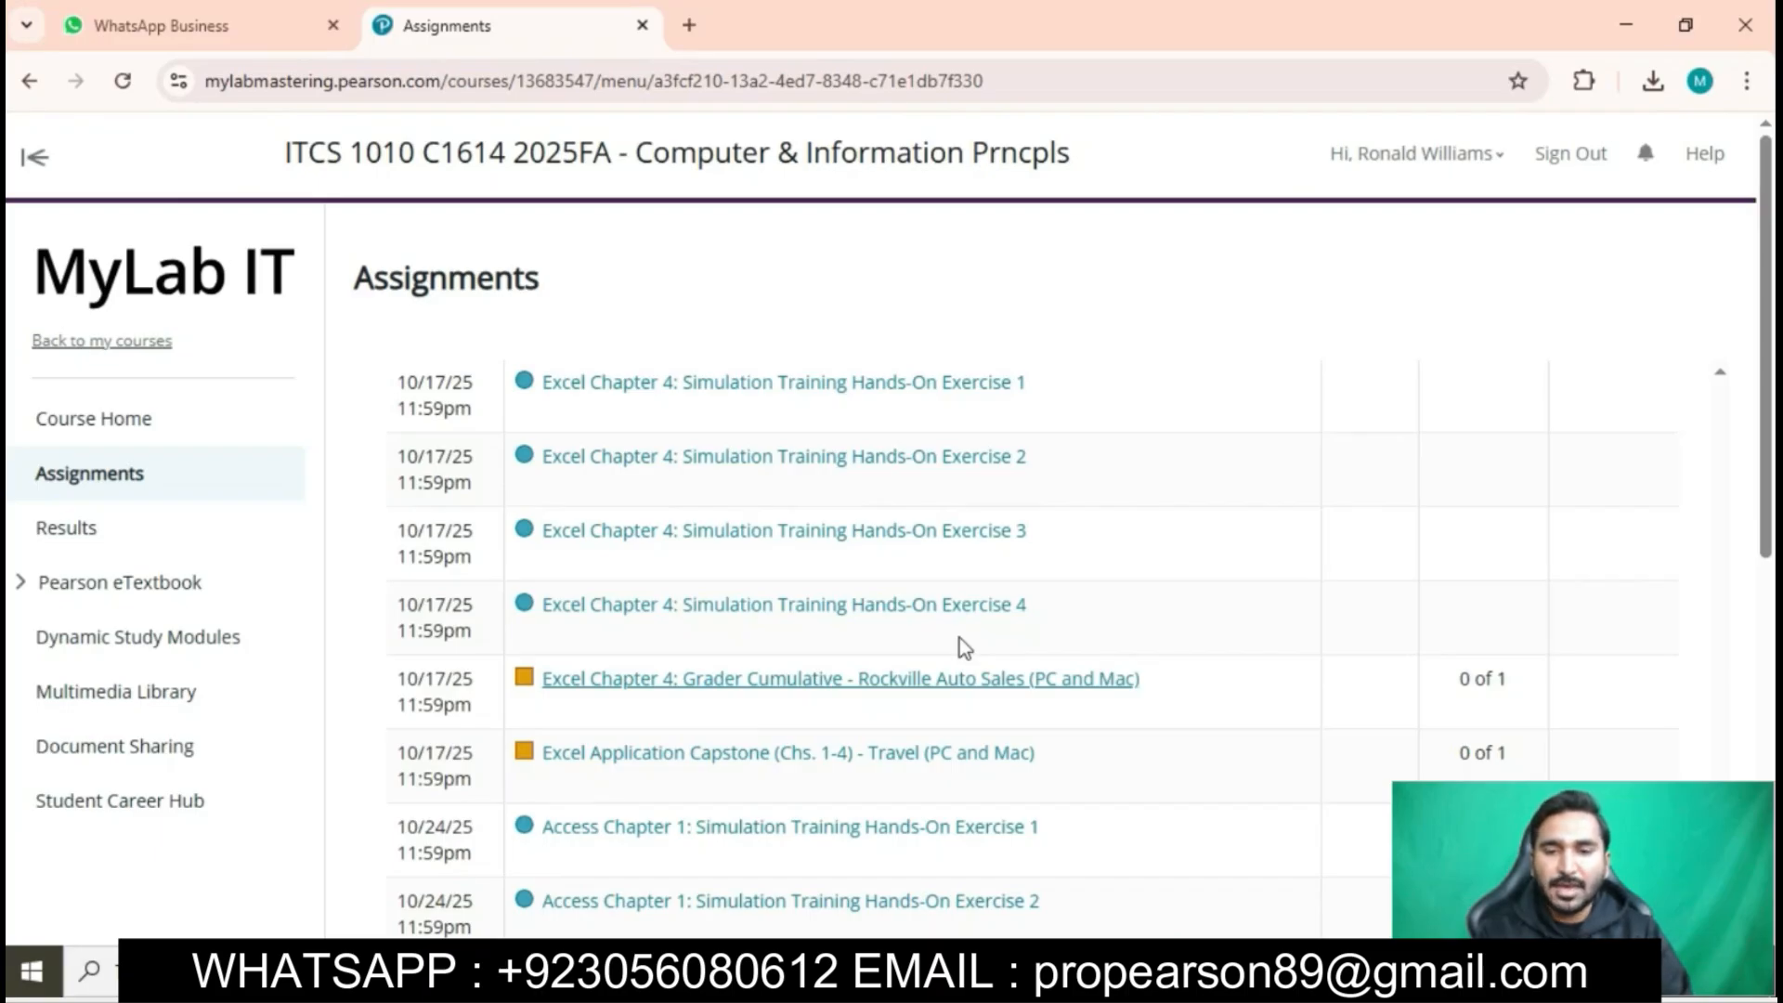
# - Launch the assignment "Excel Chapter 4: Grader Cumulative - Rockville Auto Sales (PC and Mac)" and download all its starting files
pyautogui.scroll(-1, 960, 638)
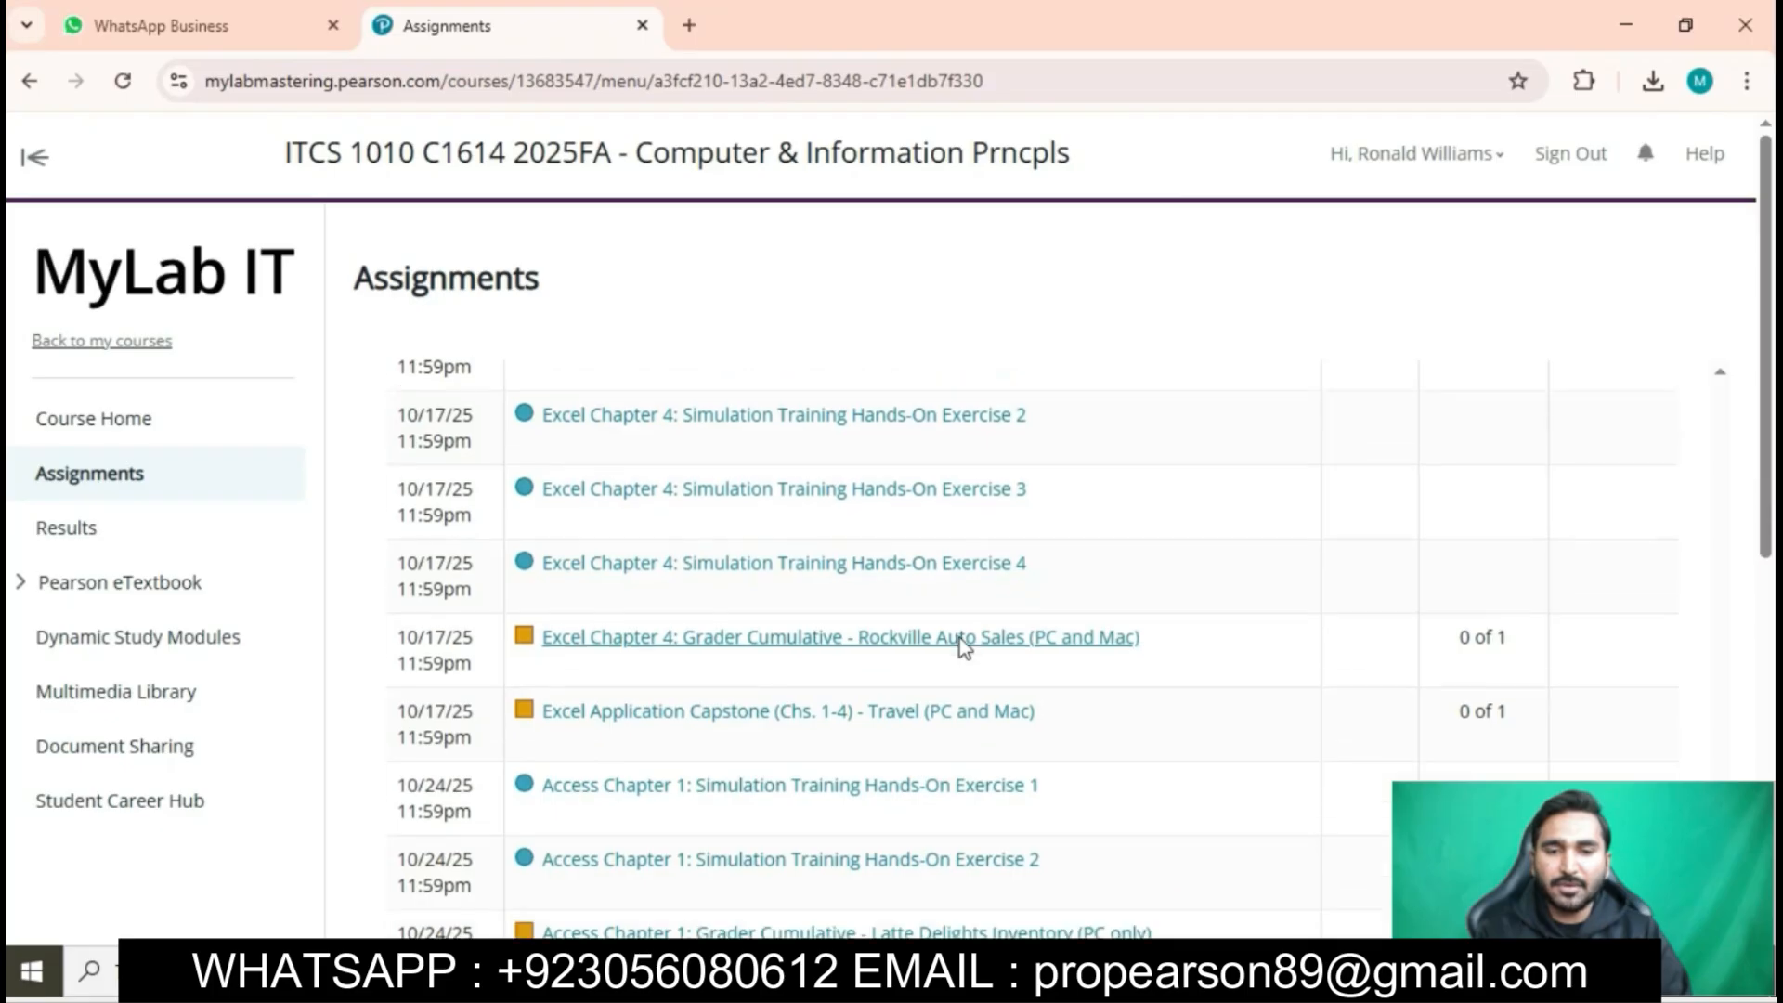
pyautogui.click(865, 639)
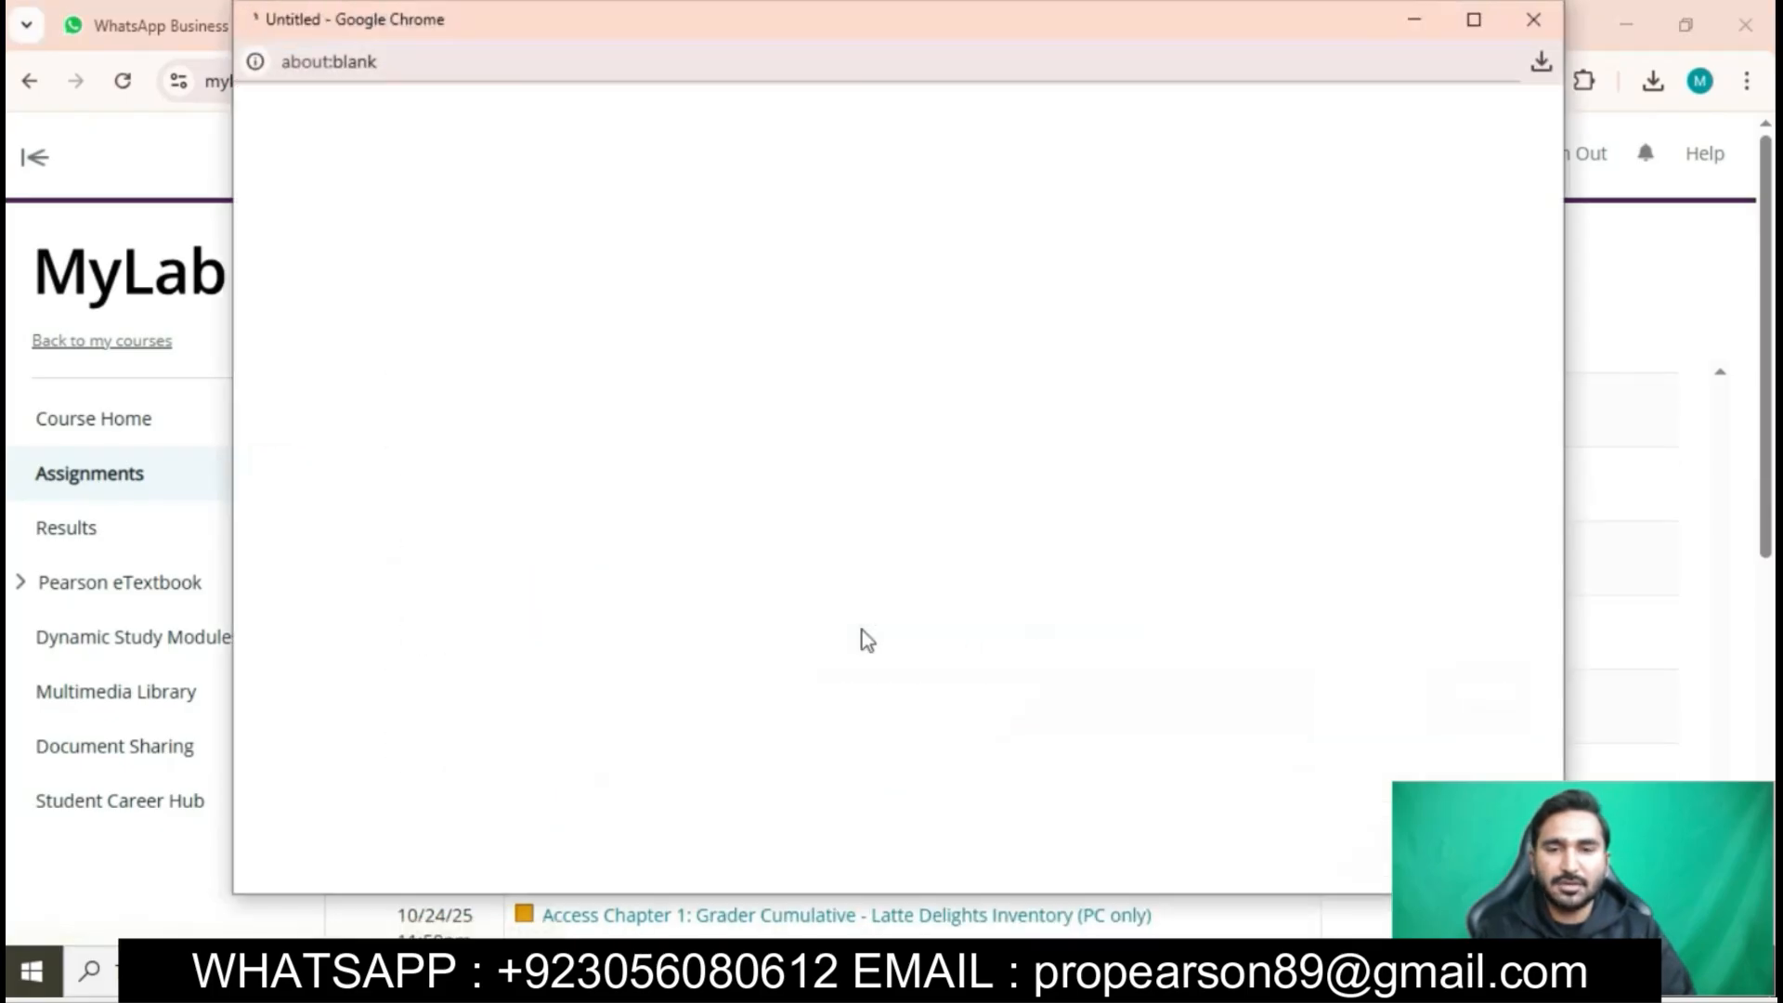
pyautogui.click(1474, 19)
pyautogui.click(128, 427)
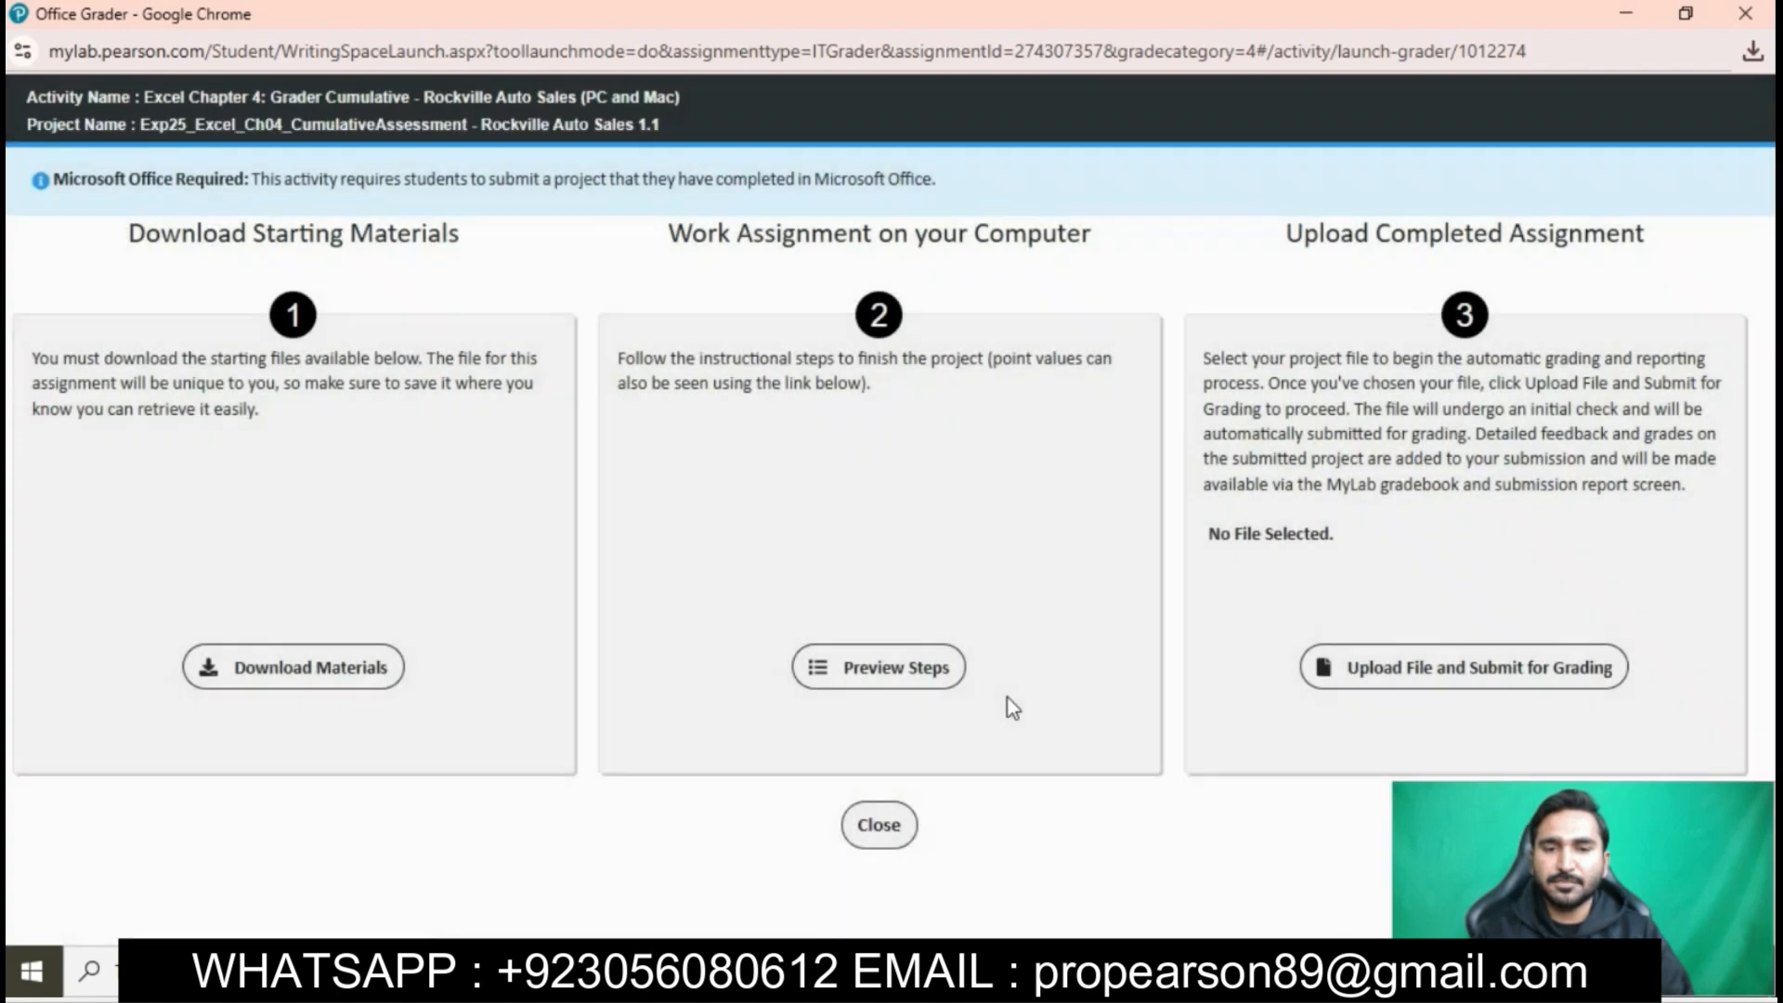
pyautogui.click(332, 660)
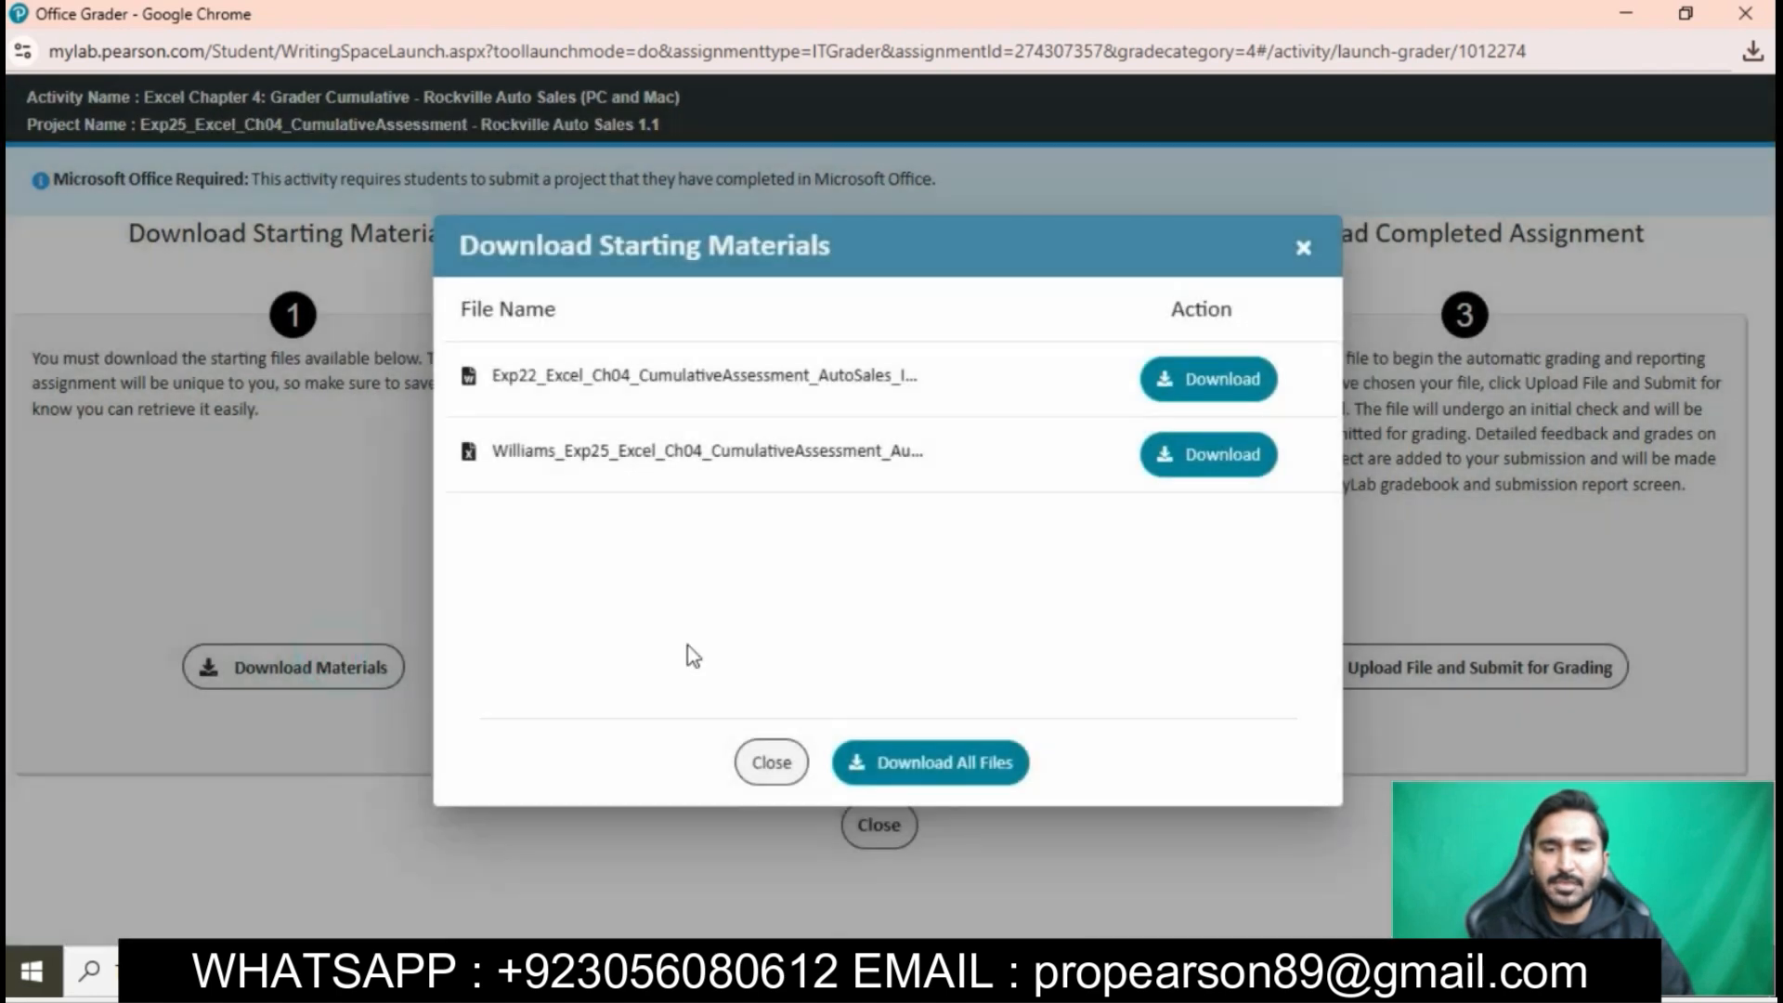
pyautogui.click(971, 764)
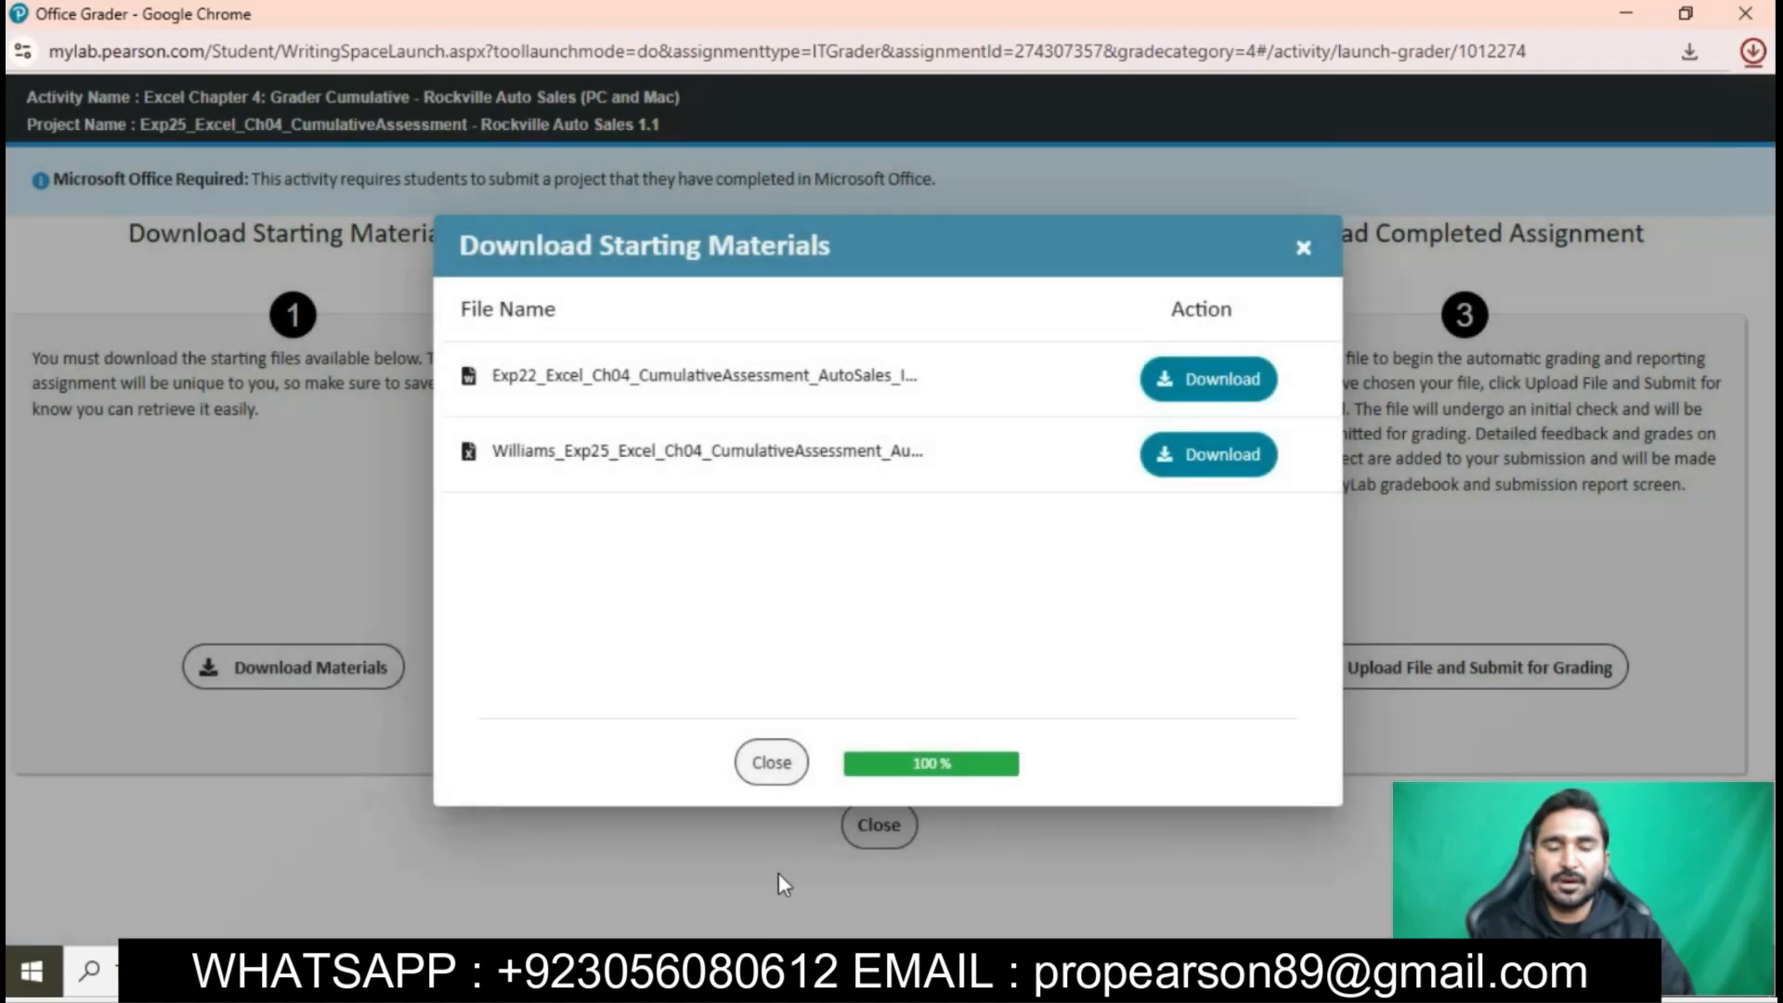
# - Switch to File Explorer, open Exp22_Excel_Ch04_CumulativeAssessment_AutoSales_Instructions from the Downloads folder in Word, and enable editing
pyautogui.click(698, 971)
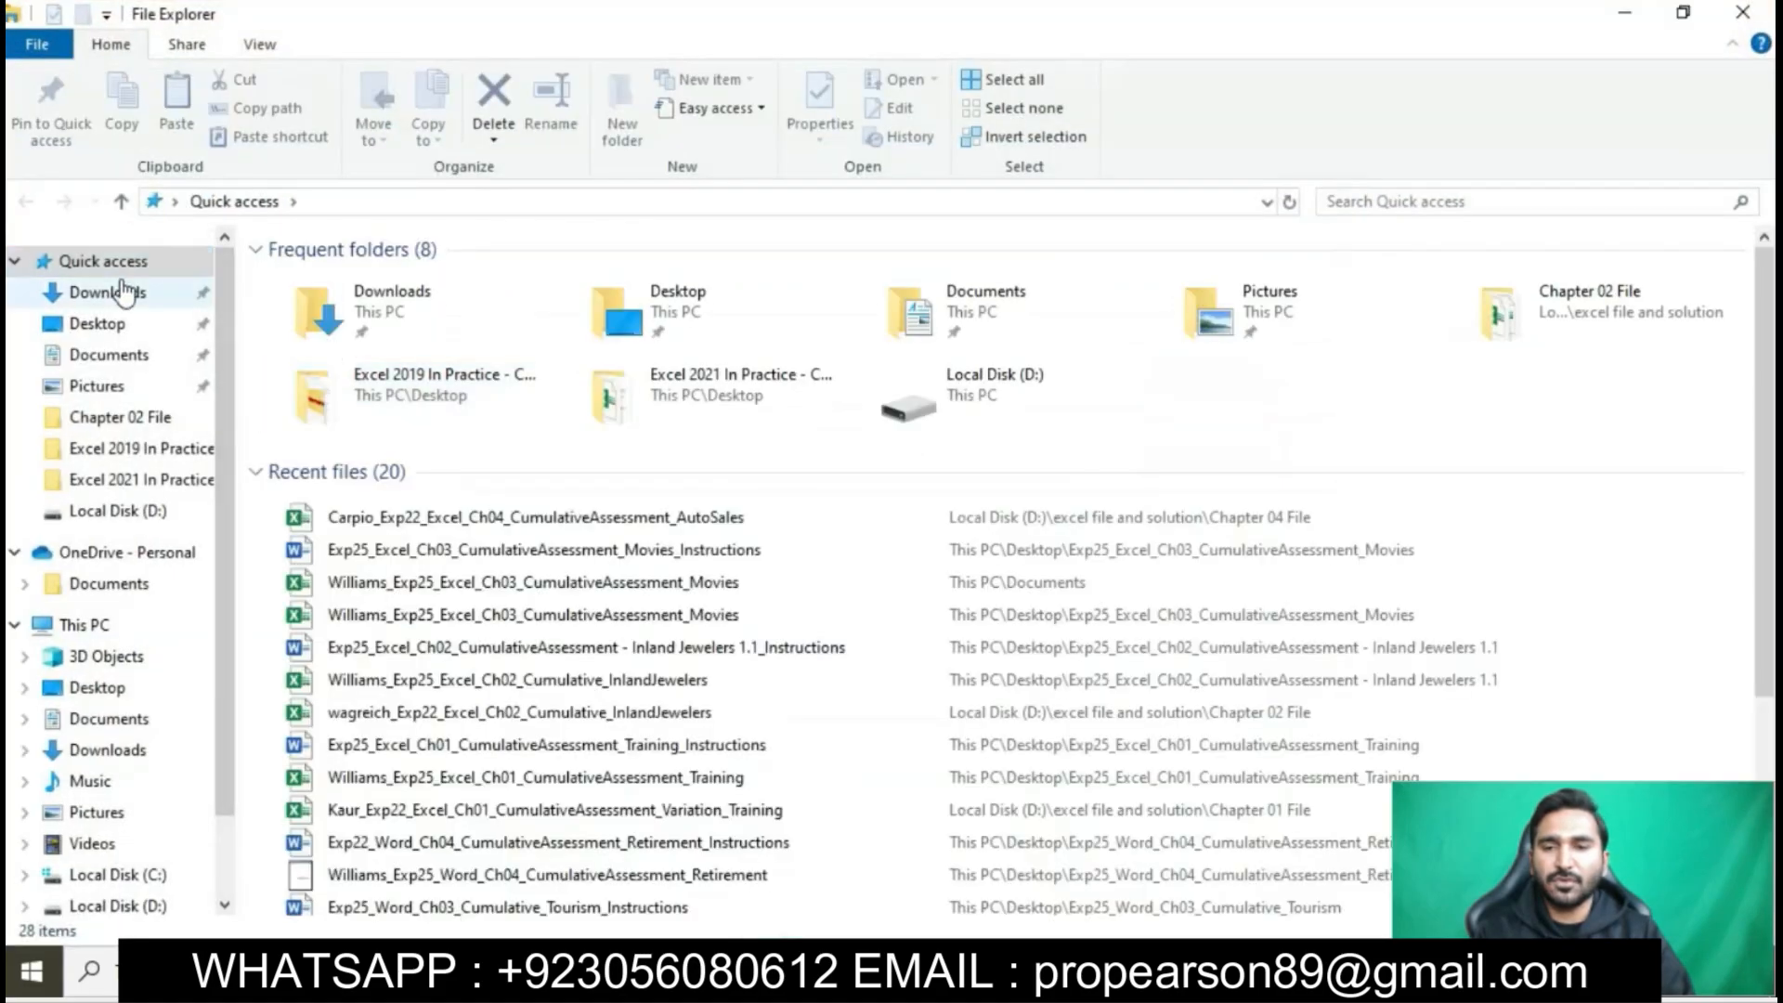
pyautogui.click(121, 292)
pyautogui.doubleClick(724, 289)
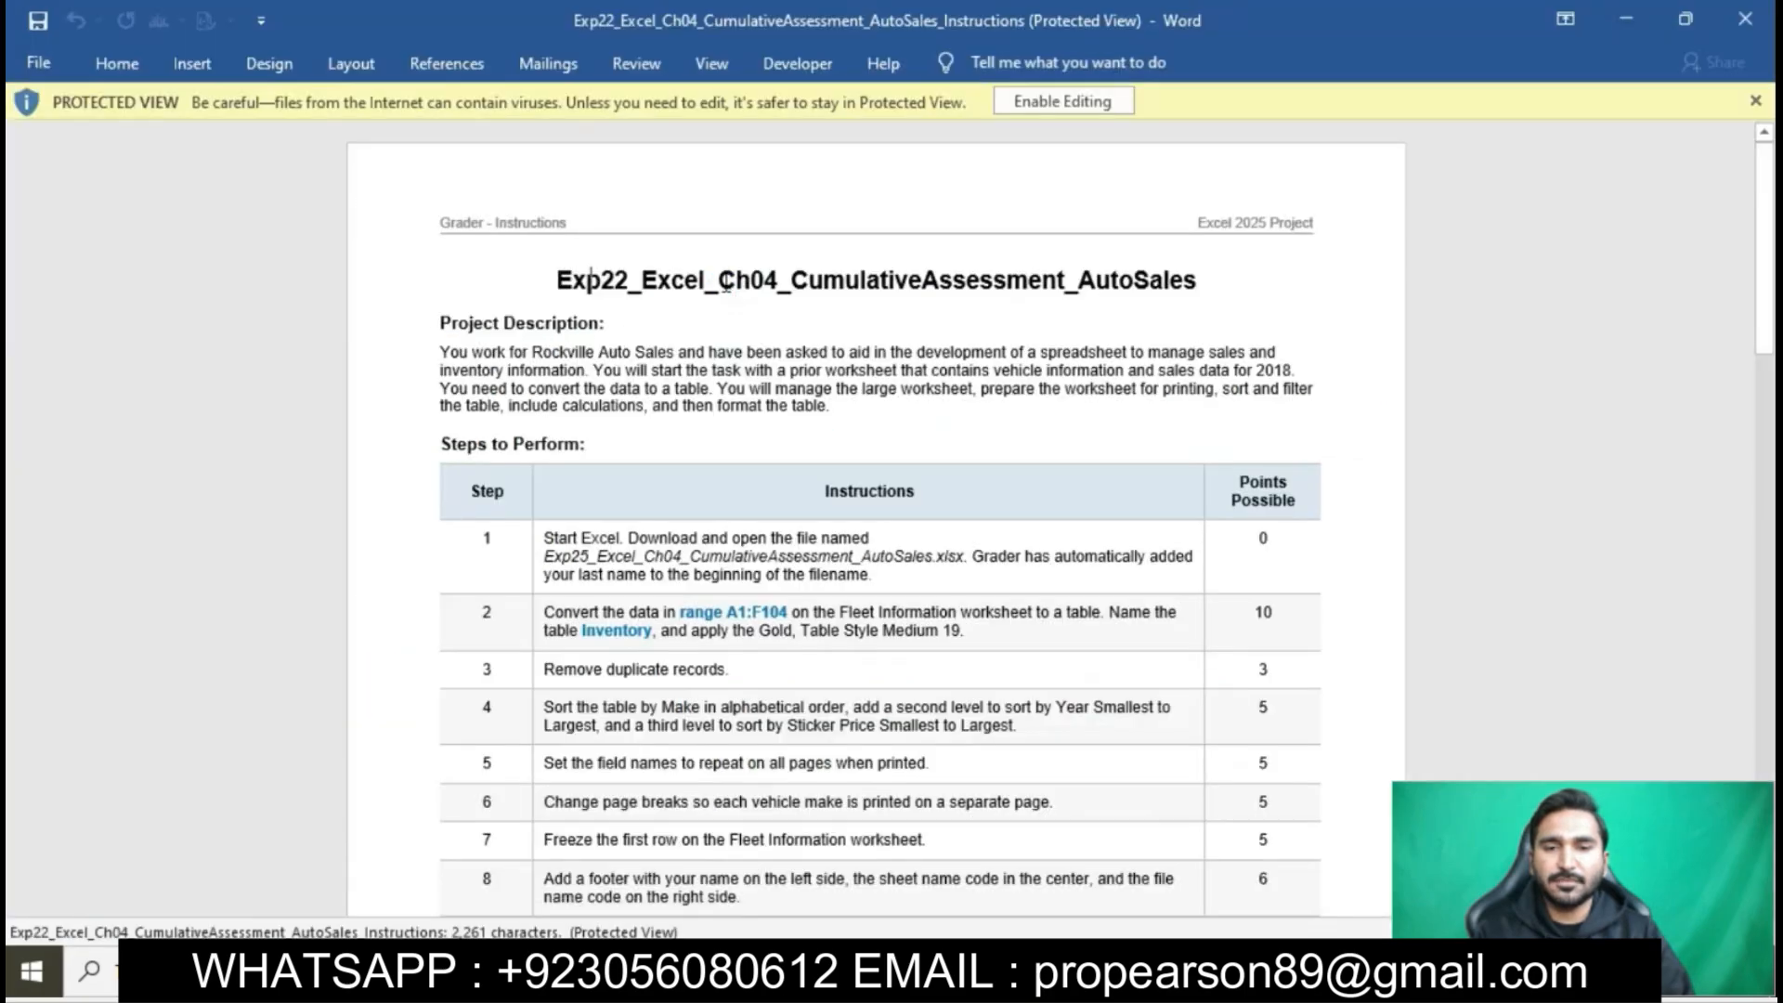
pyautogui.click(1070, 101)
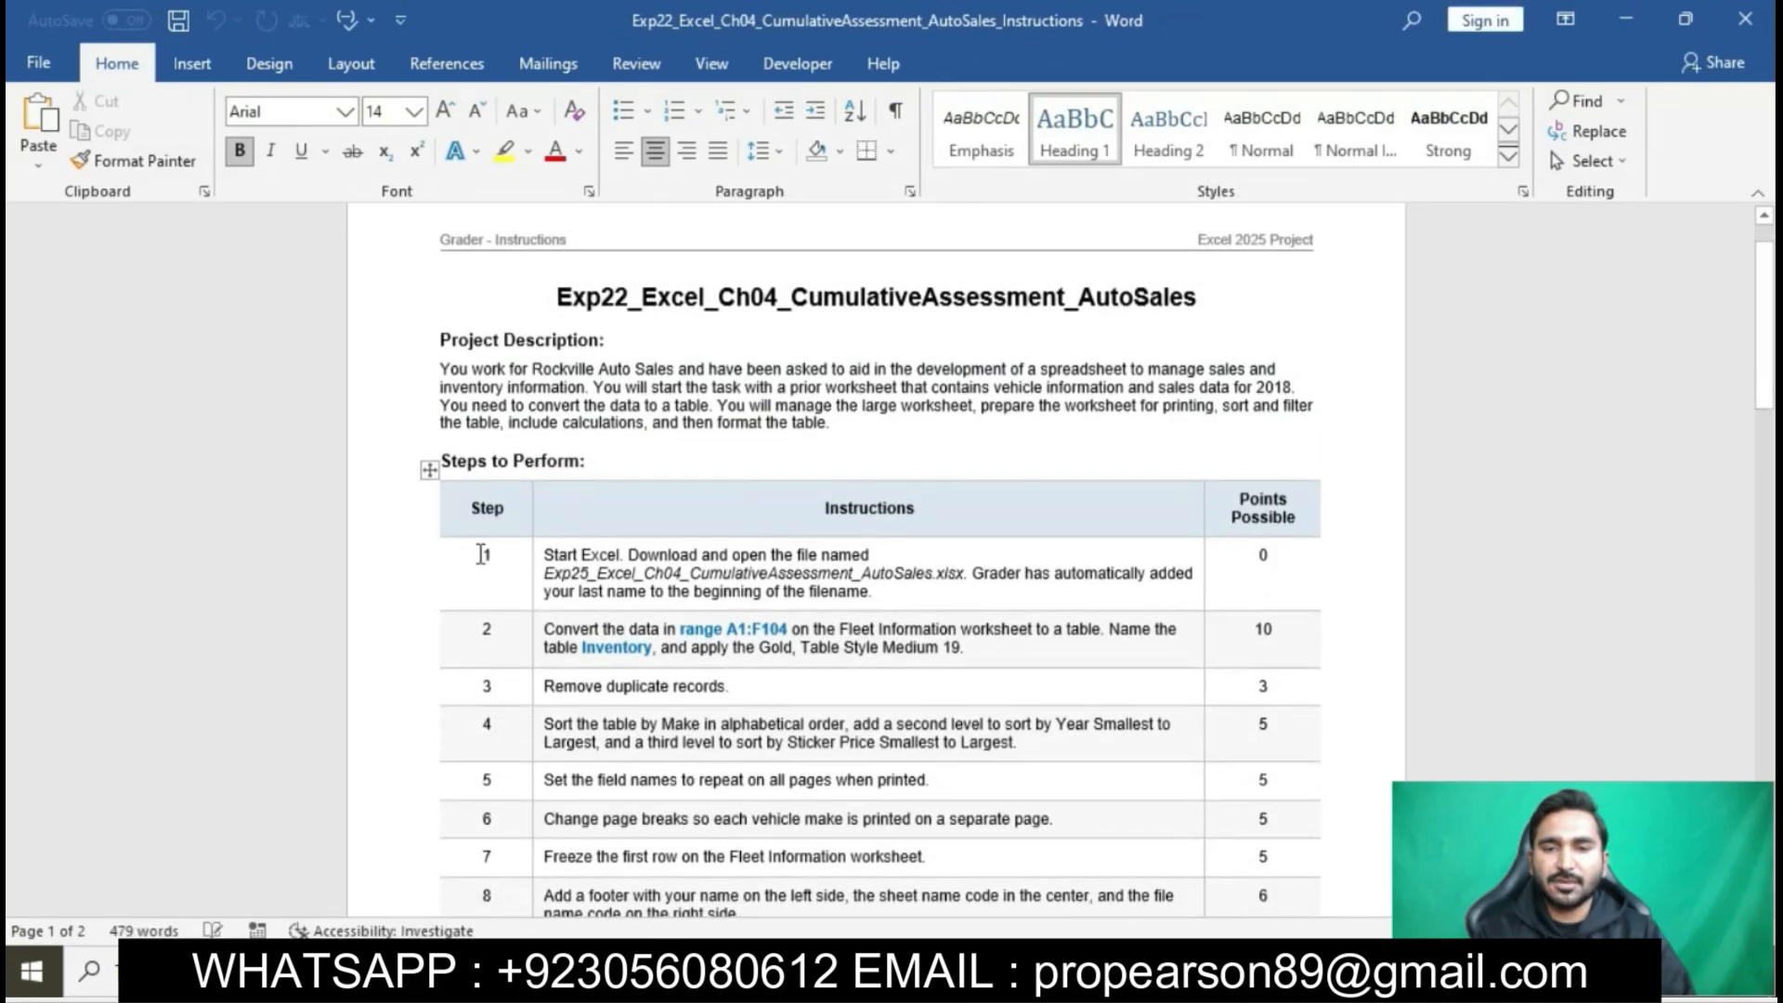
# - Set the font size of the instruction table's step rows to 12, through the Total Points row
pyautogui.scroll(-15, 478, 556)
pyautogui.moveTo(477, 552); pyautogui.dragTo(792, 672)
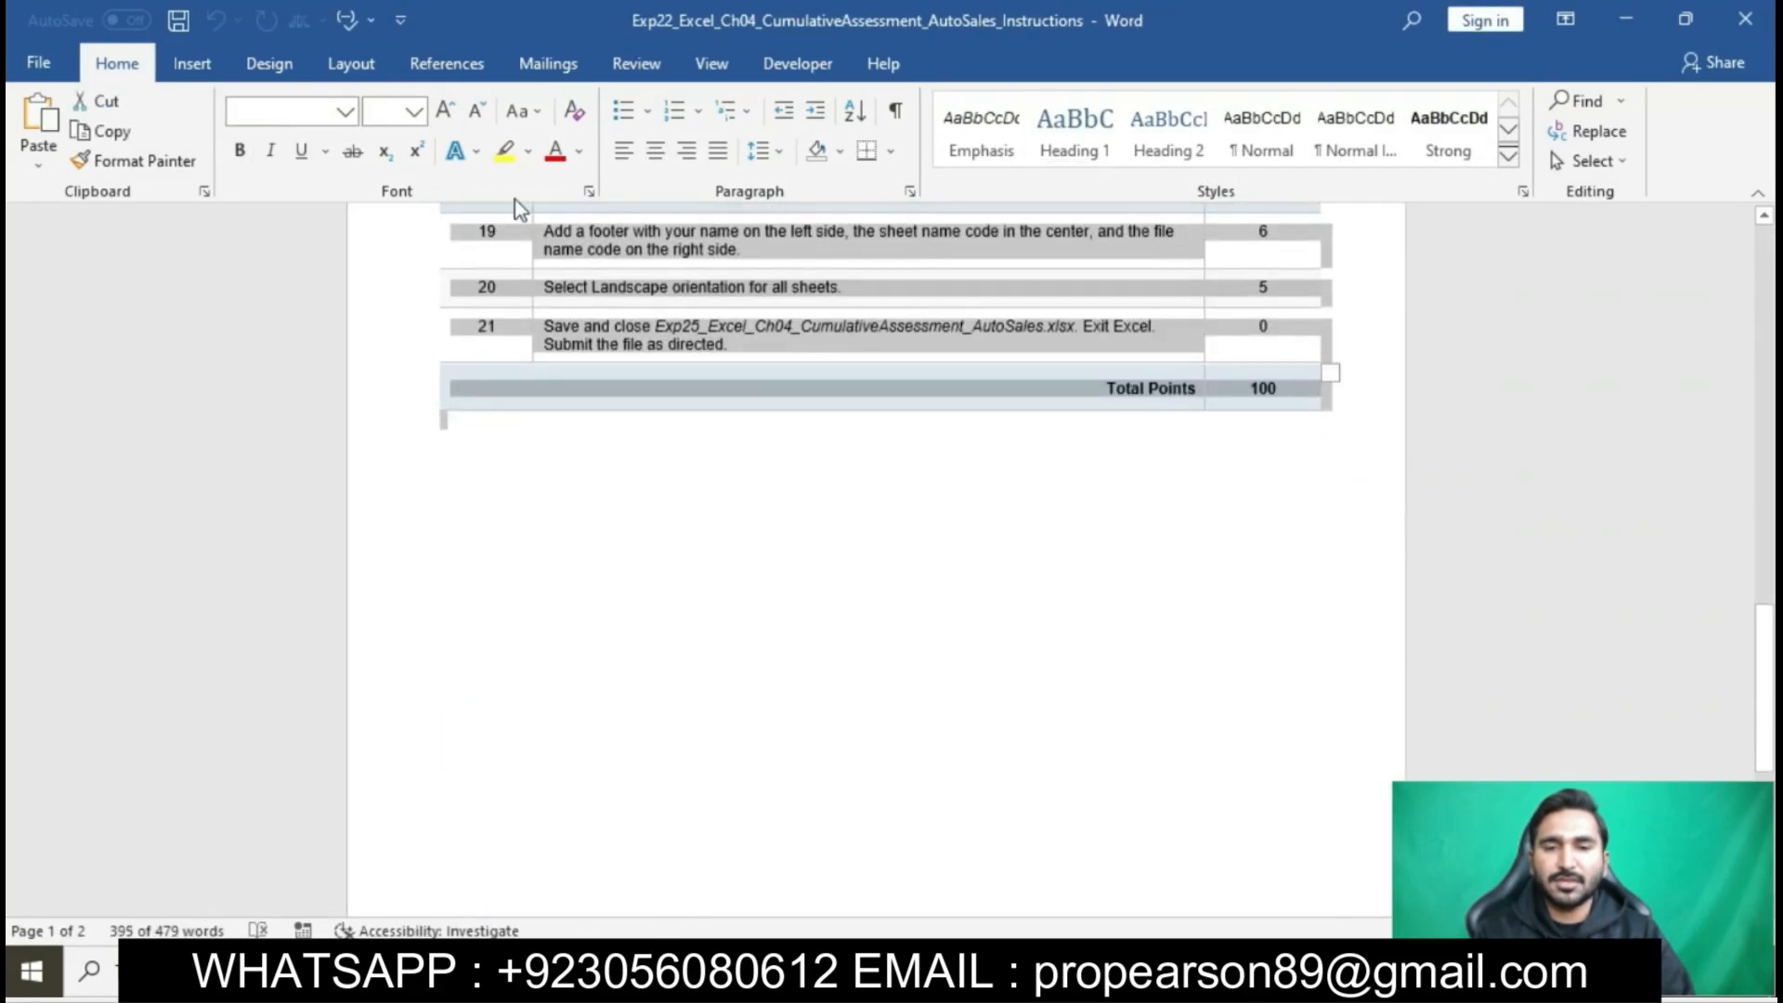
pyautogui.click(414, 112)
pyautogui.click(382, 259)
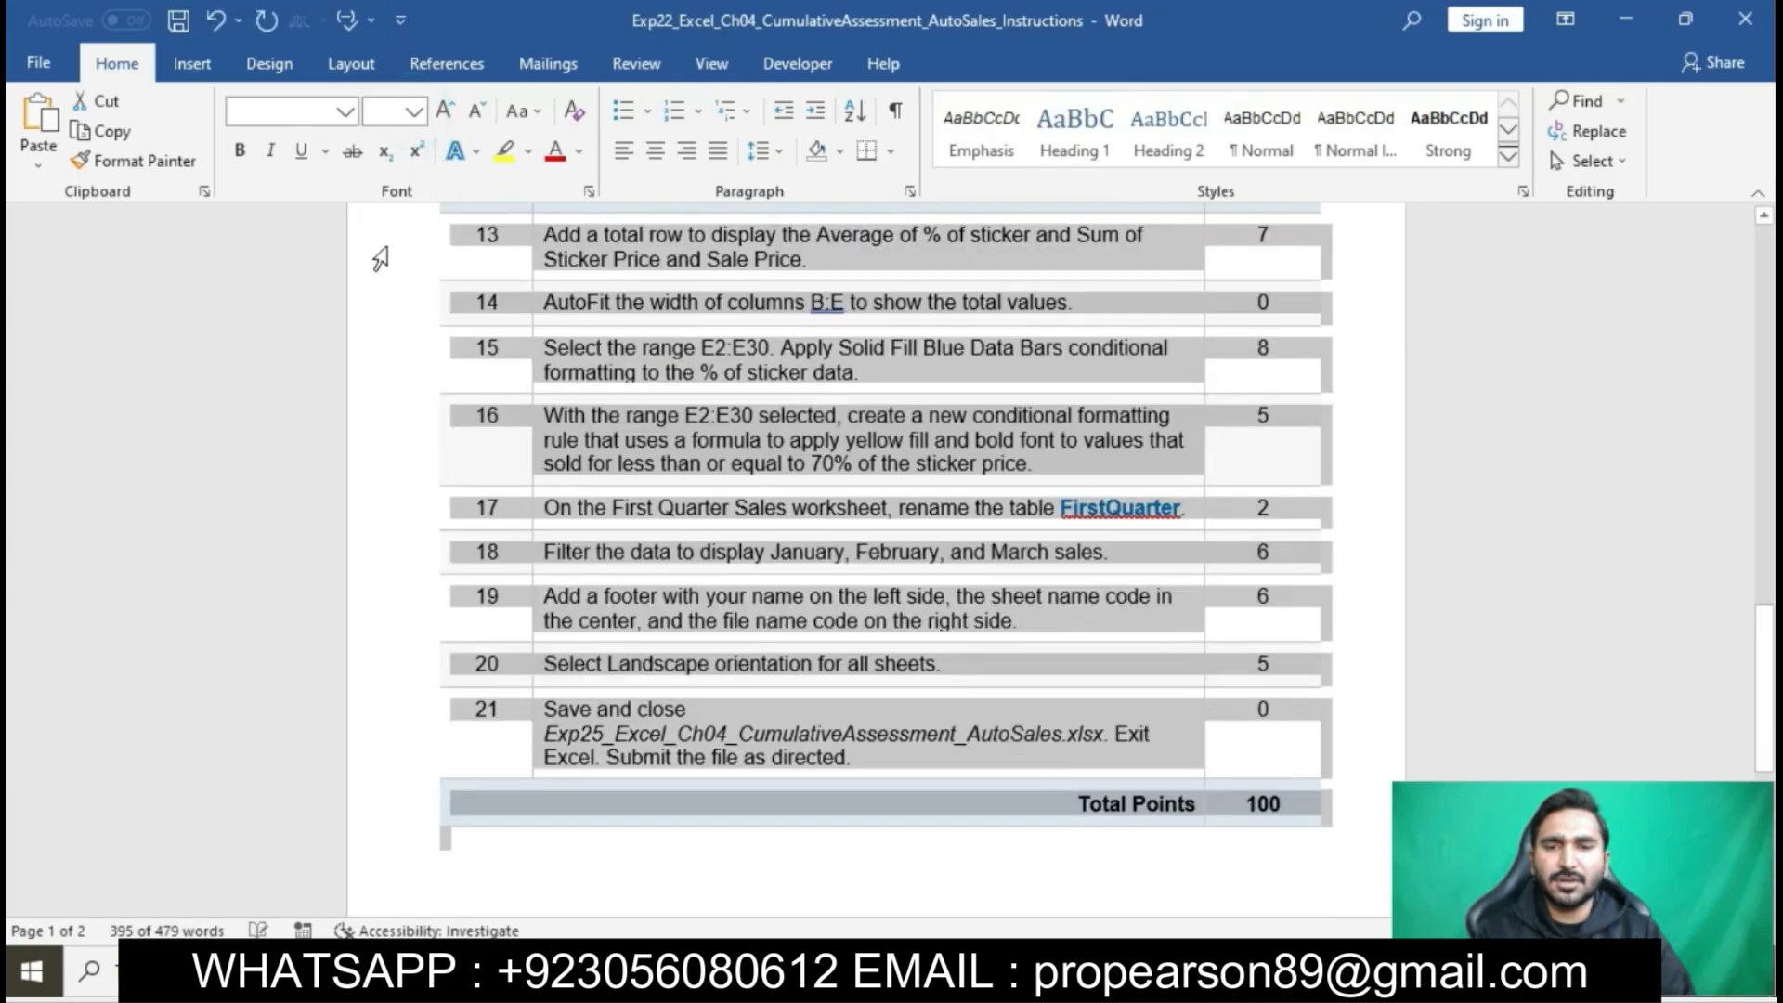
pyautogui.click(683, 405)
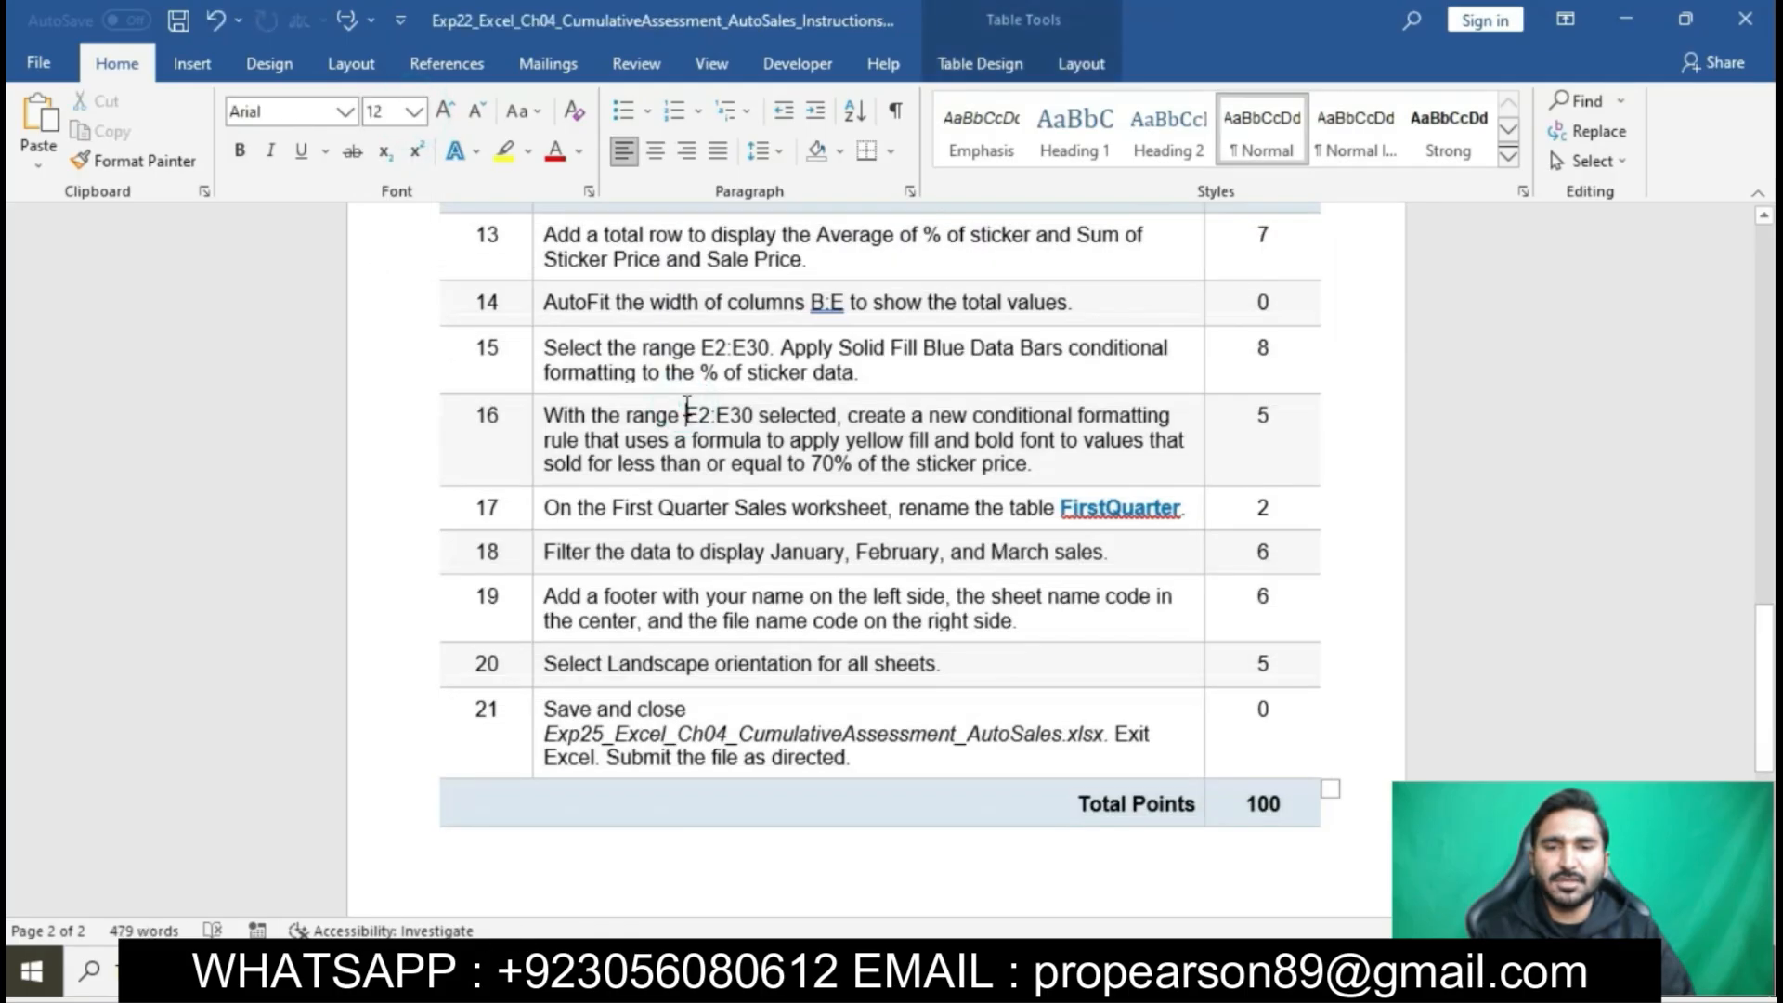
# - Highlight the document title Exp22_Excel_Ch04_CumulativeAssessment_AutoSales in yellow
pyautogui.scroll(5, 684, 405)
pyautogui.scroll(10, 685, 405)
pyautogui.scroll(5, 684, 405)
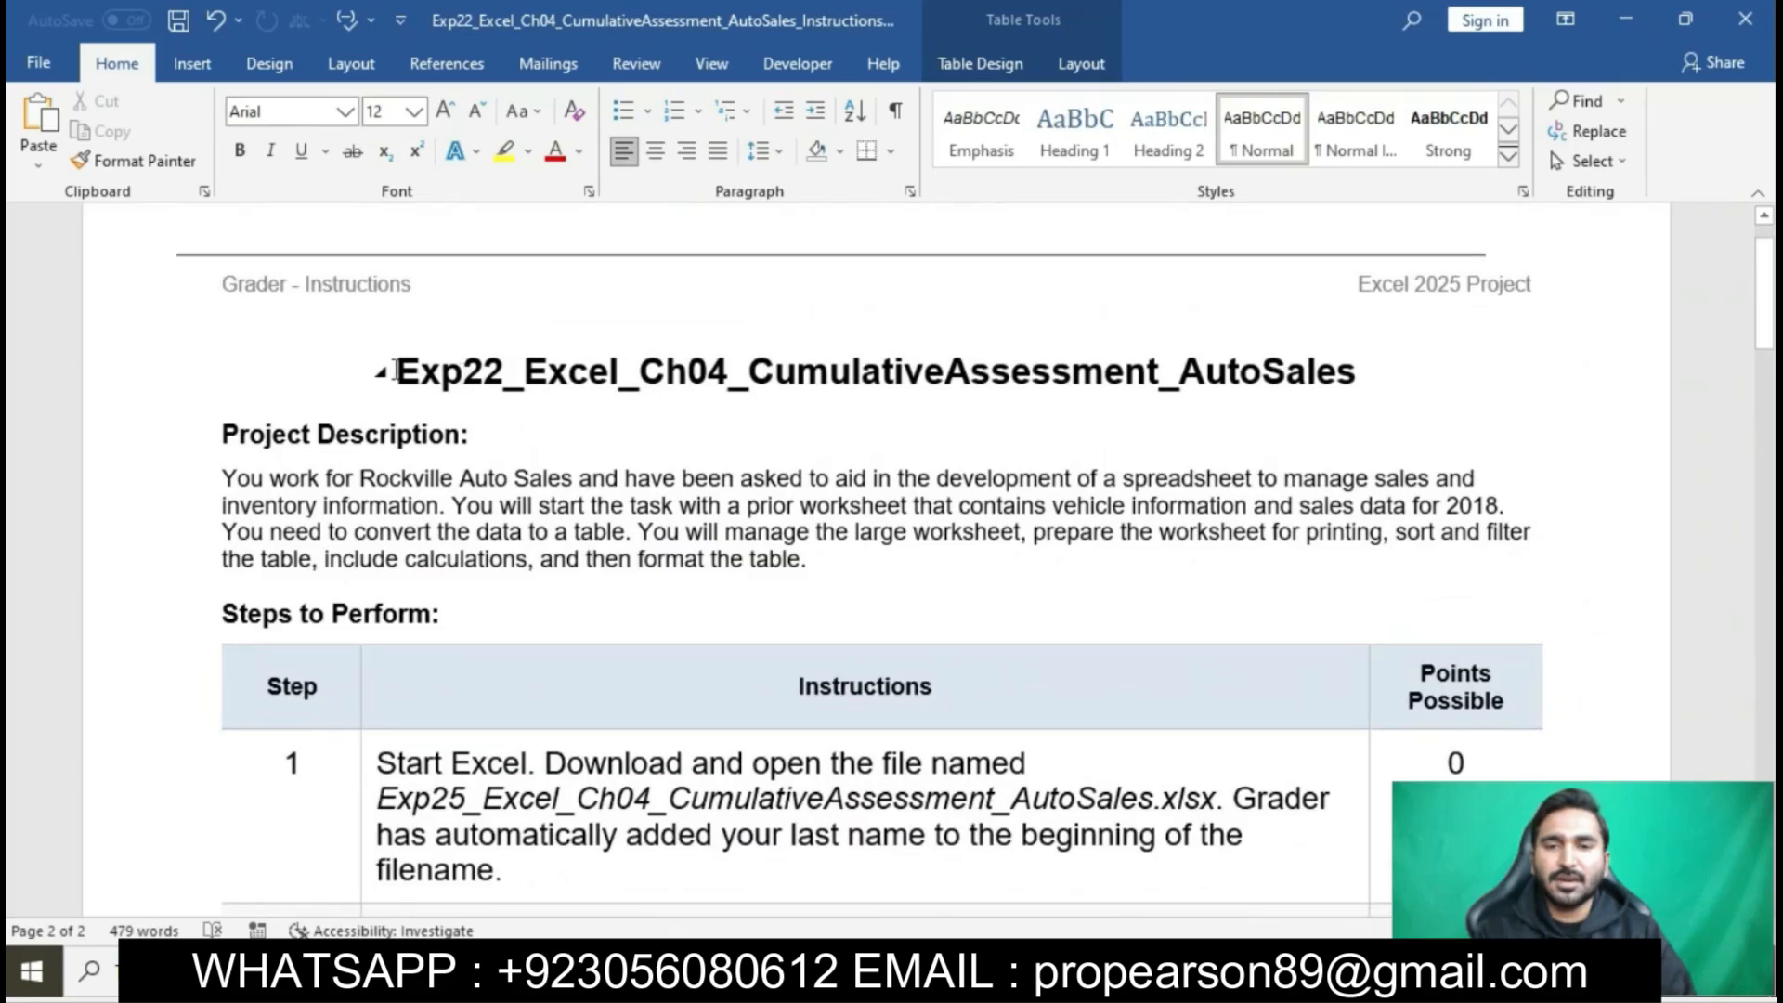
pyautogui.moveTo(396, 371); pyautogui.dragTo(1364, 353)
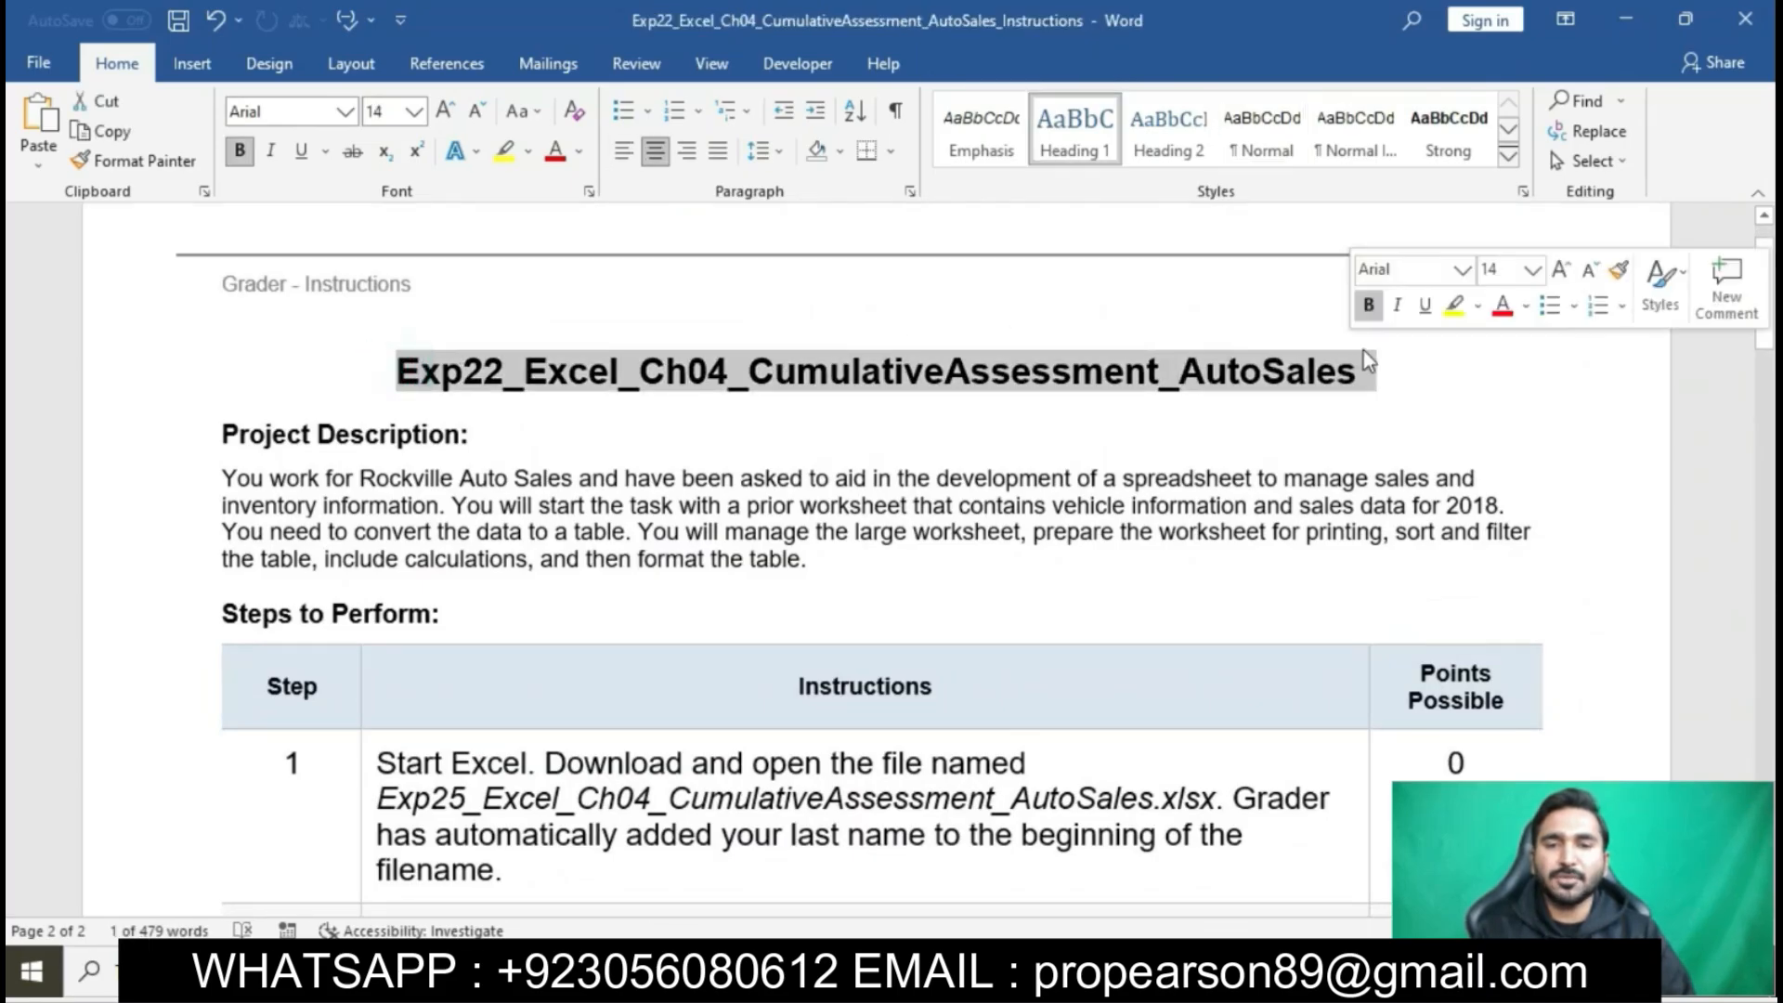
pyautogui.click(1455, 309)
pyautogui.press('Right')
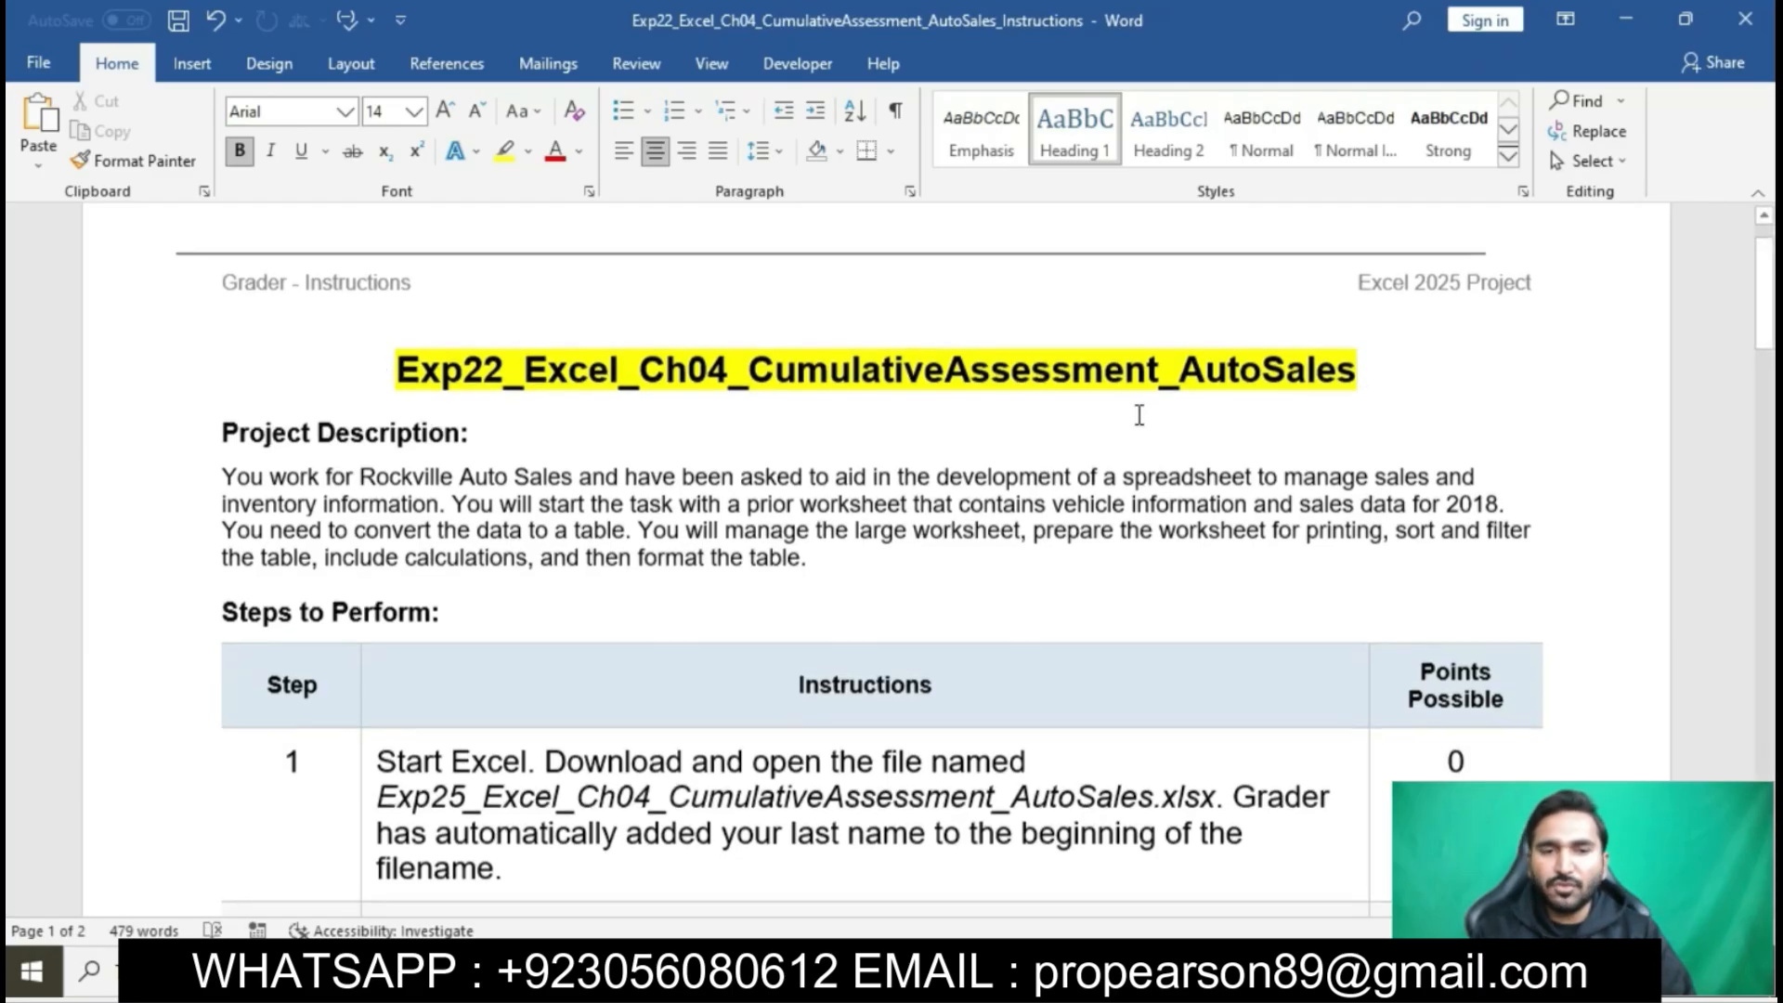
# - Change the prefix of the document title to Exp25 to match the file name in step 1
pyautogui.scroll(-5, 1140, 415)
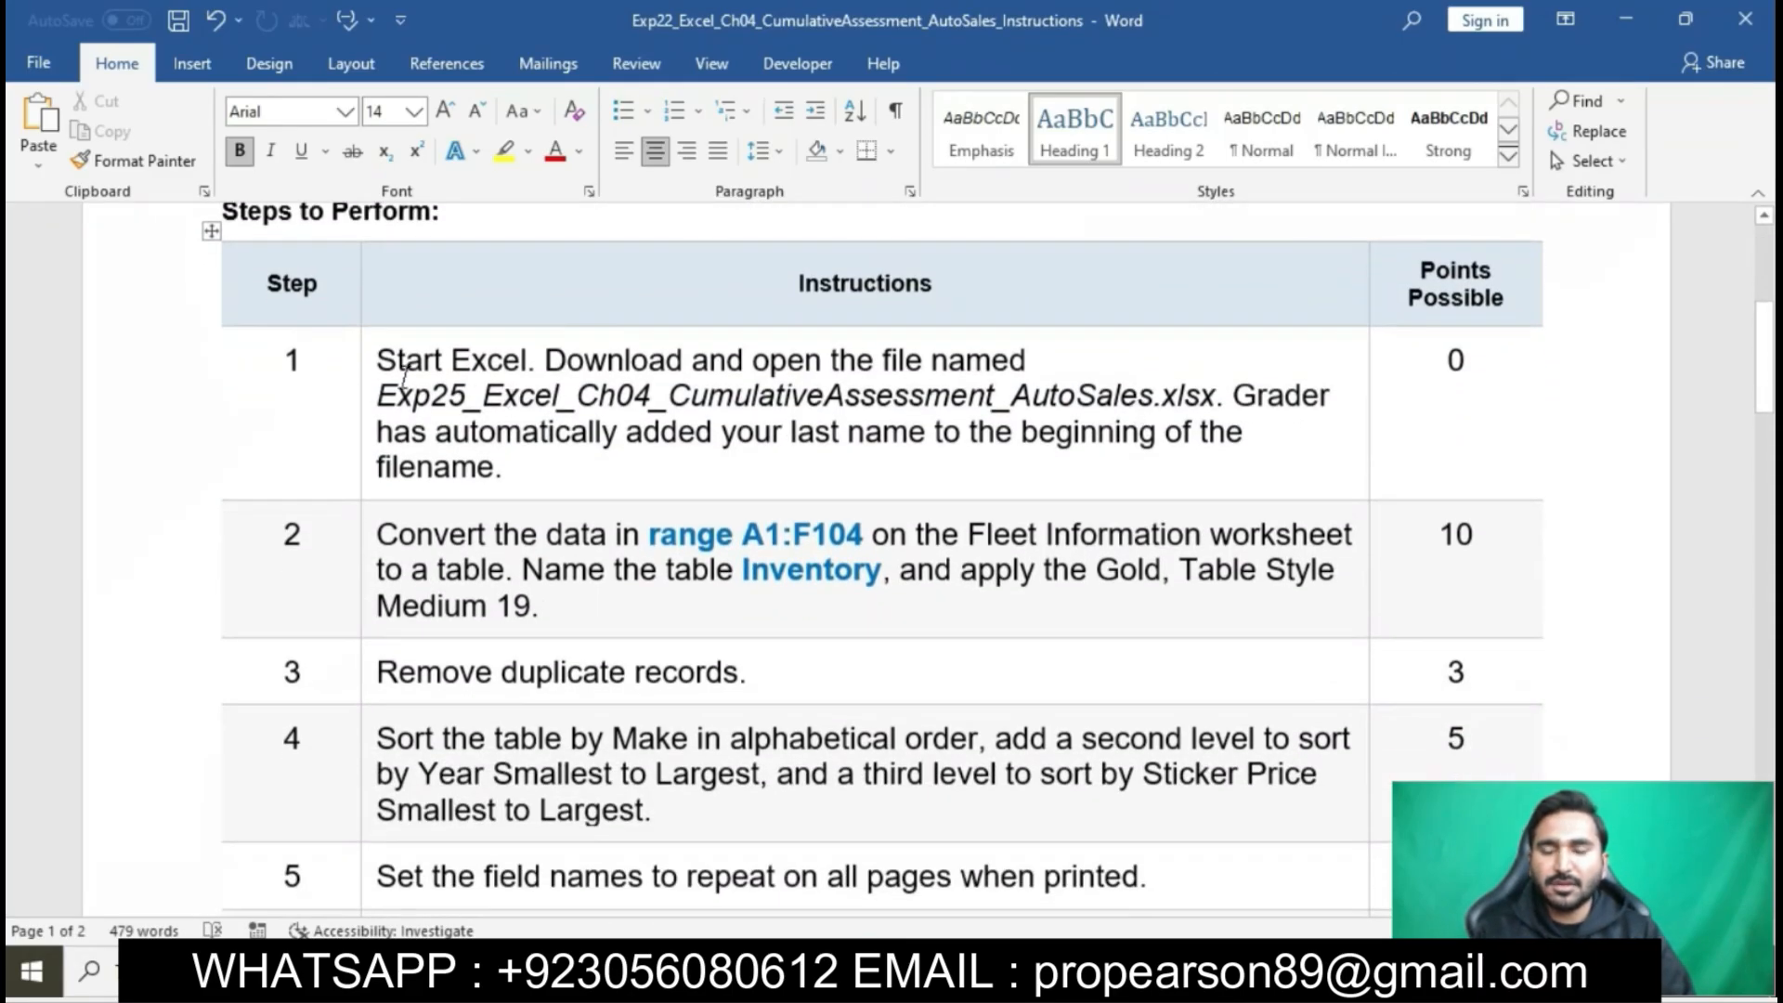
pyautogui.click(368, 369)
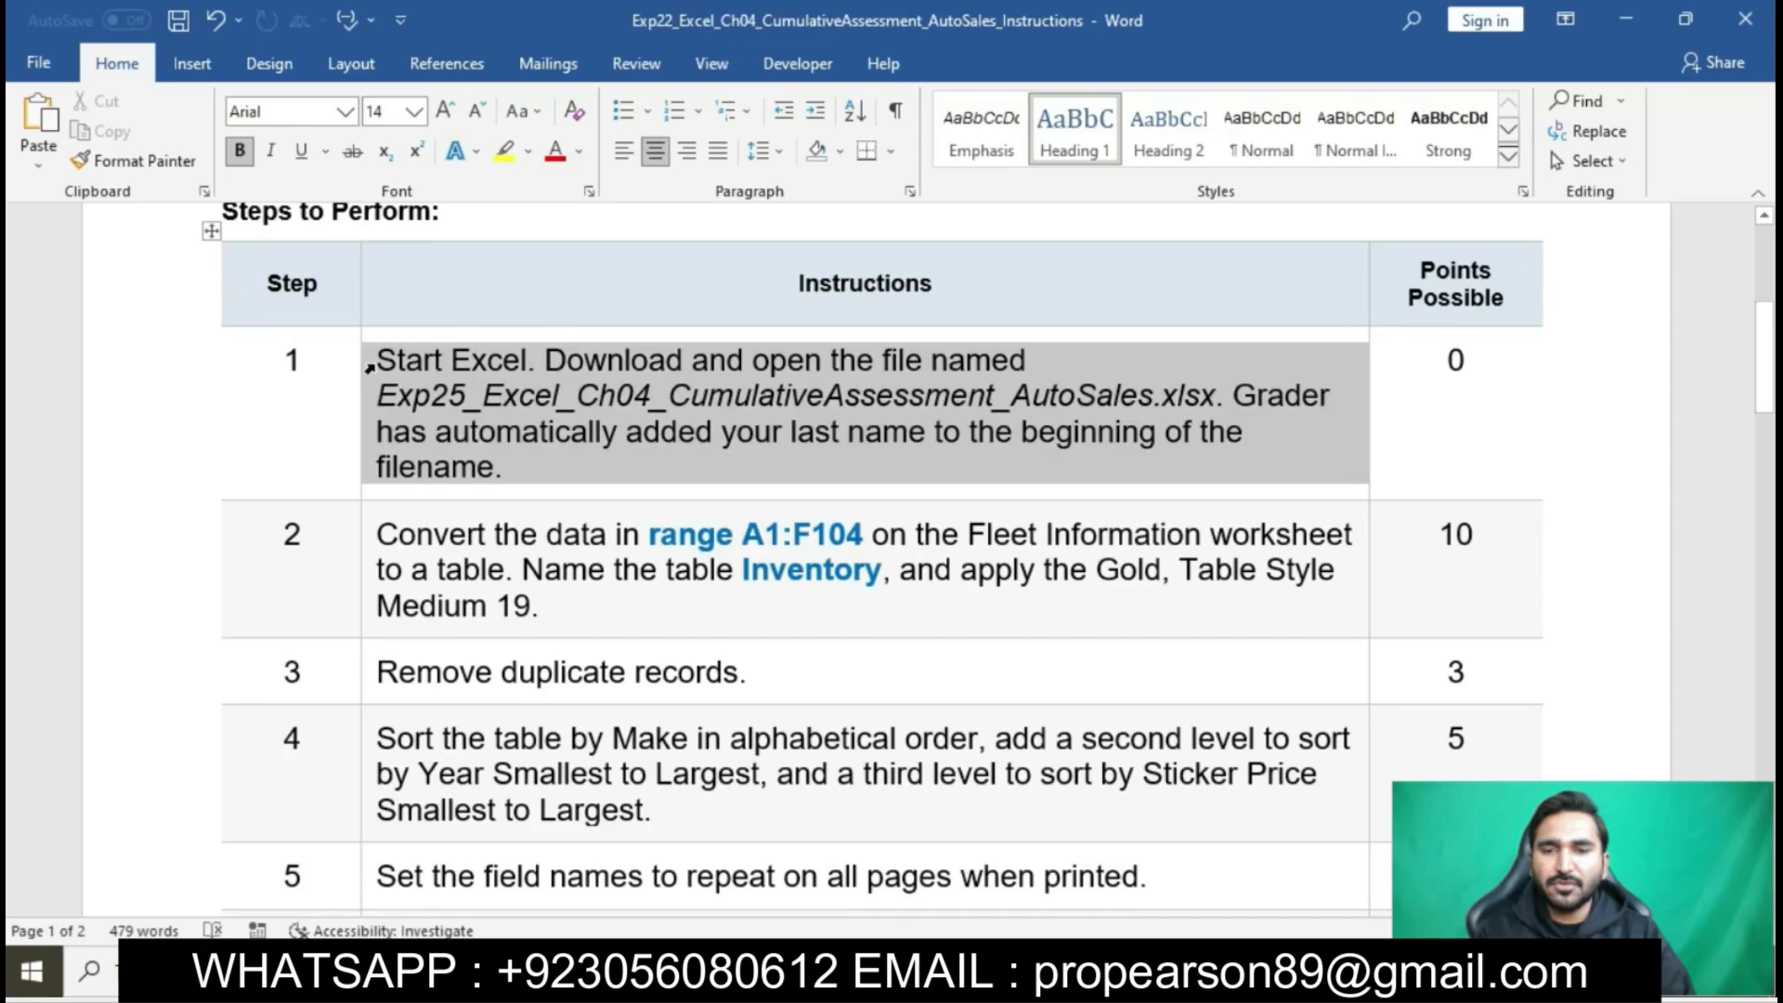
pyautogui.click(560, 398)
pyautogui.scroll(5, 561, 398)
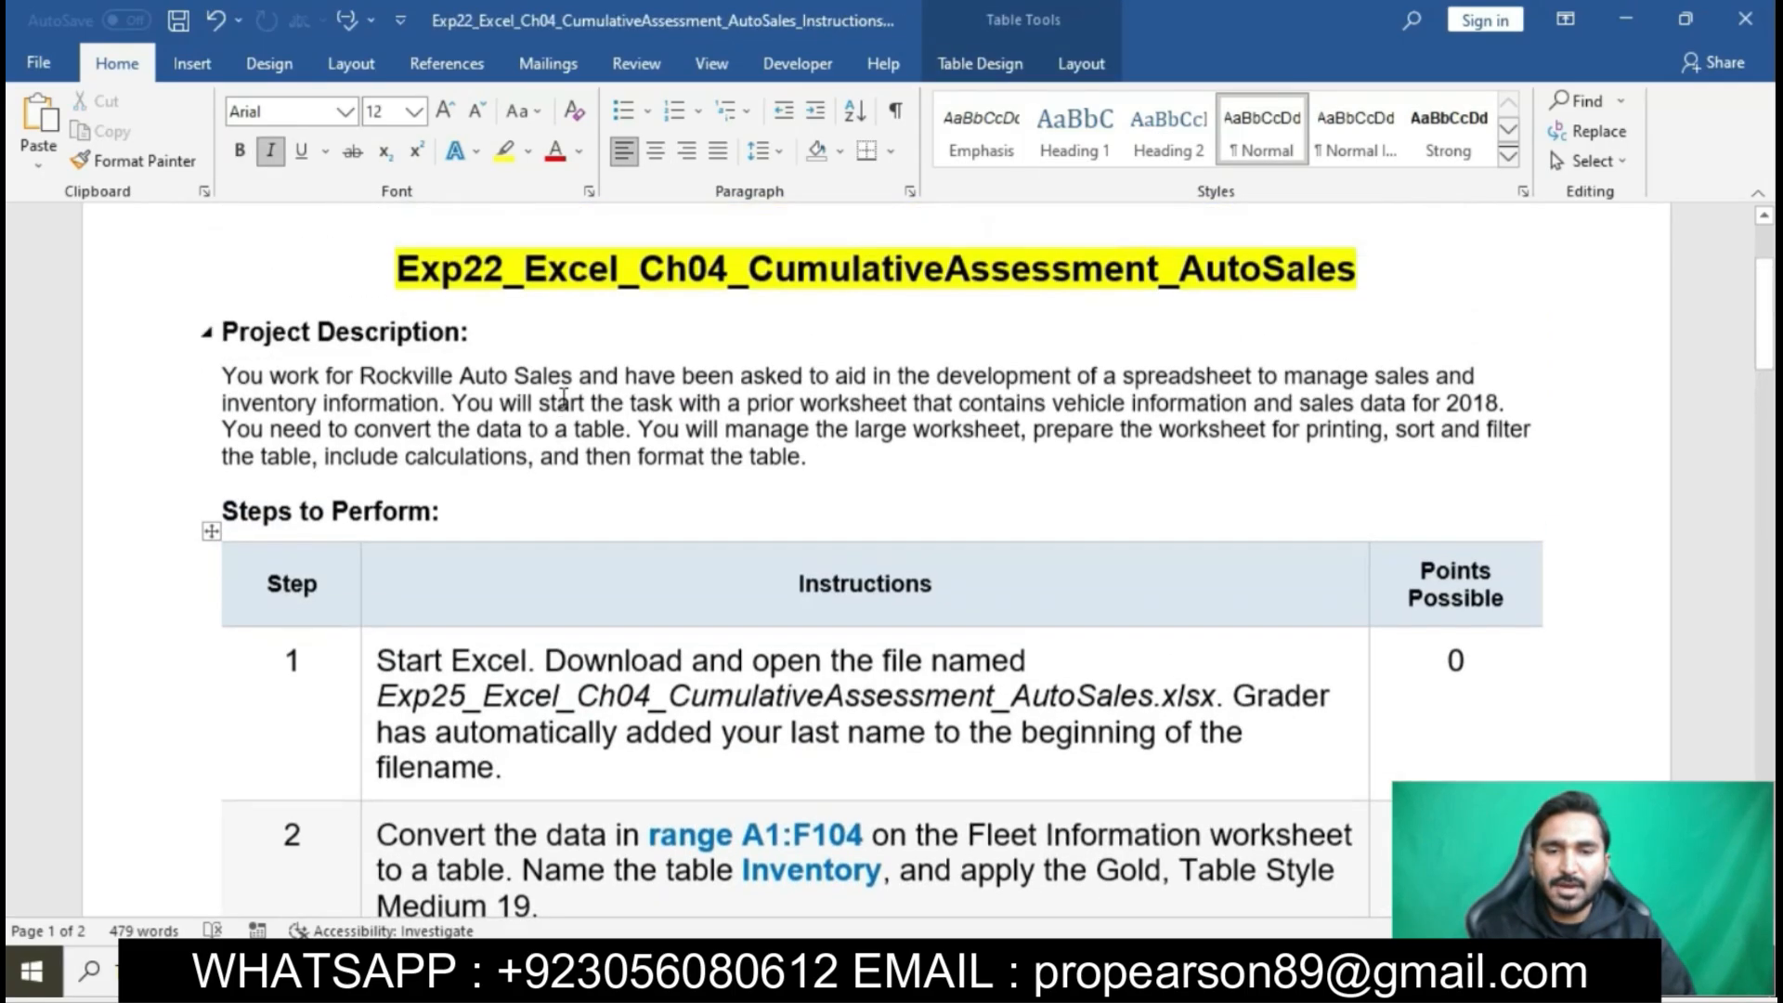
pyautogui.click(499, 345)
pyautogui.press('BackSpace')
pyautogui.write('5')
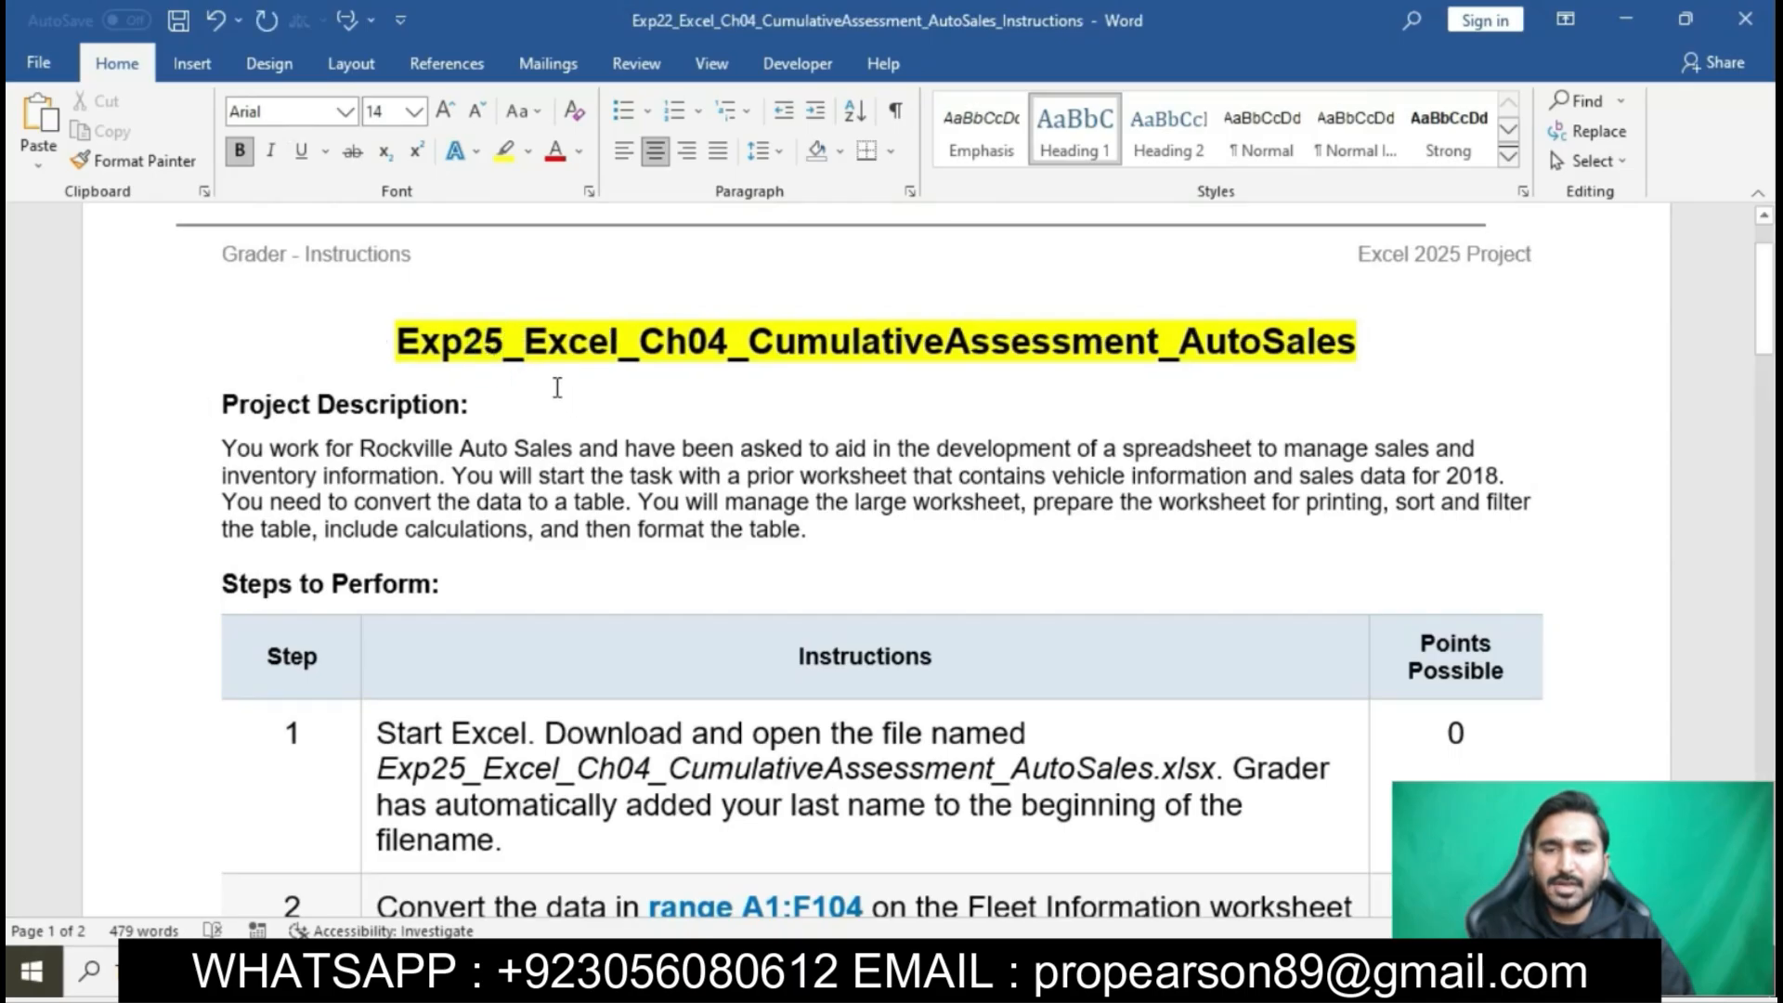
pyautogui.click(44, 74)
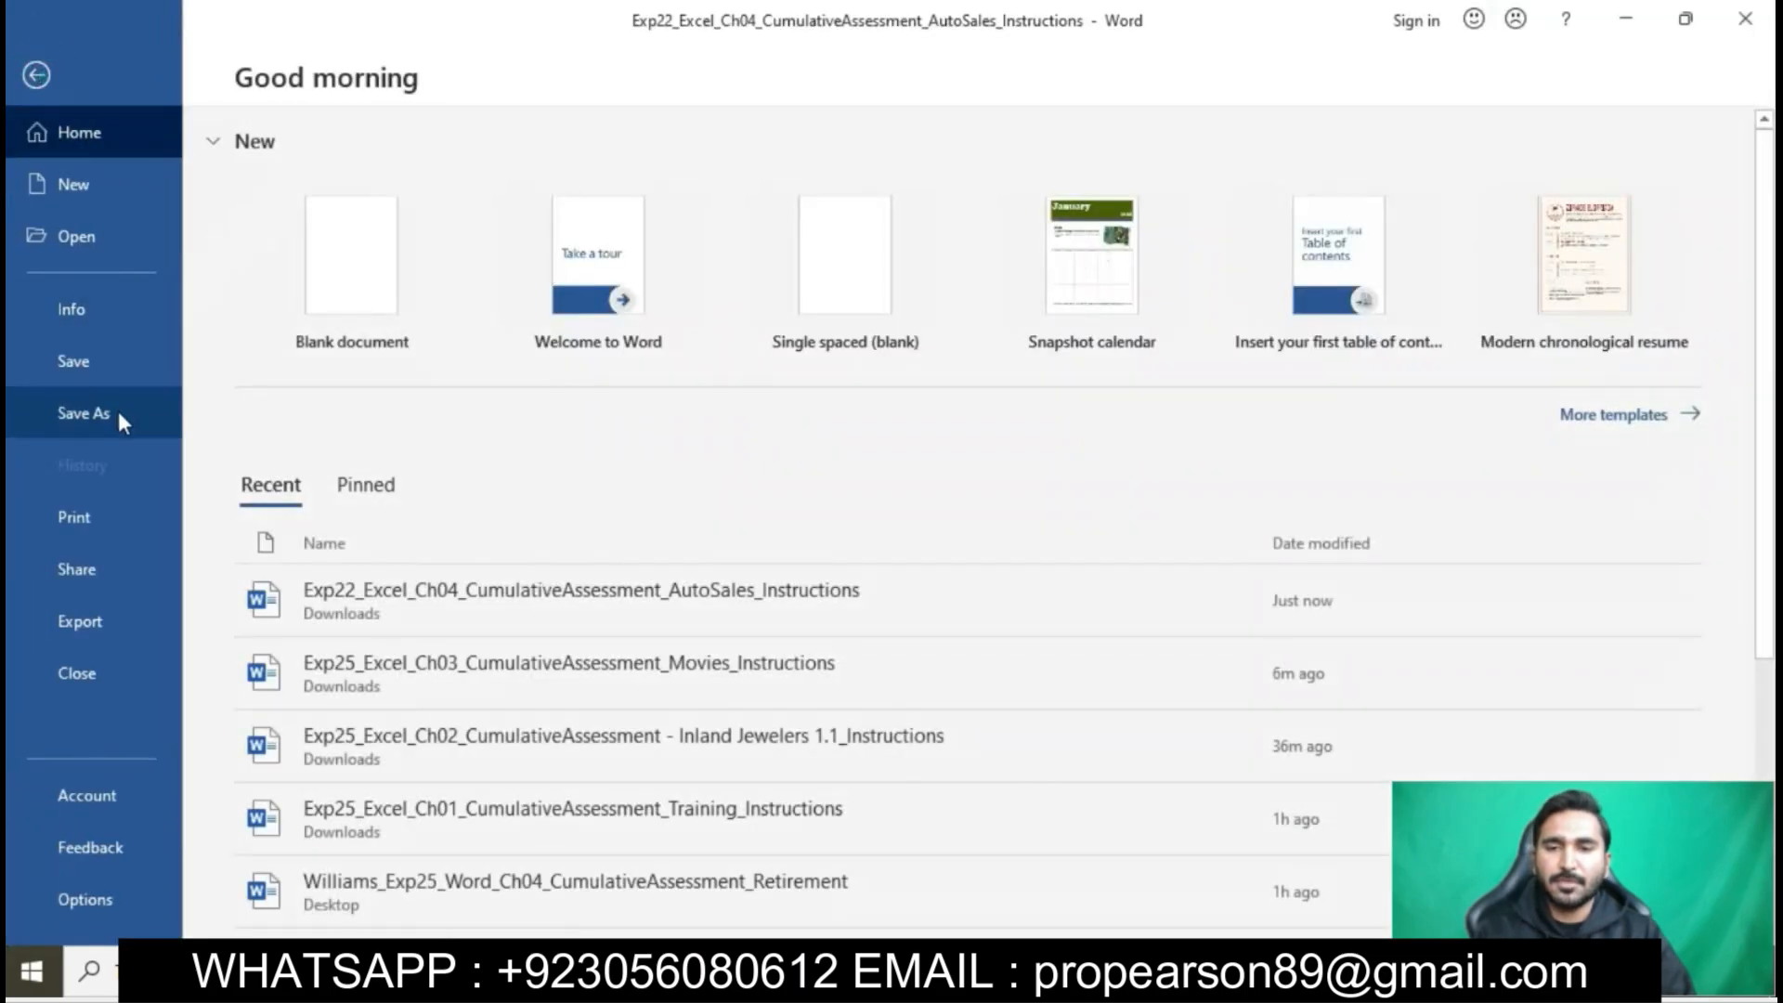
pyautogui.click(115, 409)
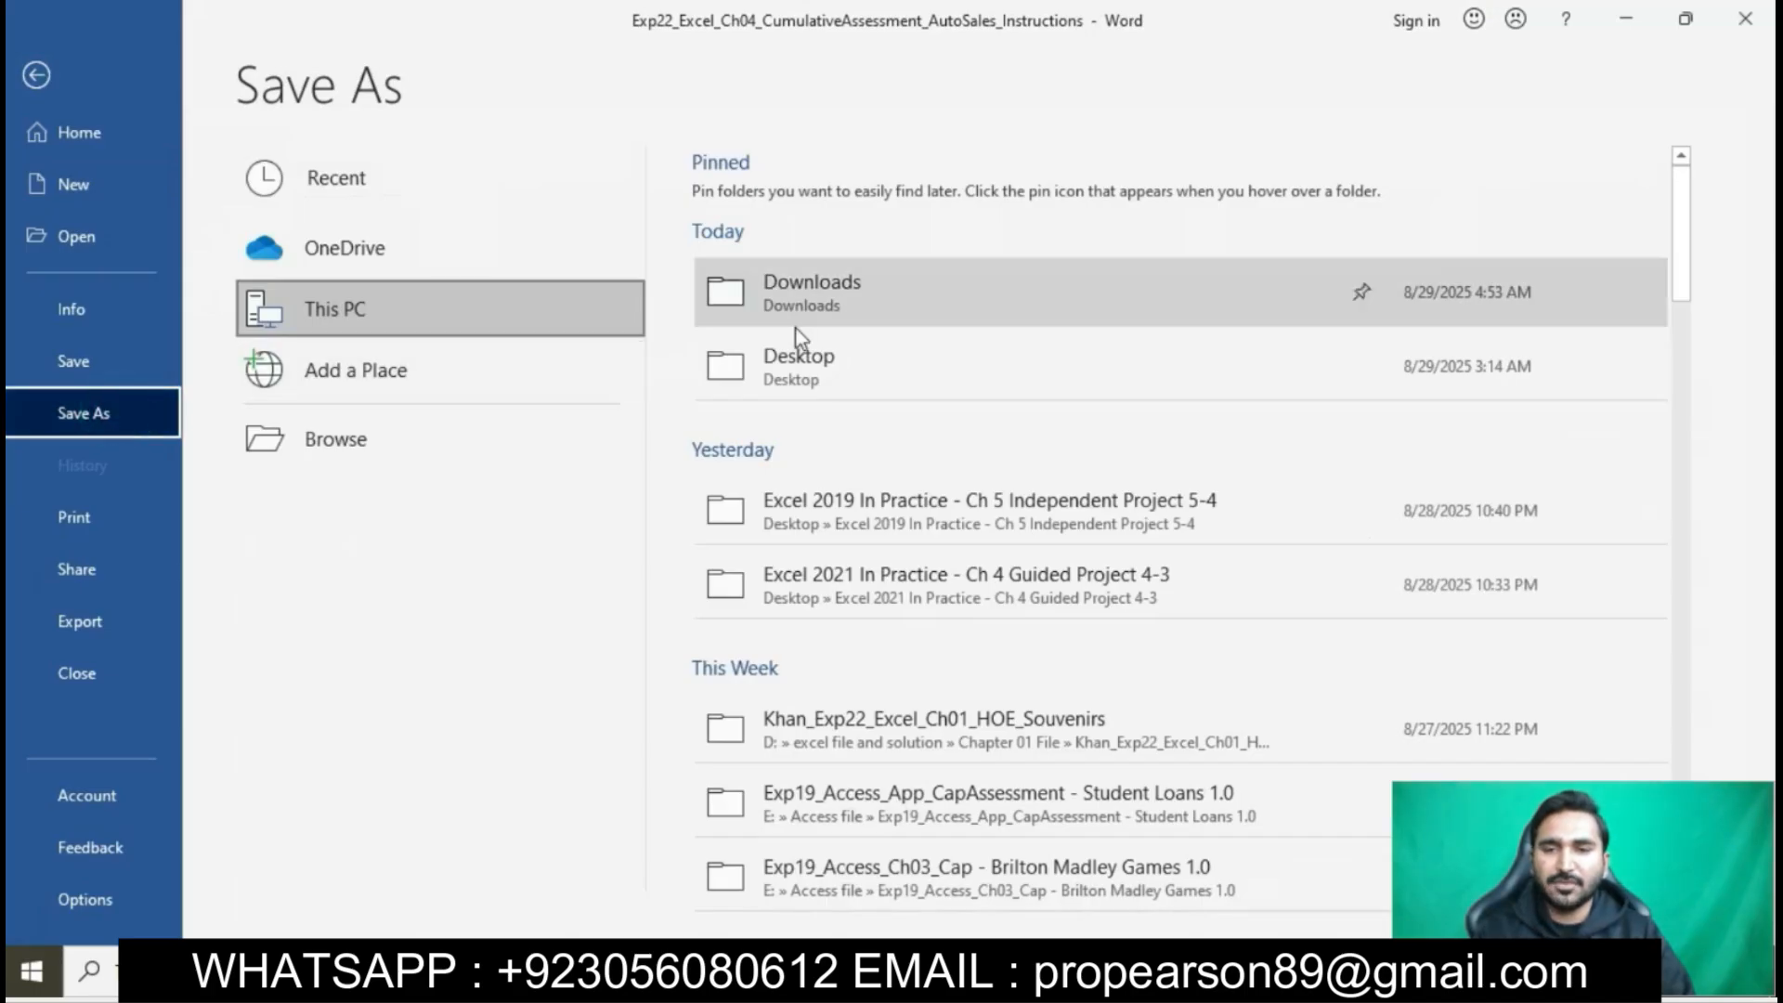
pyautogui.click(19, 79)
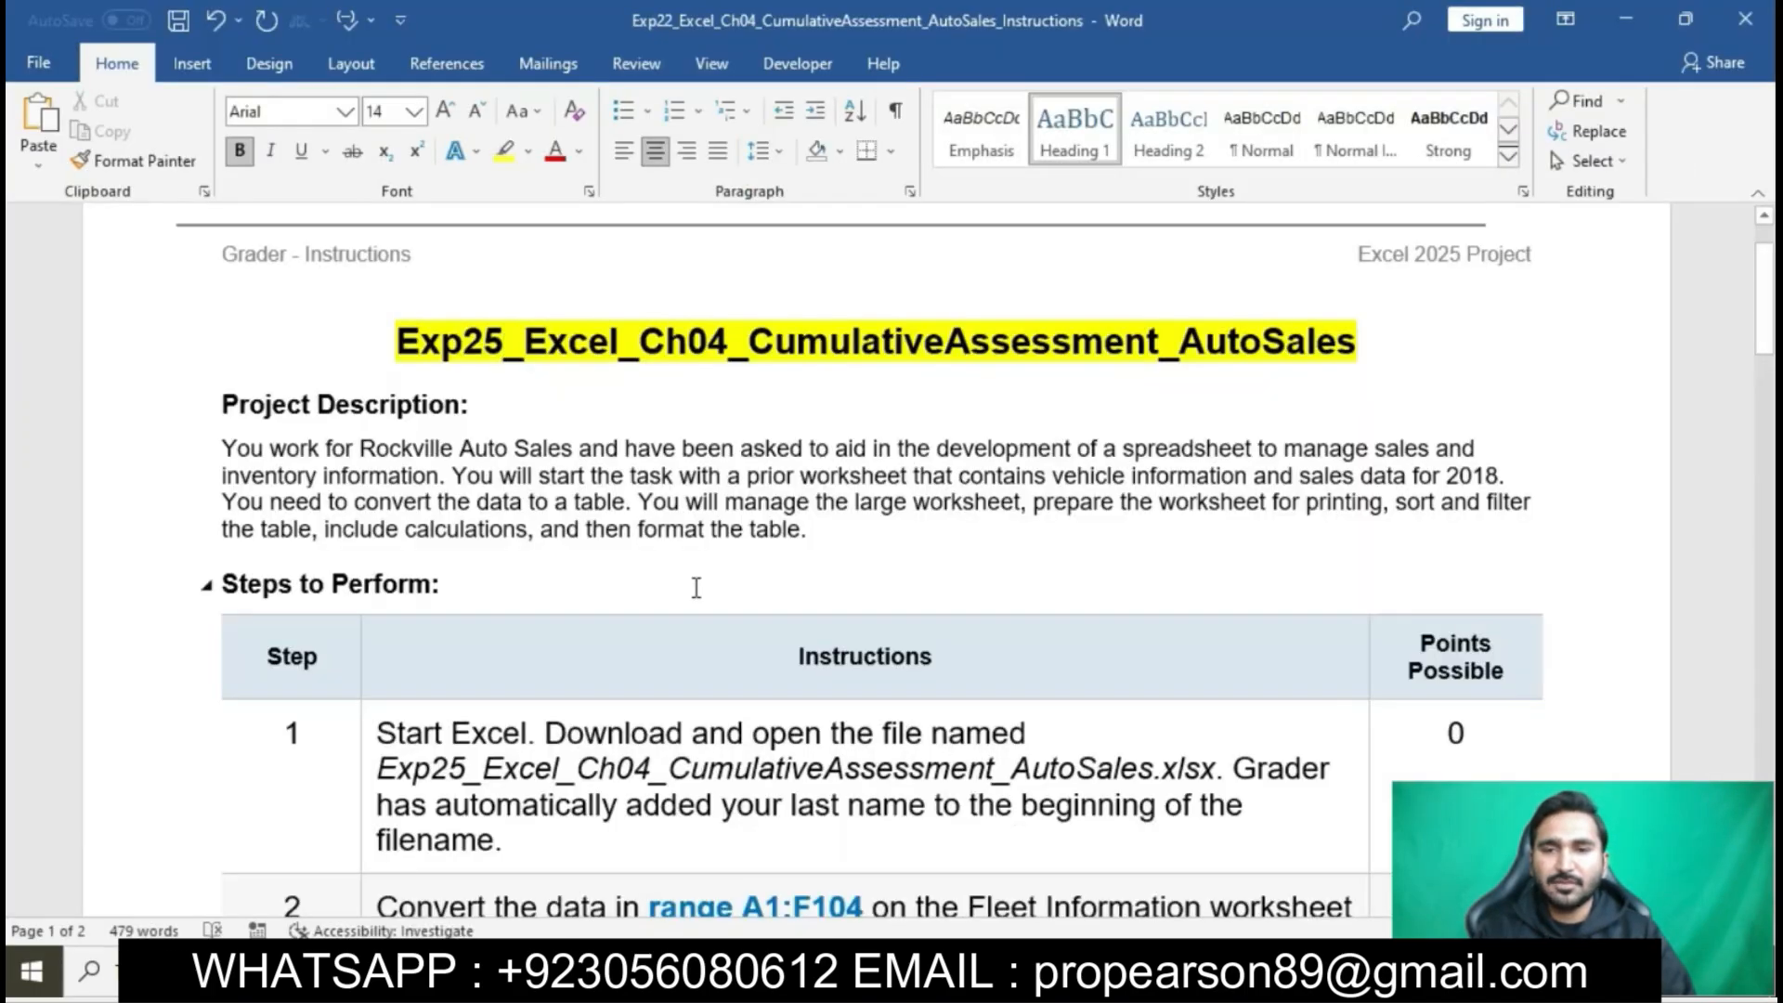
# - Highlight the step 1 instruction text in yellow
pyautogui.scroll(-3, 409, 502)
pyautogui.click(368, 439)
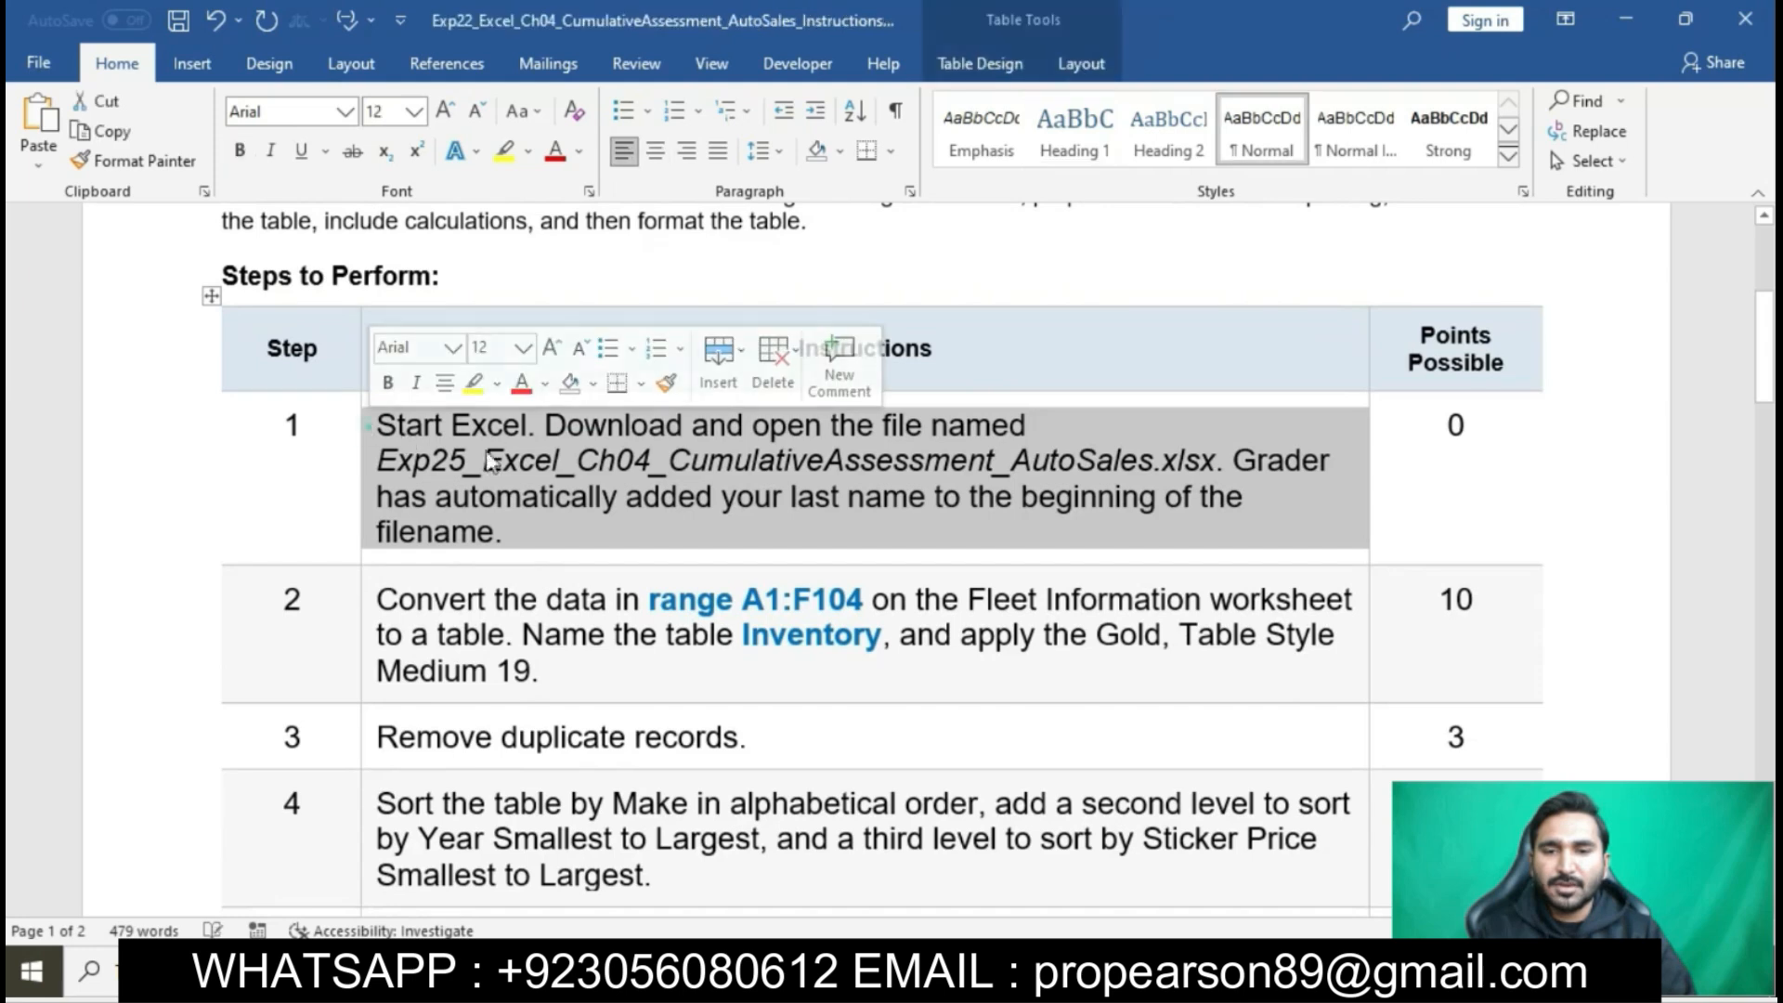
pyautogui.click(473, 383)
pyautogui.click(570, 497)
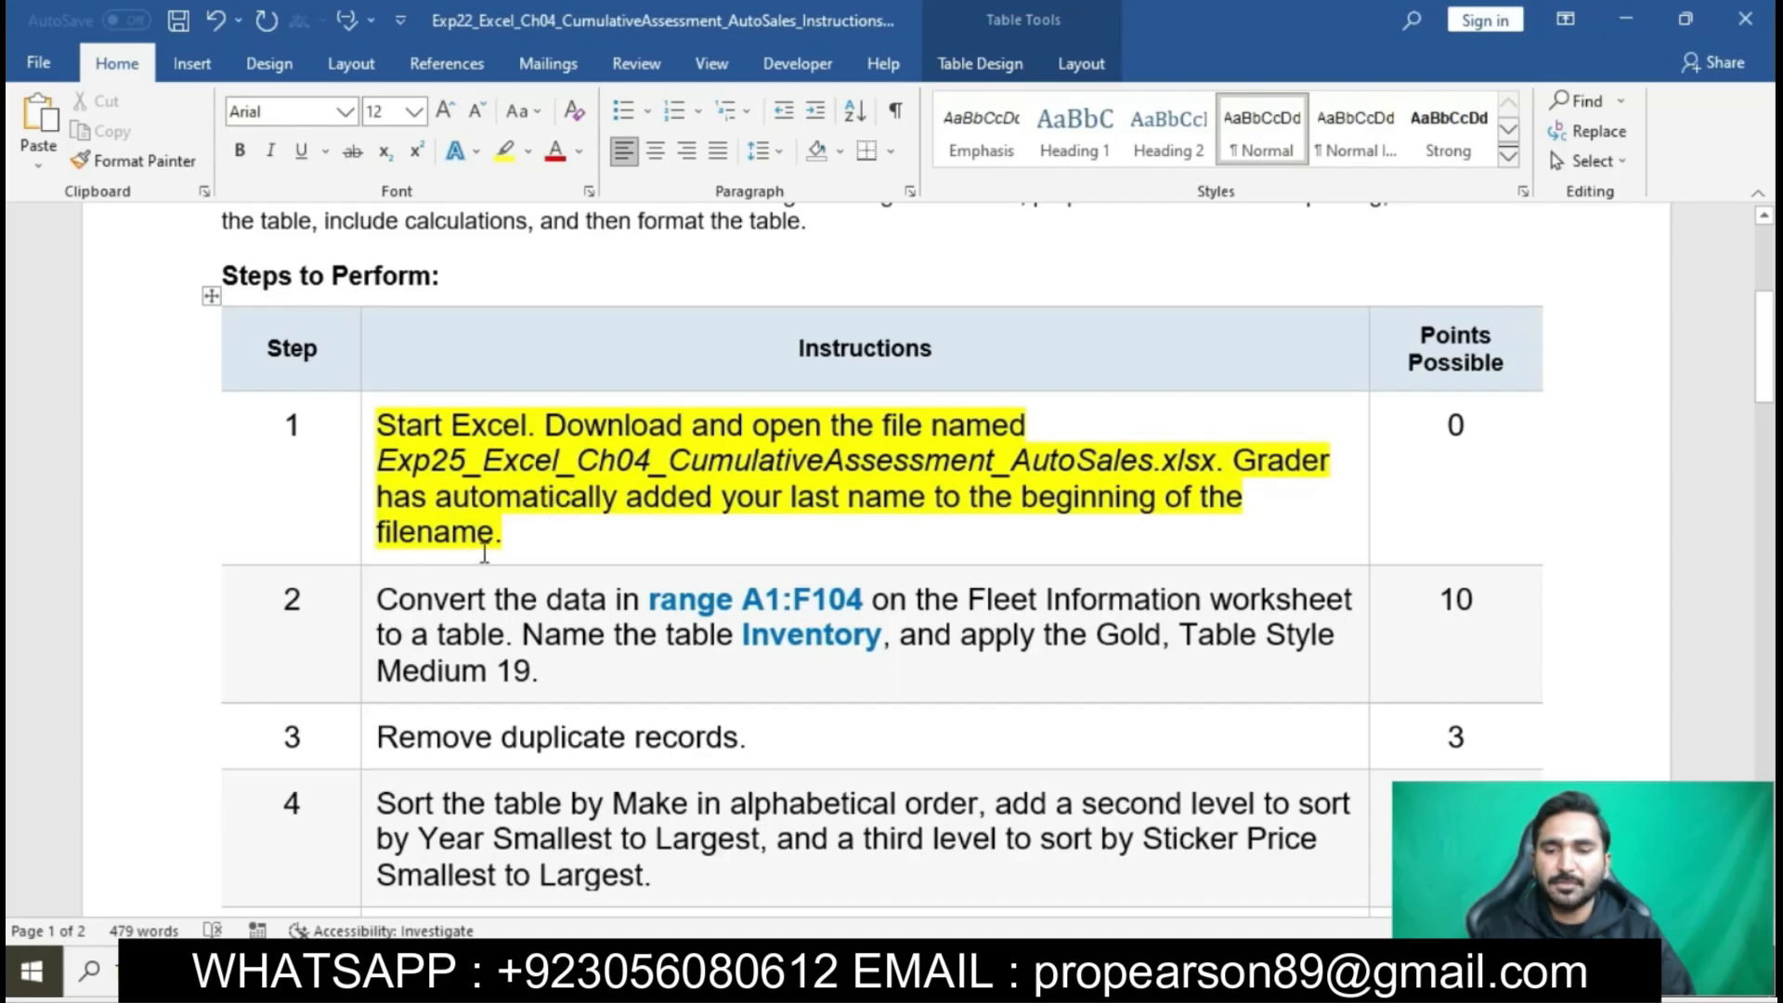
# - Switch to File Explorer, open the downloaded Exp25_Excel_Ch04_CumulativeAssessment_AutoSales workbook in Excel, and enable editing
pyautogui.hotkey('alt', 'Tab')
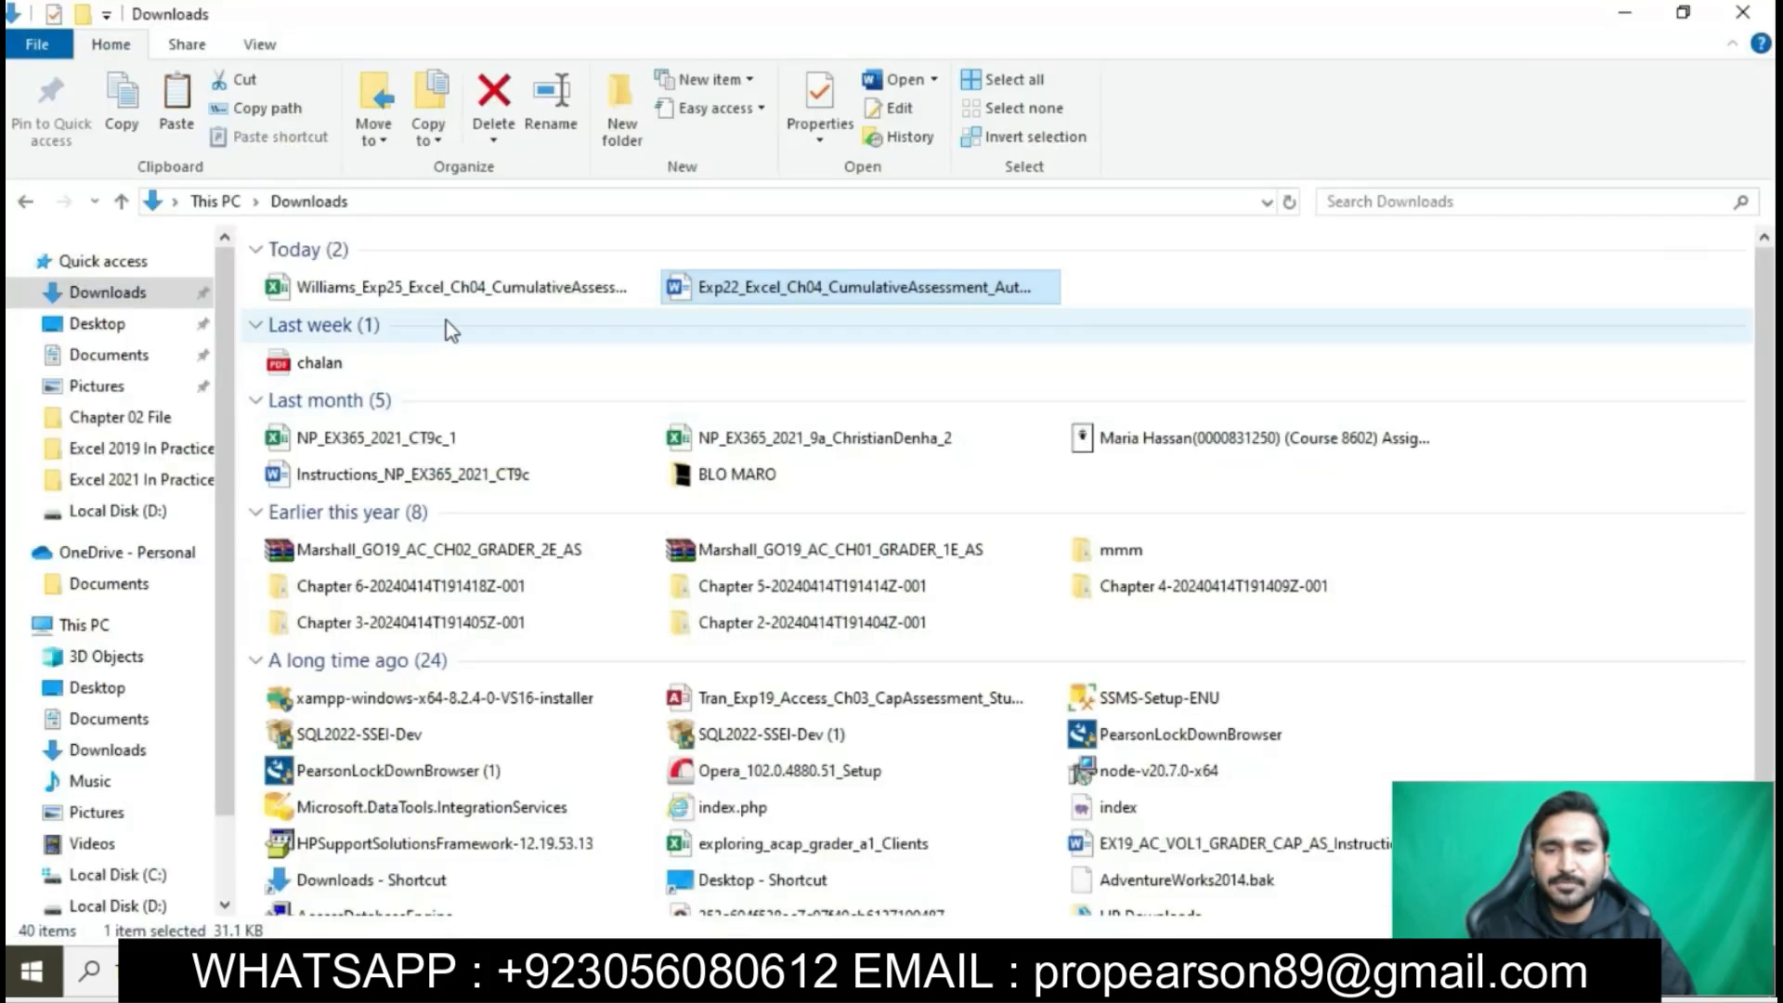
pyautogui.click(418, 295)
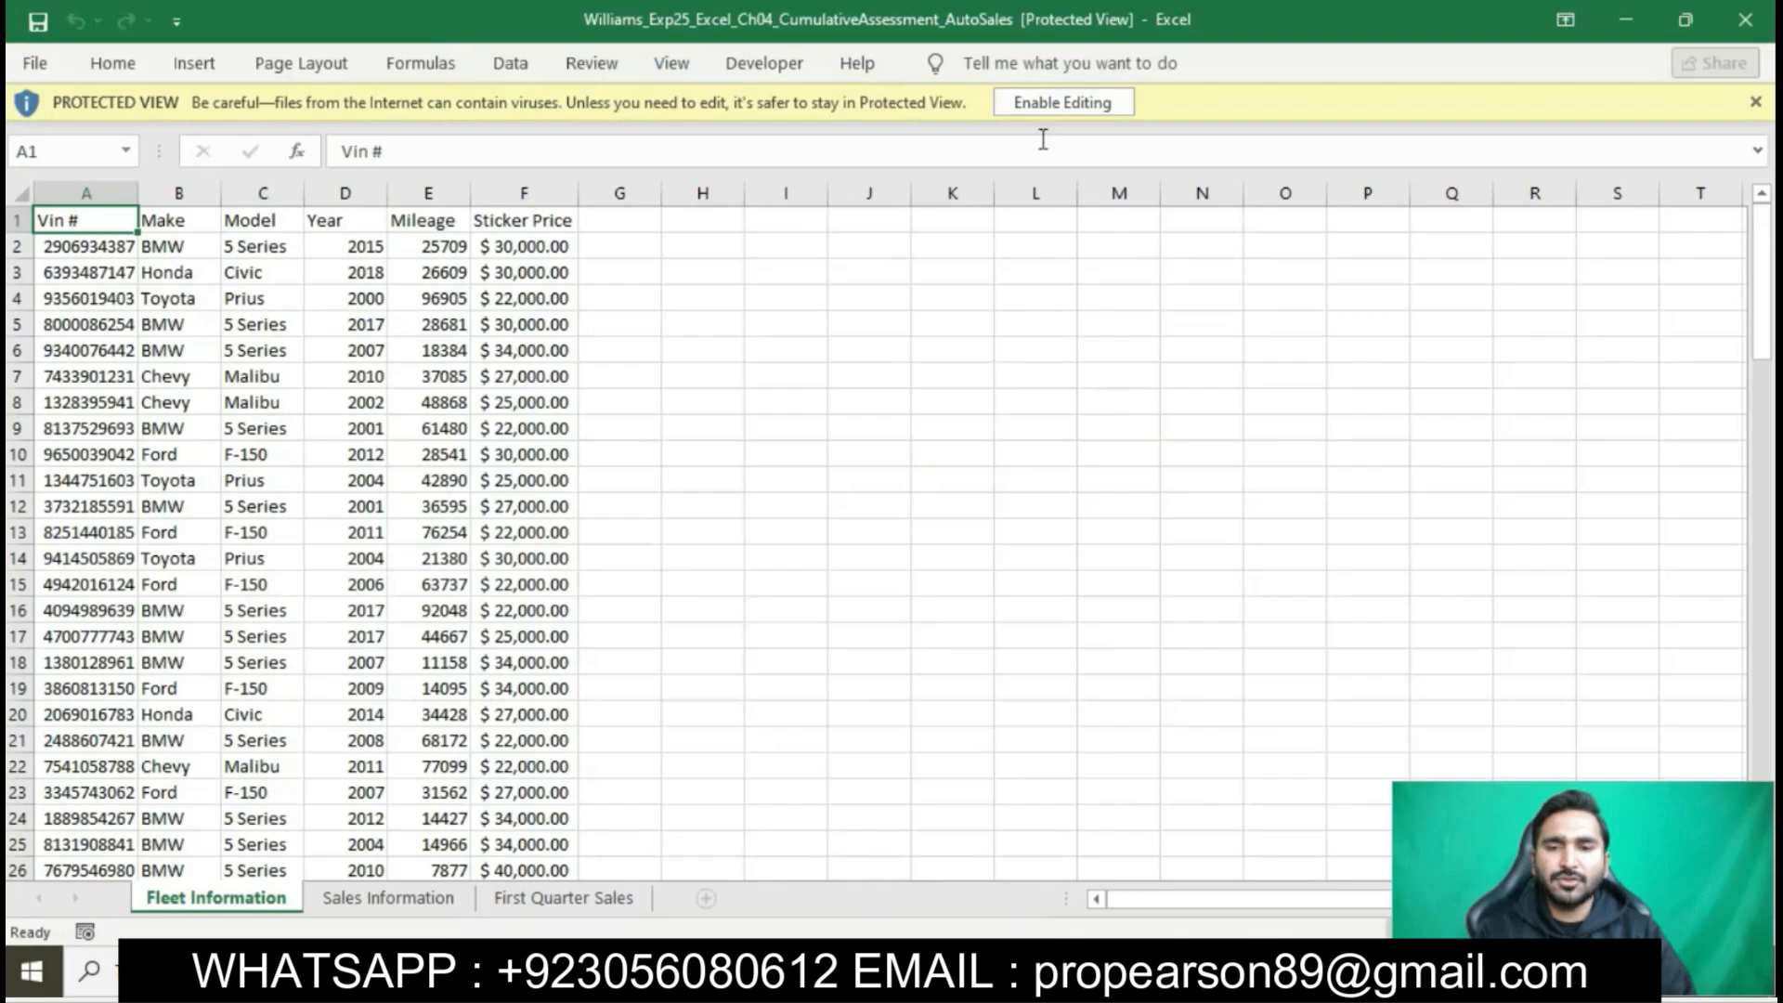
pyautogui.click(1061, 104)
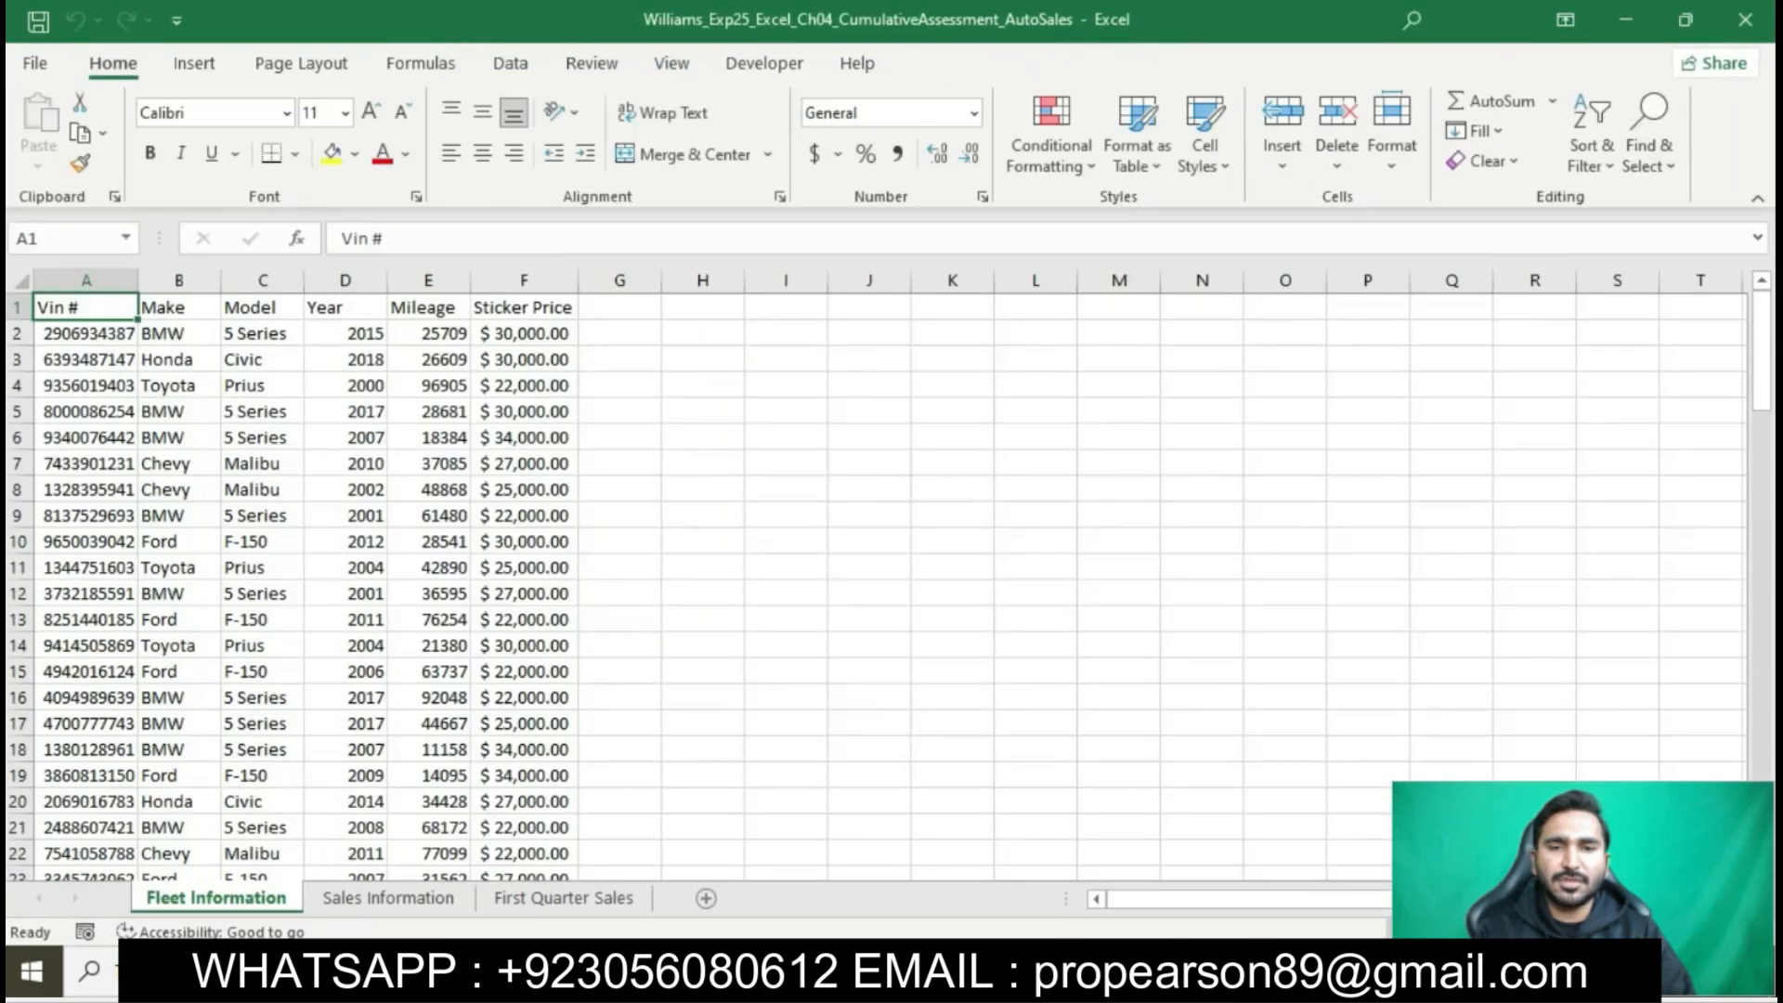
# - Return to the Word instructions and highlight the step 2 text about converting the data to a table in yellow
pyautogui.hotkey('alt', 'Tab')
pyautogui.scroll(-3, 835, 497)
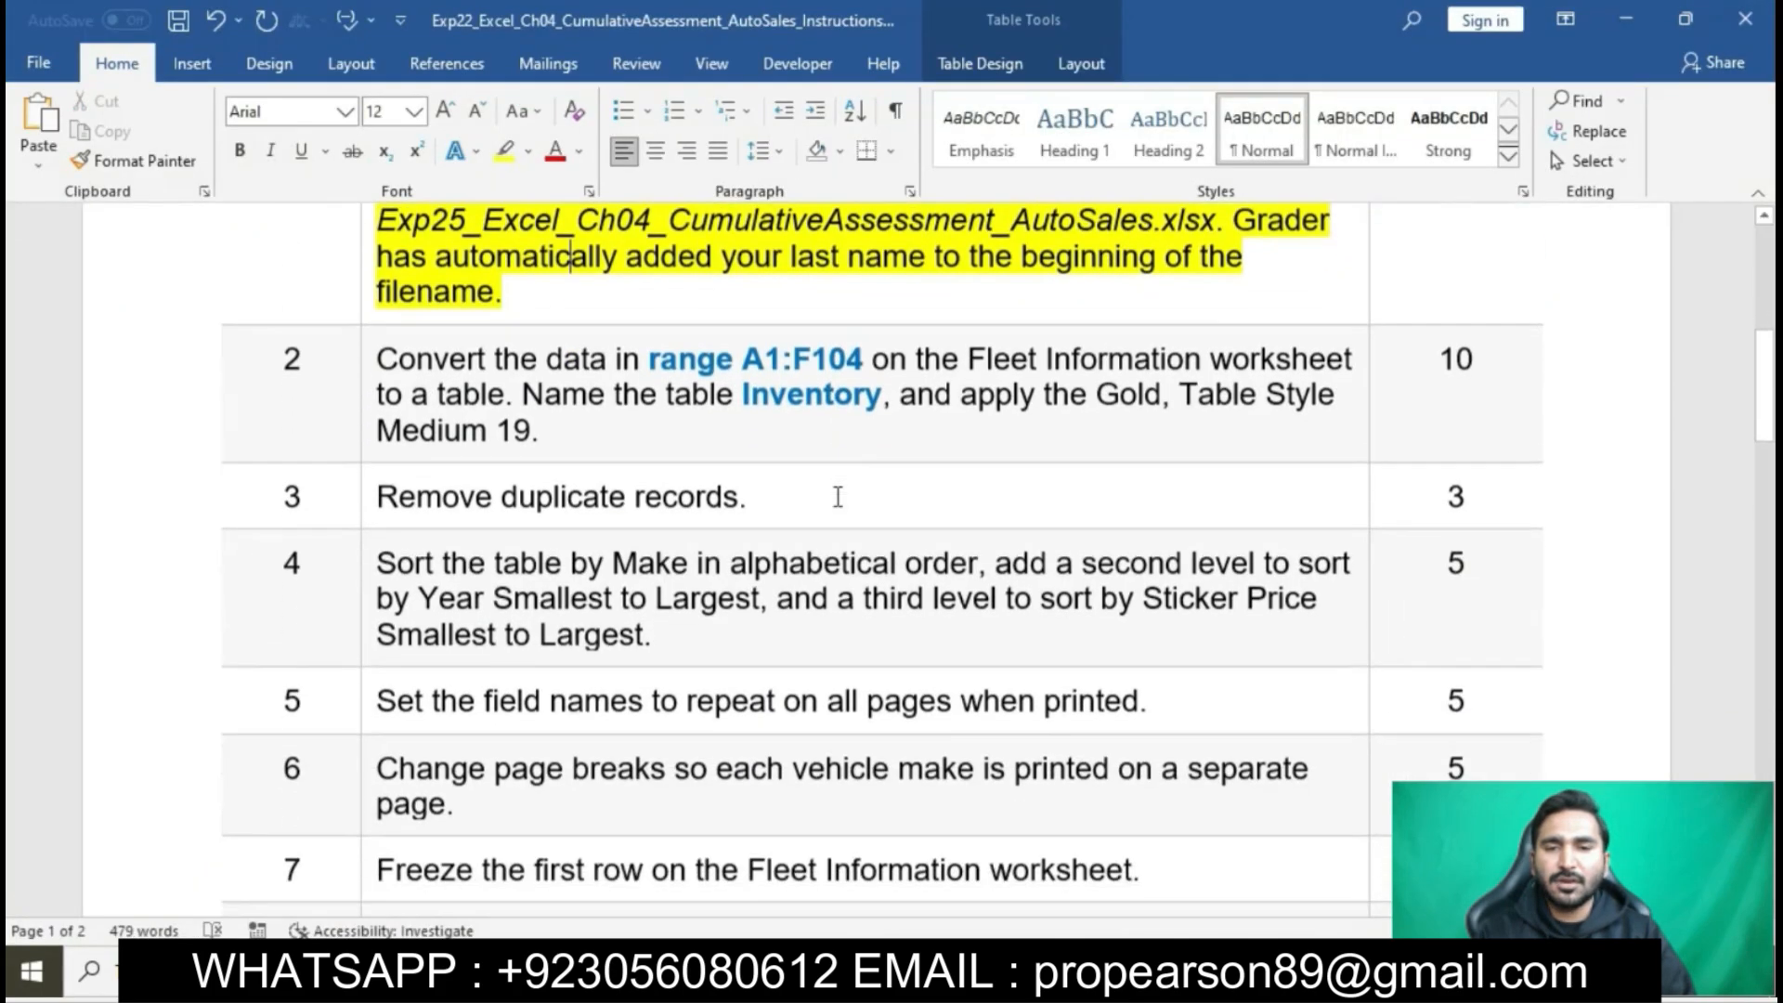
pyautogui.click(362, 365)
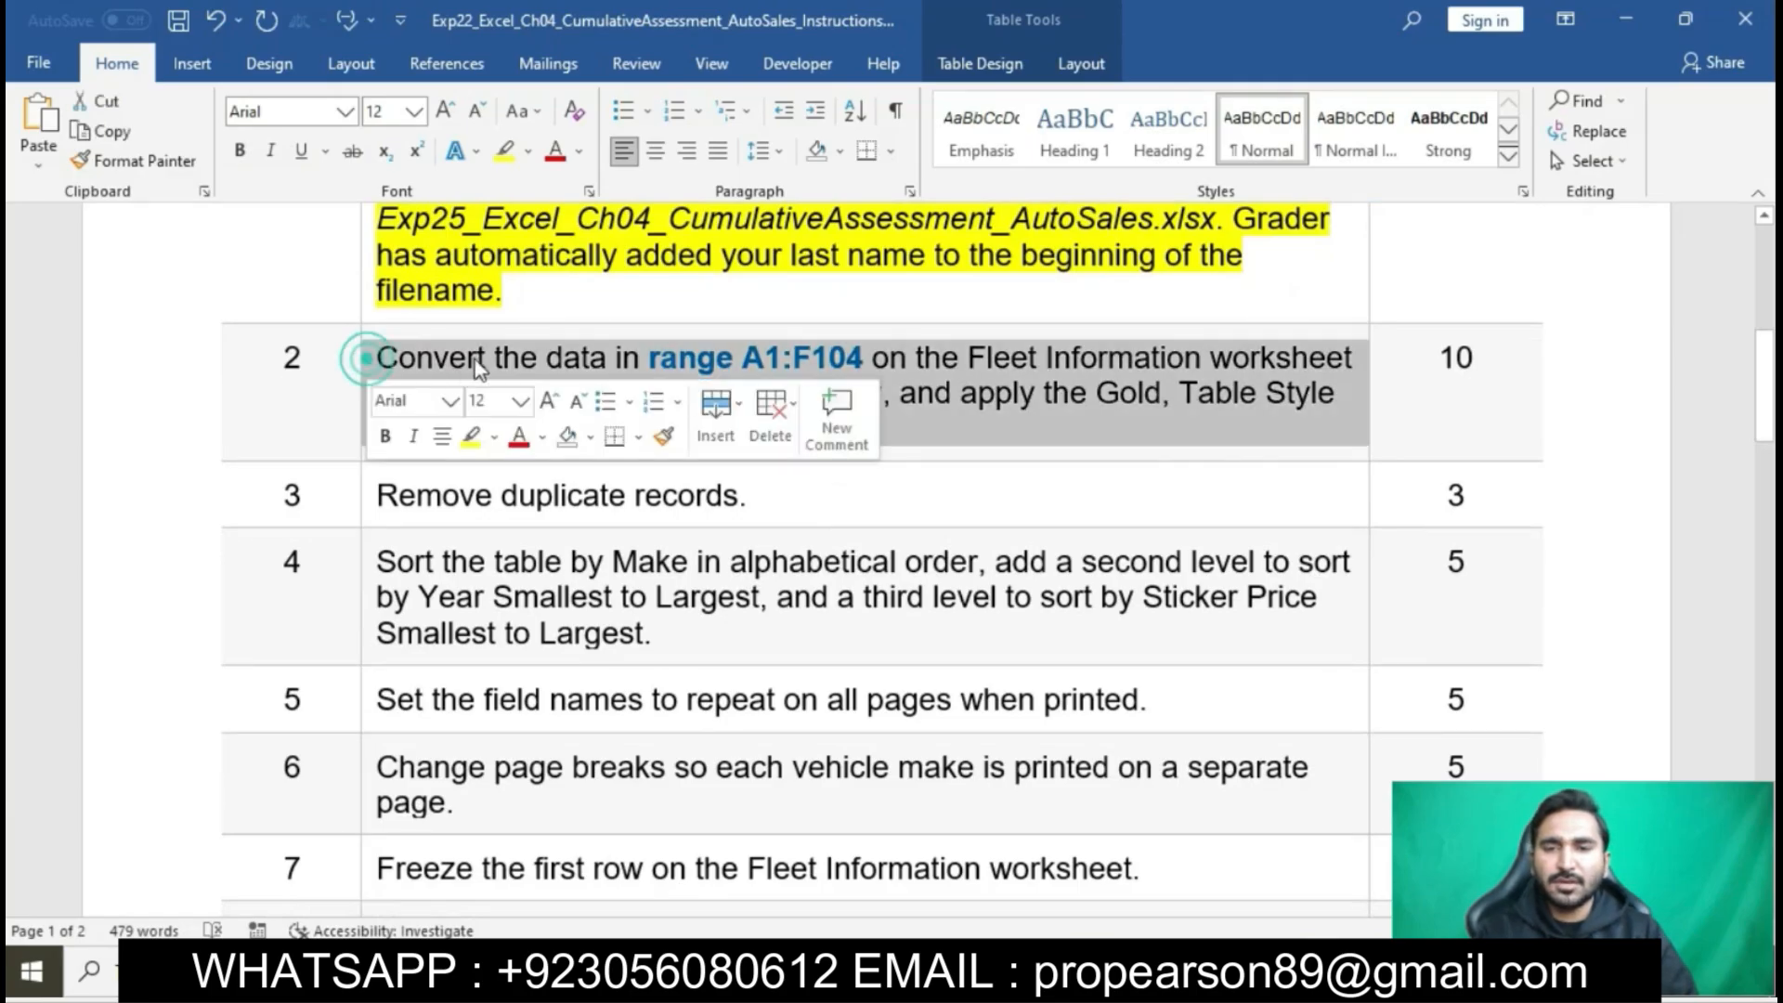
pyautogui.click(479, 444)
pyautogui.click(560, 560)
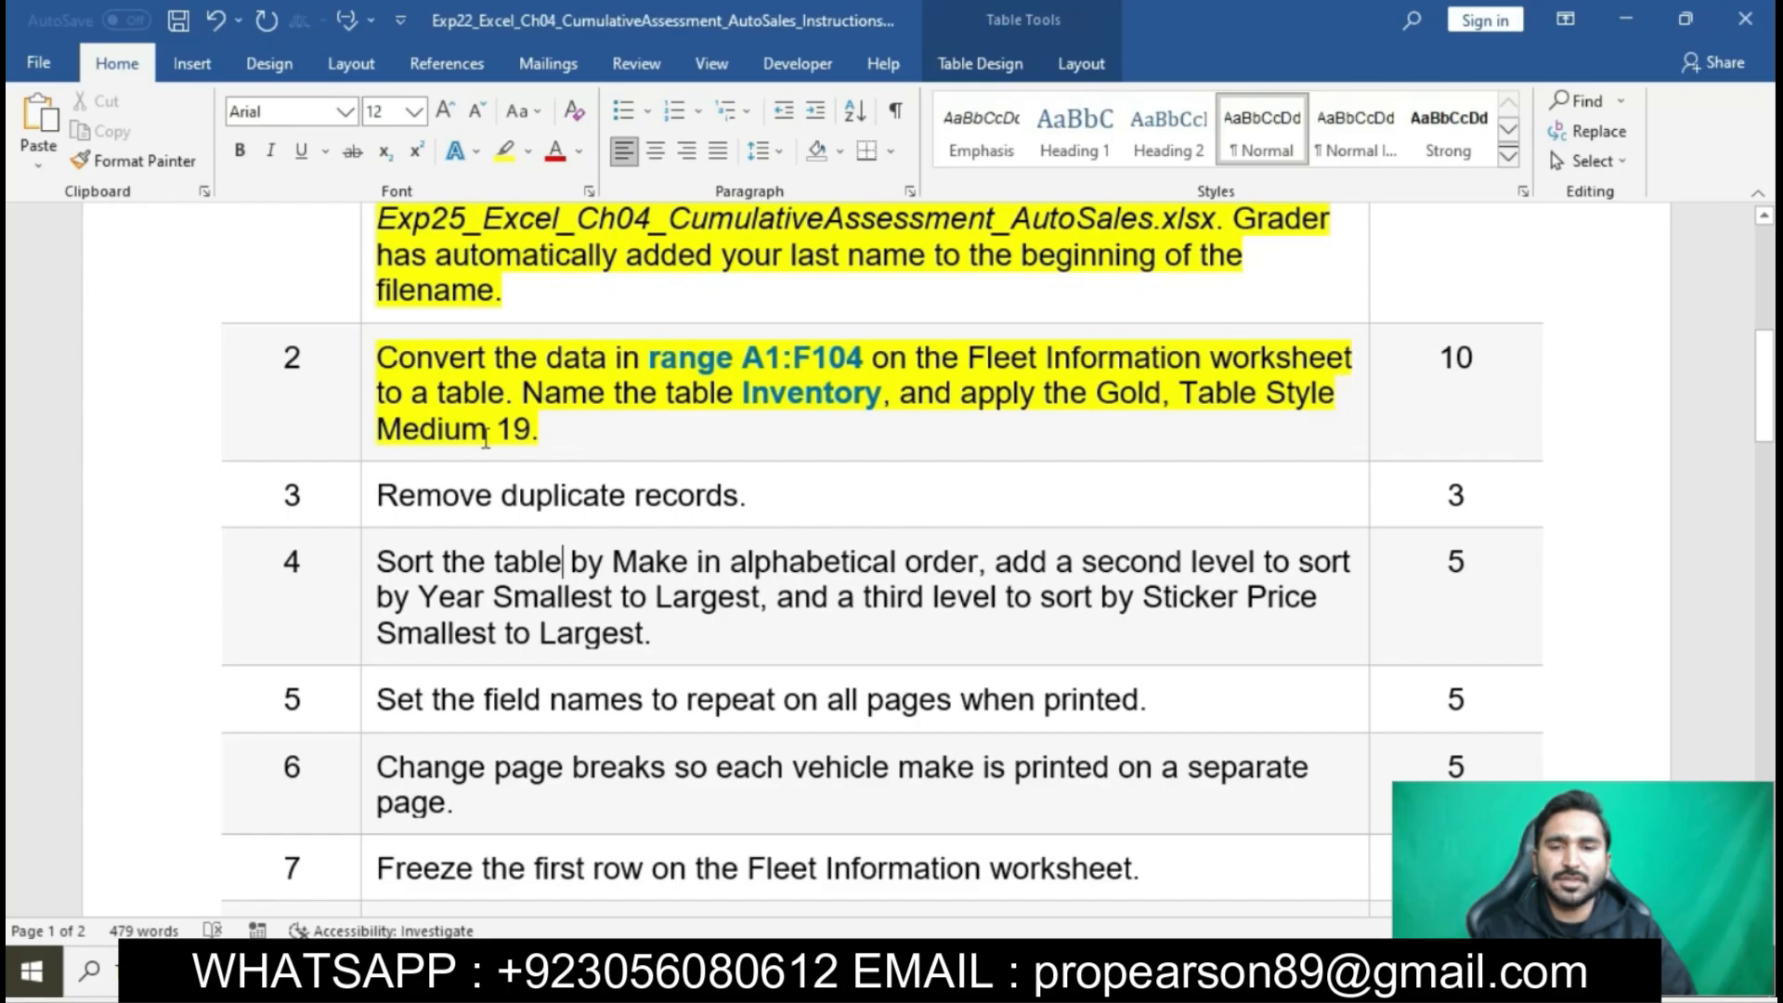
pyautogui.doubleClick(392, 361)
pyautogui.moveTo(551, 360)
pyautogui.mouseDown()
pyautogui.moveTo(1058, 336)
pyautogui.moveTo(539, 381)
pyautogui.mouseUp()
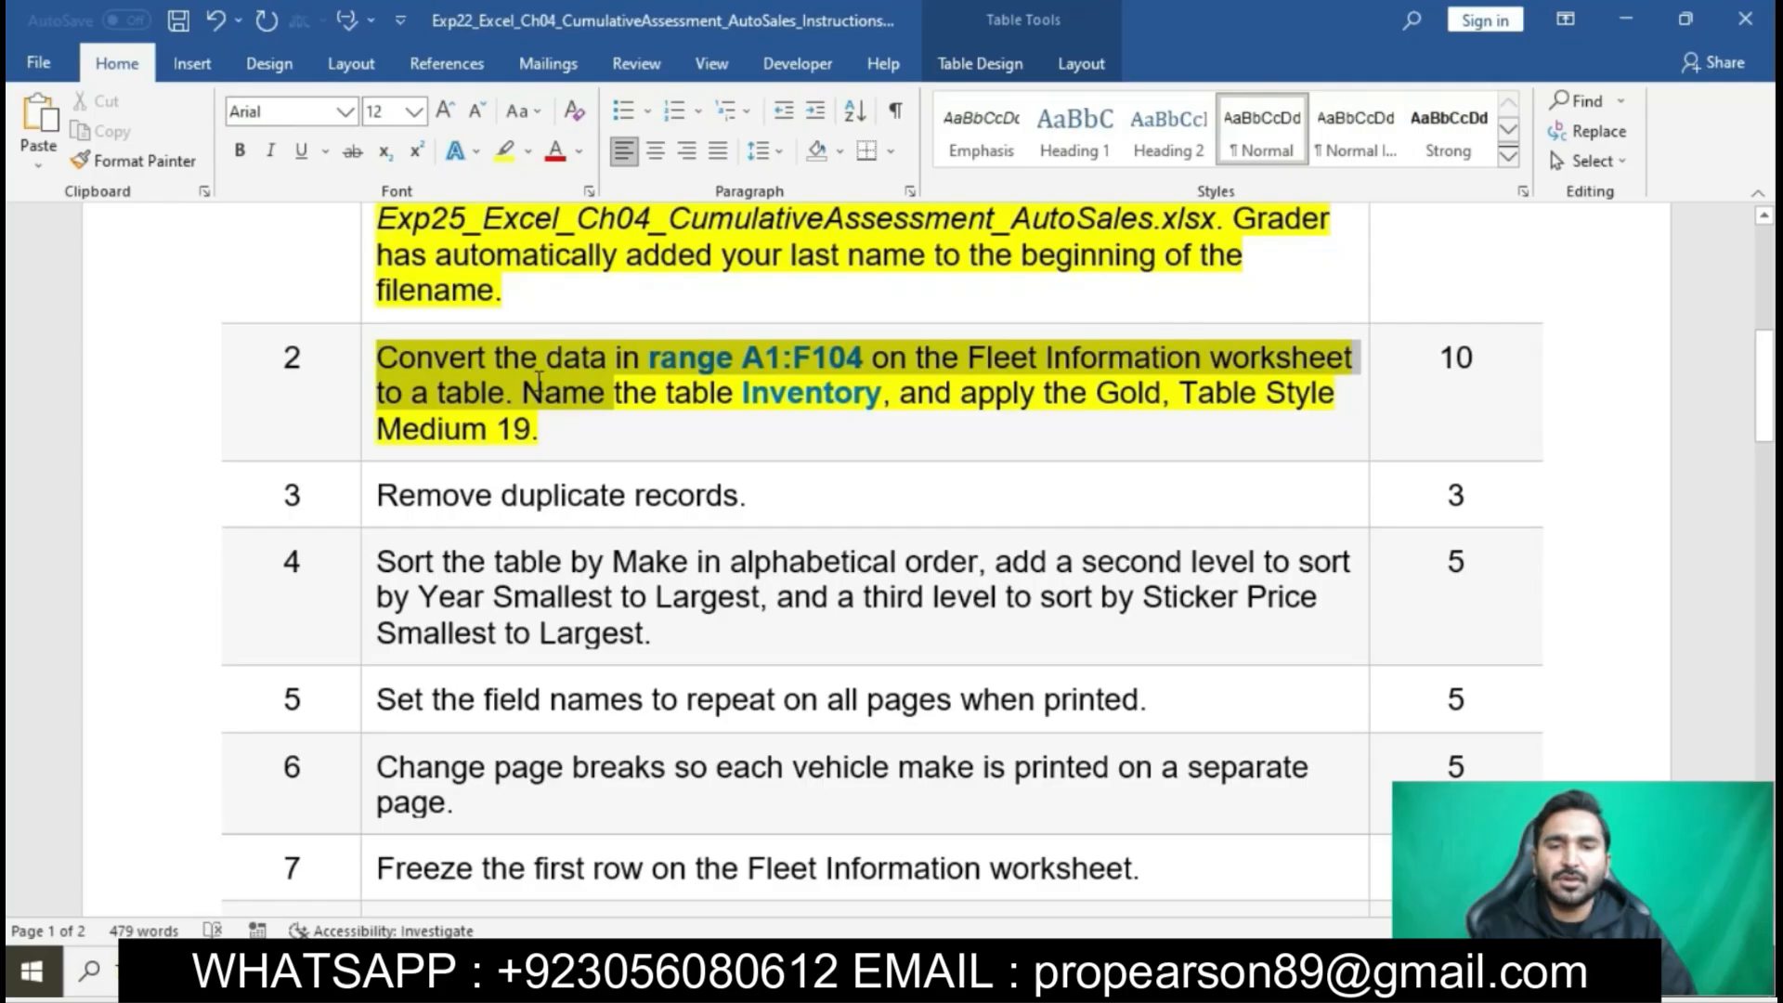
pyautogui.moveTo(538, 381); pyautogui.dragTo(488, 367)
pyautogui.click(499, 367)
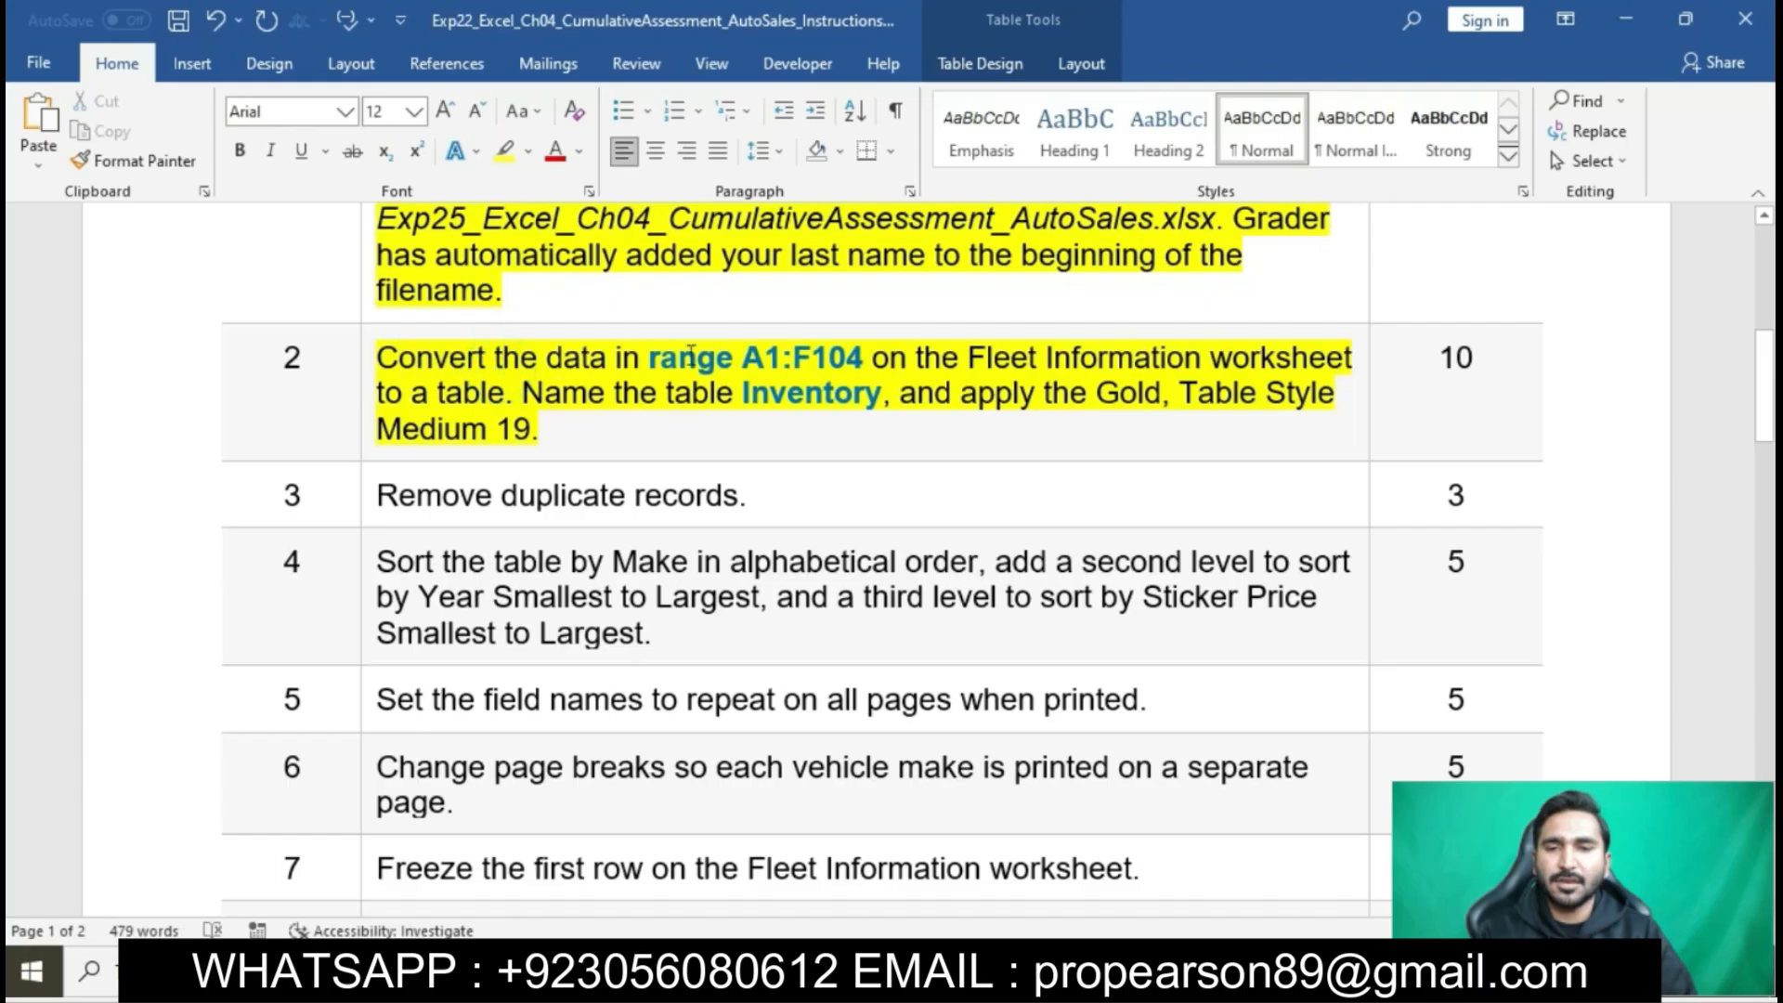
# - Copy the reference A1:F104 from step 2 and convert that range on Excel's Fleet Information worksheet to a table with headers
pyautogui.doubleClick(747, 357)
pyautogui.hotkey('ctrl', 'c')
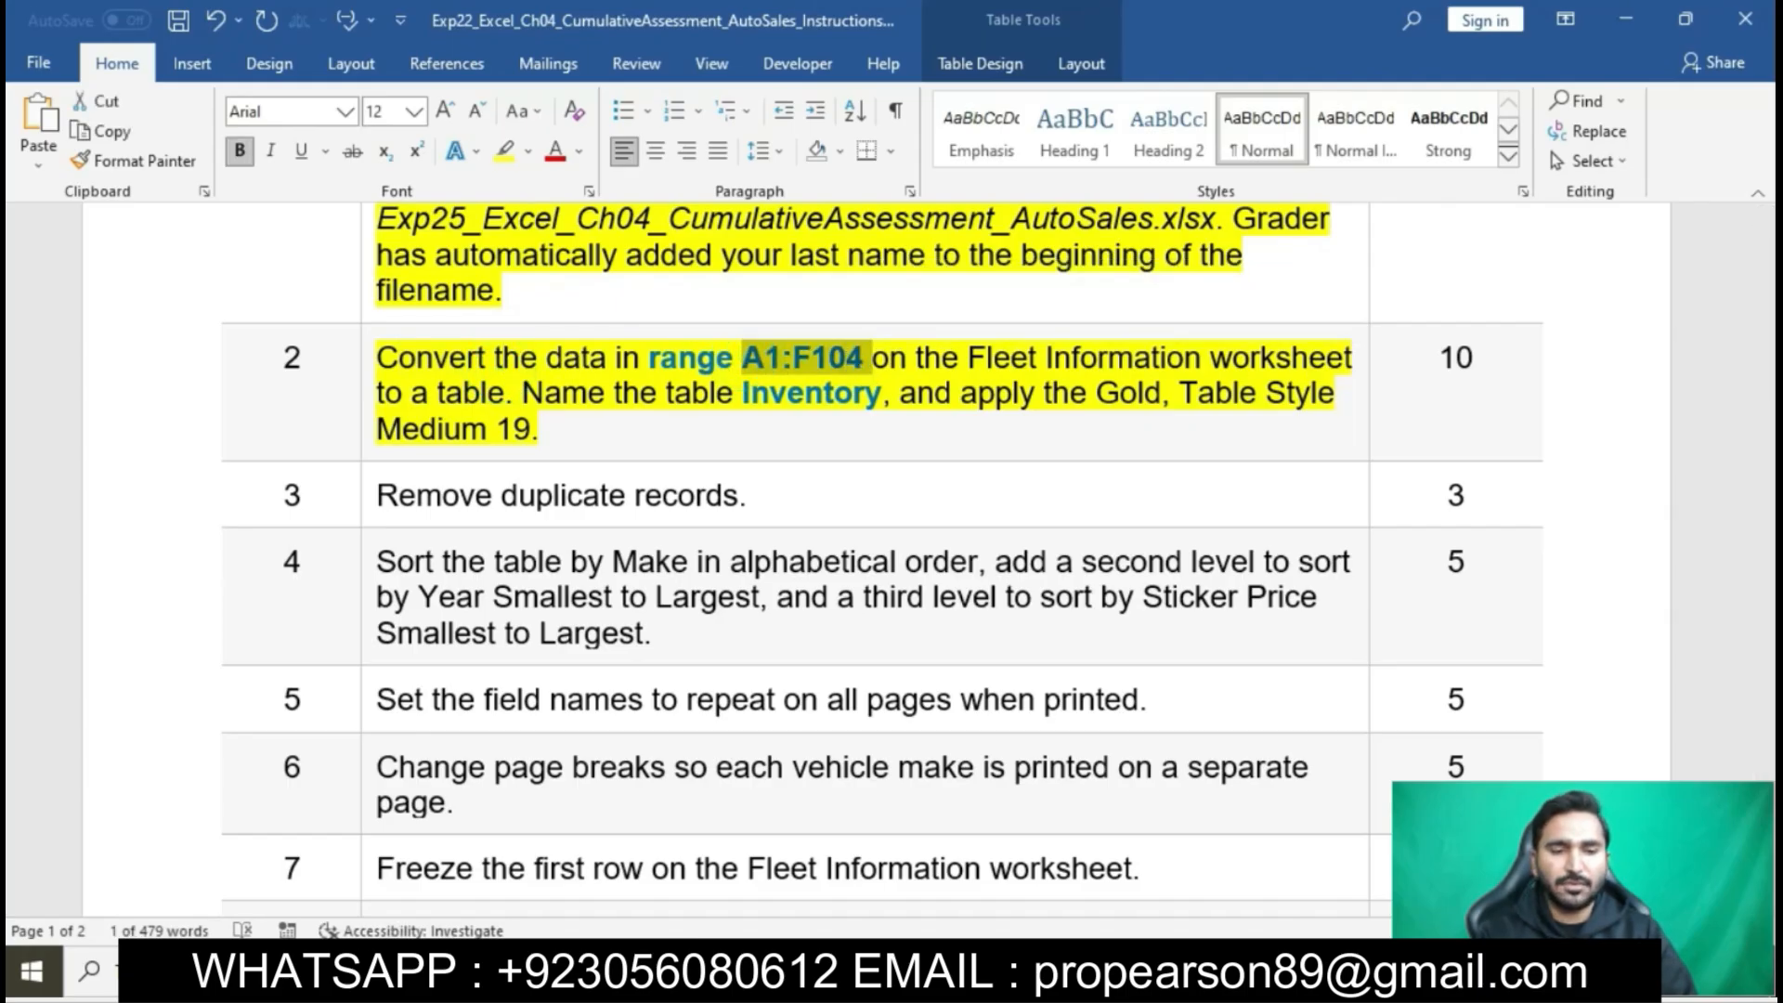
pyautogui.click(566, 972)
pyautogui.click(62, 239)
pyautogui.hotkey('ctrl', 'v')
pyautogui.press('Return')
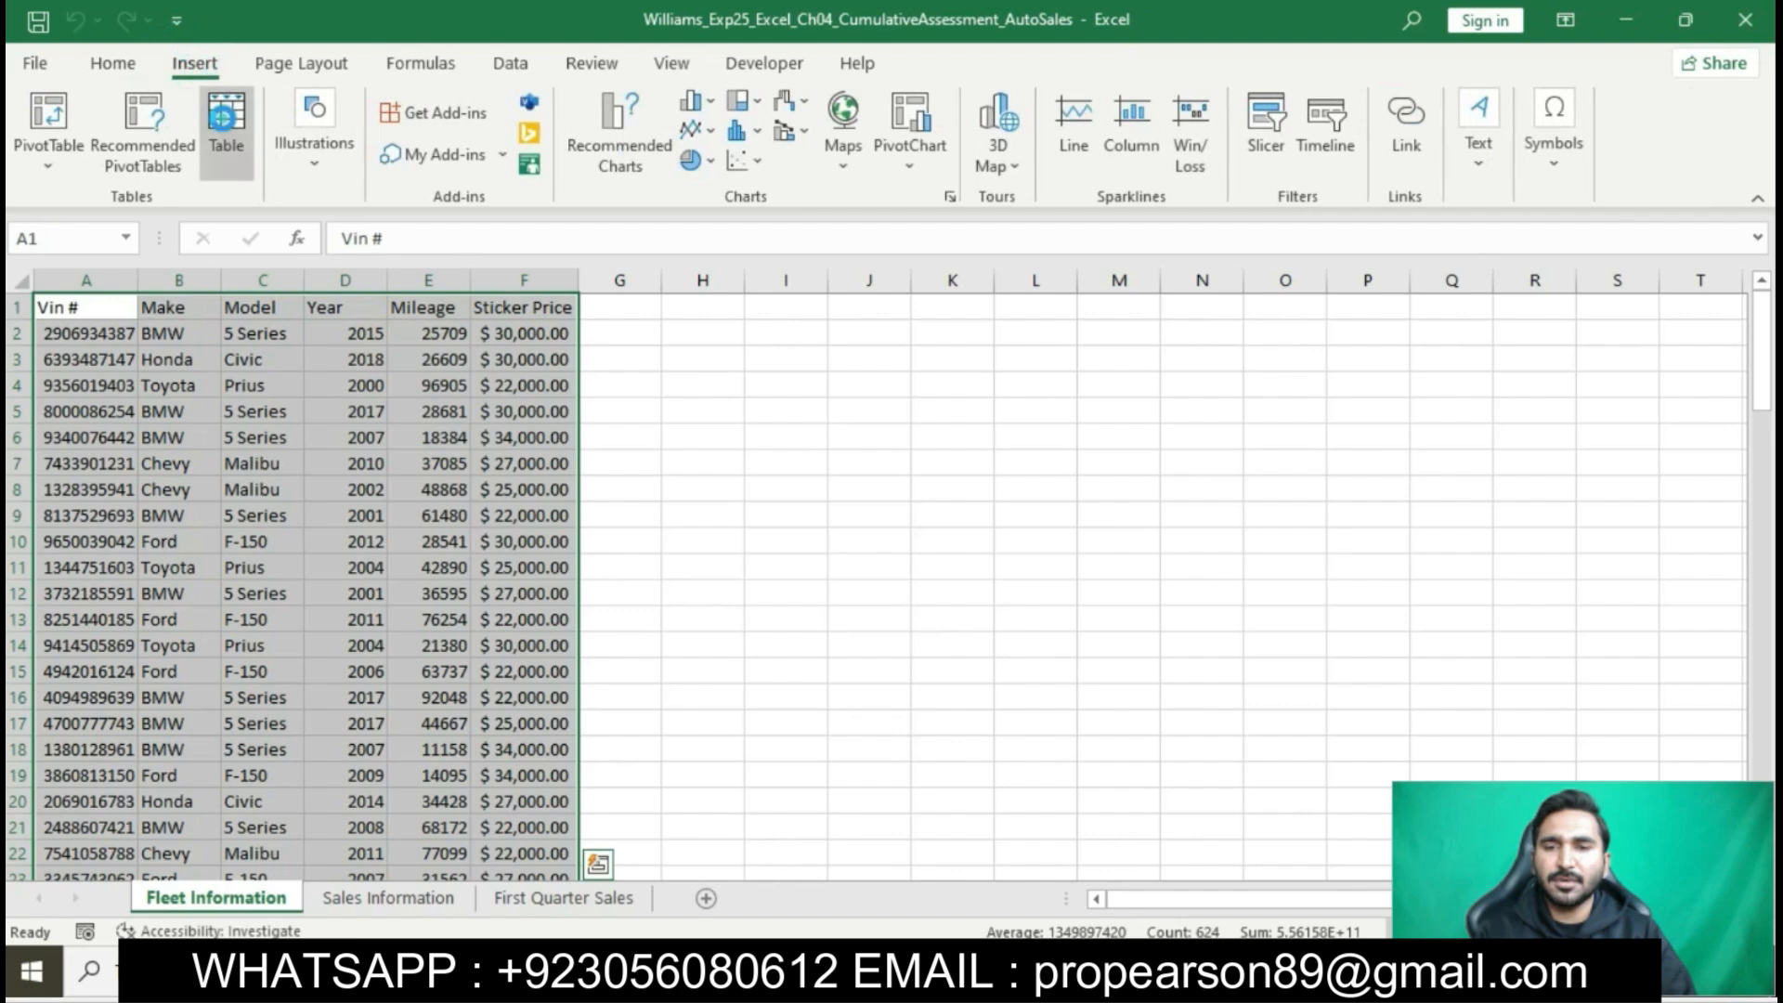
pyautogui.click(225, 116)
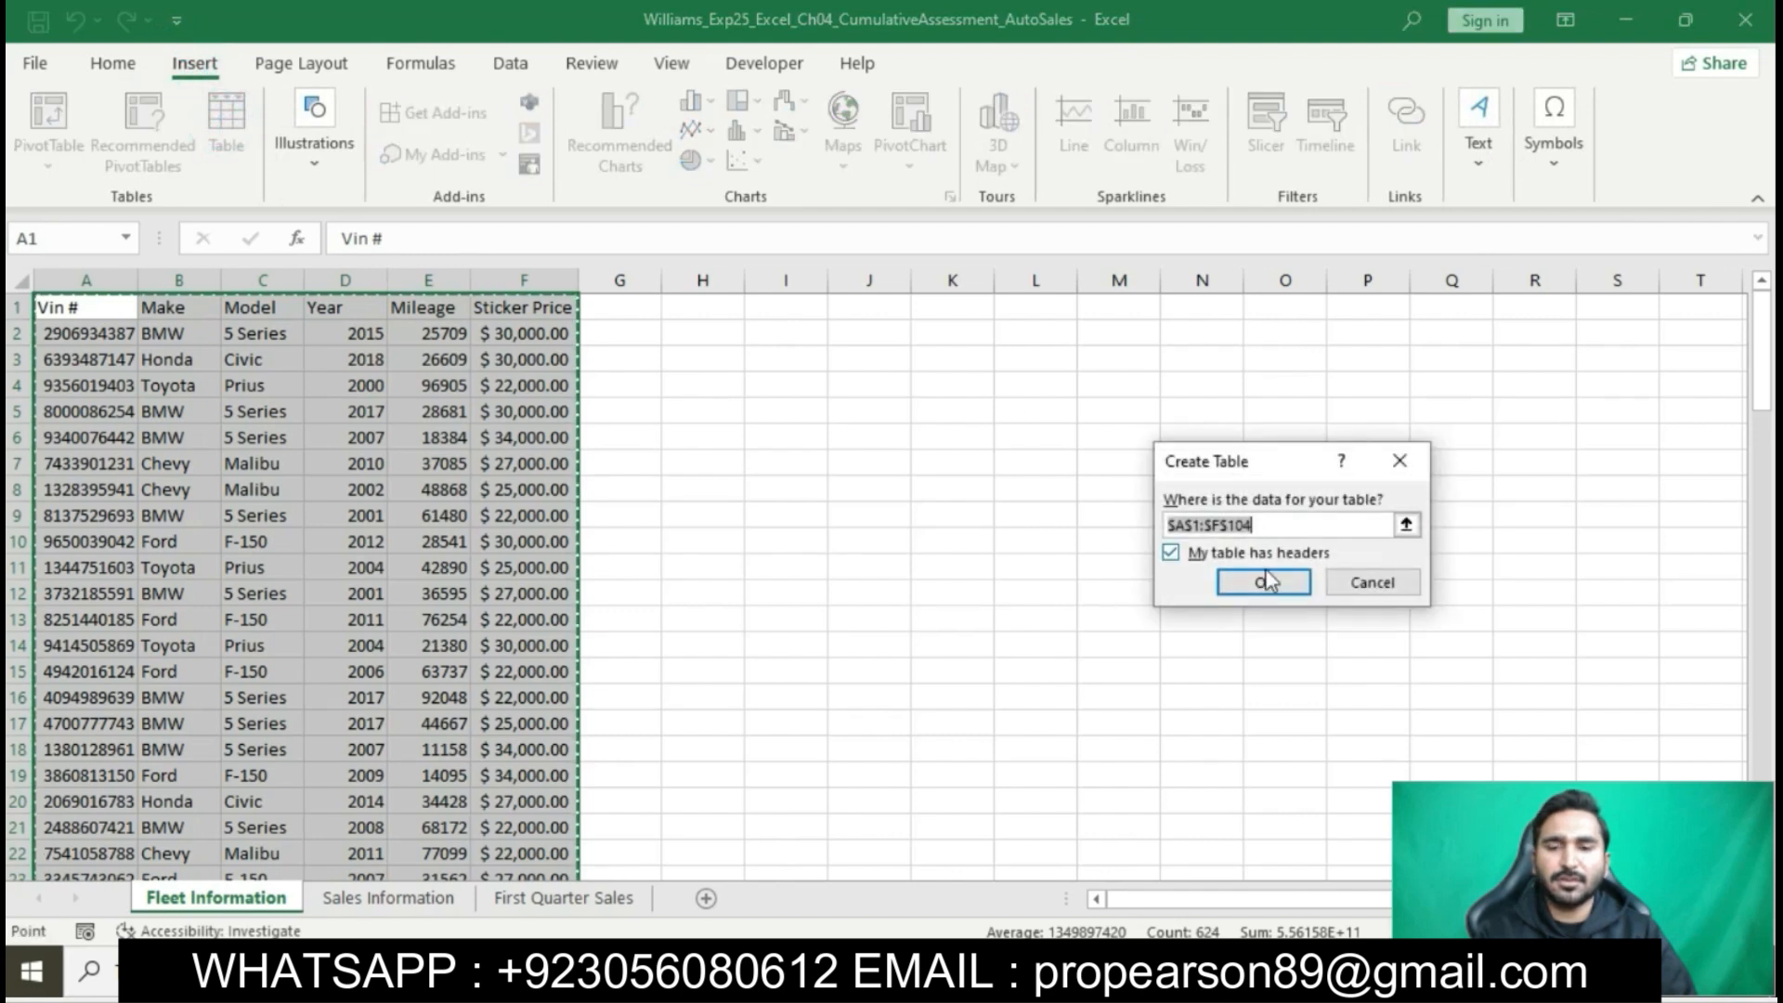
pyautogui.click(1270, 581)
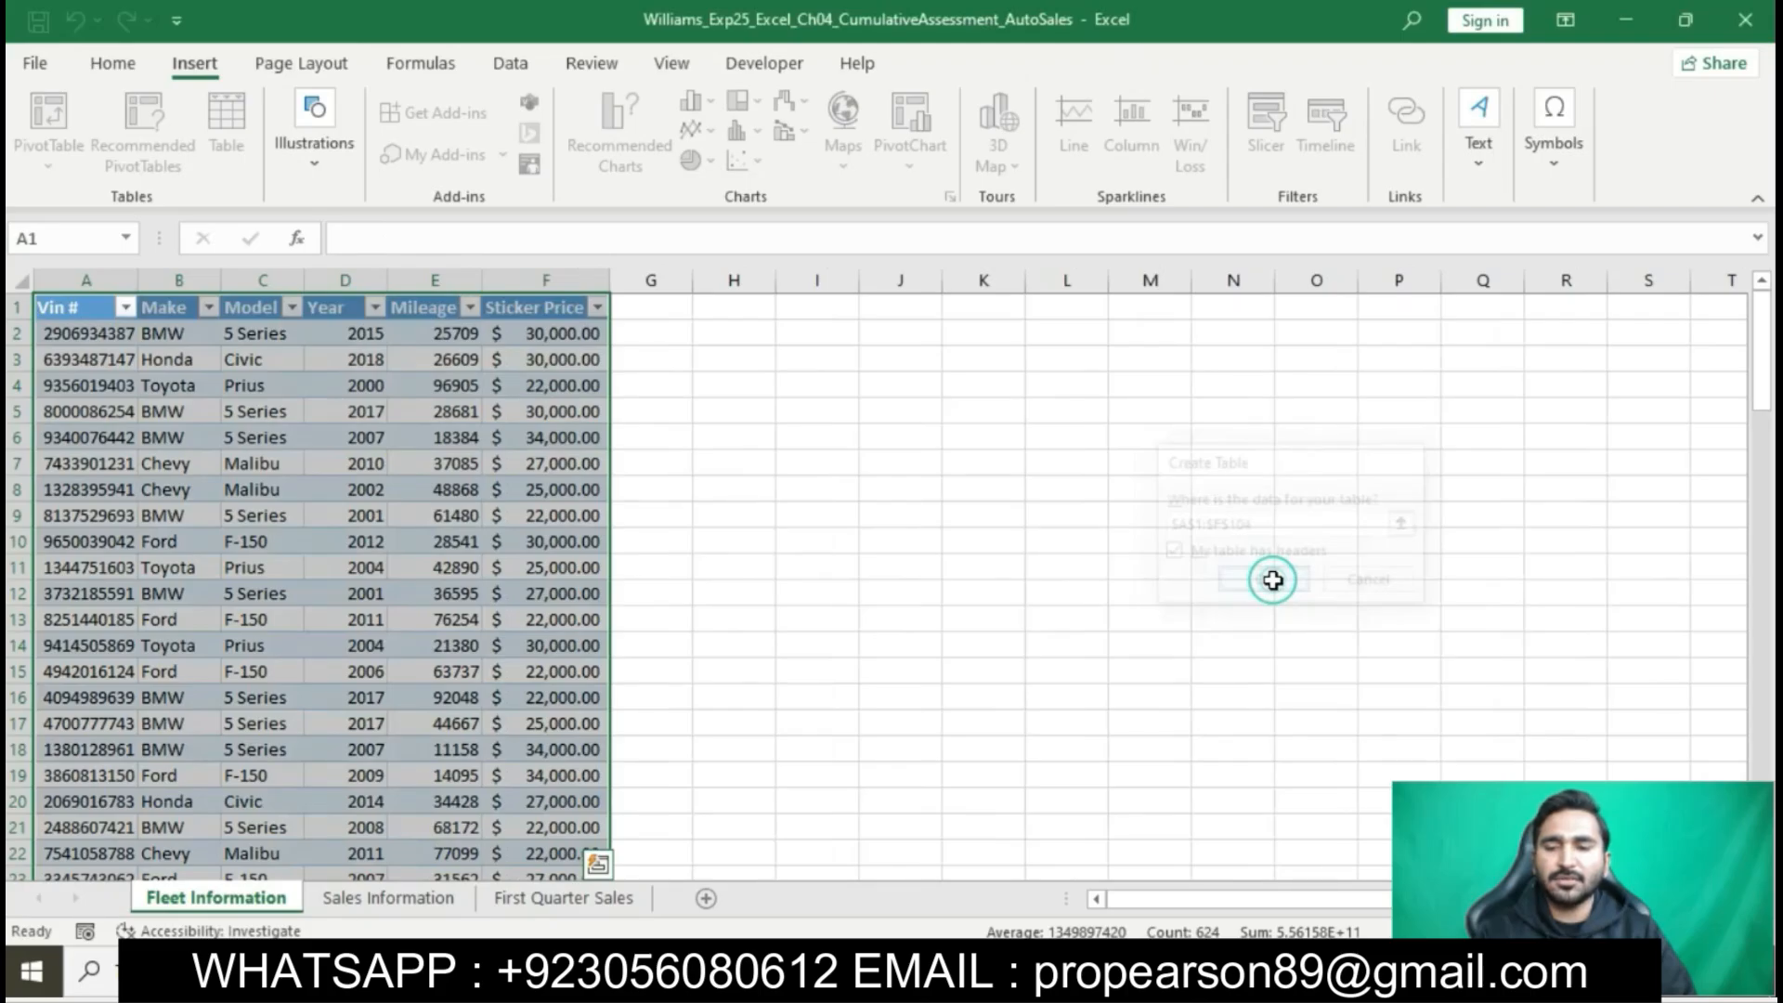
# - Check the required table name in the Word instructions and name the Fleet Information table in Excel Inventory
pyautogui.click(986, 970)
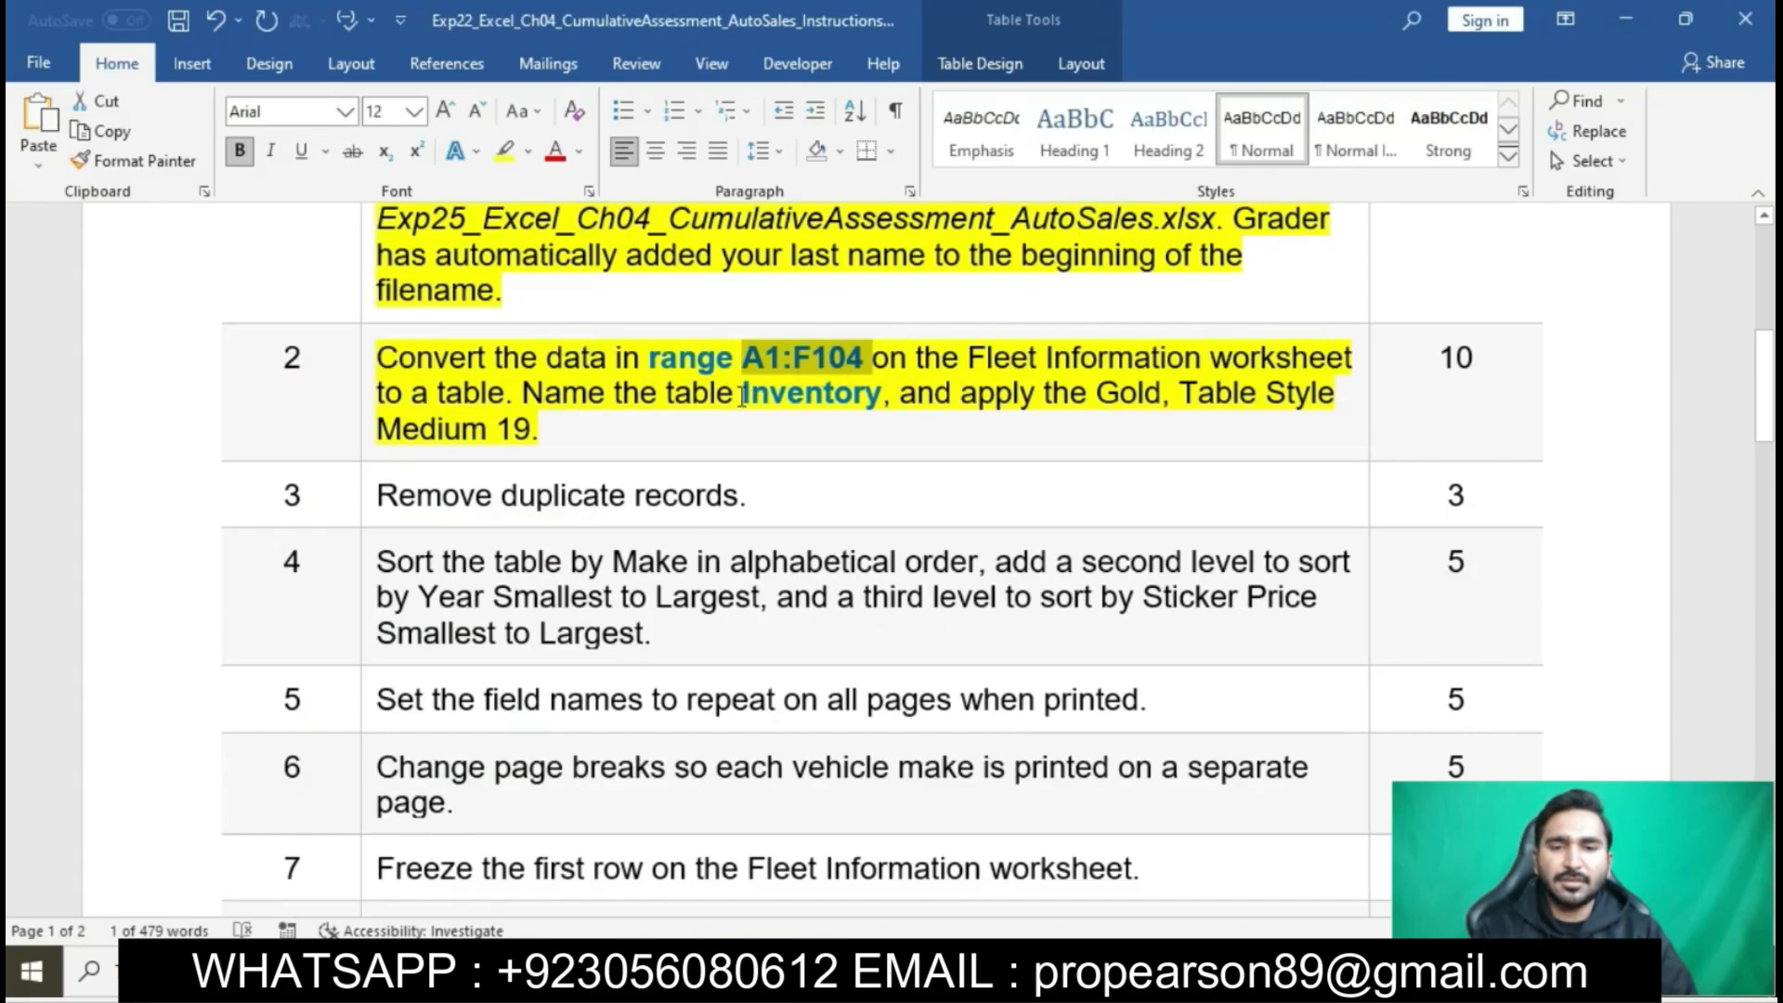
pyautogui.moveTo(746, 395); pyautogui.dragTo(865, 390)
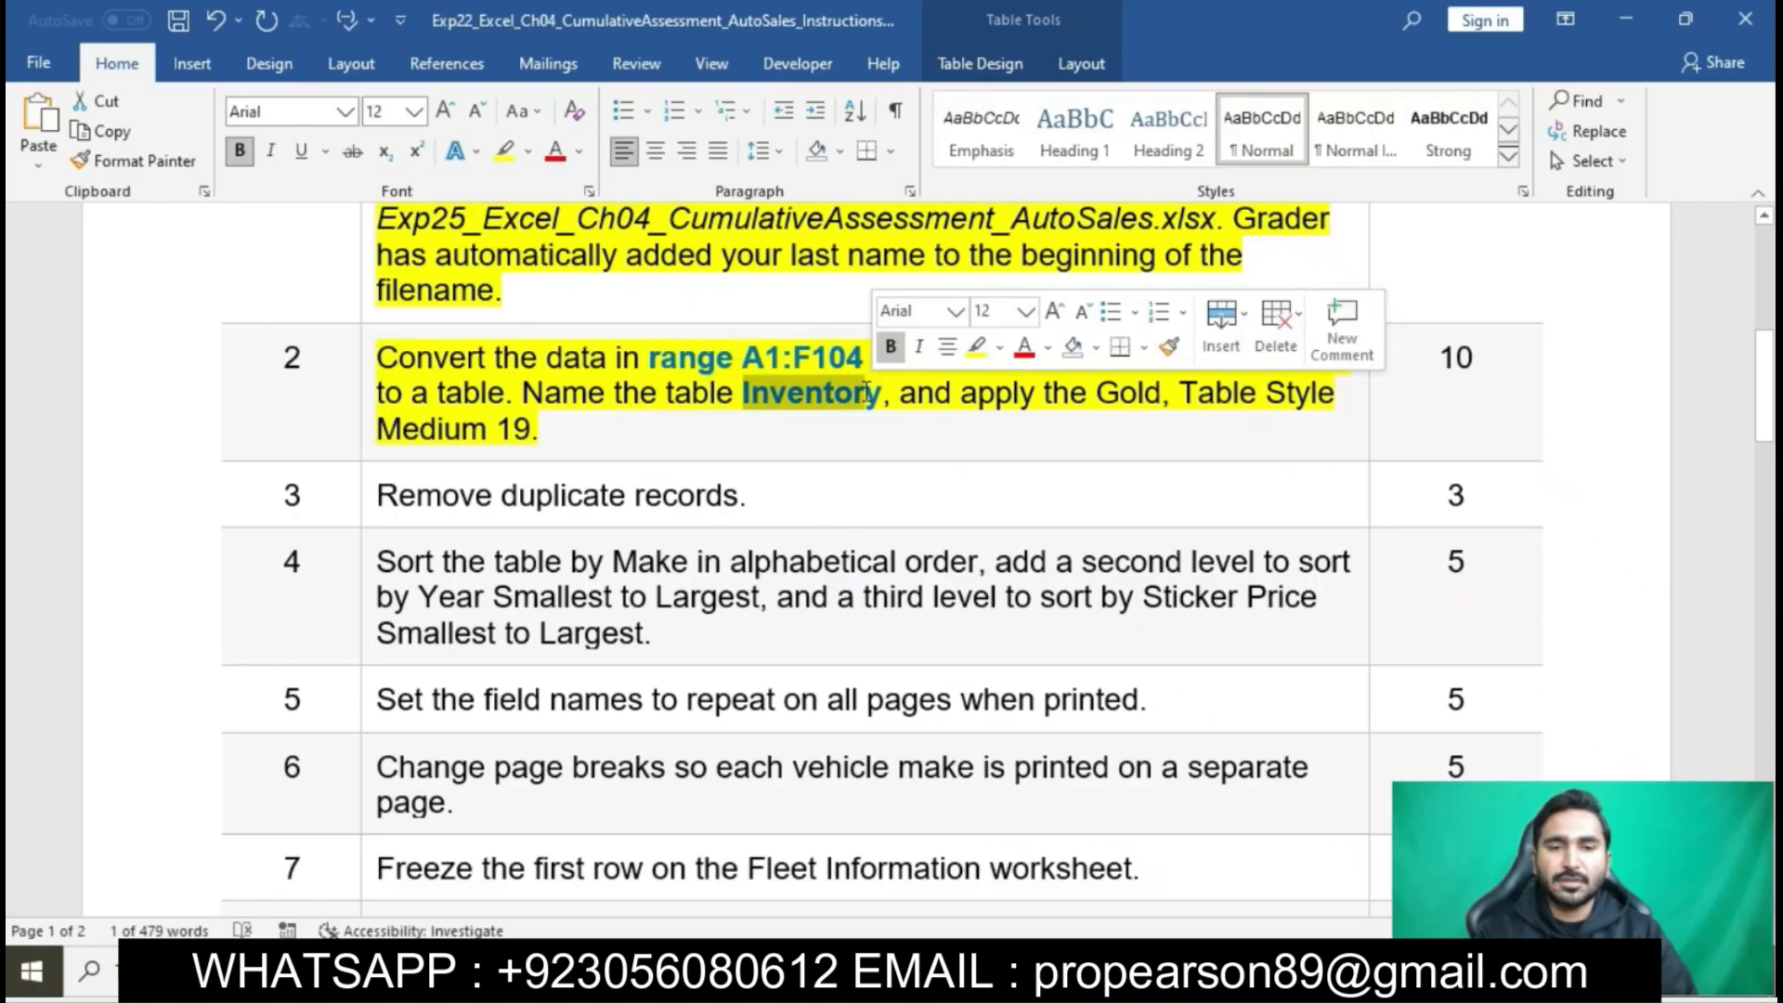
pyautogui.hotkey('alt', 'Tab')
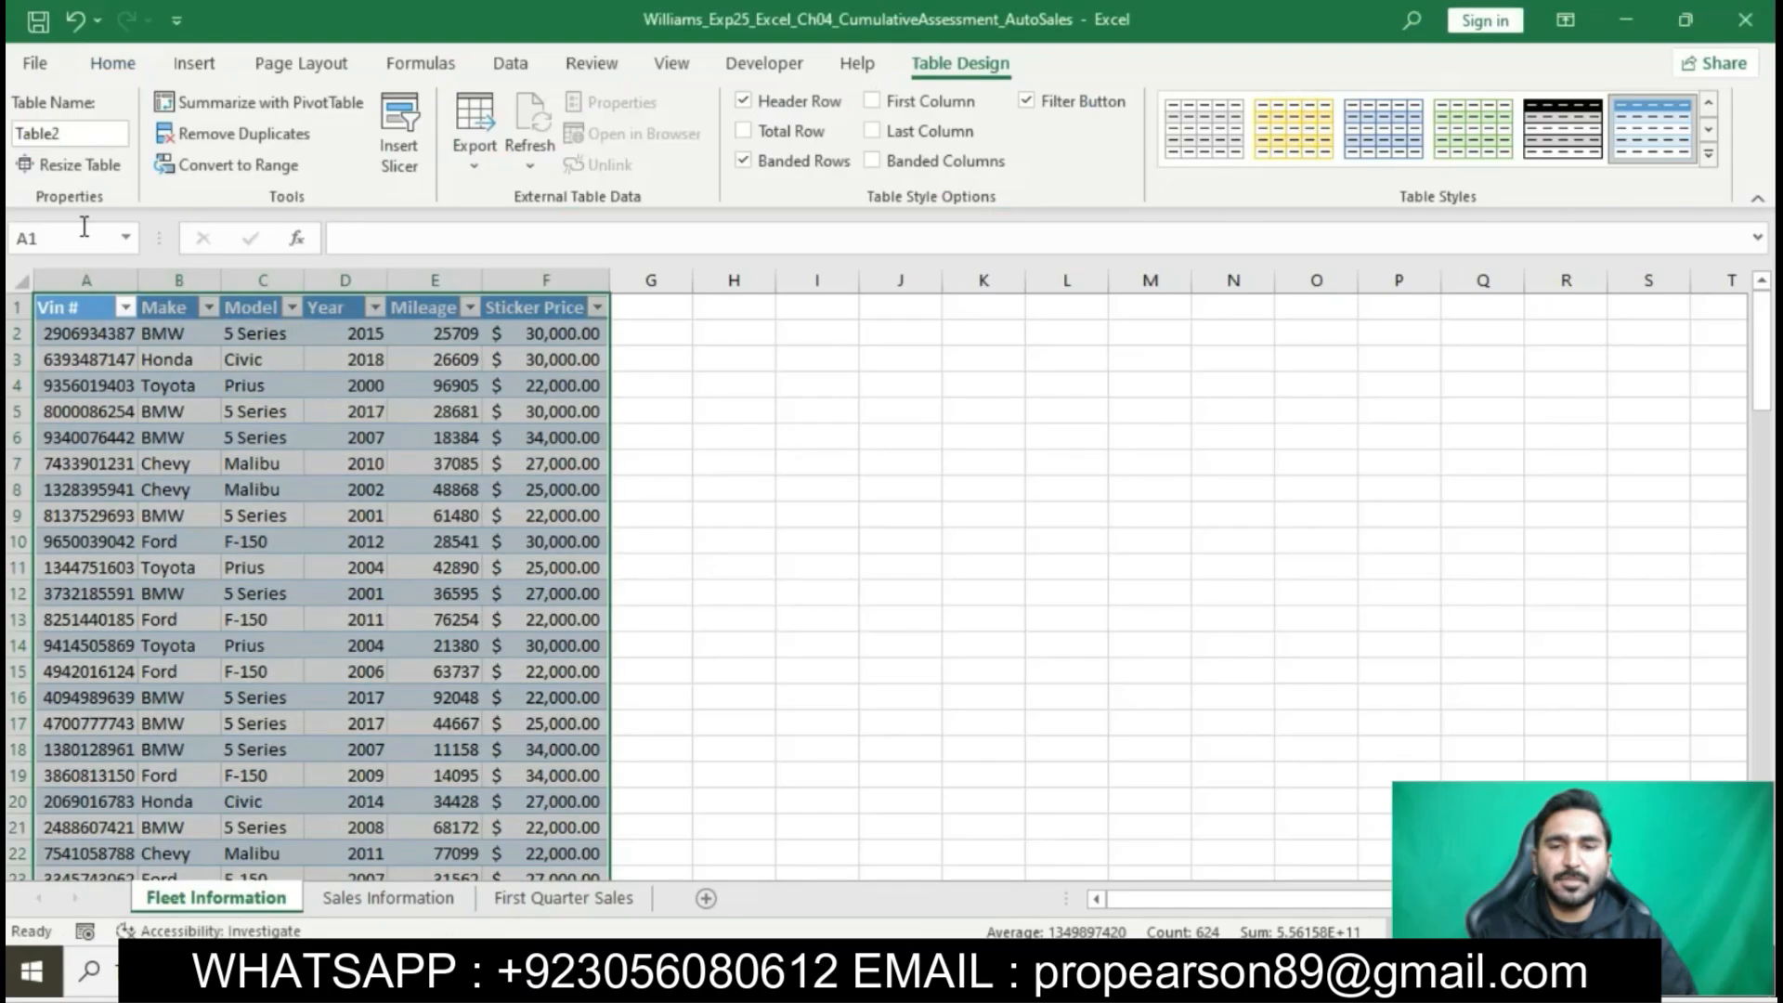
pyautogui.click(70, 134)
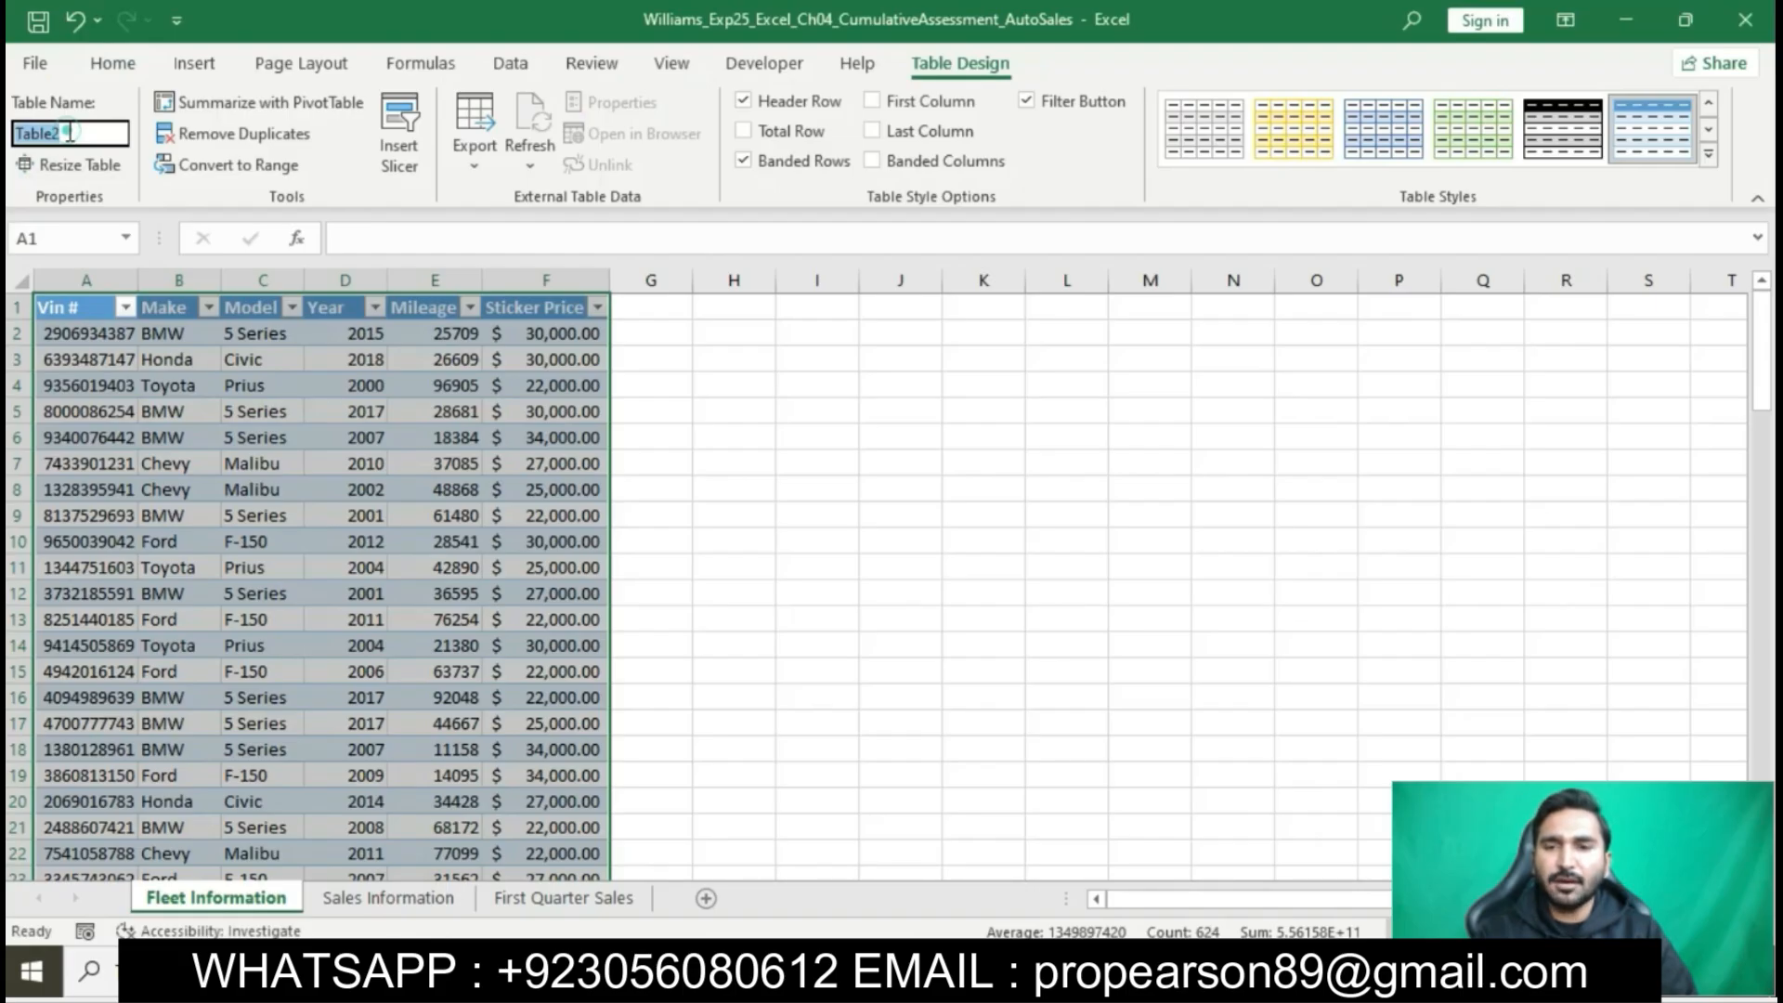
pyautogui.press('BackSpace')
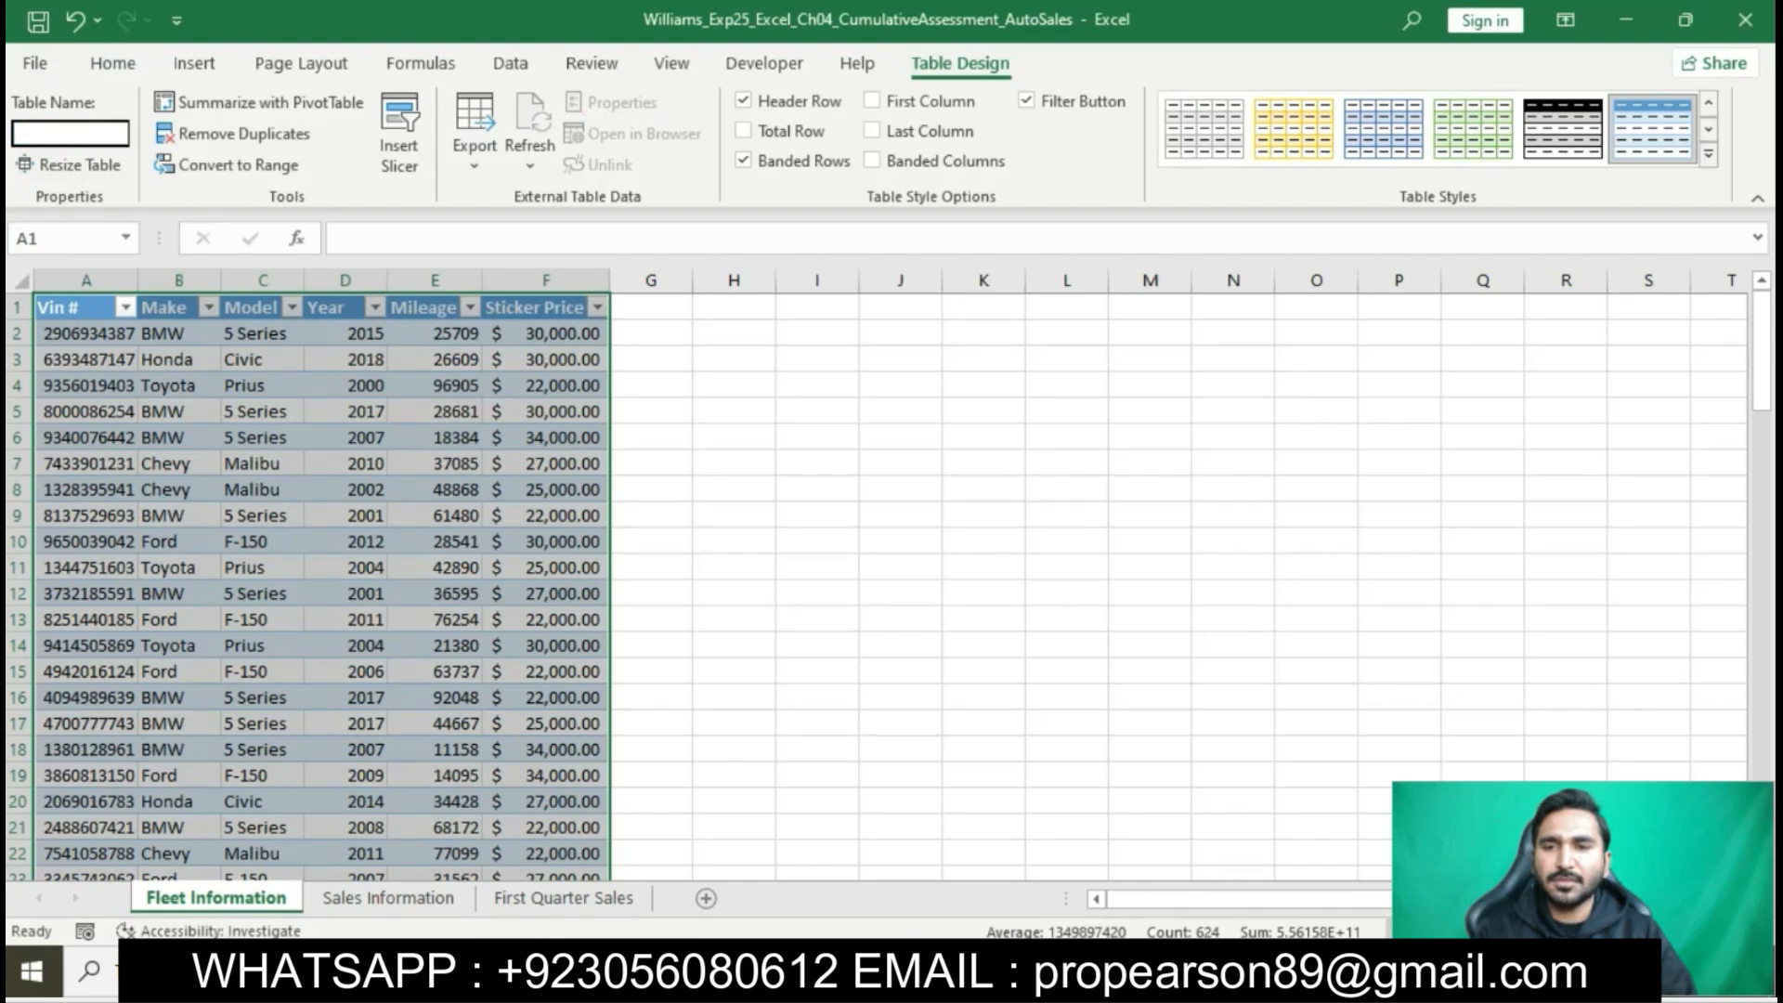
pyautogui.write('Inventory')
pyautogui.press('Return')
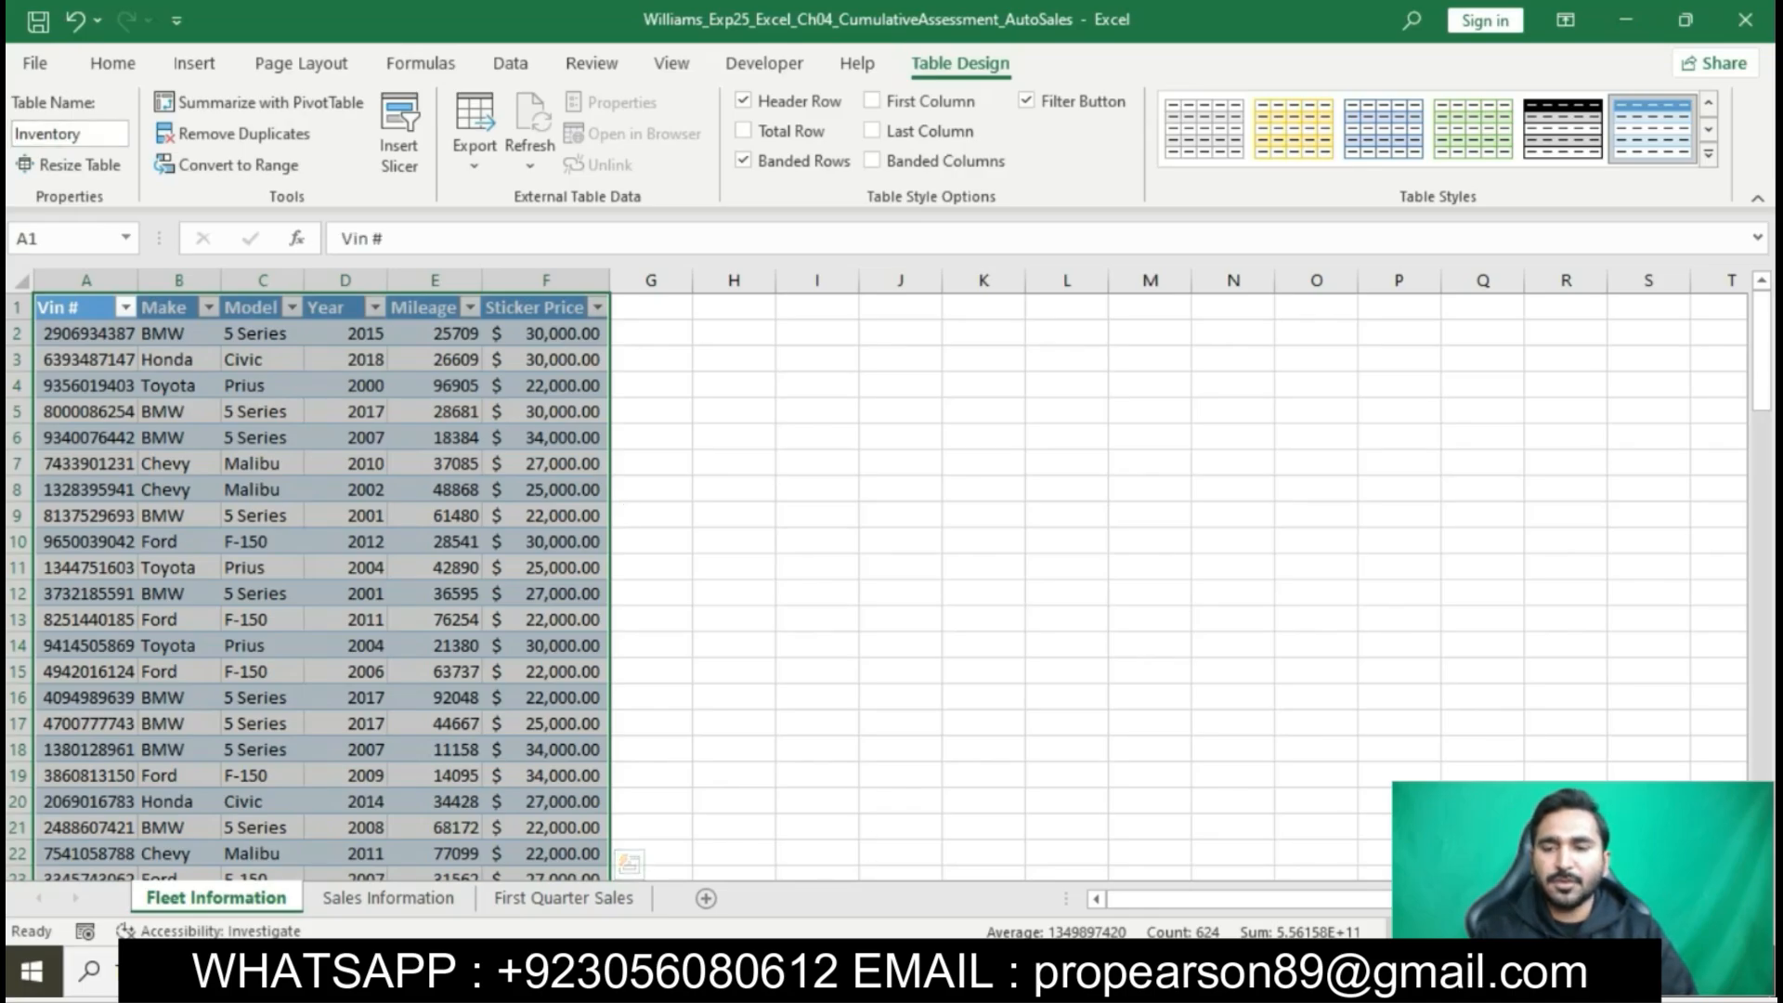
# - Check the style required in the Word instructions and apply Gold, Table Style Medium 19 to the Inventory table in Excel
pyautogui.hotkey('alt', 'Tab')
pyautogui.moveTo(899, 418); pyautogui.dragTo(1198, 427)
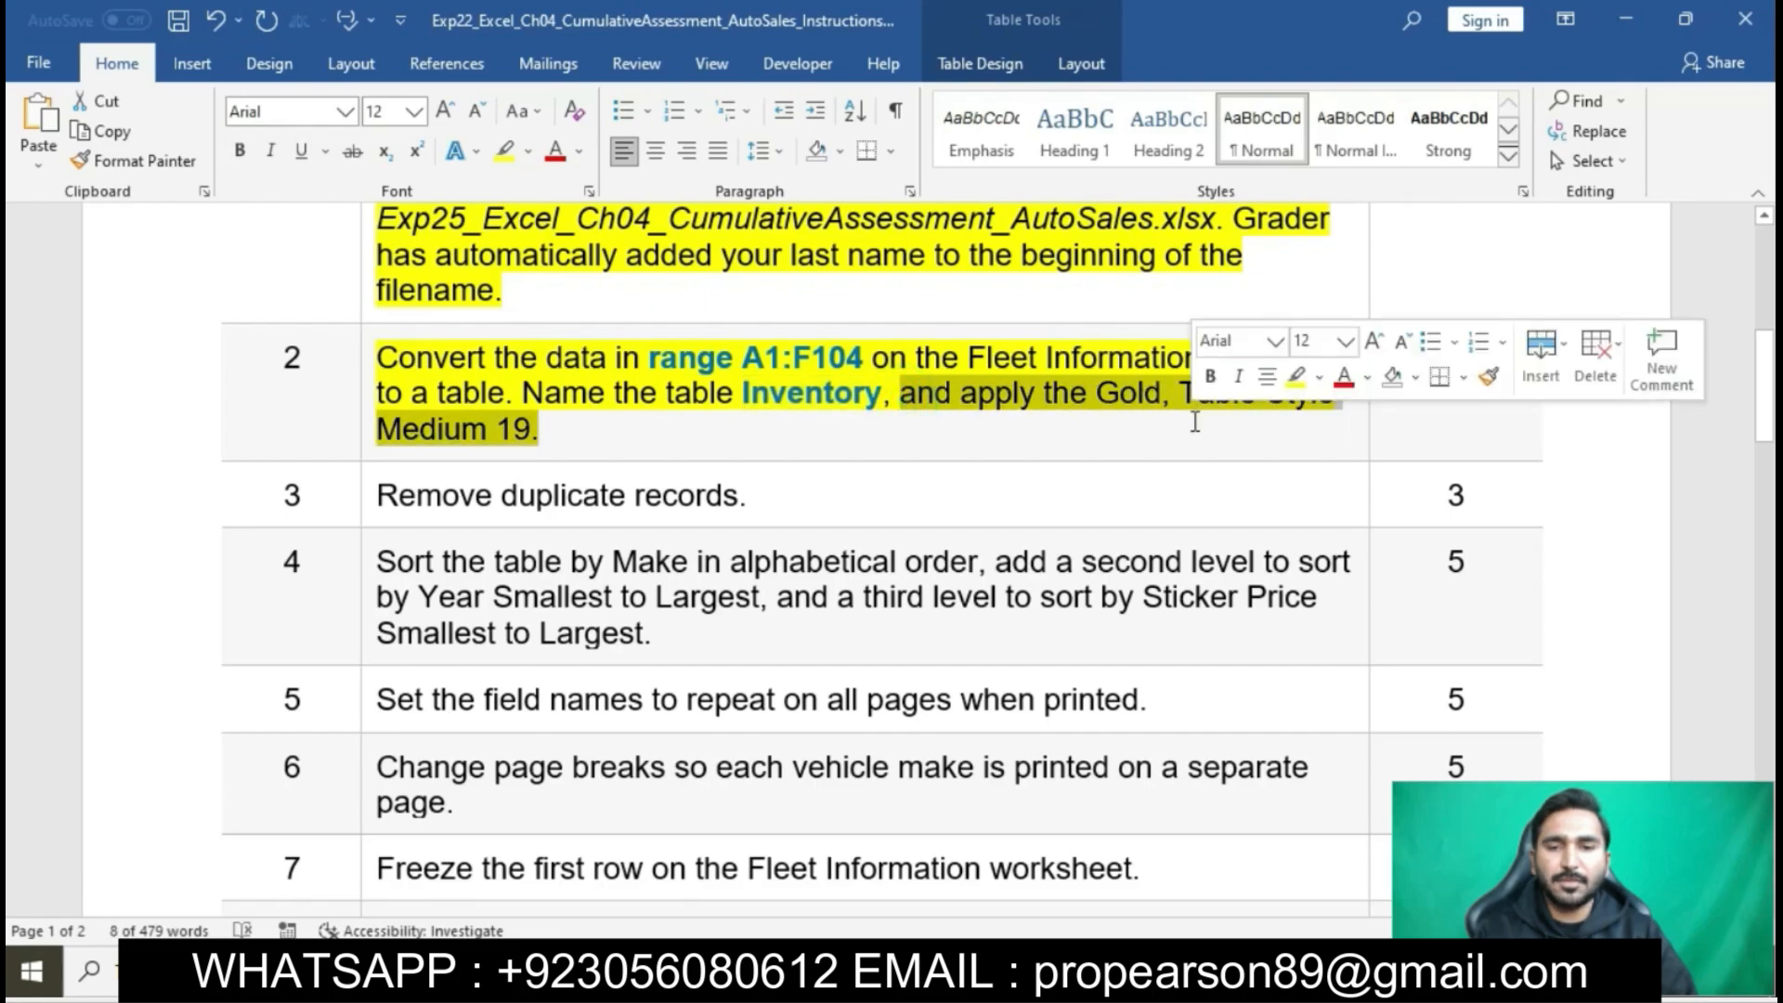
pyautogui.hotkey('alt', 'Tab')
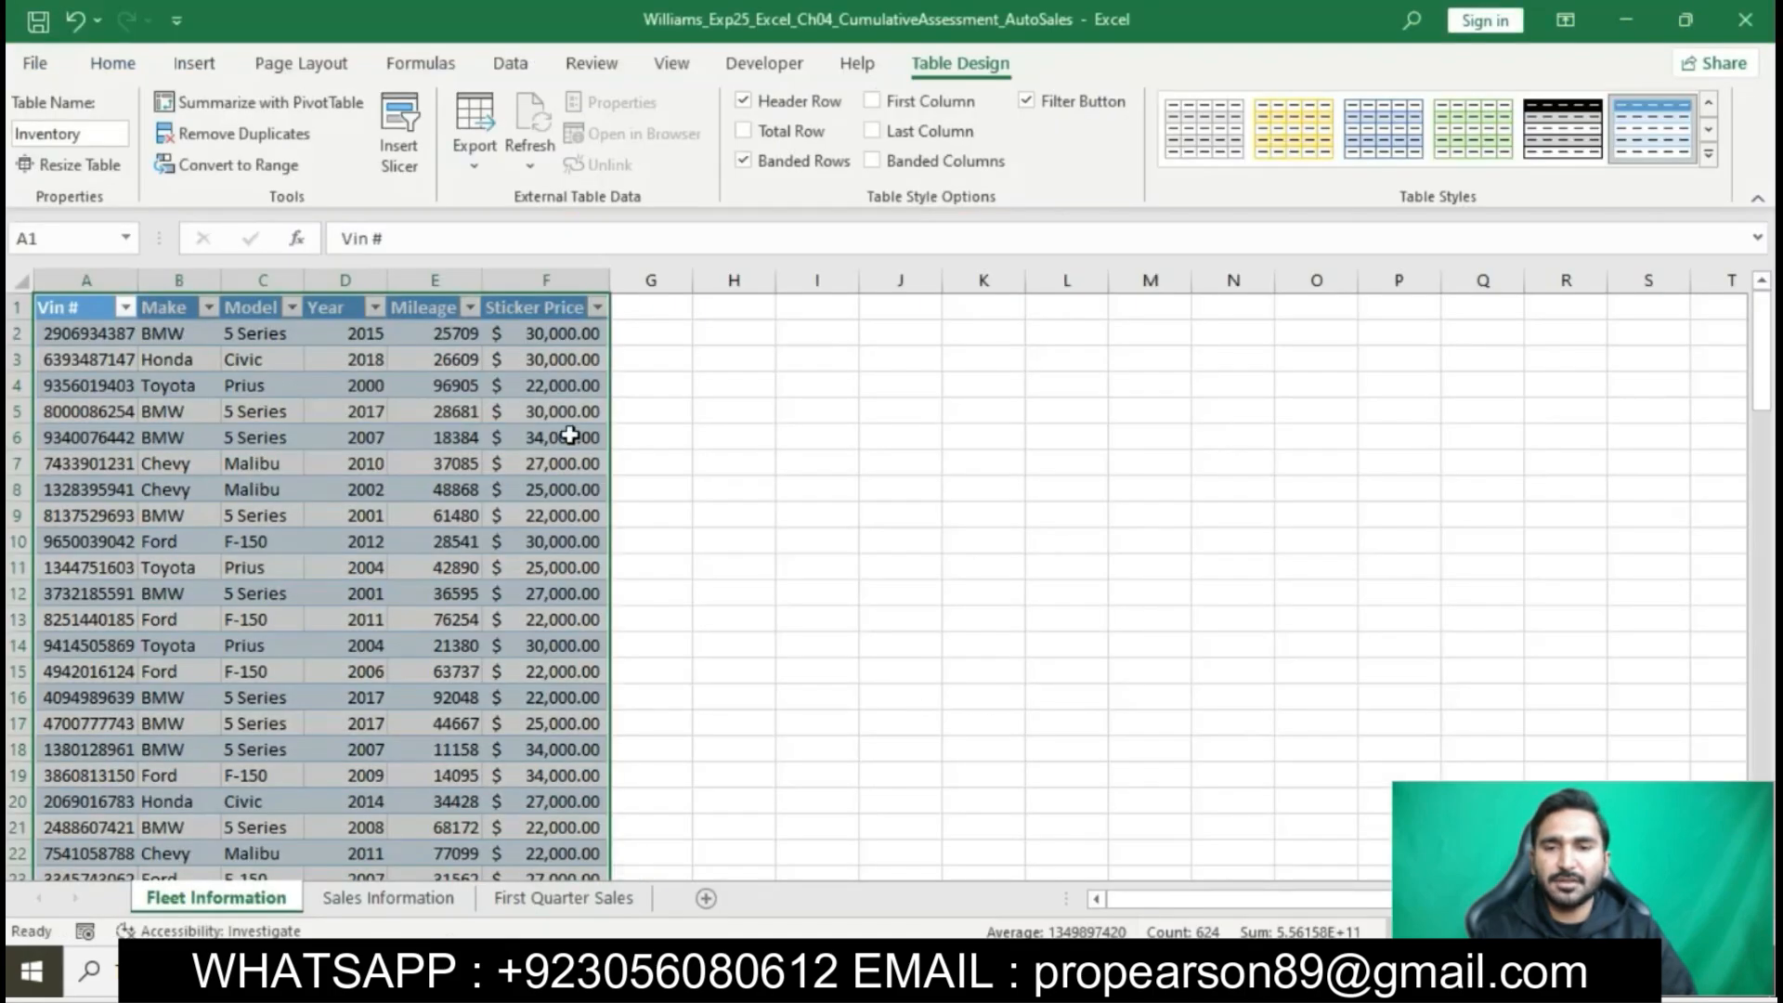
pyautogui.click(1708, 156)
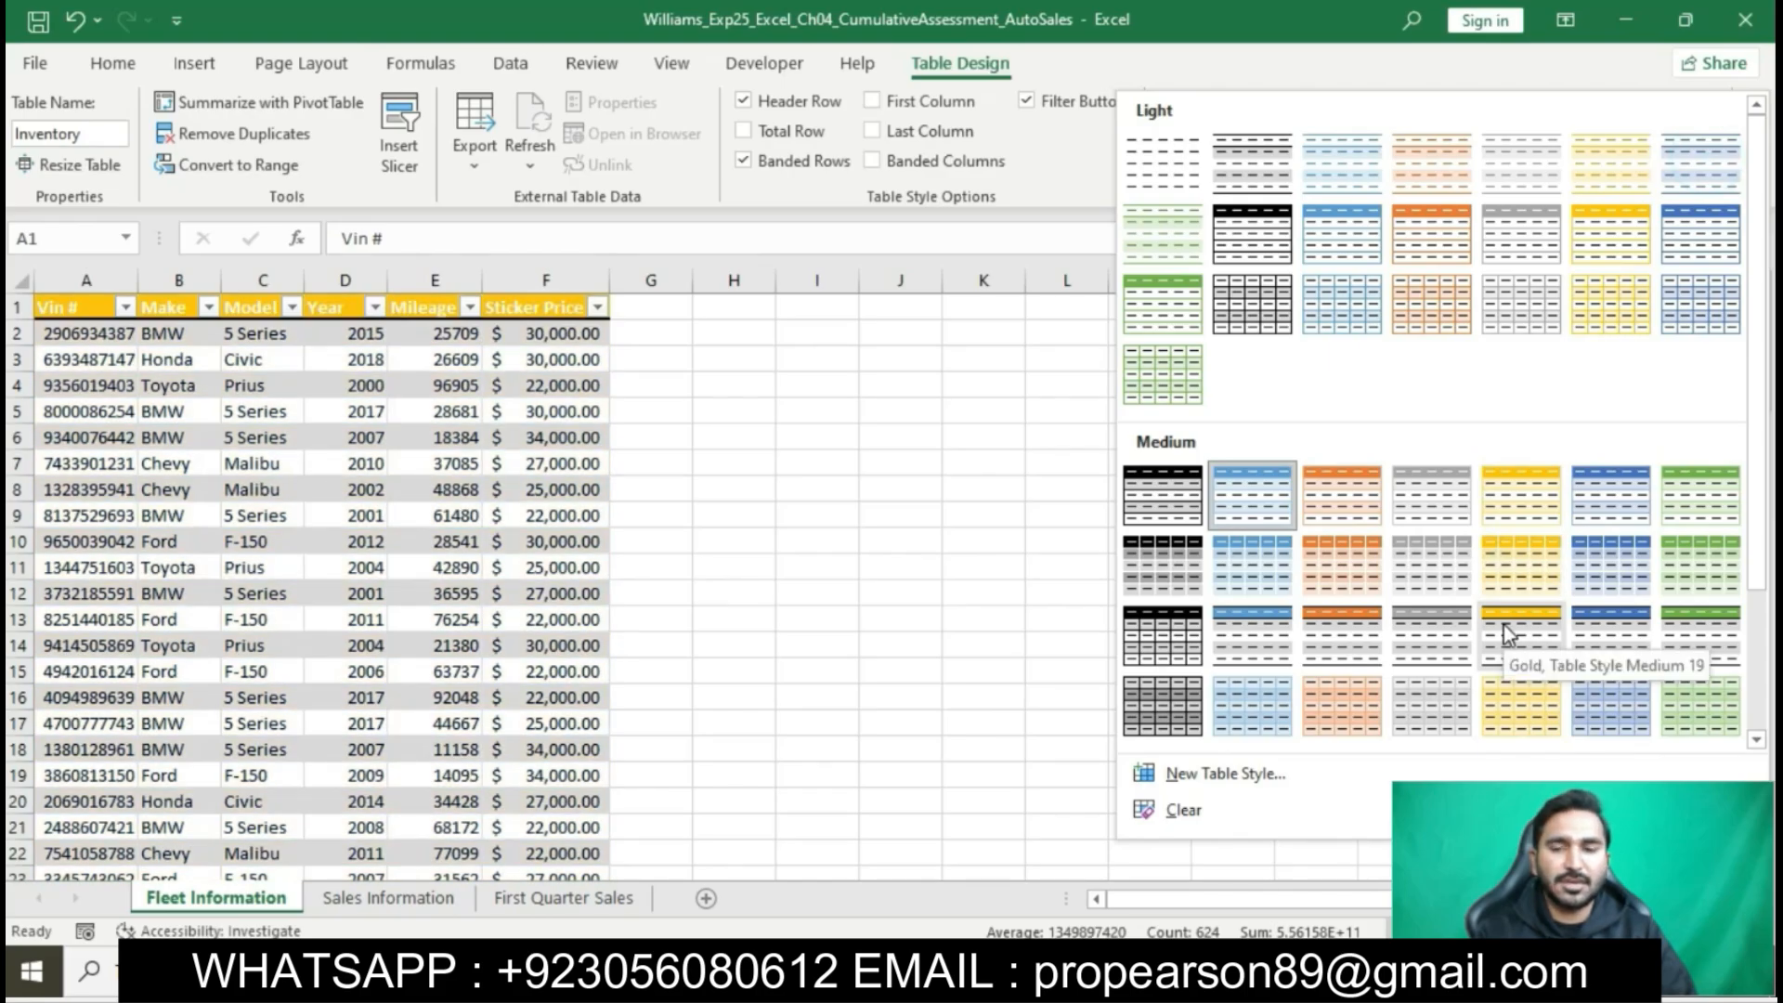
pyautogui.click(1502, 626)
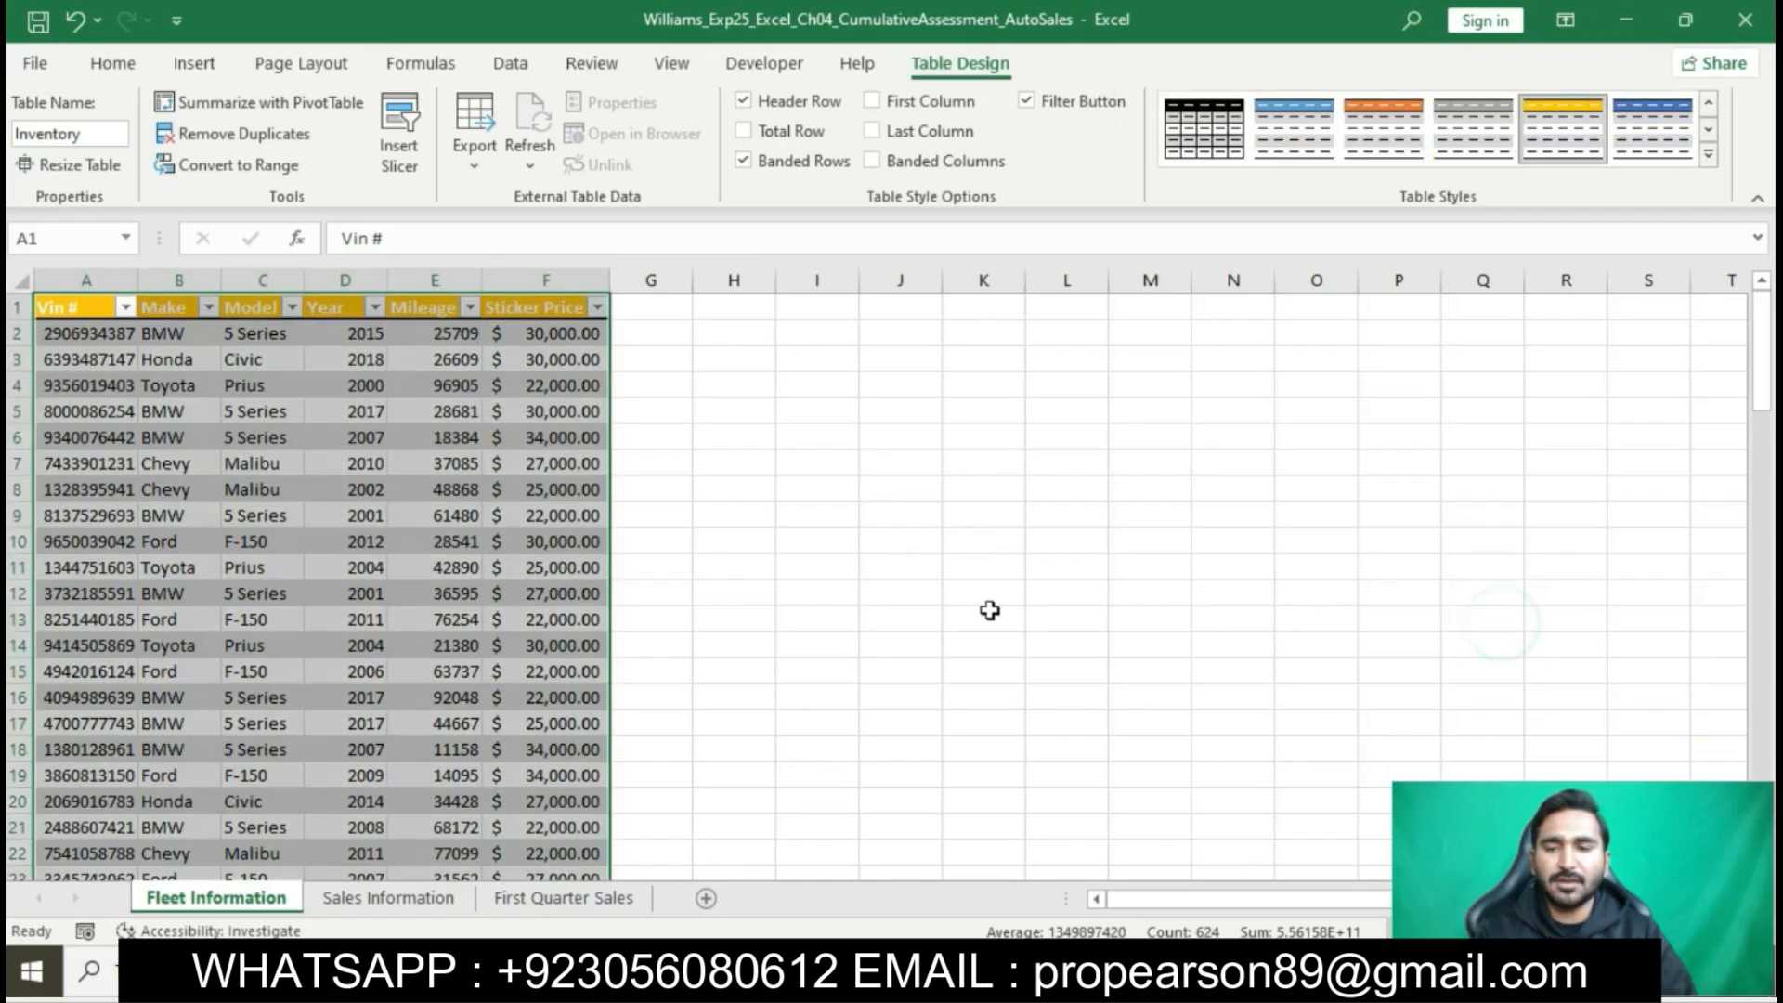
# - Return to the Word instructions and highlight the step 3 text about removing duplicate records in yellow
pyautogui.hotkey('alt', 'Tab')
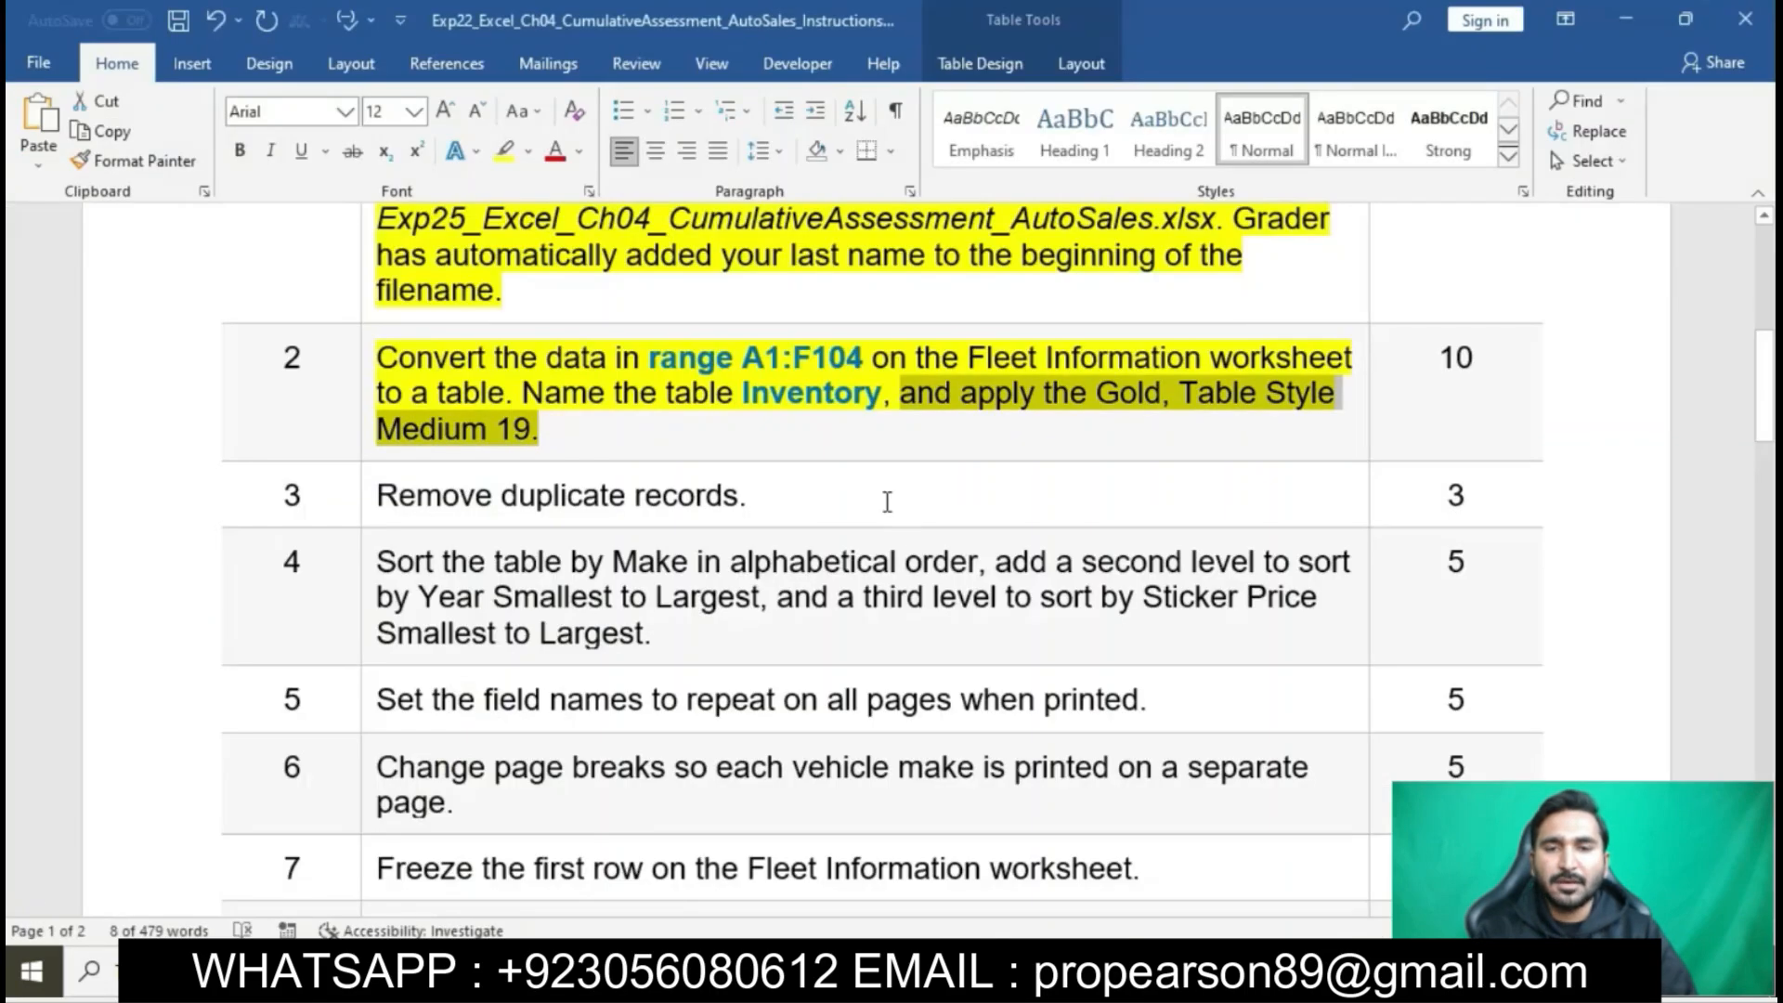
pyautogui.click(851, 423)
pyautogui.scroll(-1, 852, 423)
pyautogui.click(367, 406)
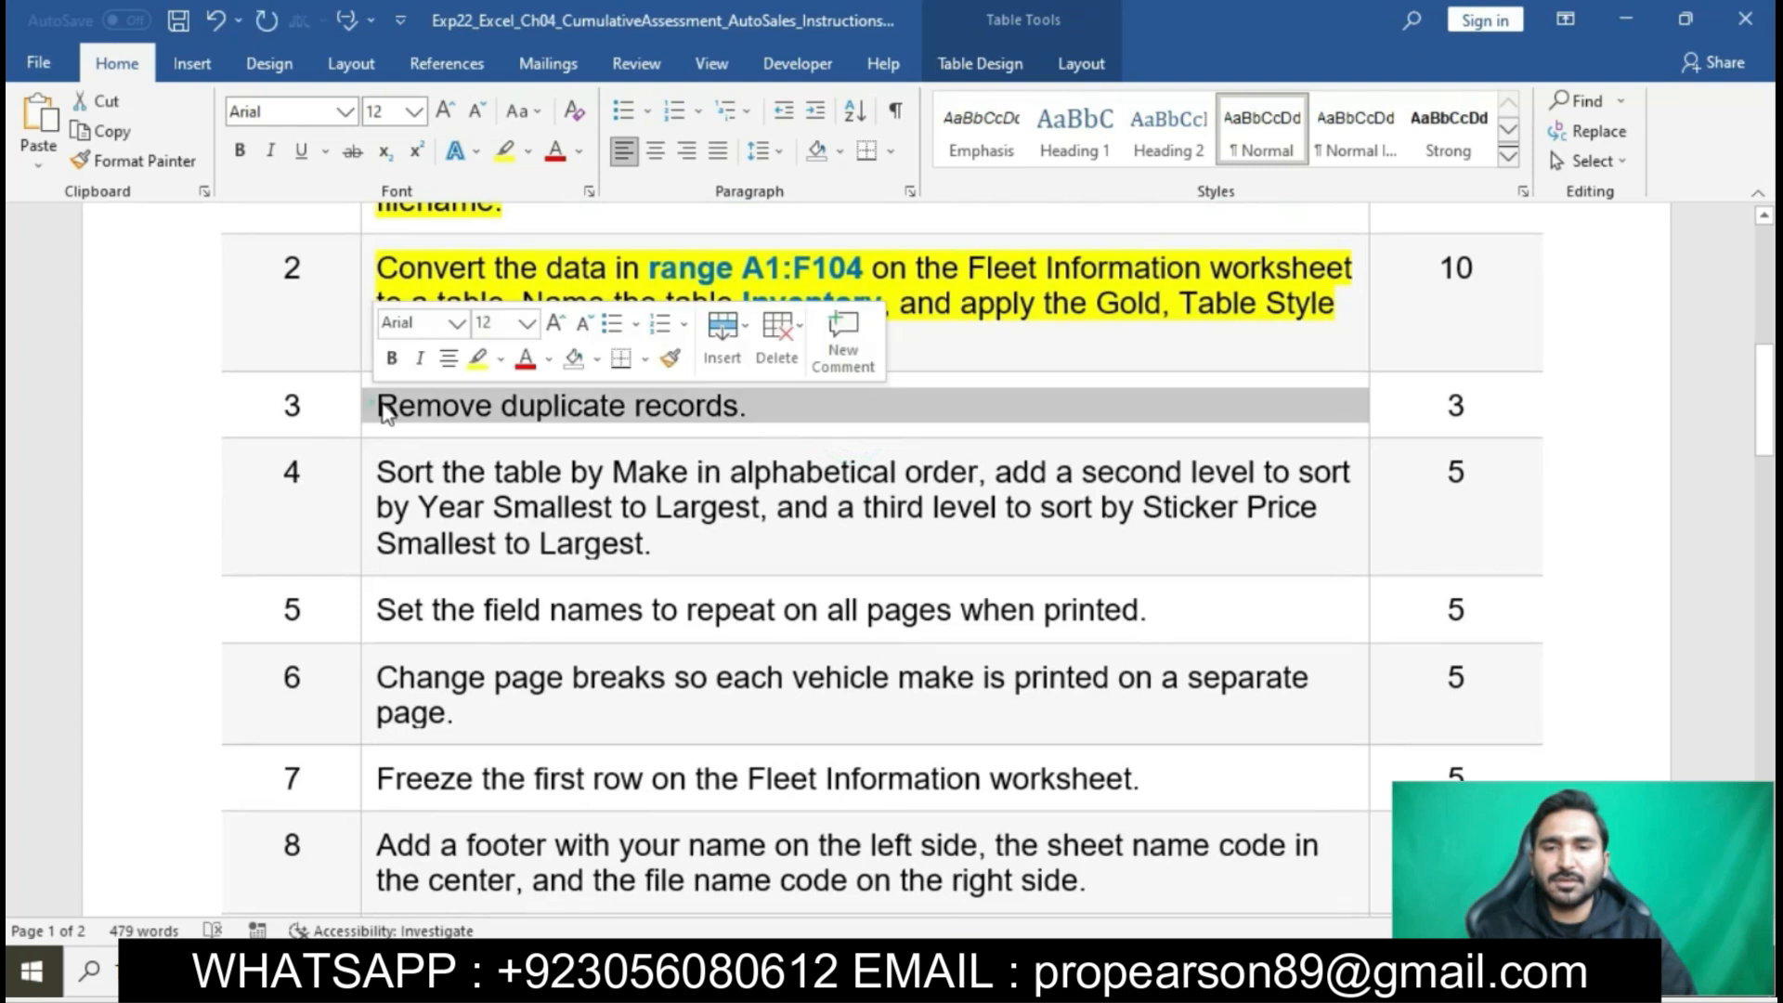
pyautogui.click(476, 362)
pyautogui.press('Right')
pyautogui.click(505, 409)
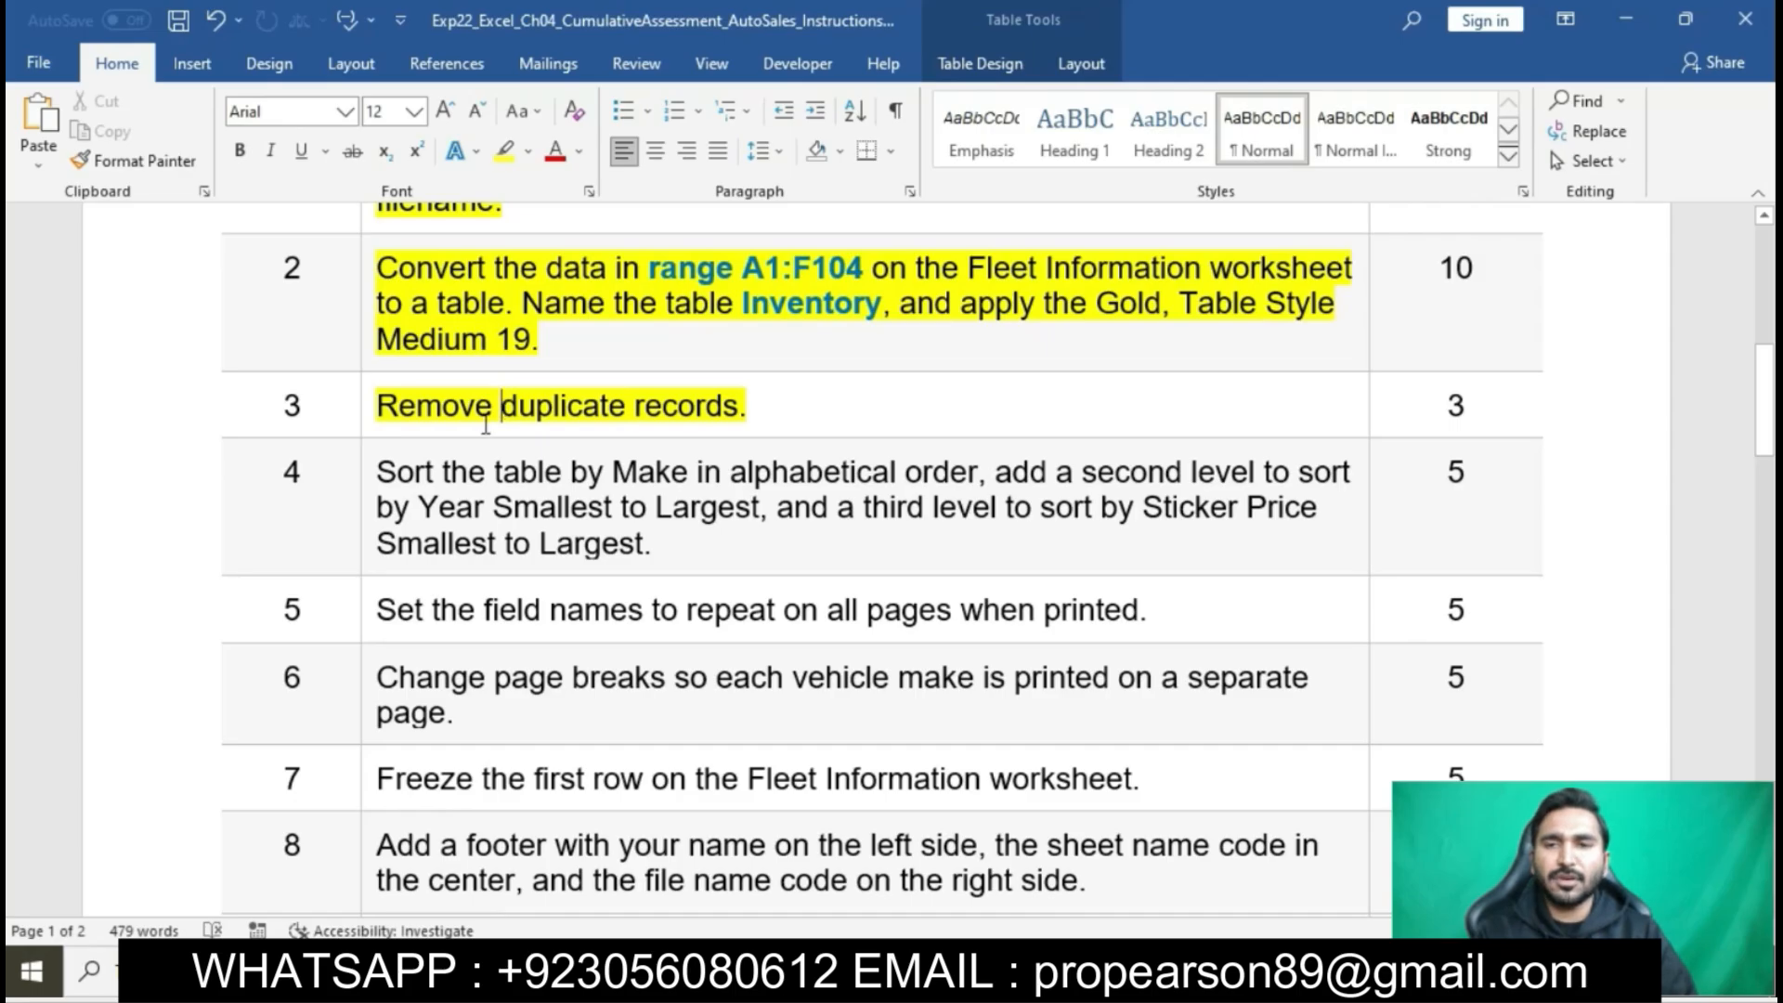
pyautogui.rightClick(485, 424)
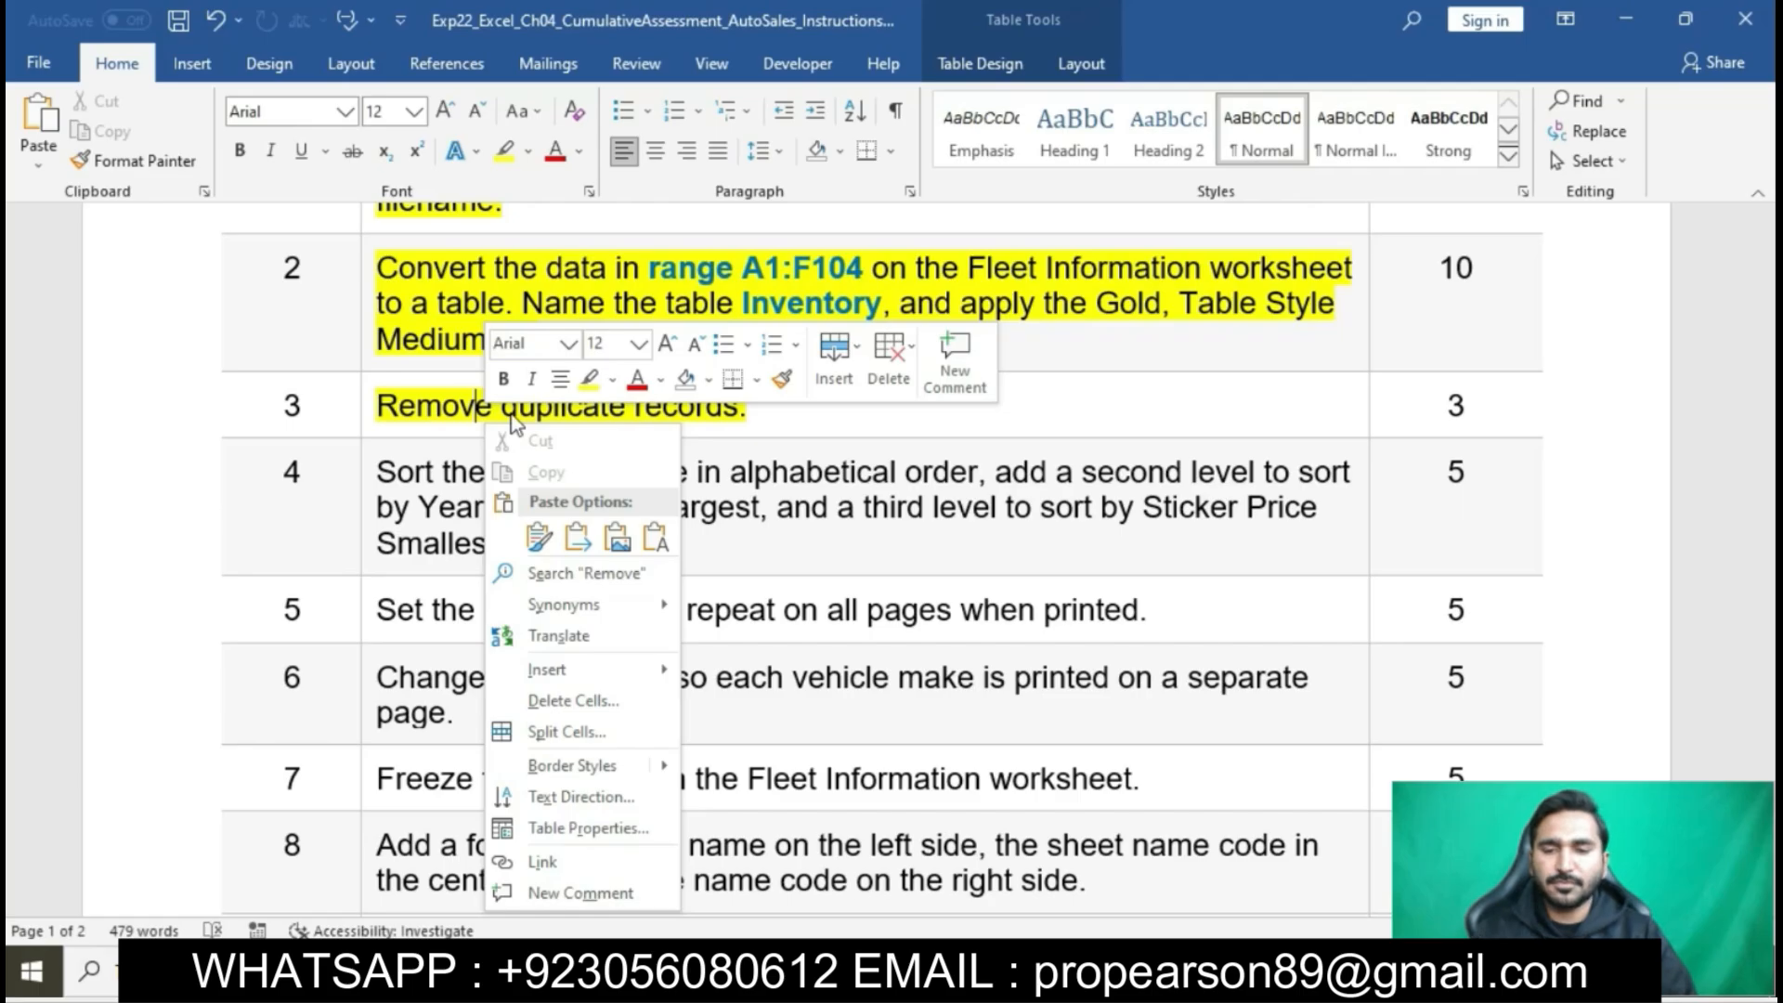
pyautogui.click(896, 467)
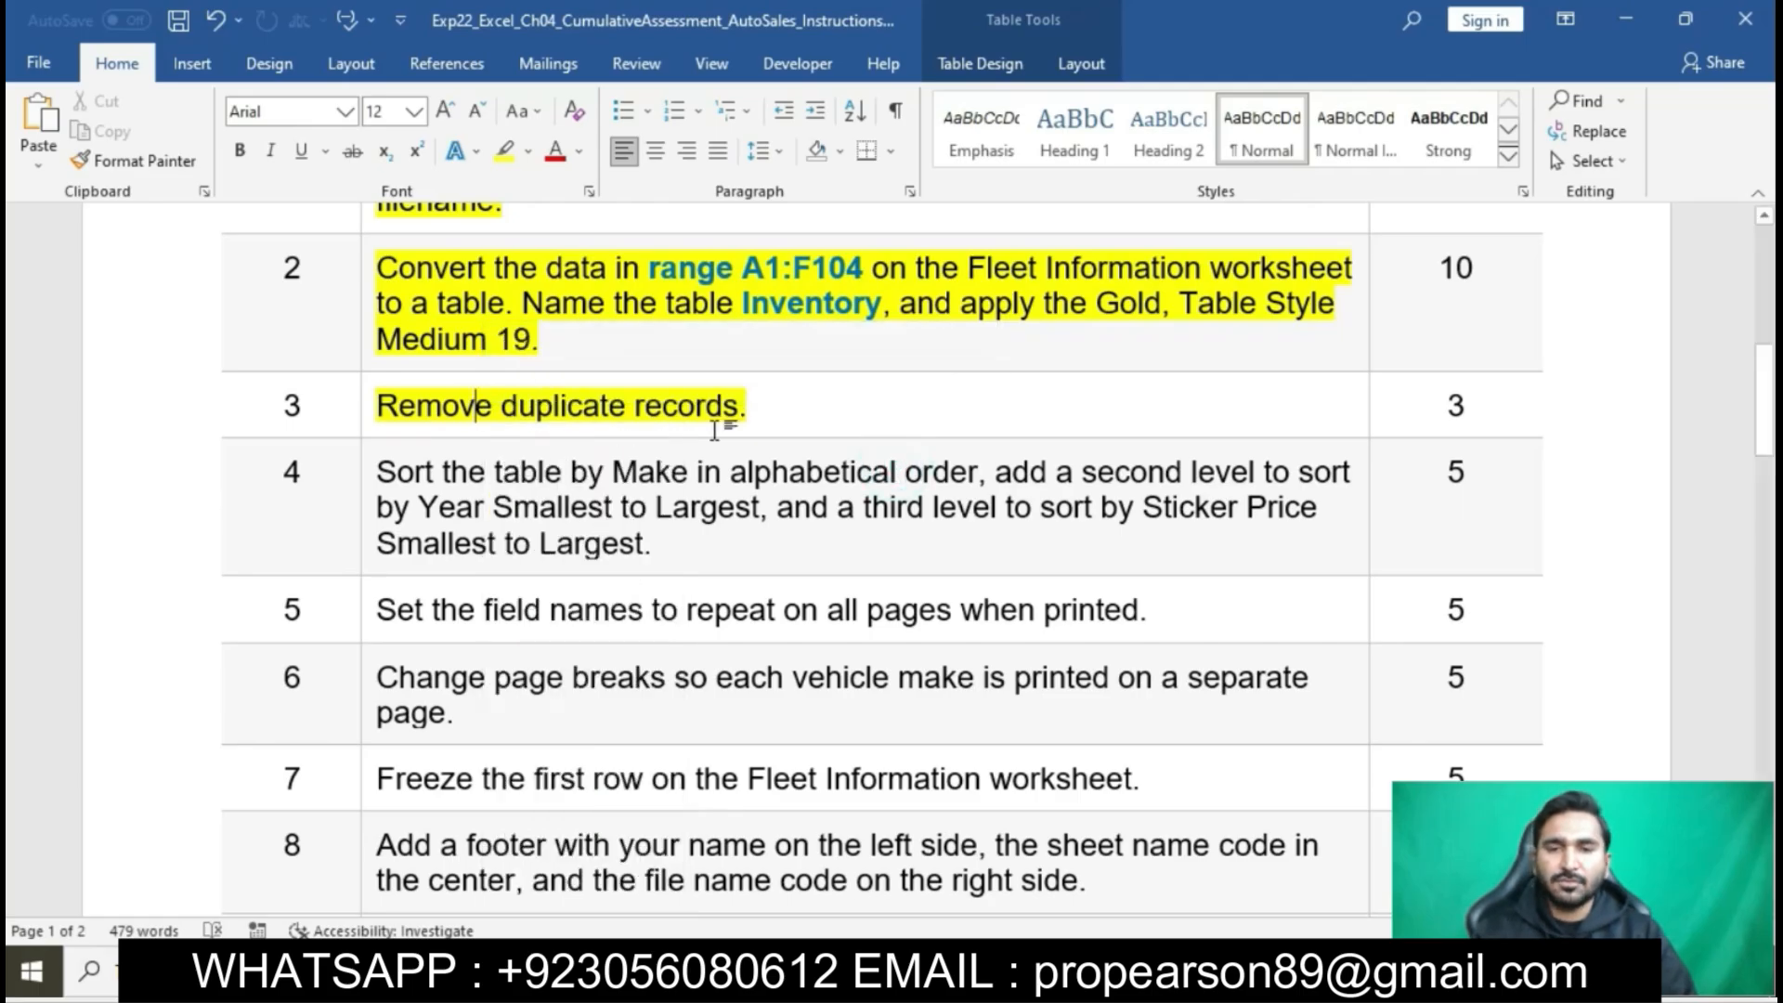
# - Switch to Excel and remove duplicate records from the Inventory table, comparing all columns
pyautogui.click(1029, 970)
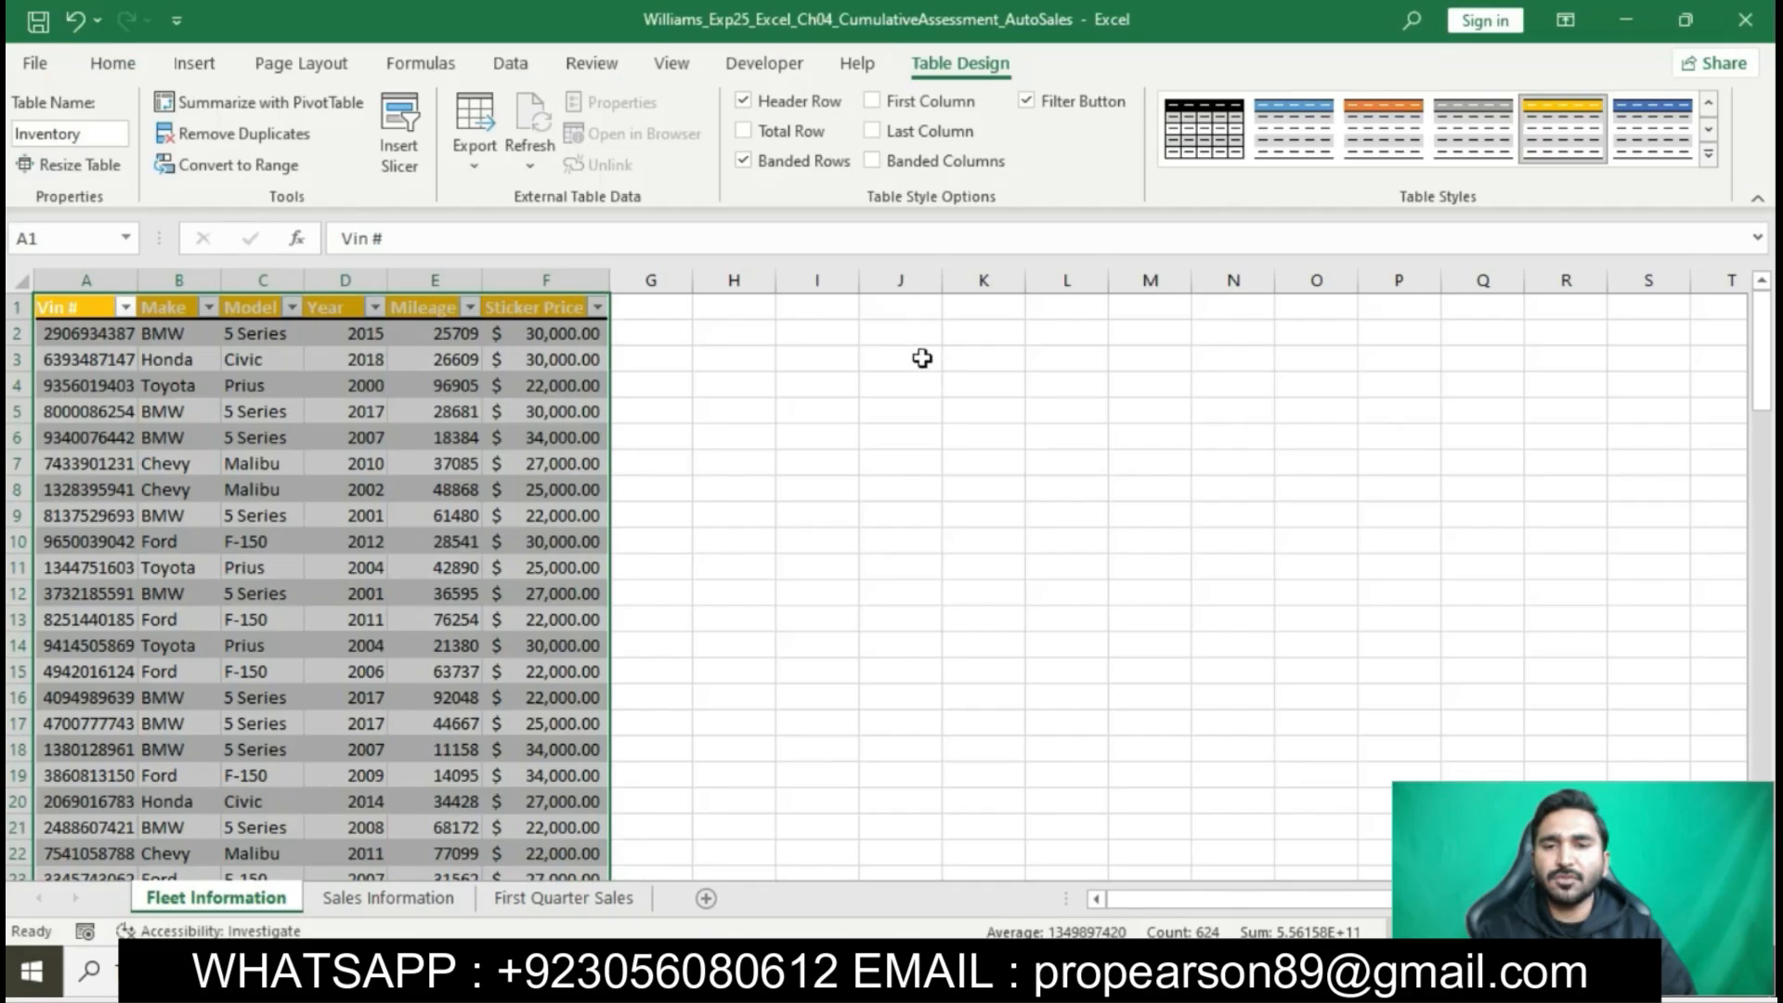
pyautogui.click(271, 138)
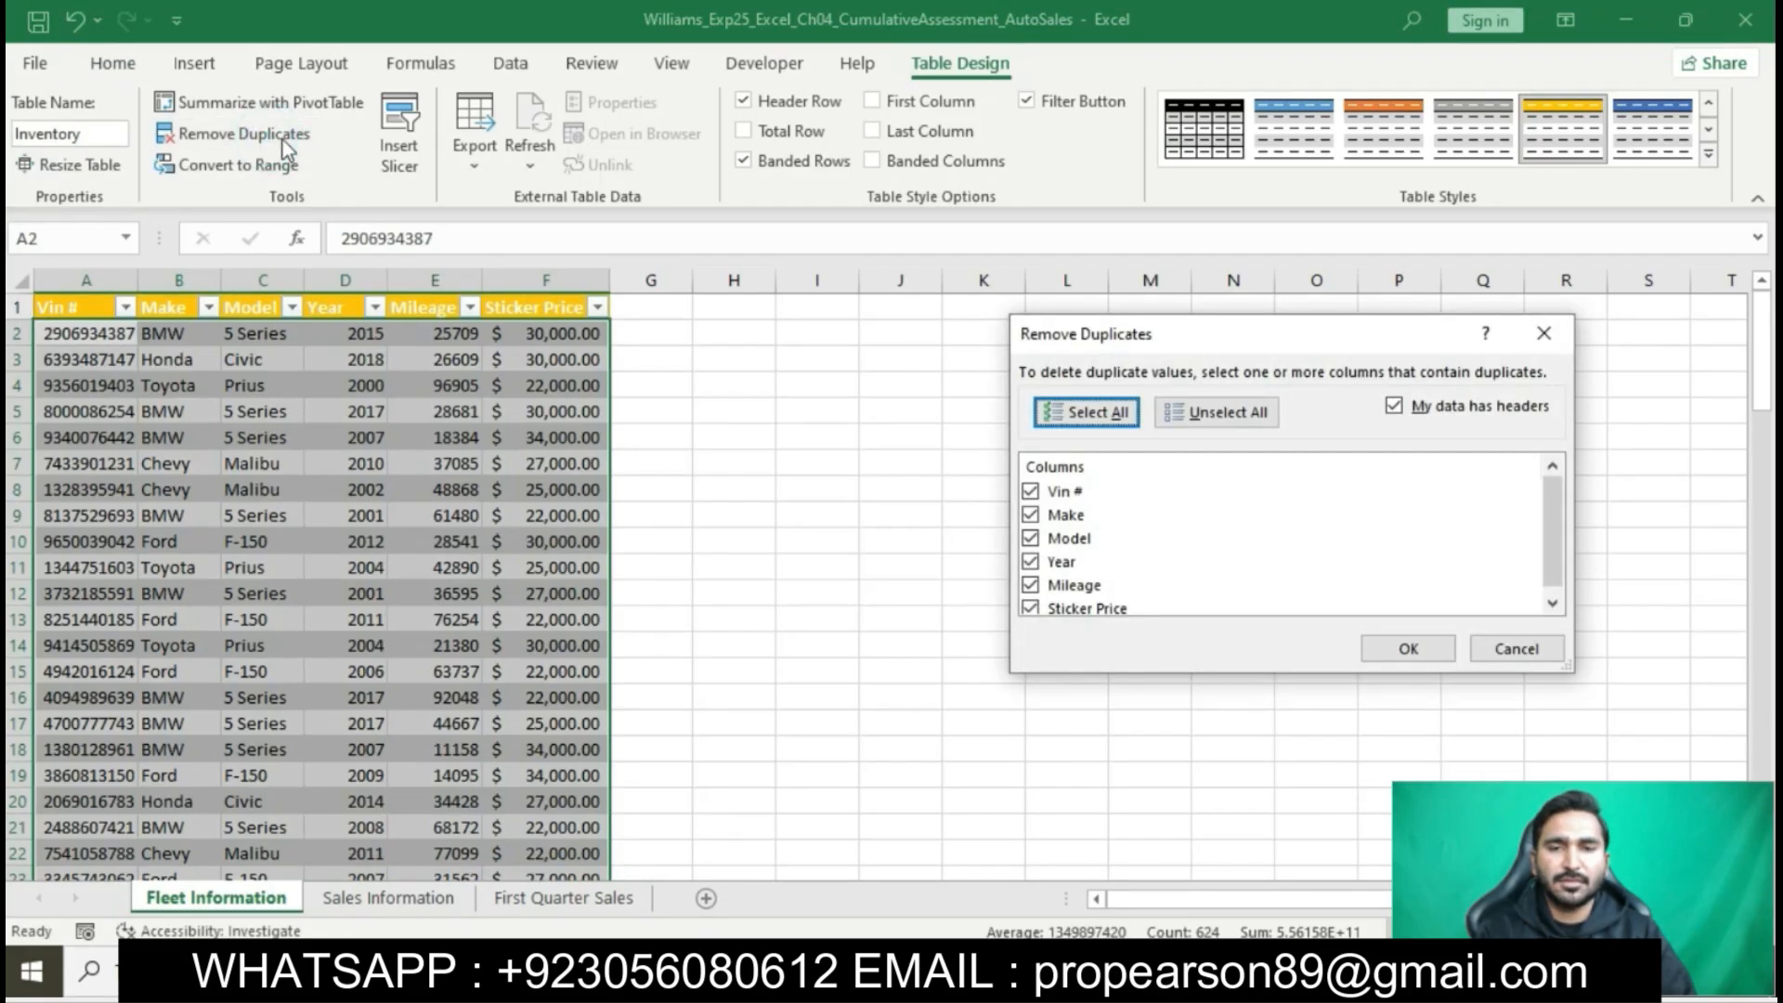
pyautogui.click(1407, 650)
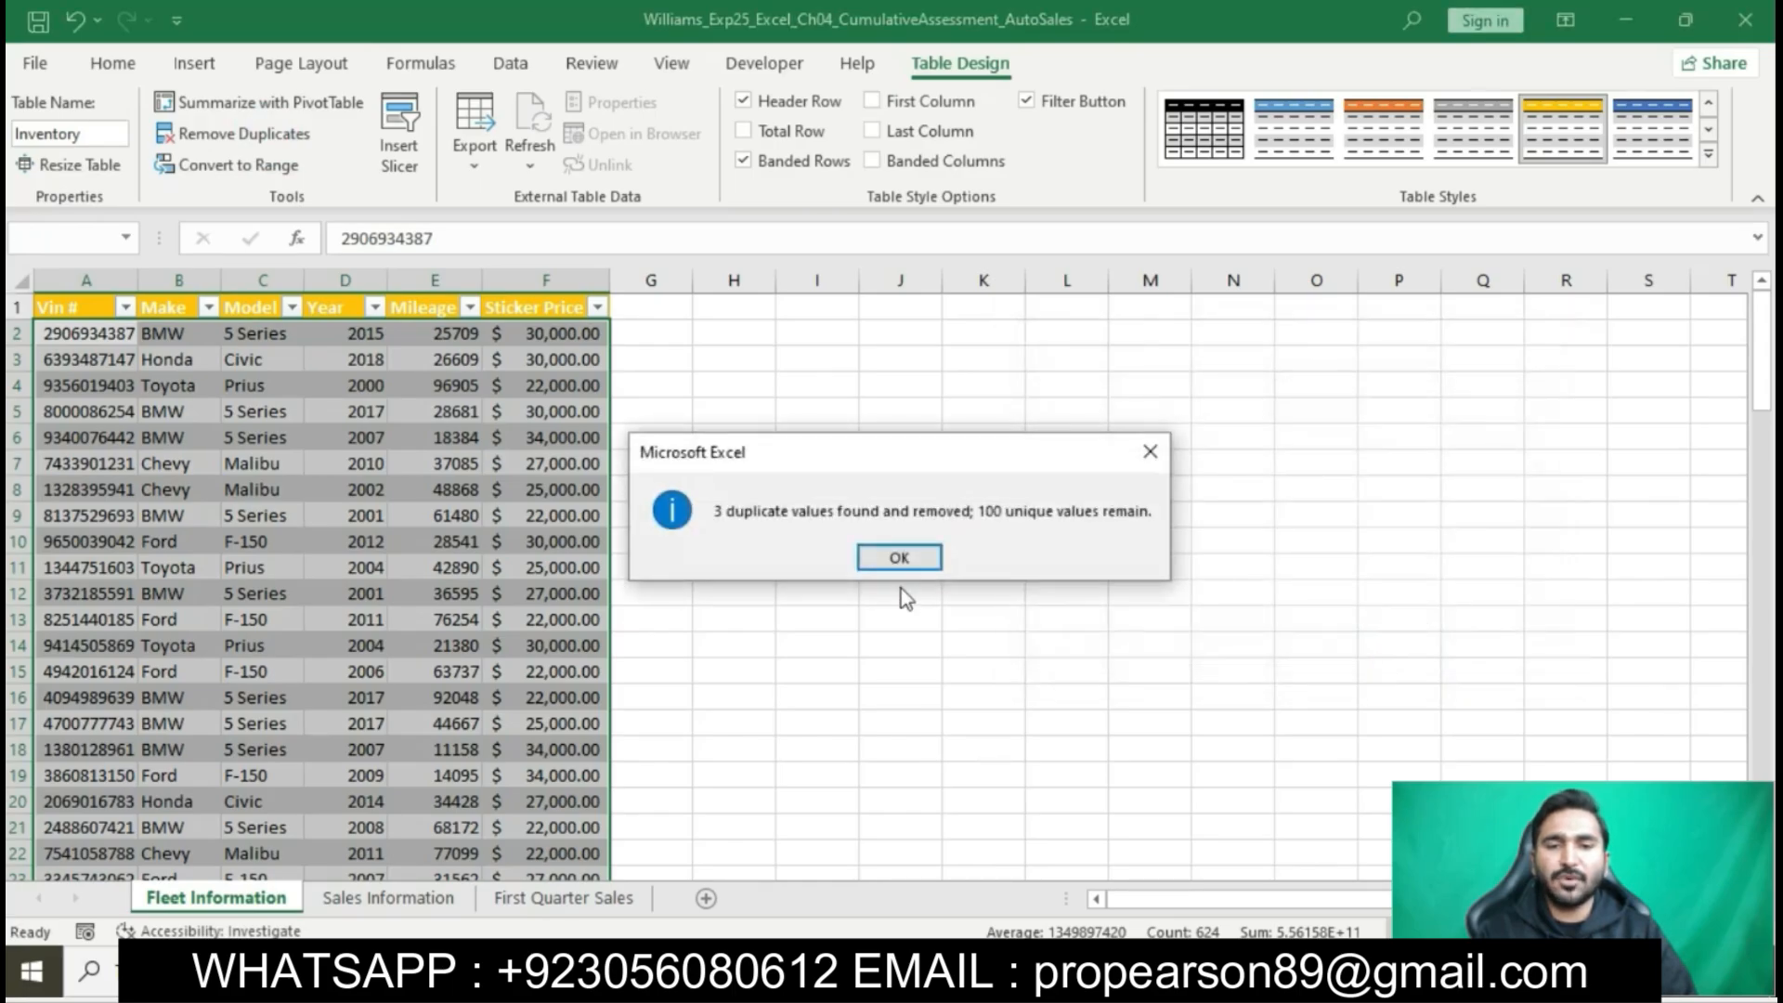
pyautogui.click(897, 558)
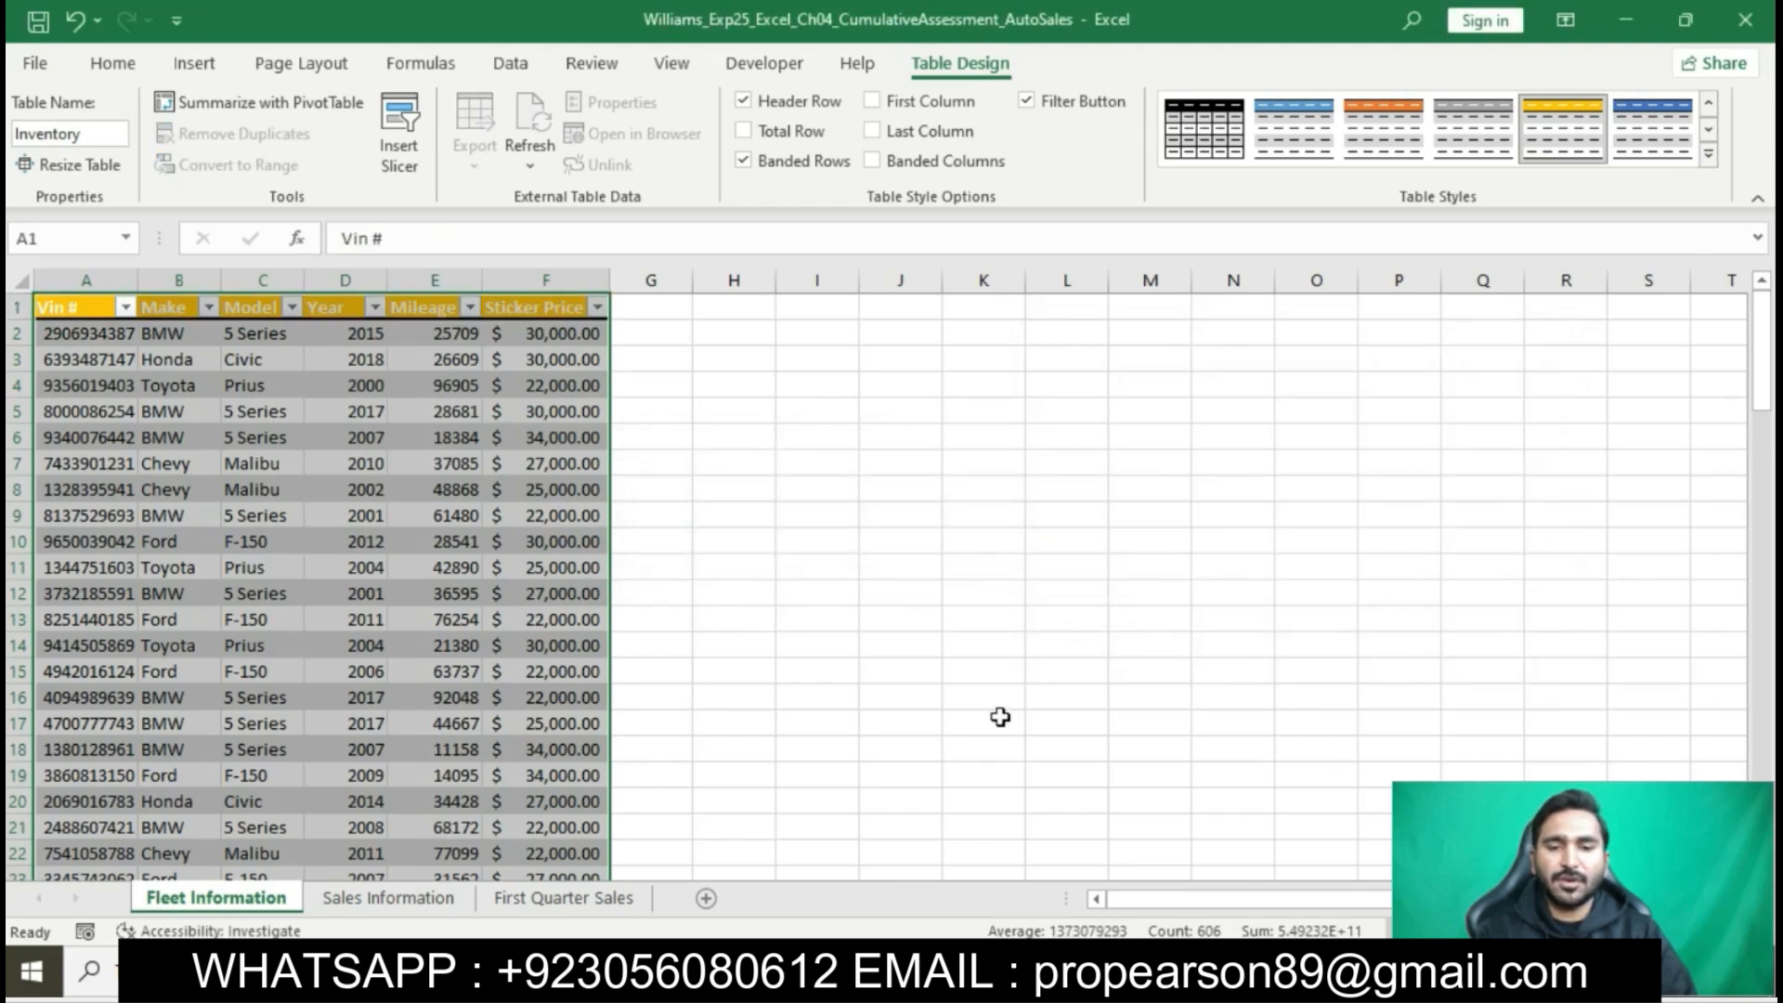
# - Return to the Word instructions and highlight the step 4 text about sorting the table in yellow
pyautogui.hotkey('alt', 'Tab')
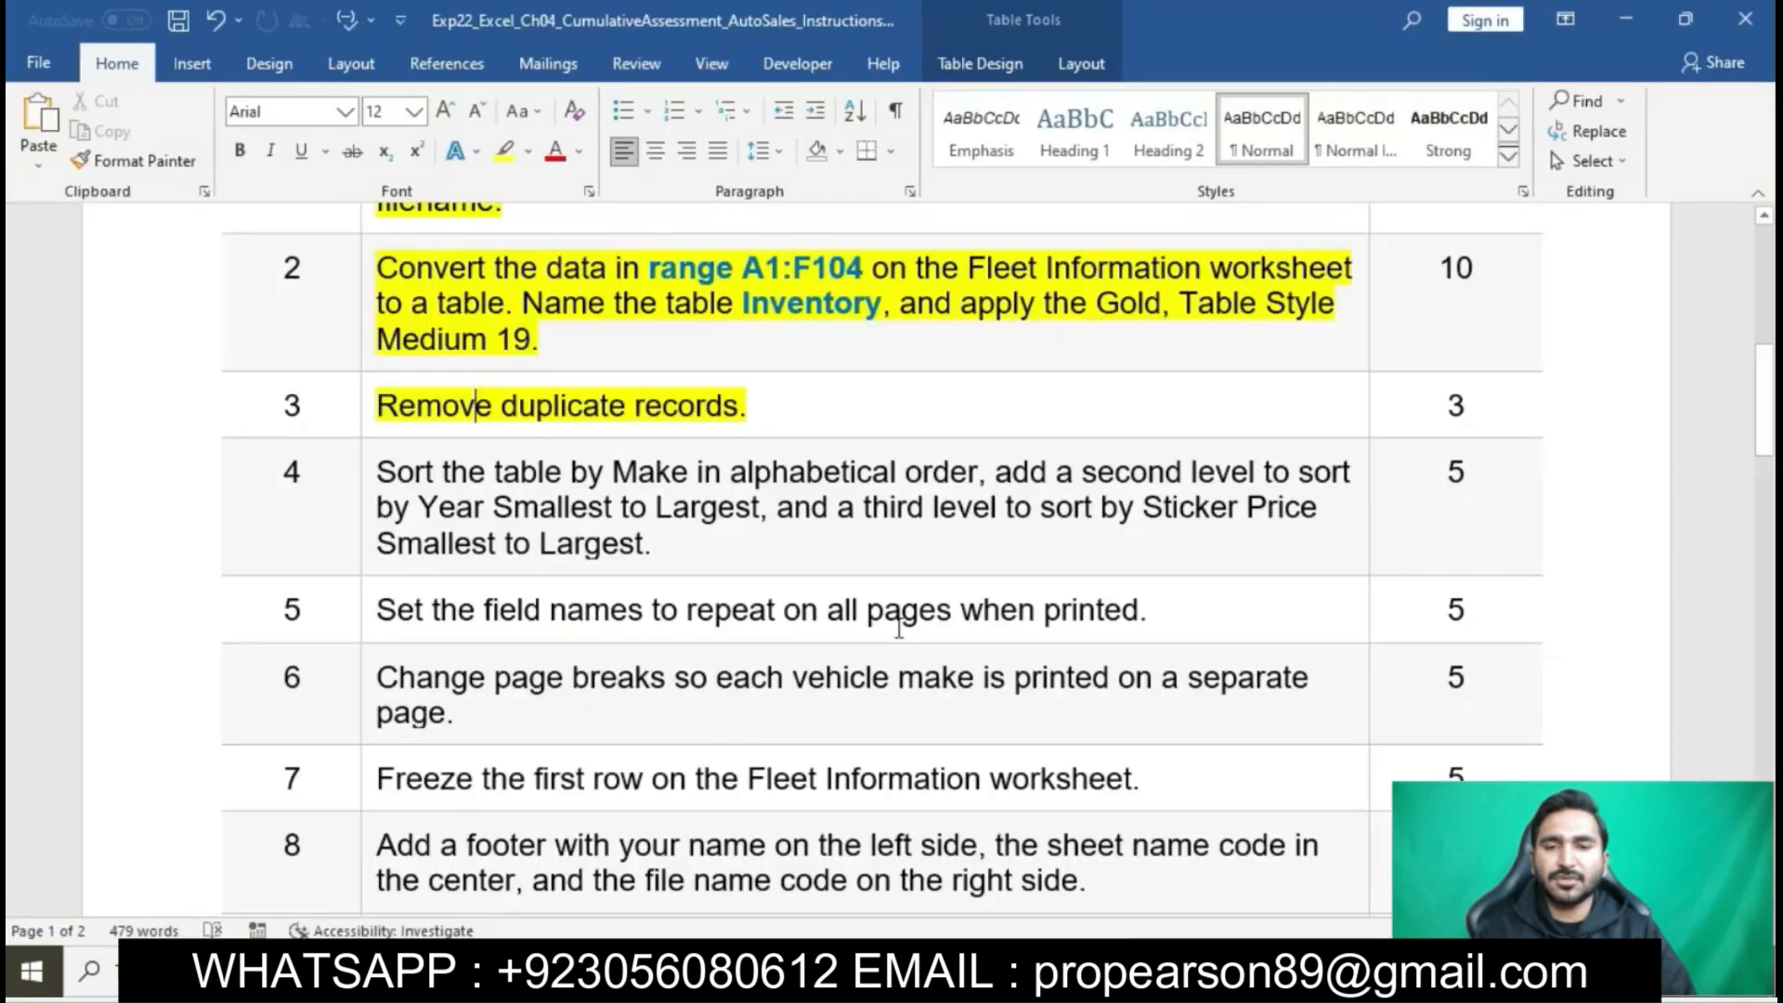
pyautogui.scroll(-1, 696, 423)
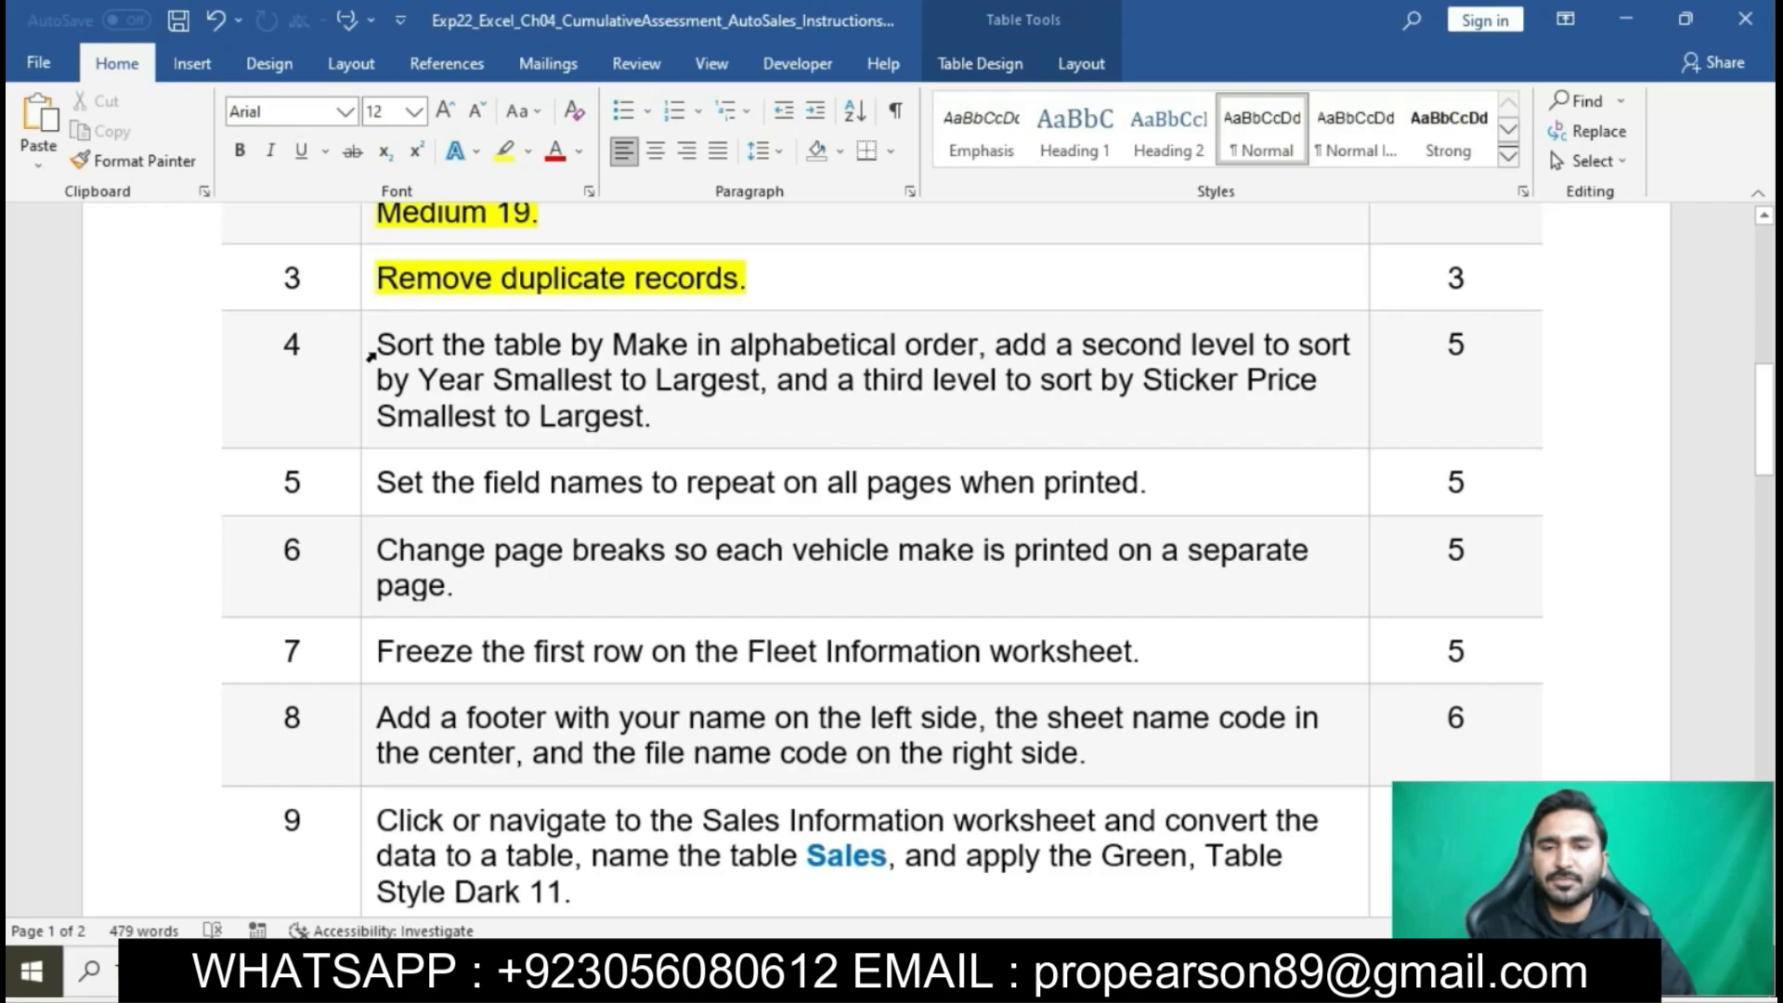
pyautogui.click(384, 353)
pyautogui.click(480, 309)
pyautogui.click(512, 383)
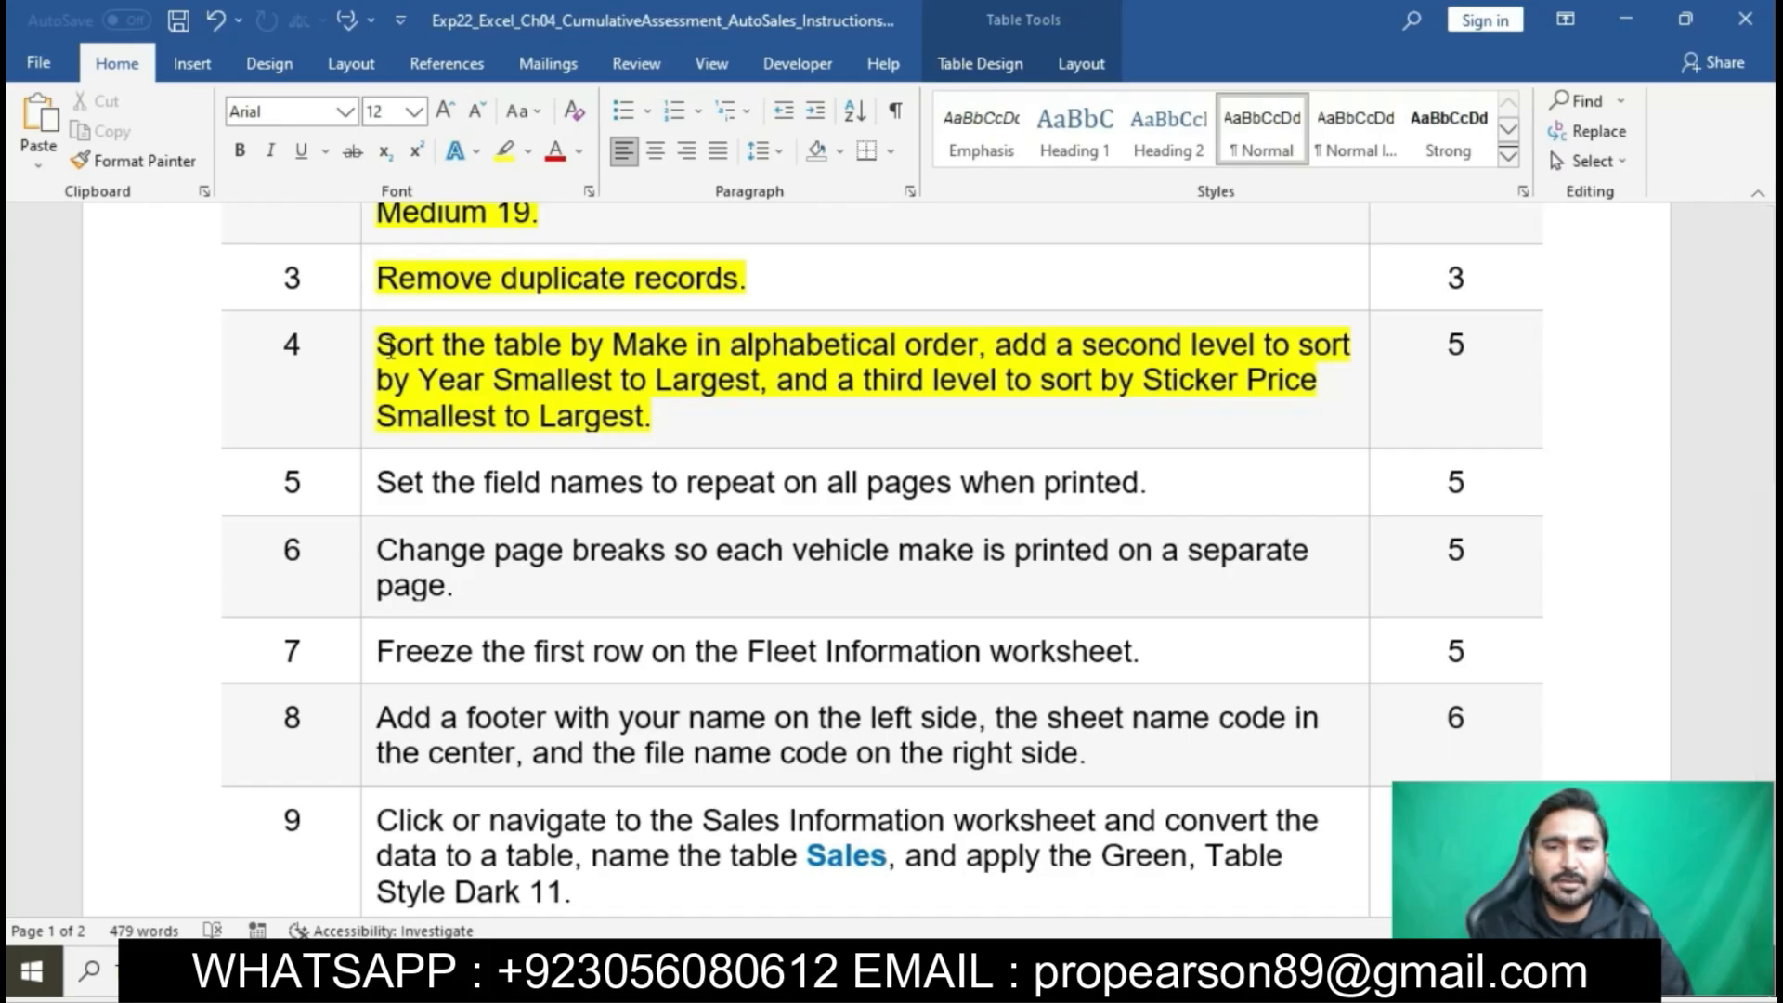
# - Mark the Make sorting phrase in step 4 and start a custom sort of the Excel table by Make, A to Z
pyautogui.moveTo(388, 345); pyautogui.dragTo(956, 342)
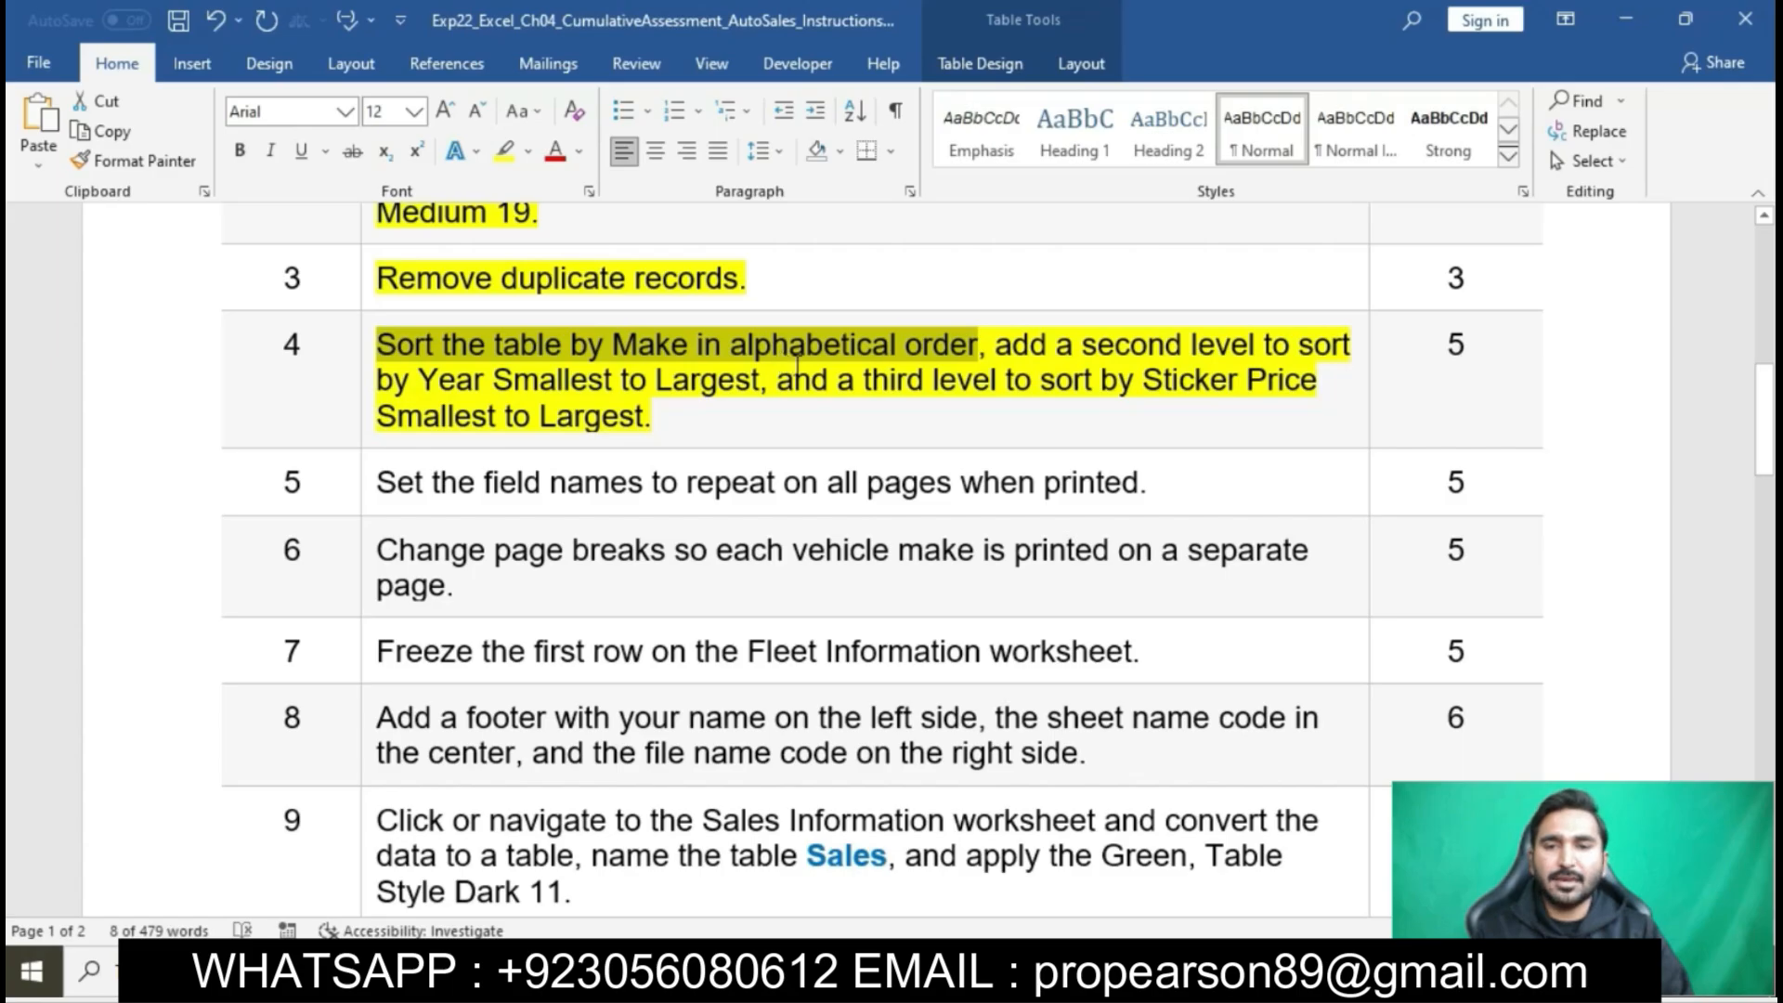
pyautogui.hotkey('alt', 'Tab')
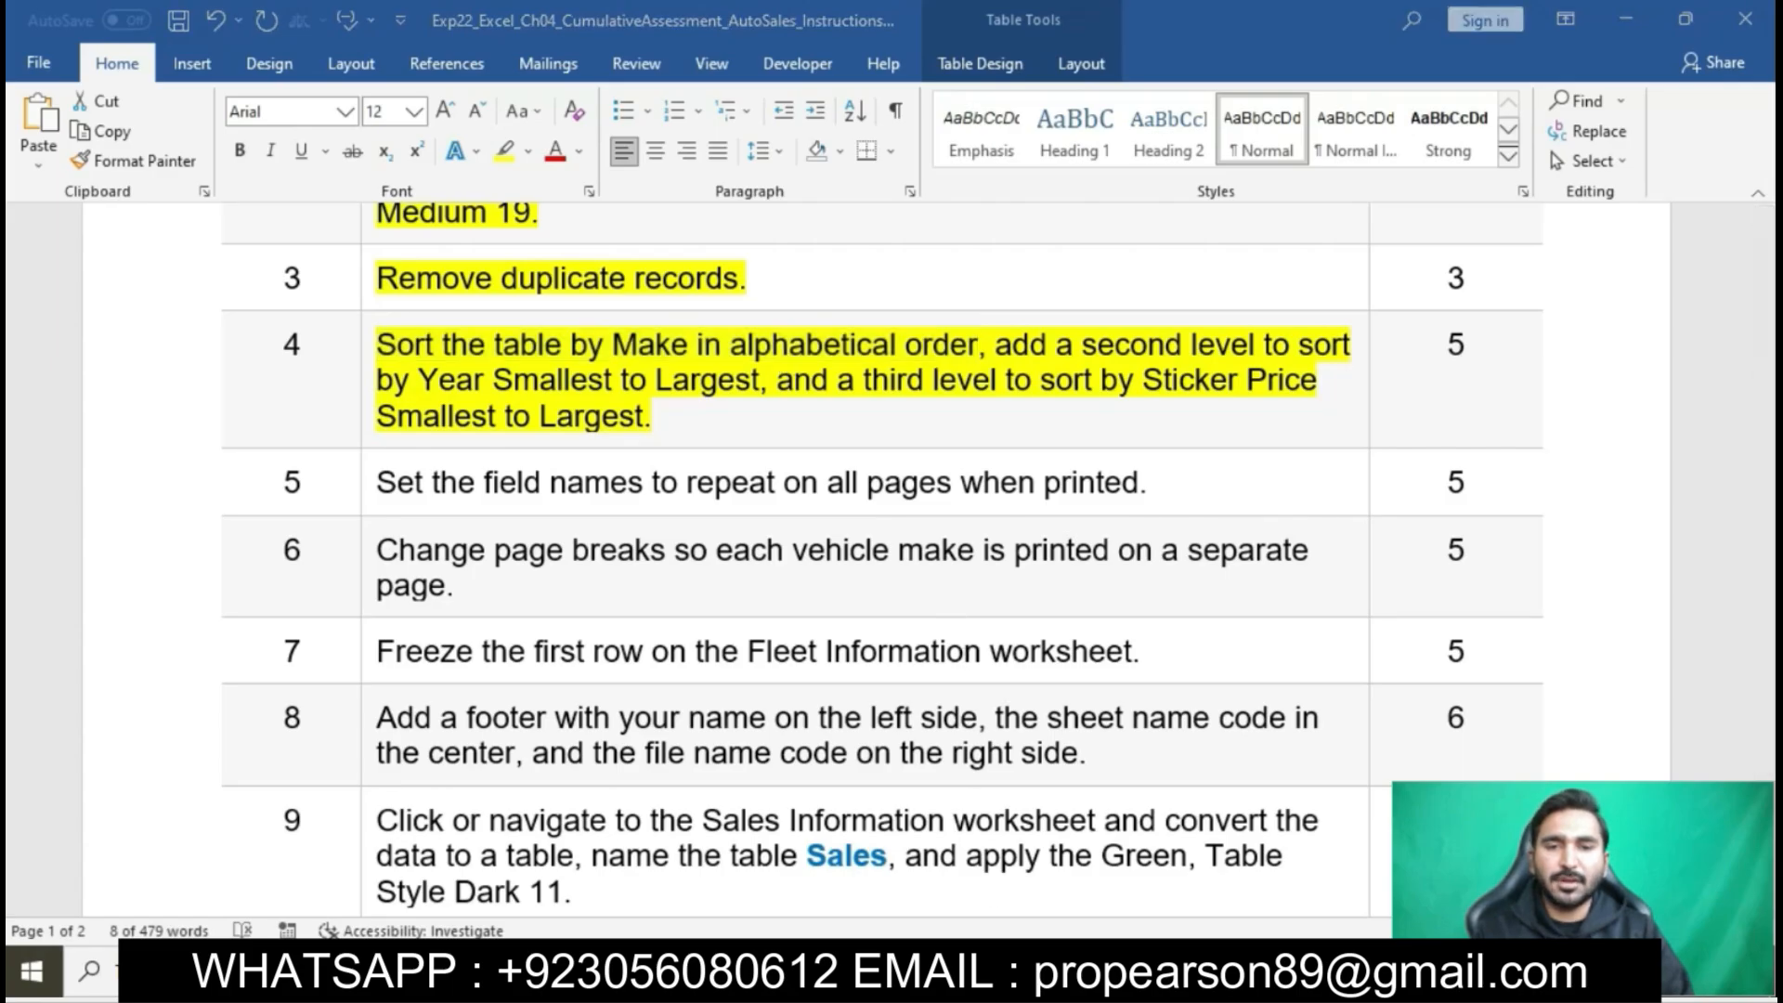
pyautogui.click(173, 310)
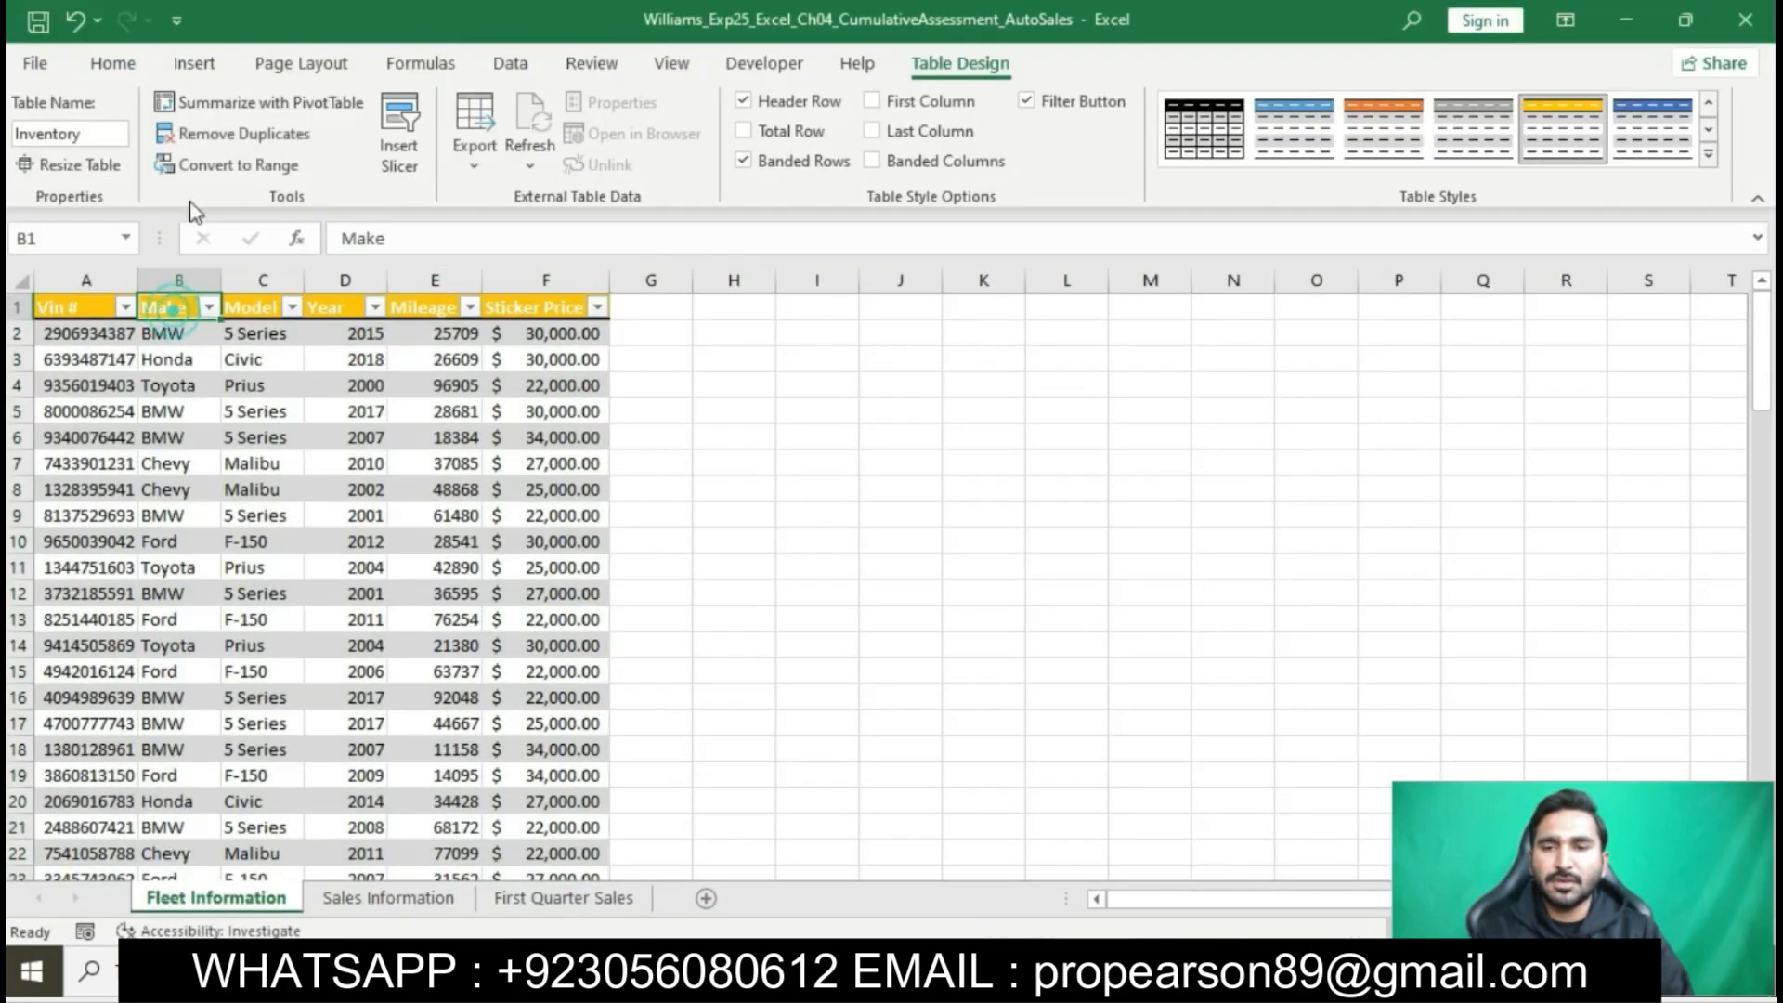
pyautogui.click(115, 63)
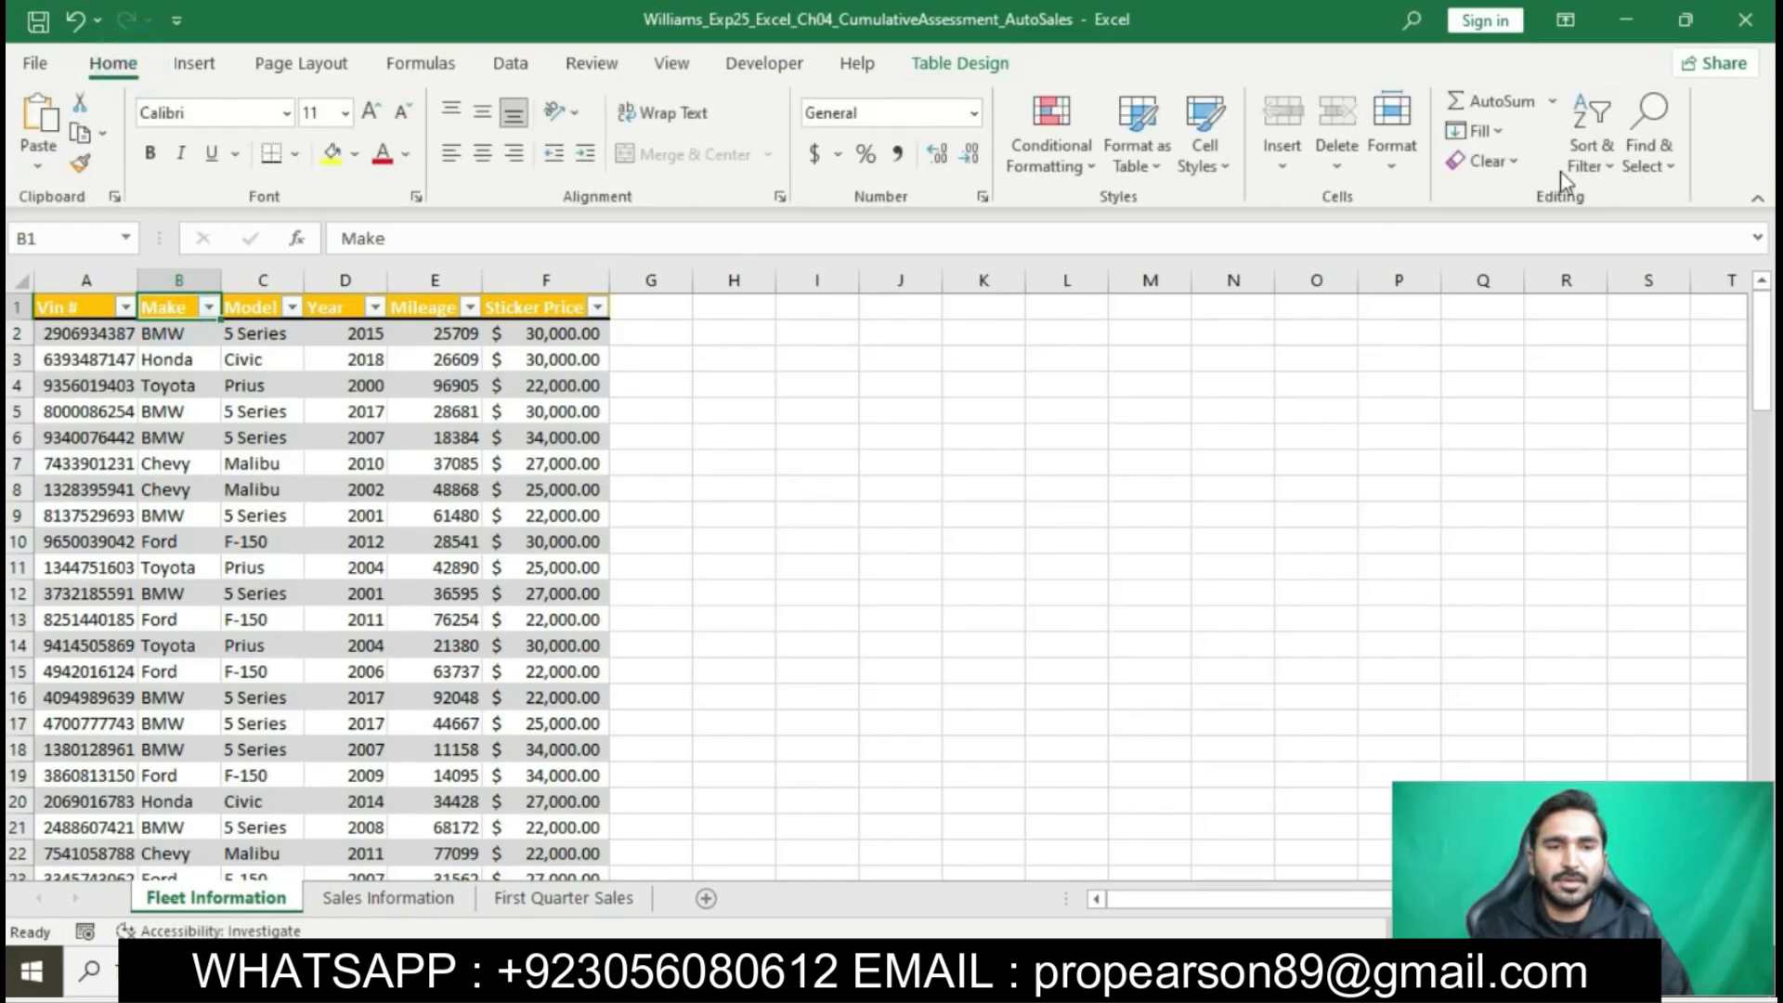
pyautogui.click(1589, 148)
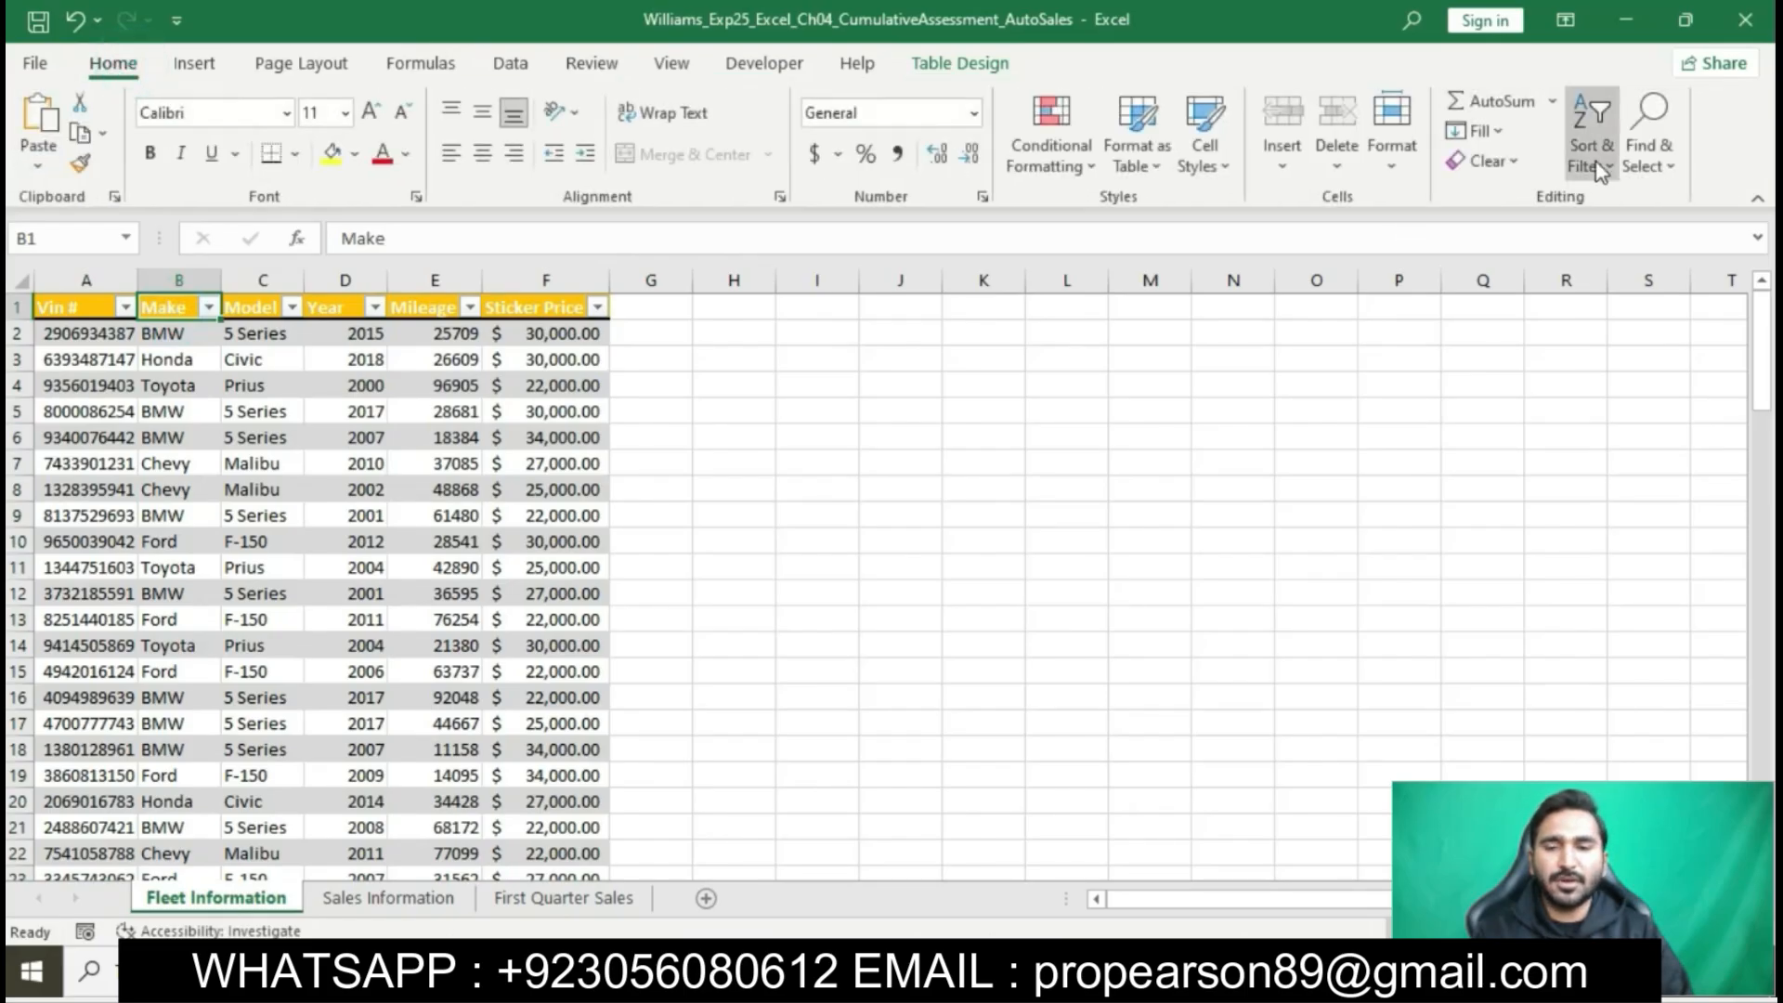
pyautogui.click(1649, 279)
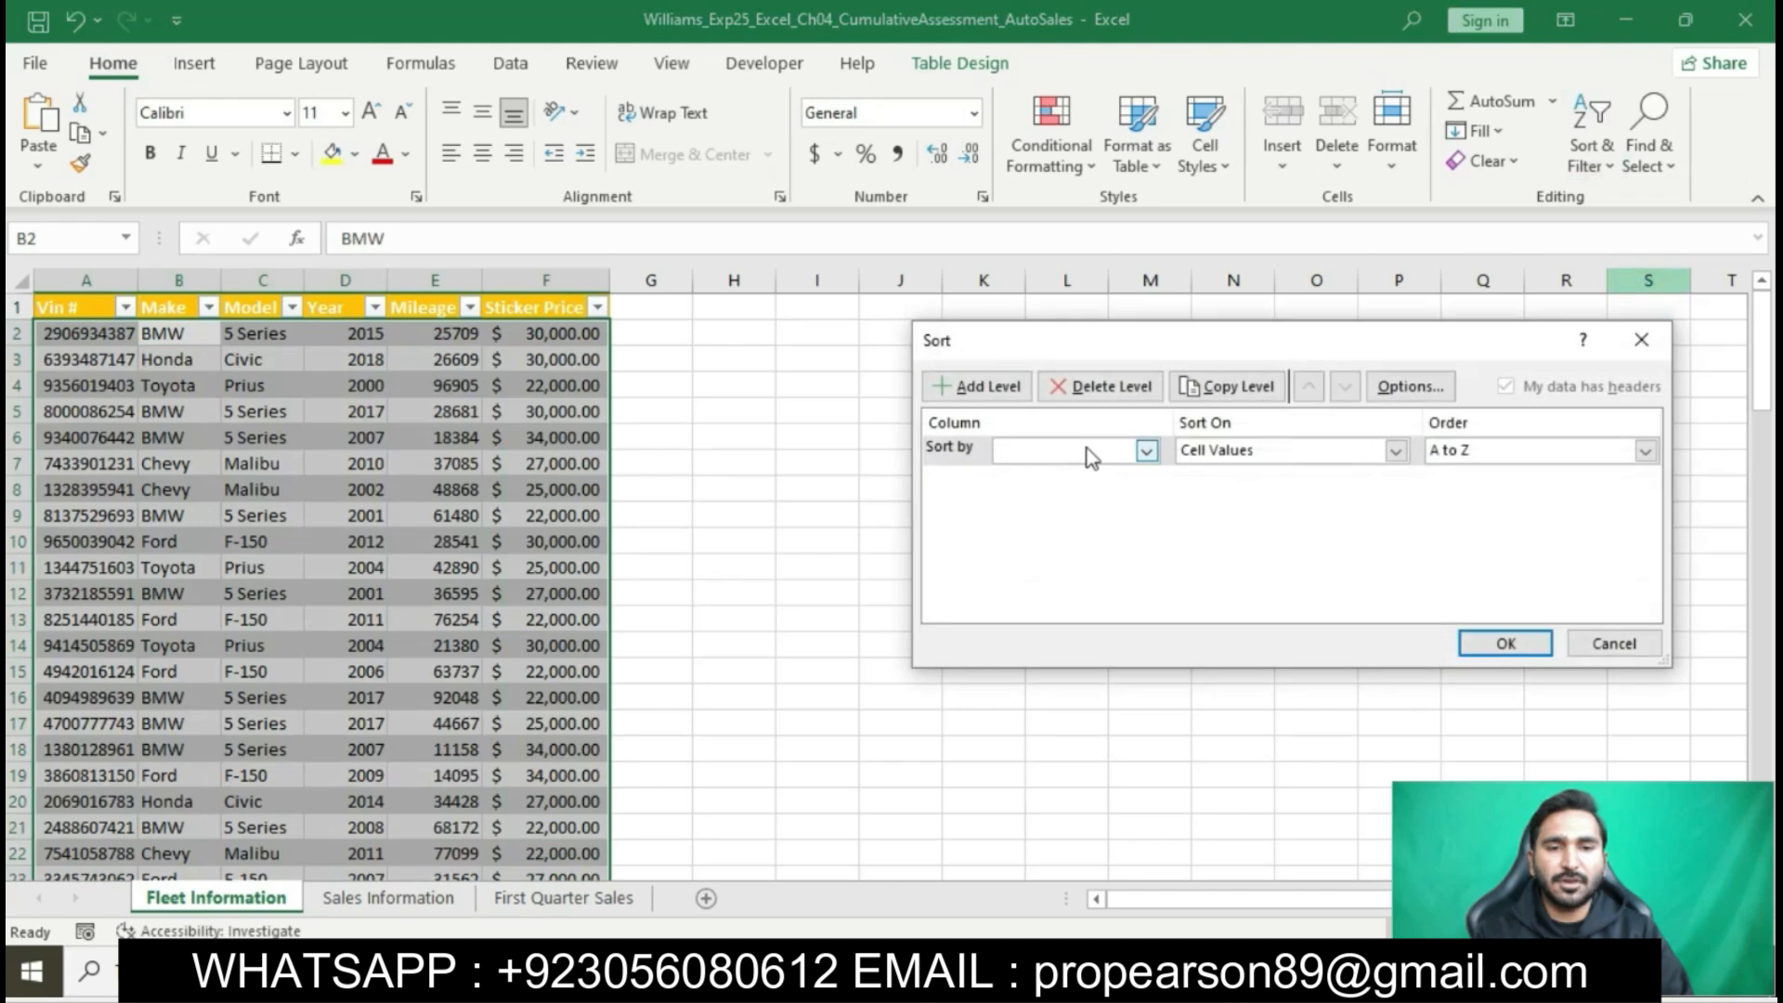
pyautogui.click(1149, 450)
pyautogui.click(1081, 490)
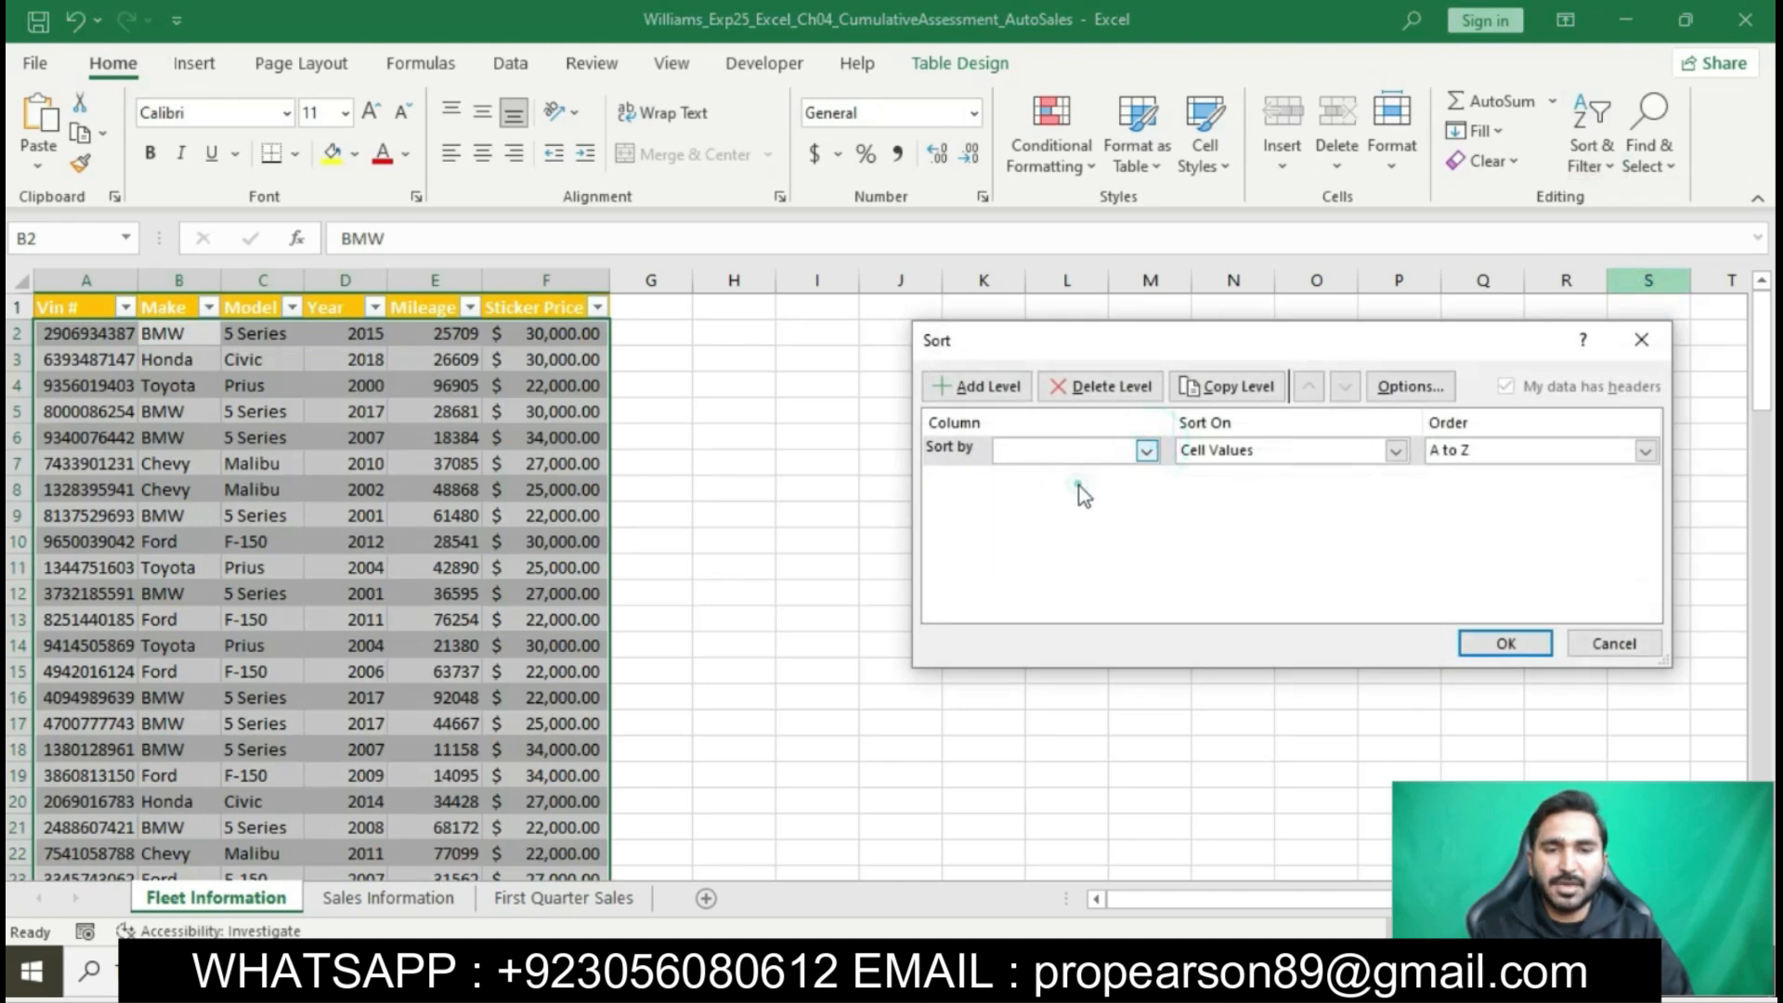
# - Check the second sort level in the Word instructions and add a level in Excel's custom sort for Year, Smallest to Largest
pyautogui.click(964, 971)
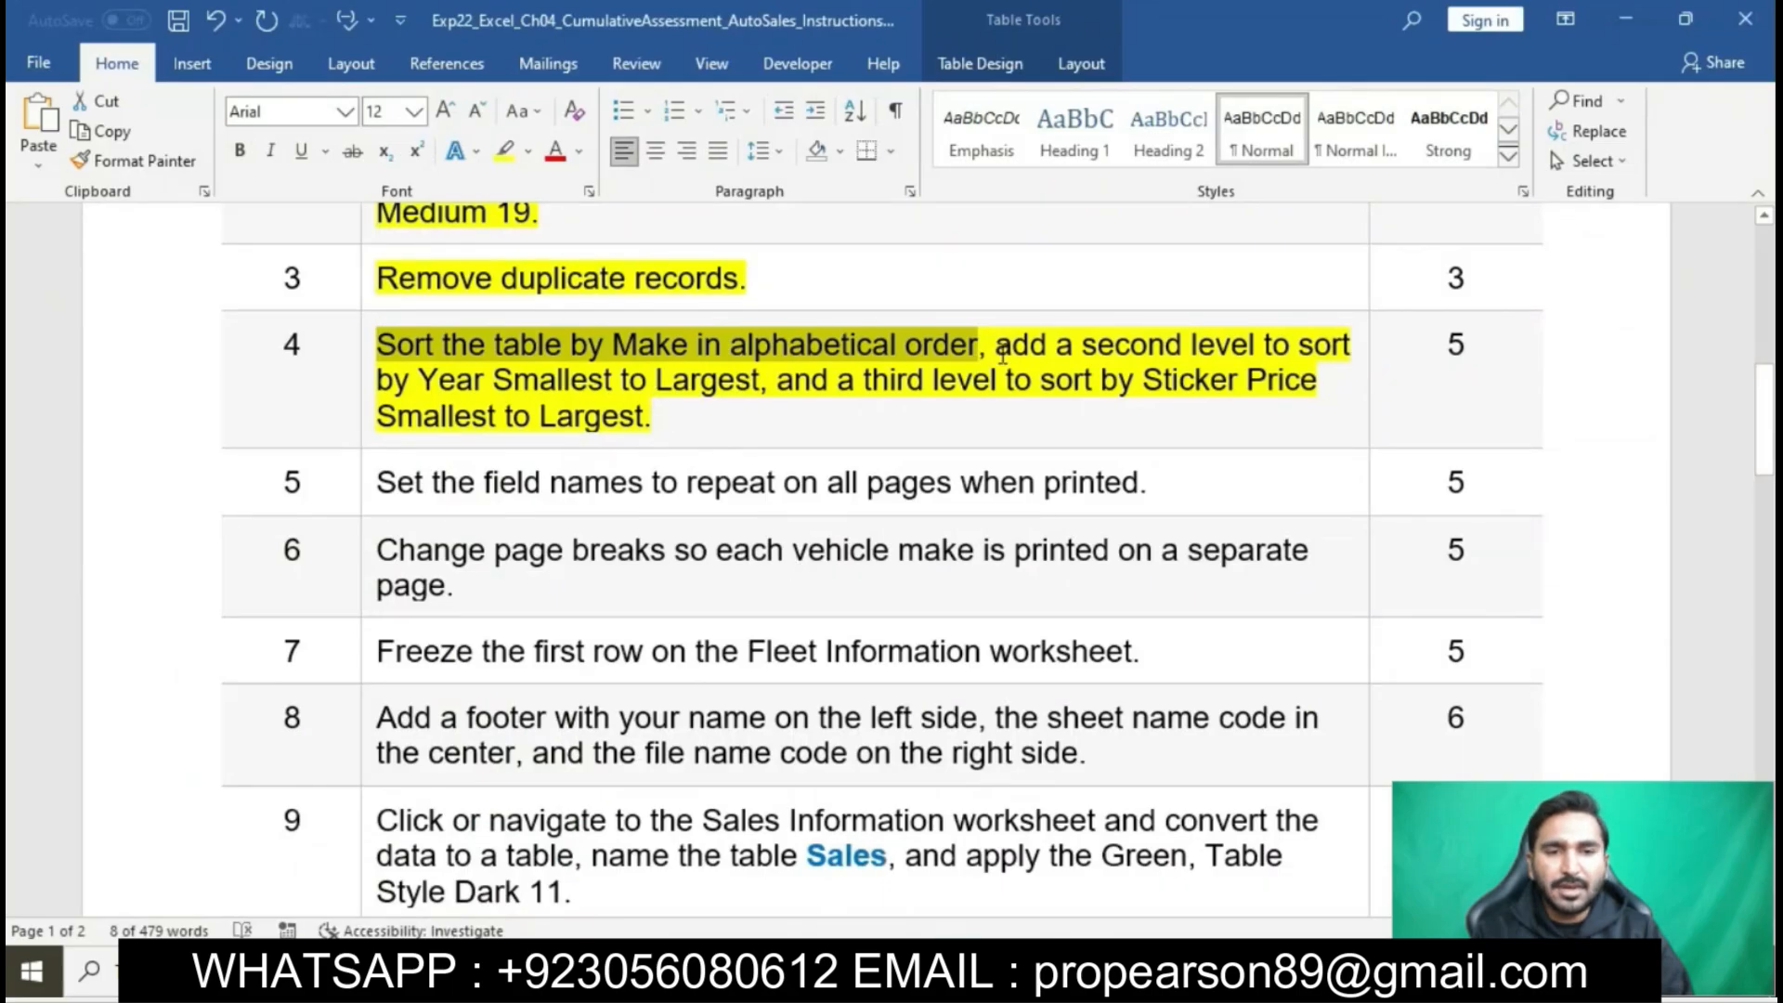
pyautogui.moveTo(1001, 351); pyautogui.dragTo(775, 370)
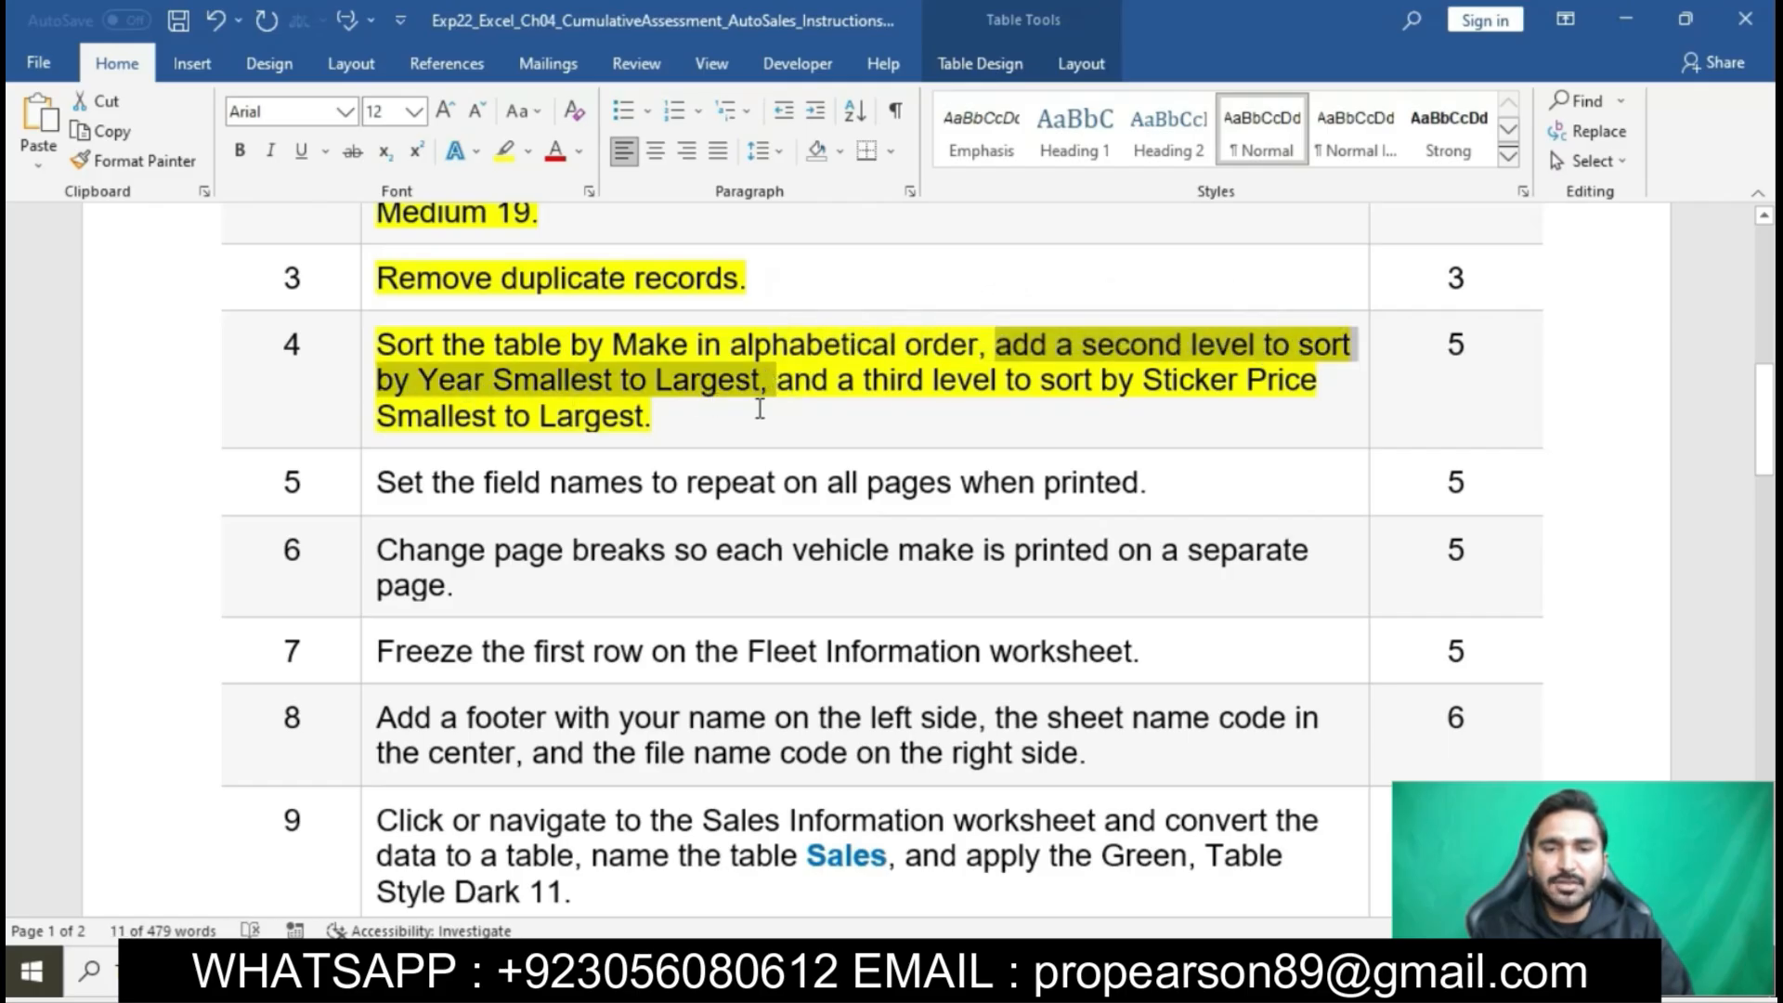
pyautogui.moveTo(1006, 972)
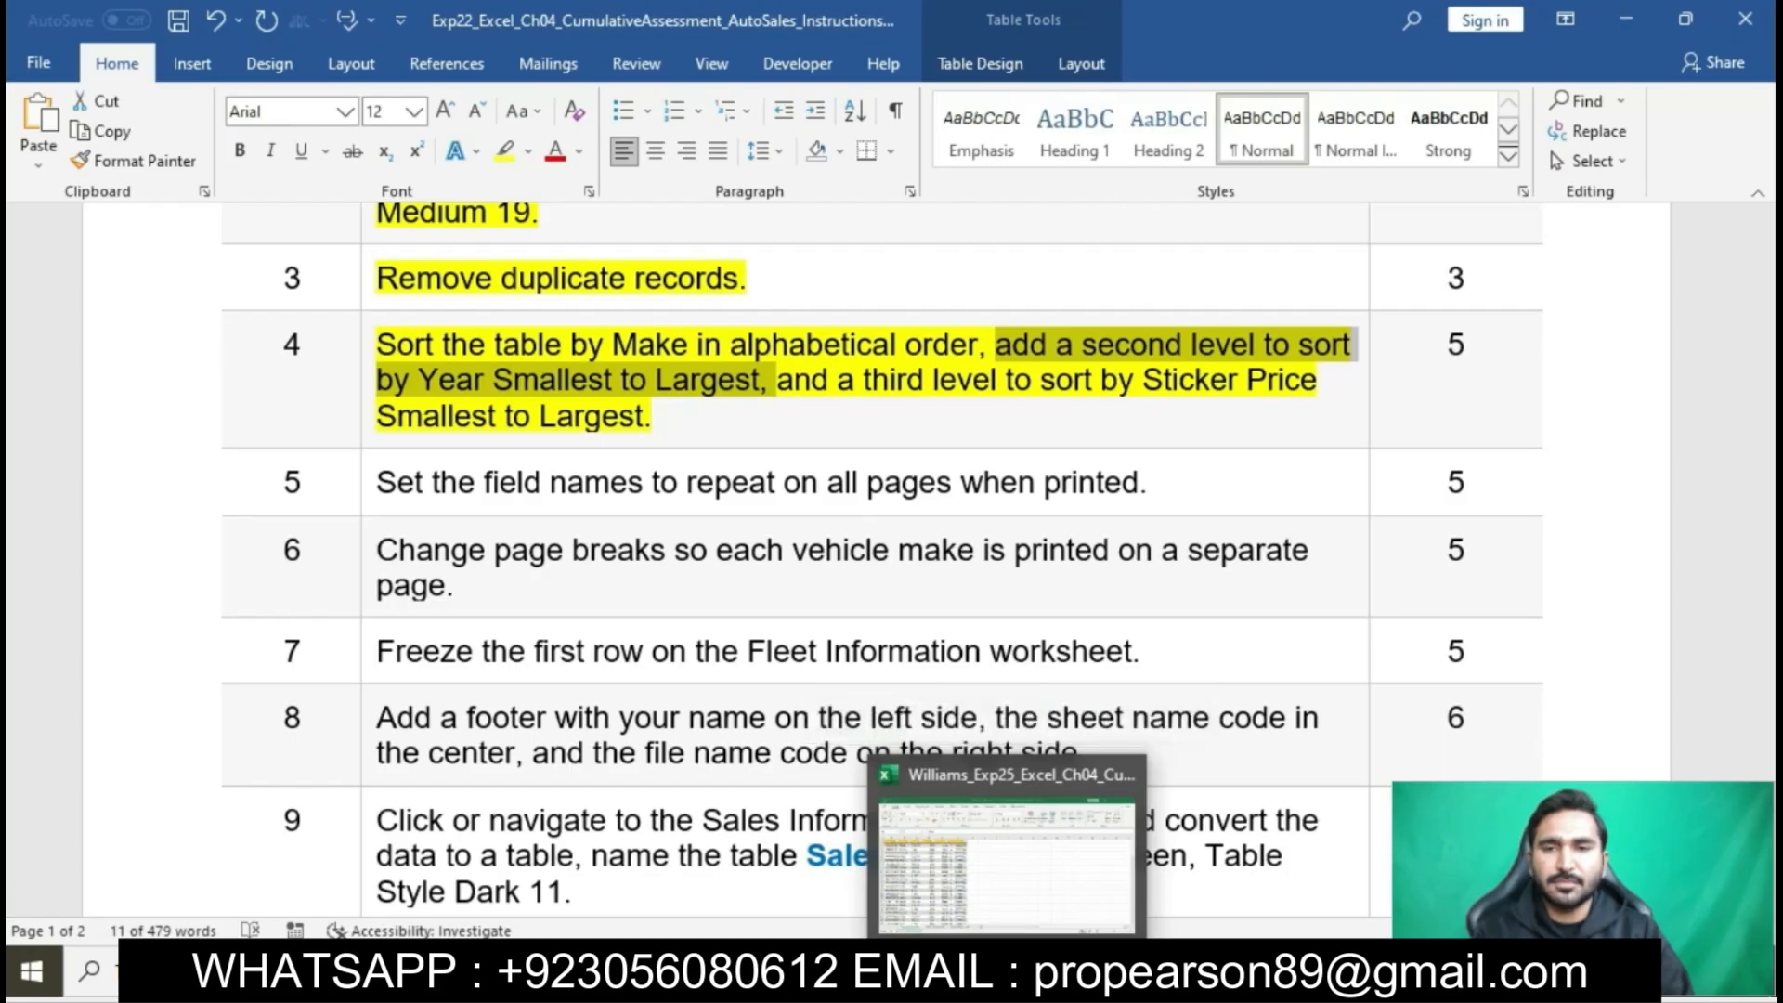
pyautogui.click(1005, 863)
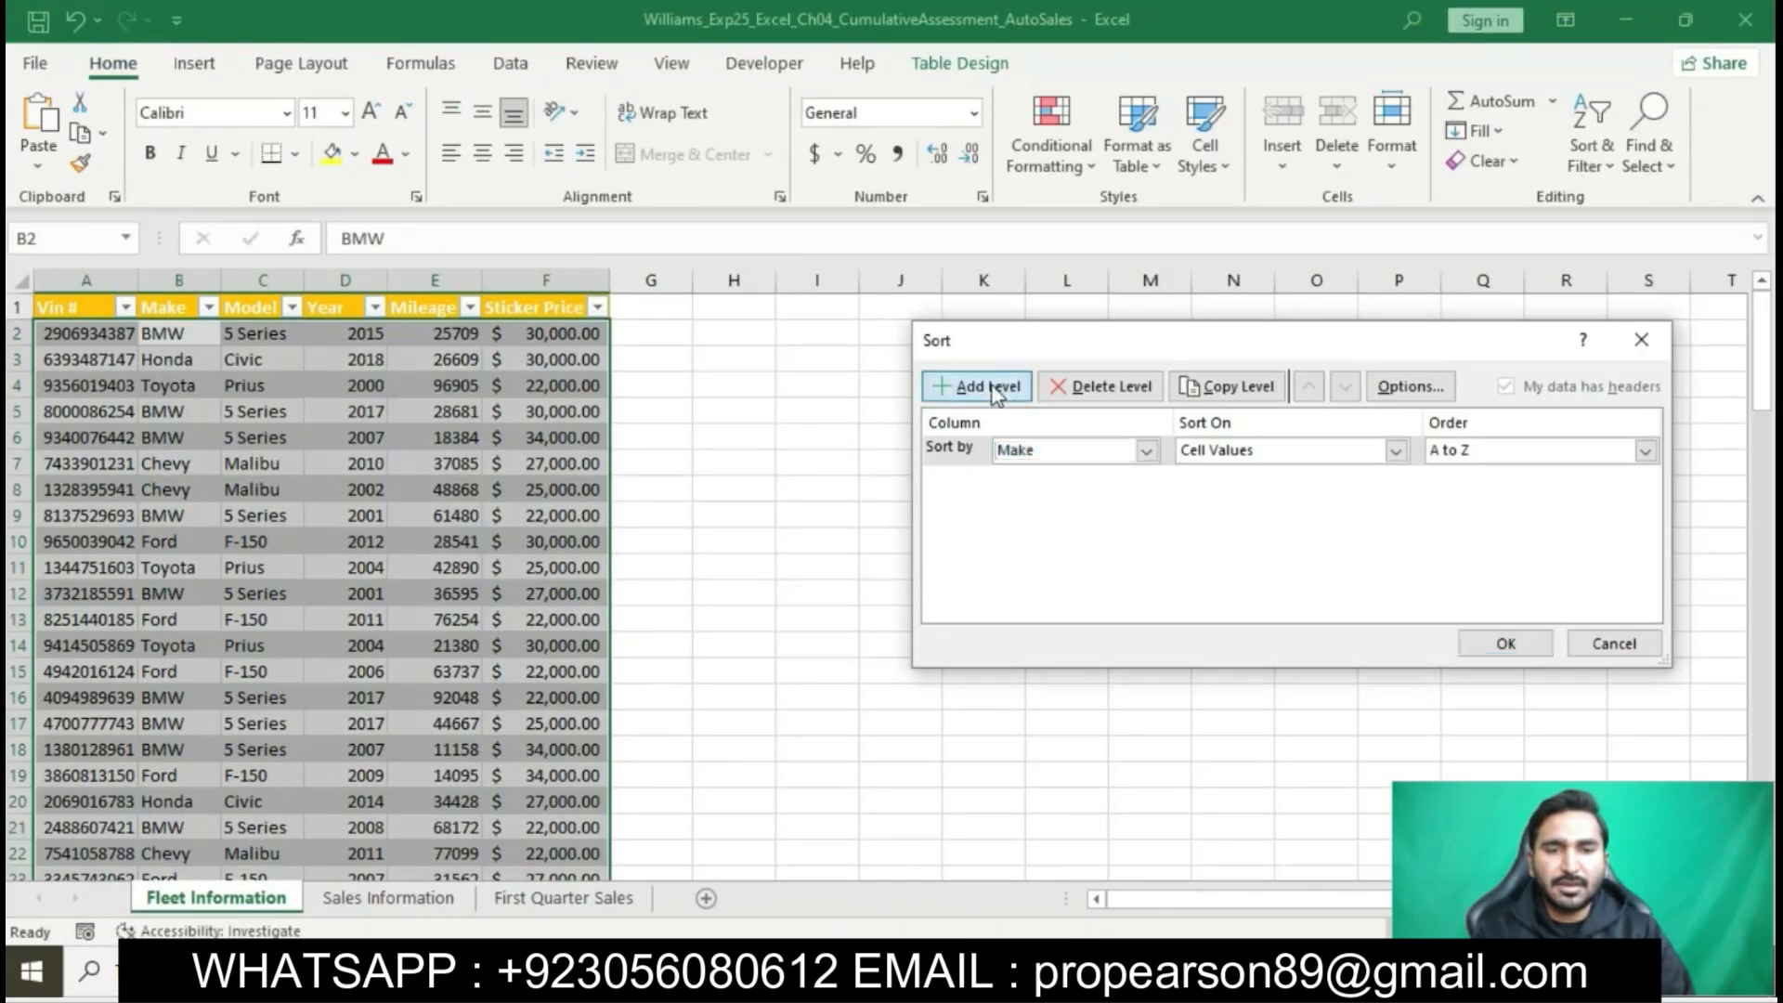
pyautogui.click(977, 385)
pyautogui.click(1144, 481)
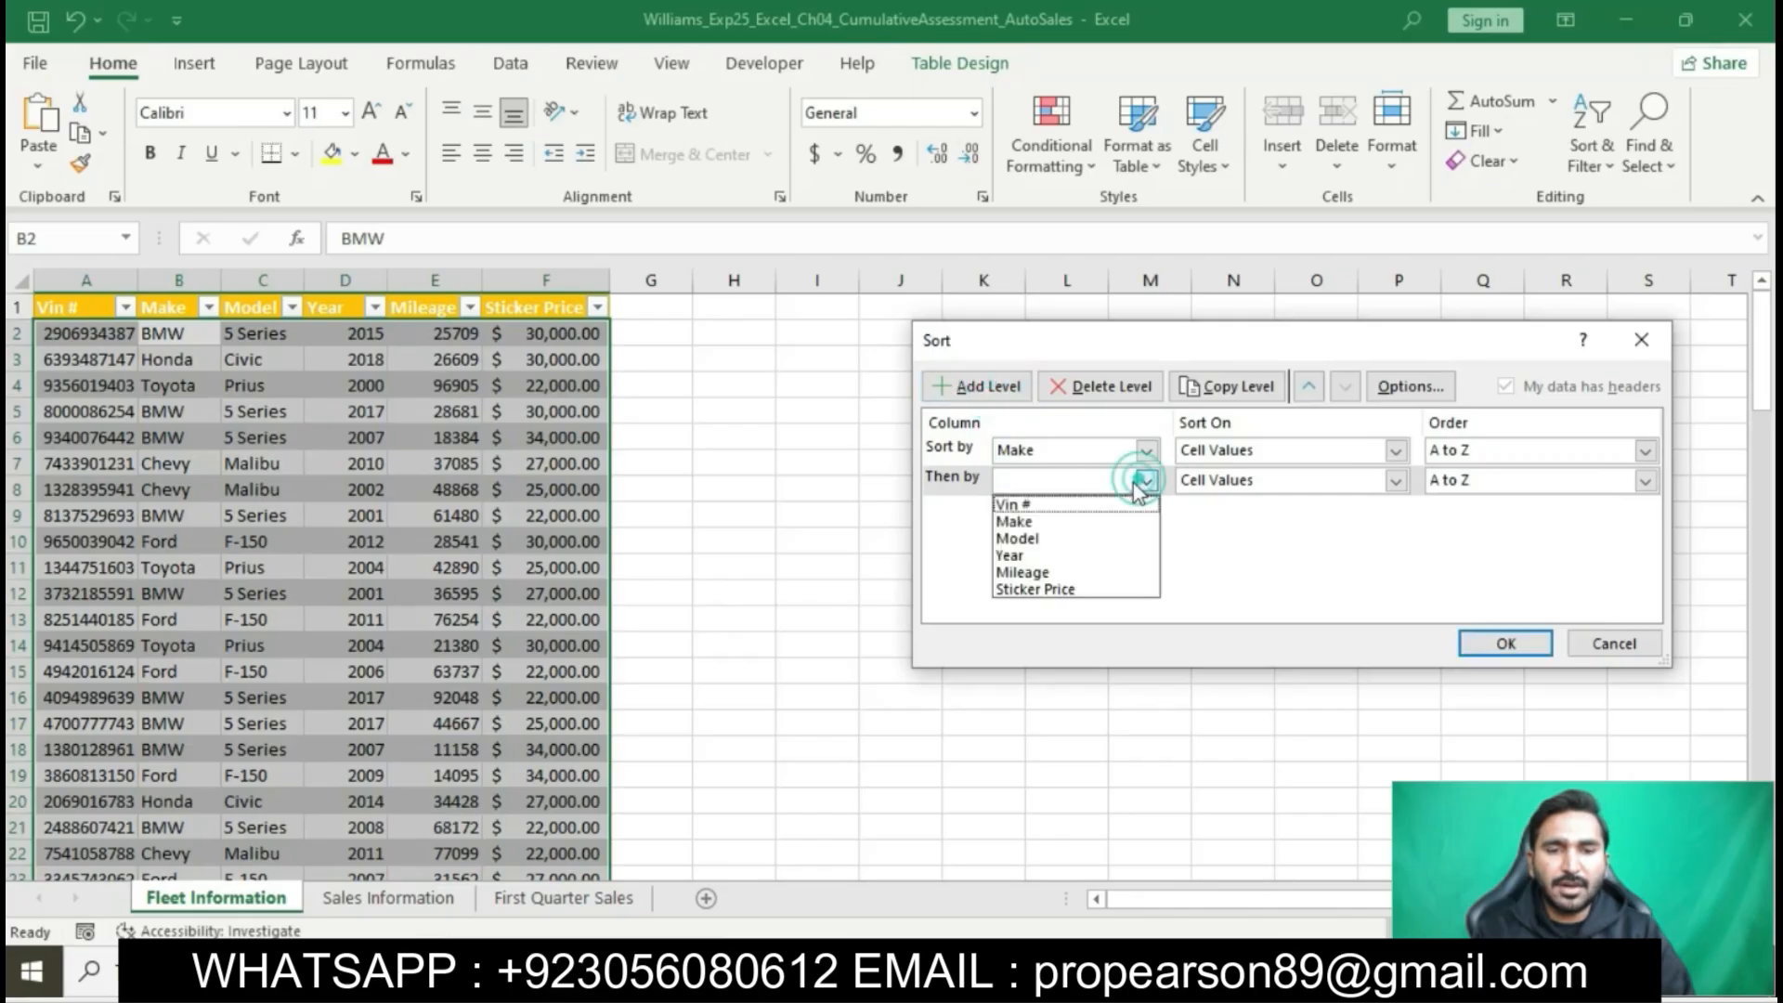
pyautogui.click(1021, 555)
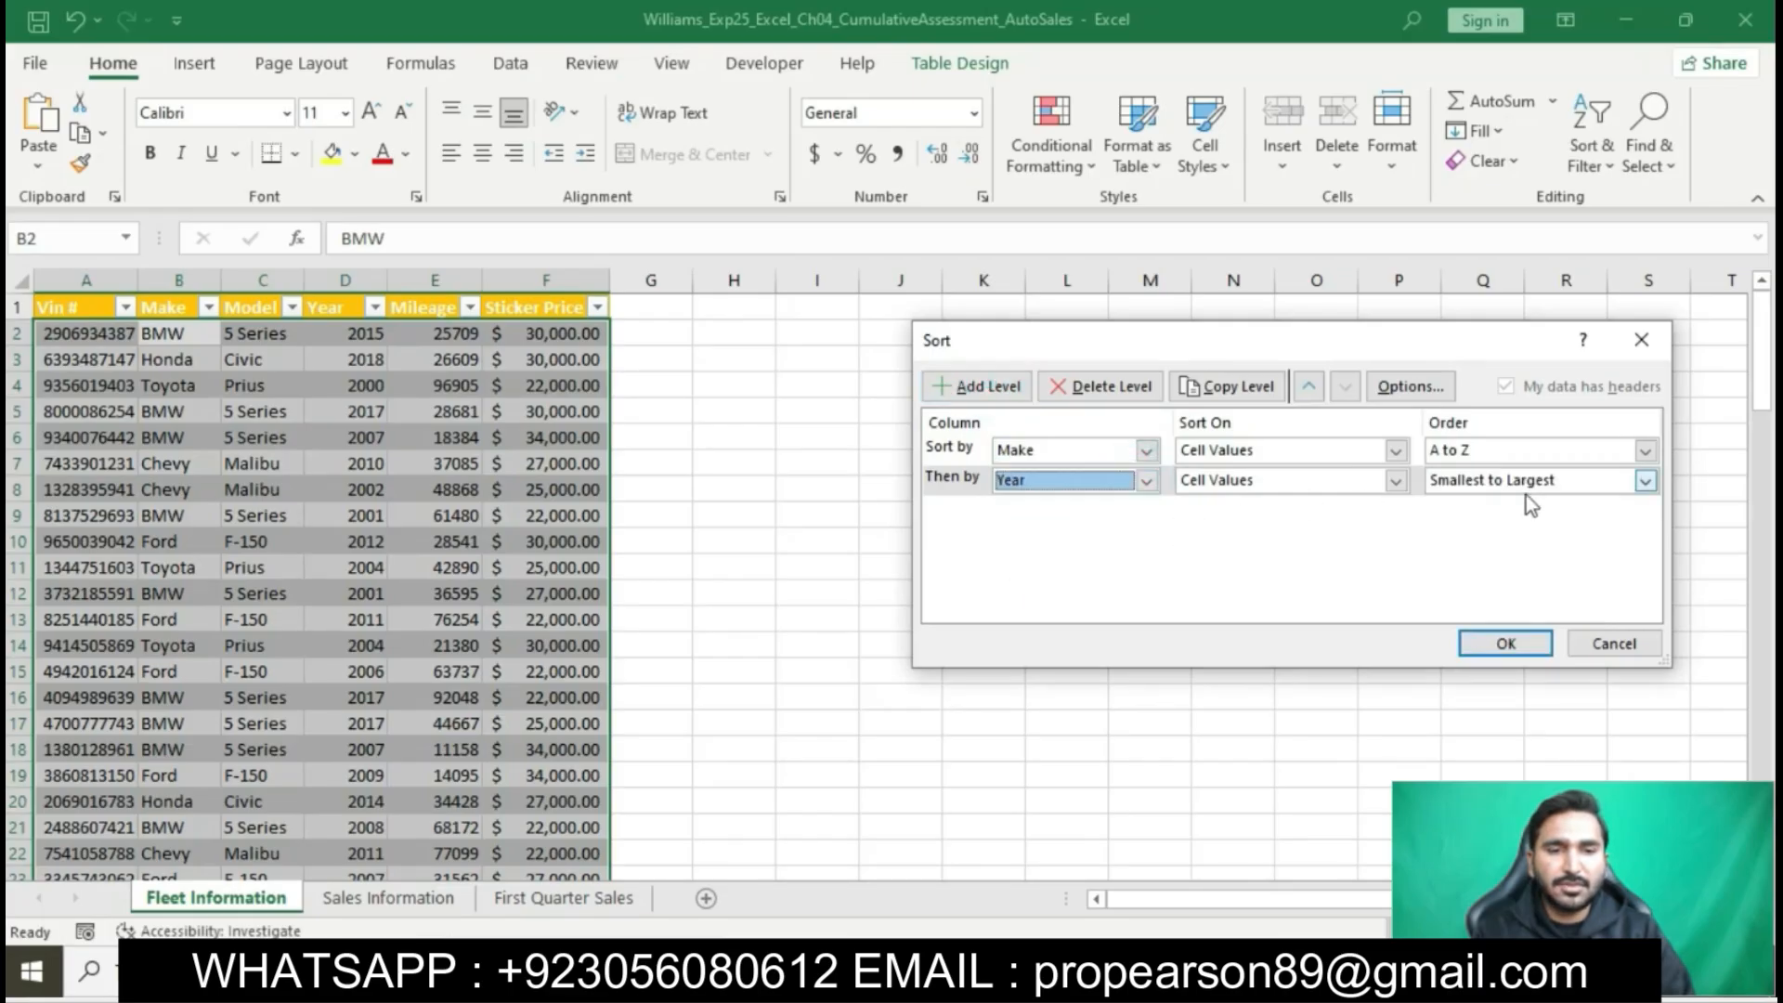
# - Switch to the Word instructions and mark the step 4 phrase about the third sort level by Sticker Price
pyautogui.moveTo(942, 971)
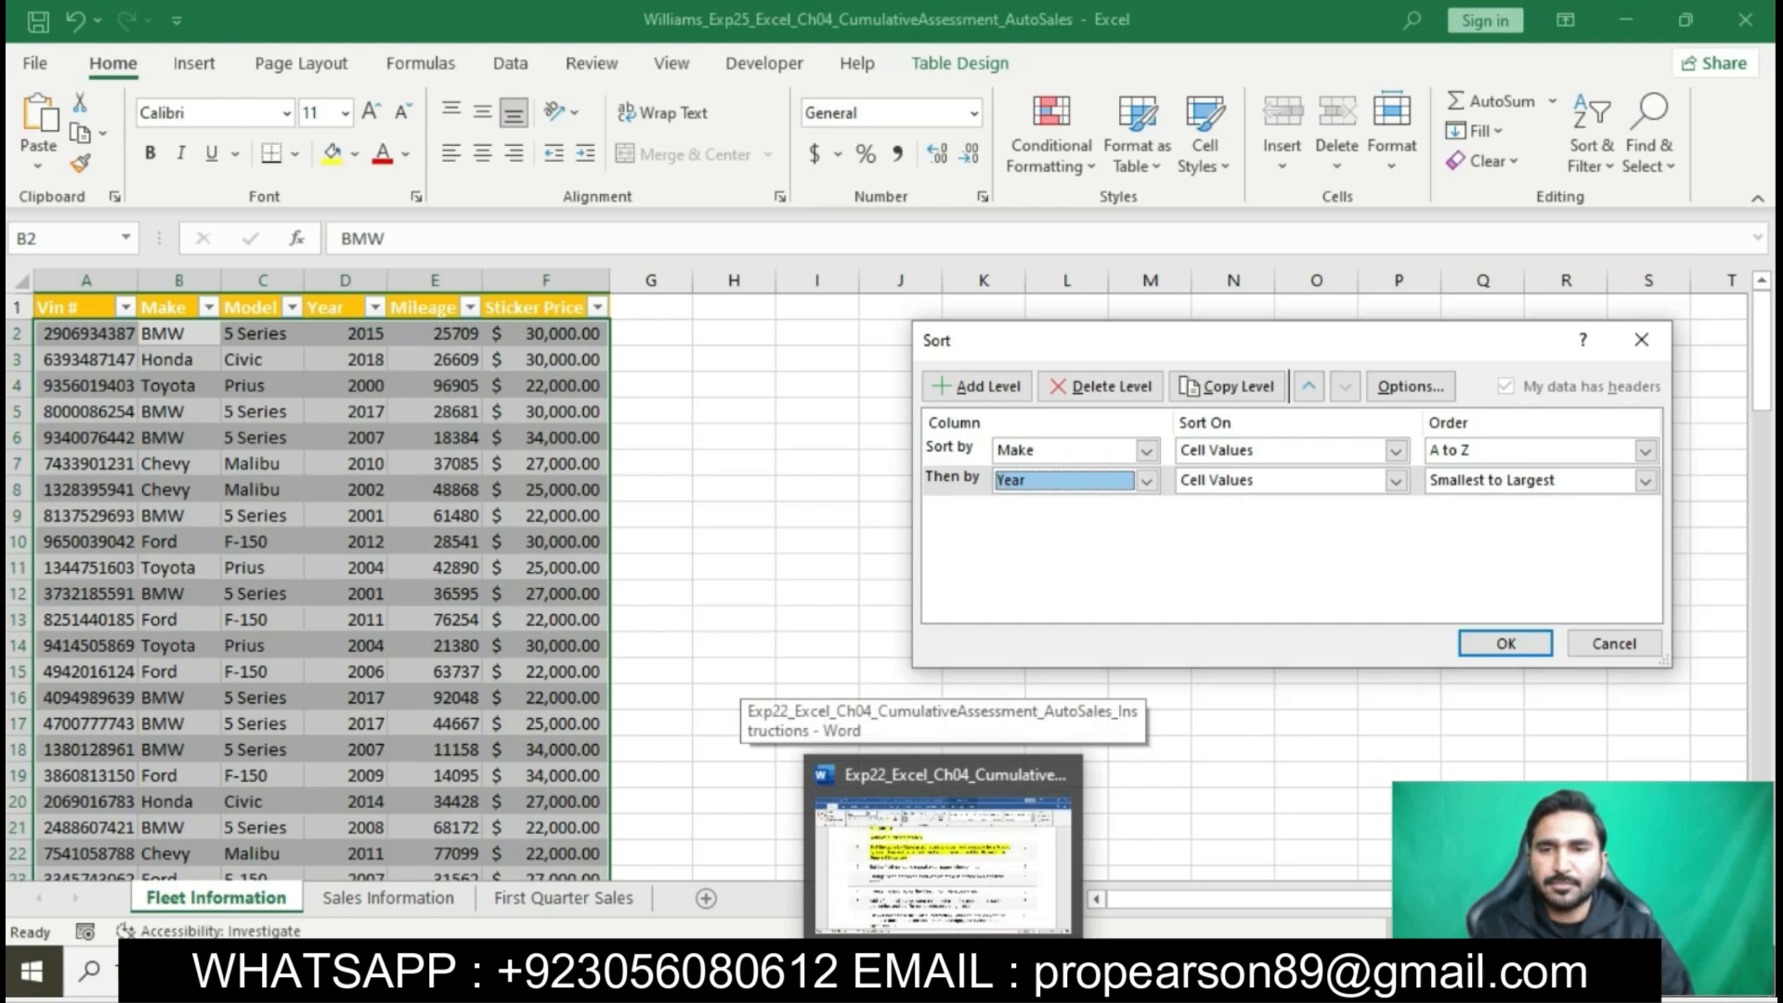
pyautogui.click(975, 882)
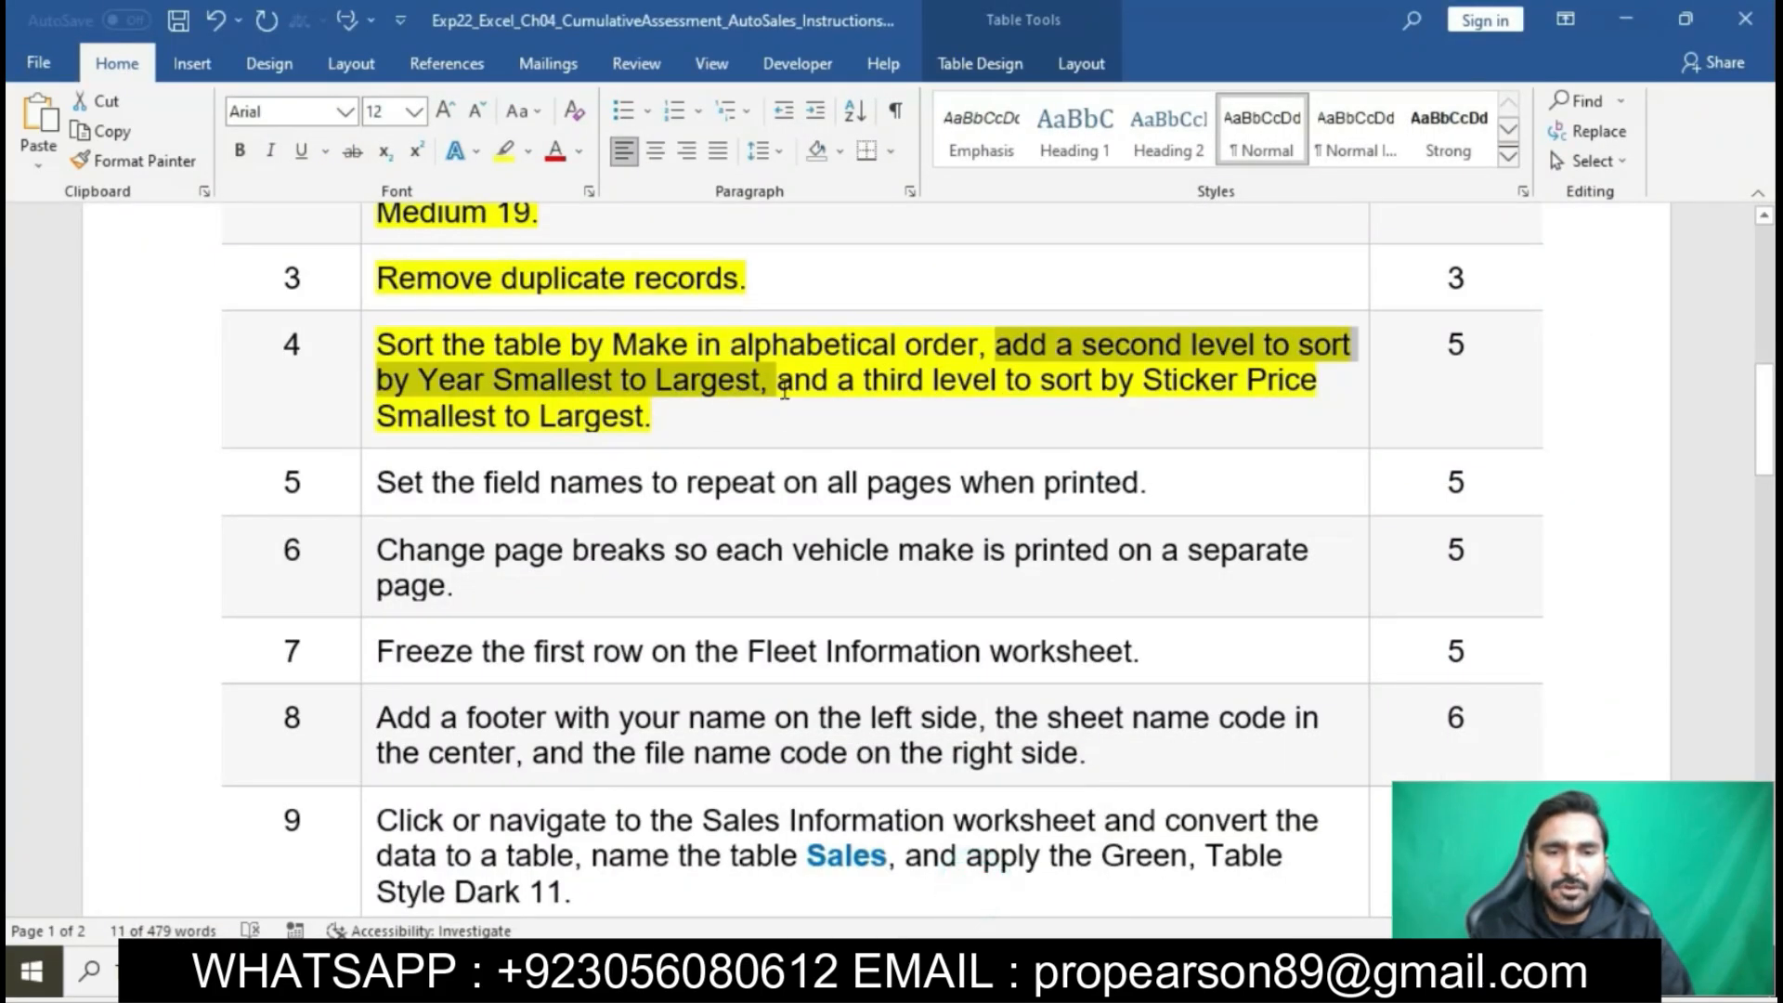
pyautogui.moveTo(780, 385); pyautogui.dragTo(1289, 409)
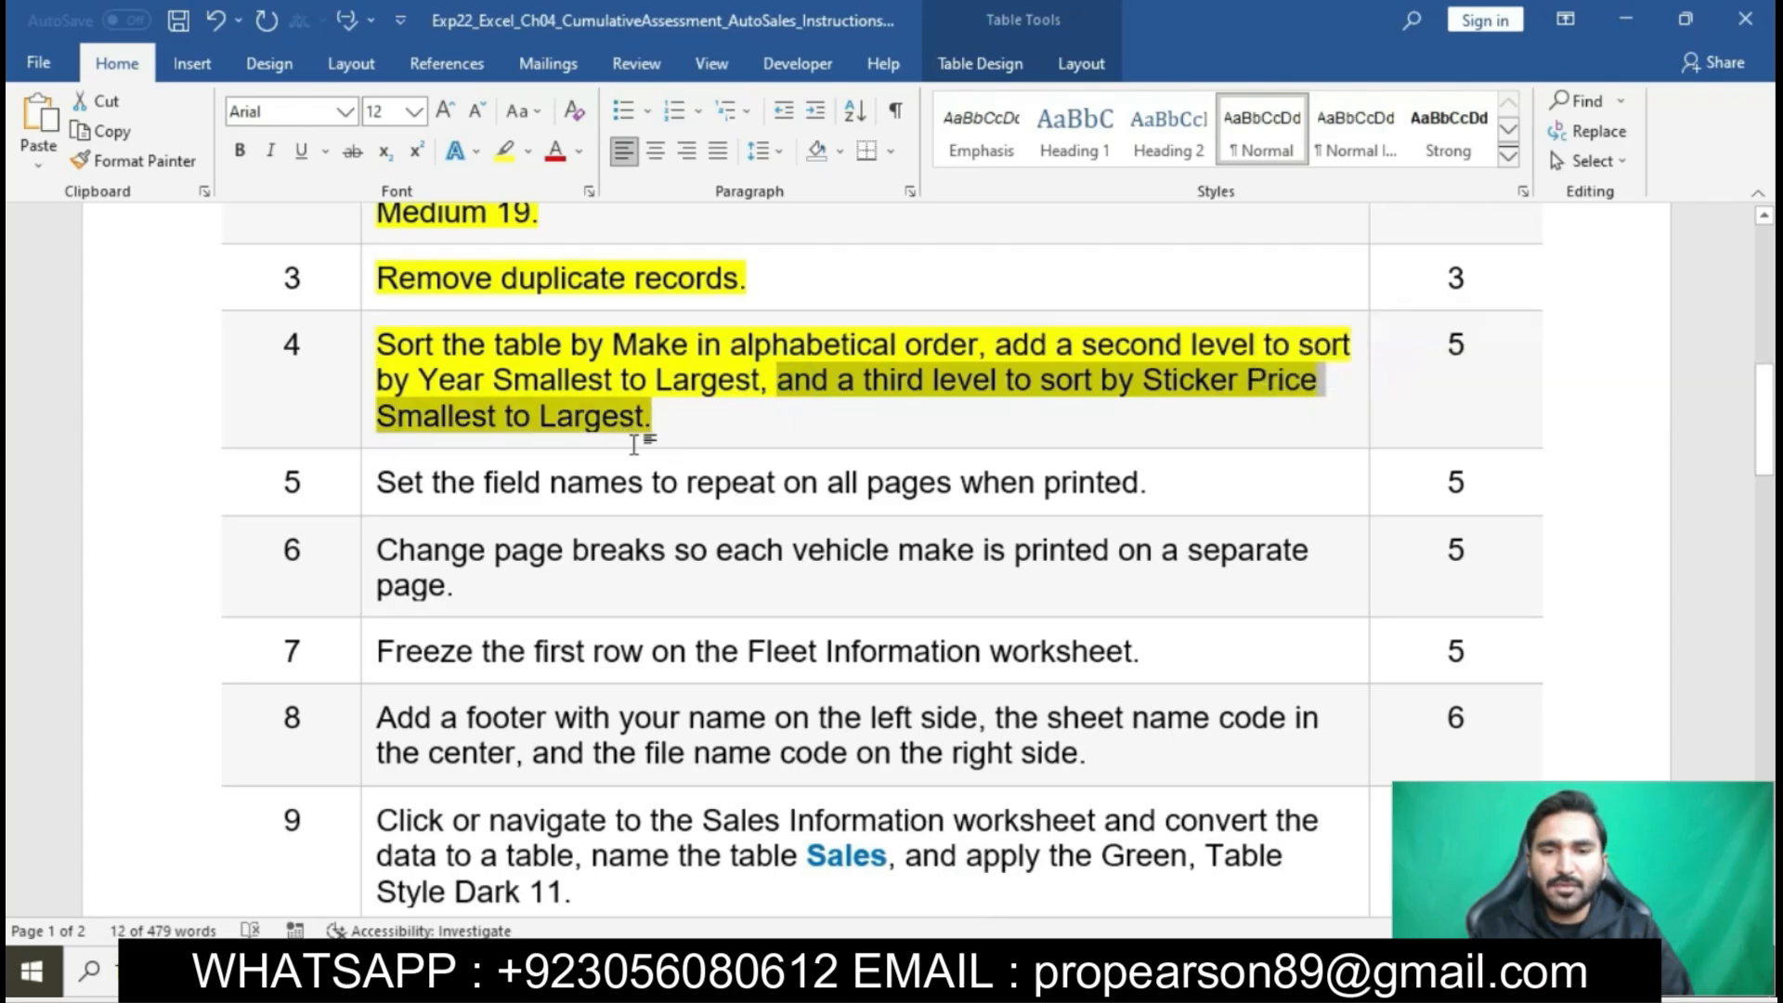
# - Return to Excel, add a third sort level for Sticker Price, Smallest to Largest, and apply the custom sort
pyautogui.hotkey('alt', 'Tab')
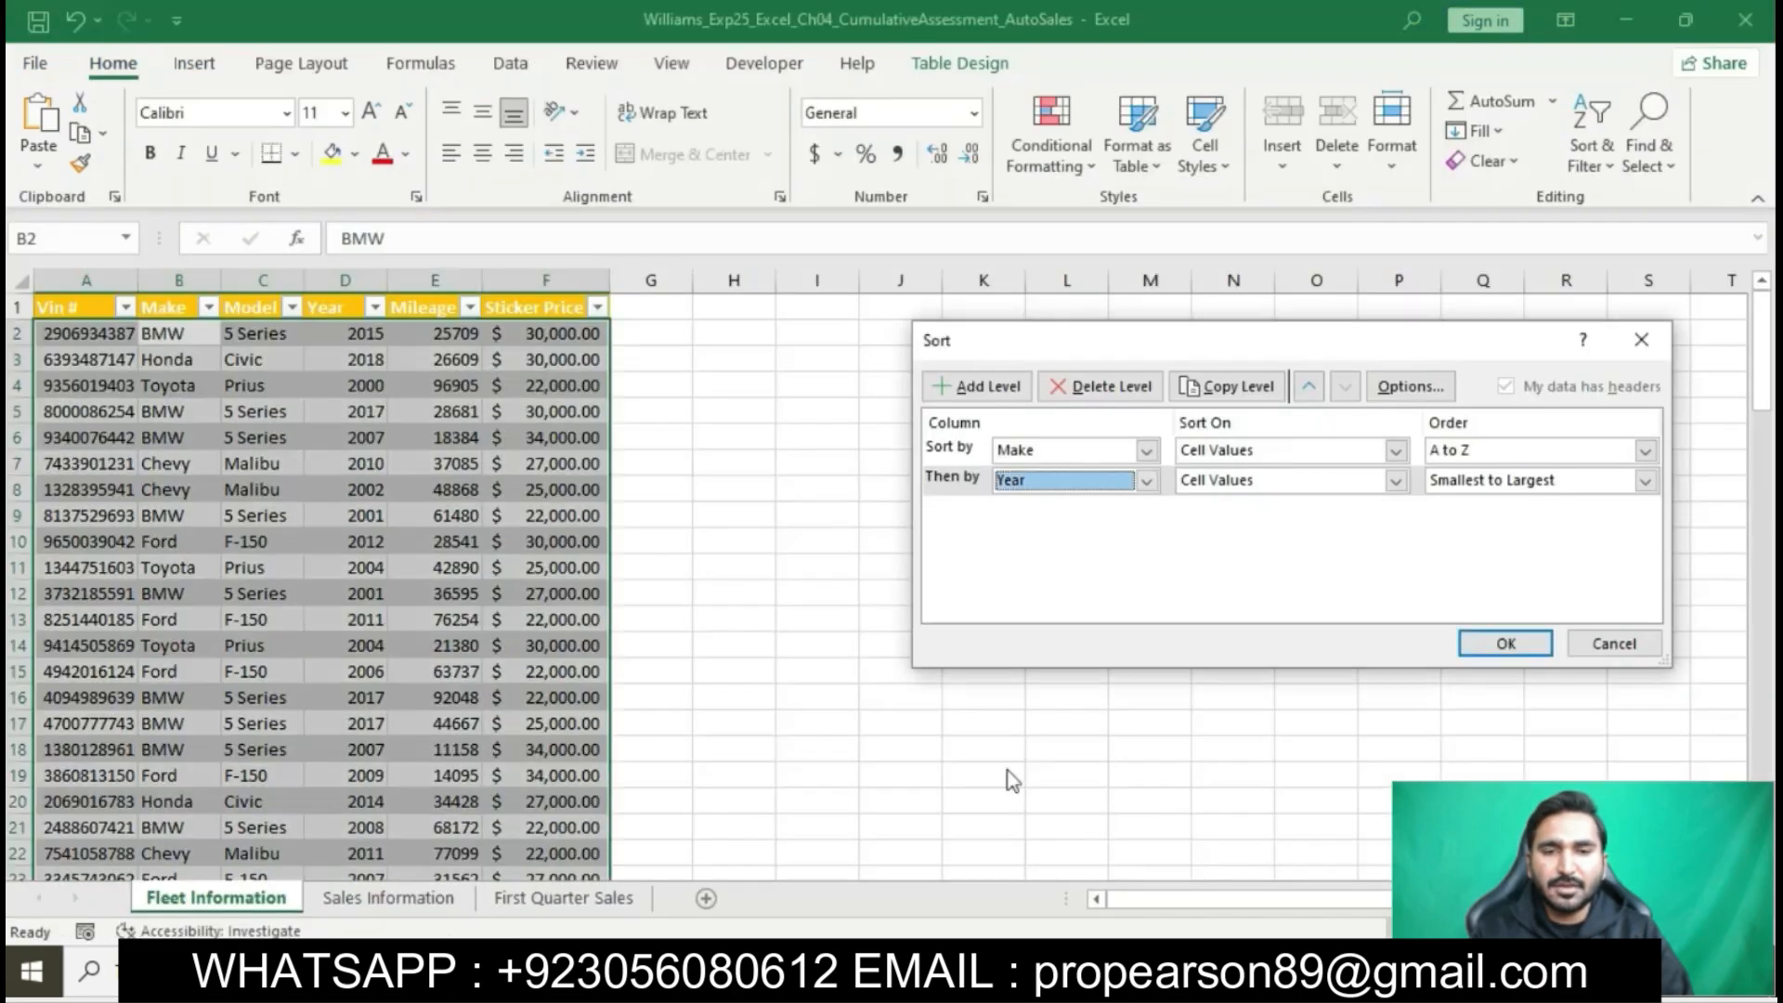
pyautogui.click(977, 392)
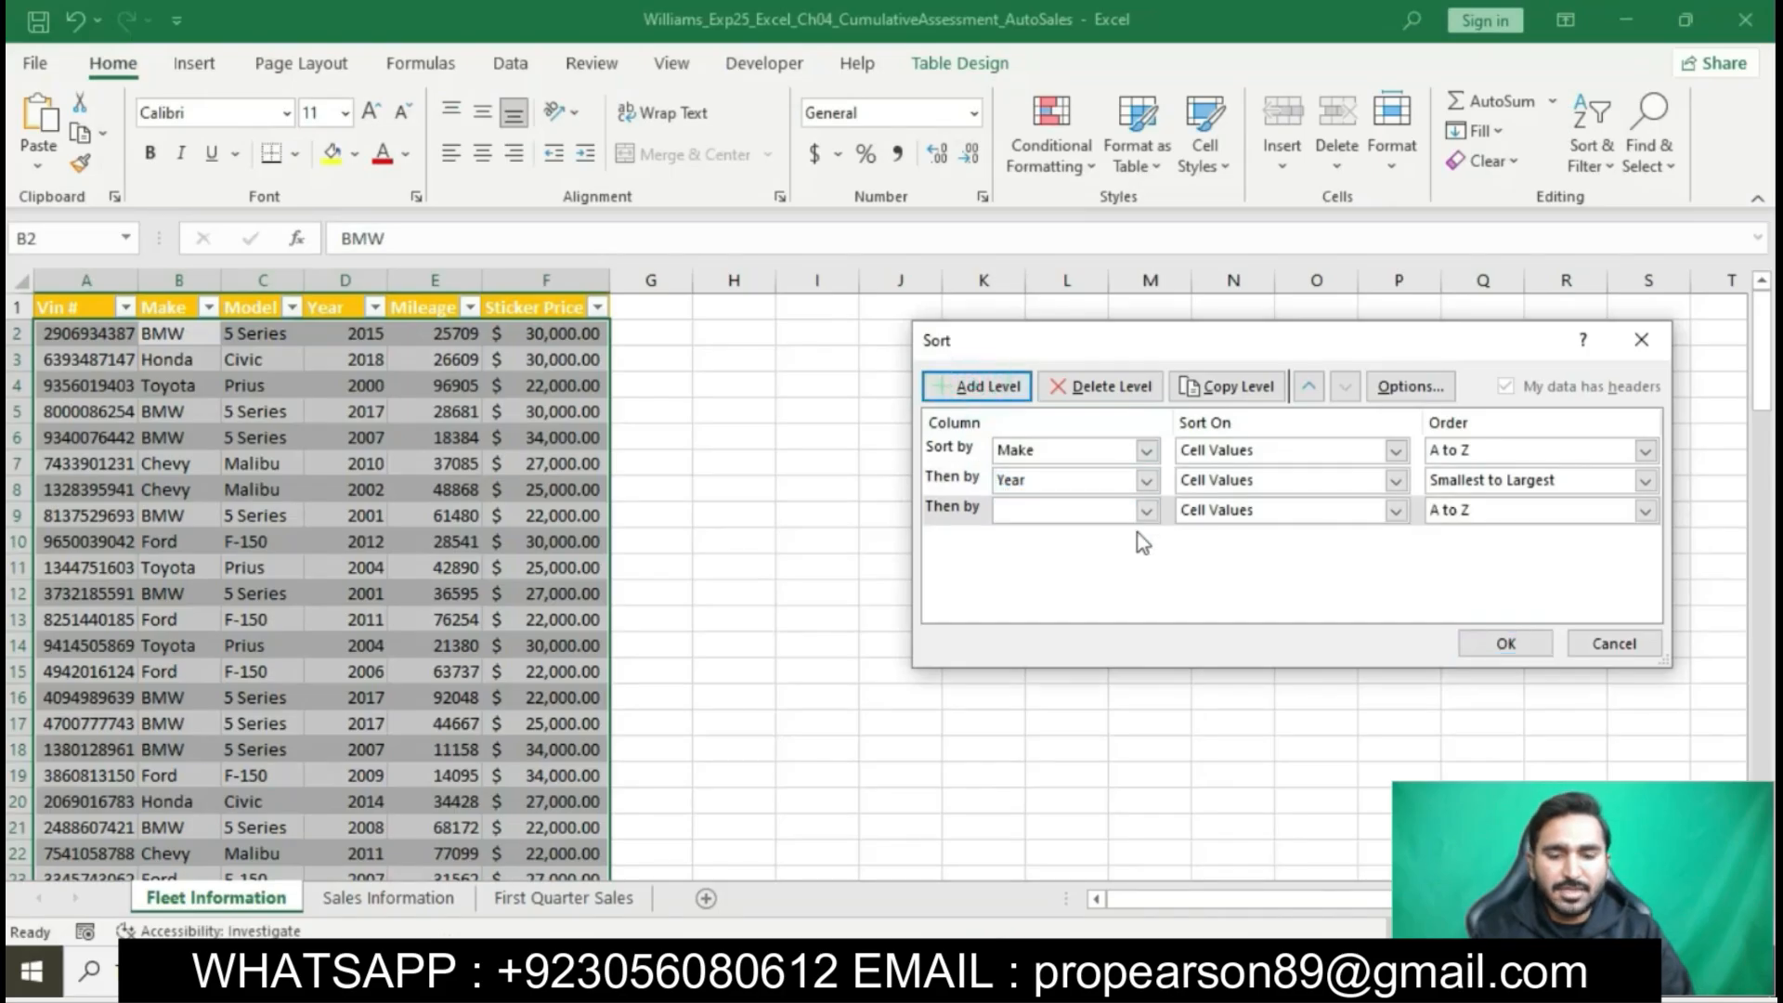
pyautogui.hotkey('alt', 'Tab')
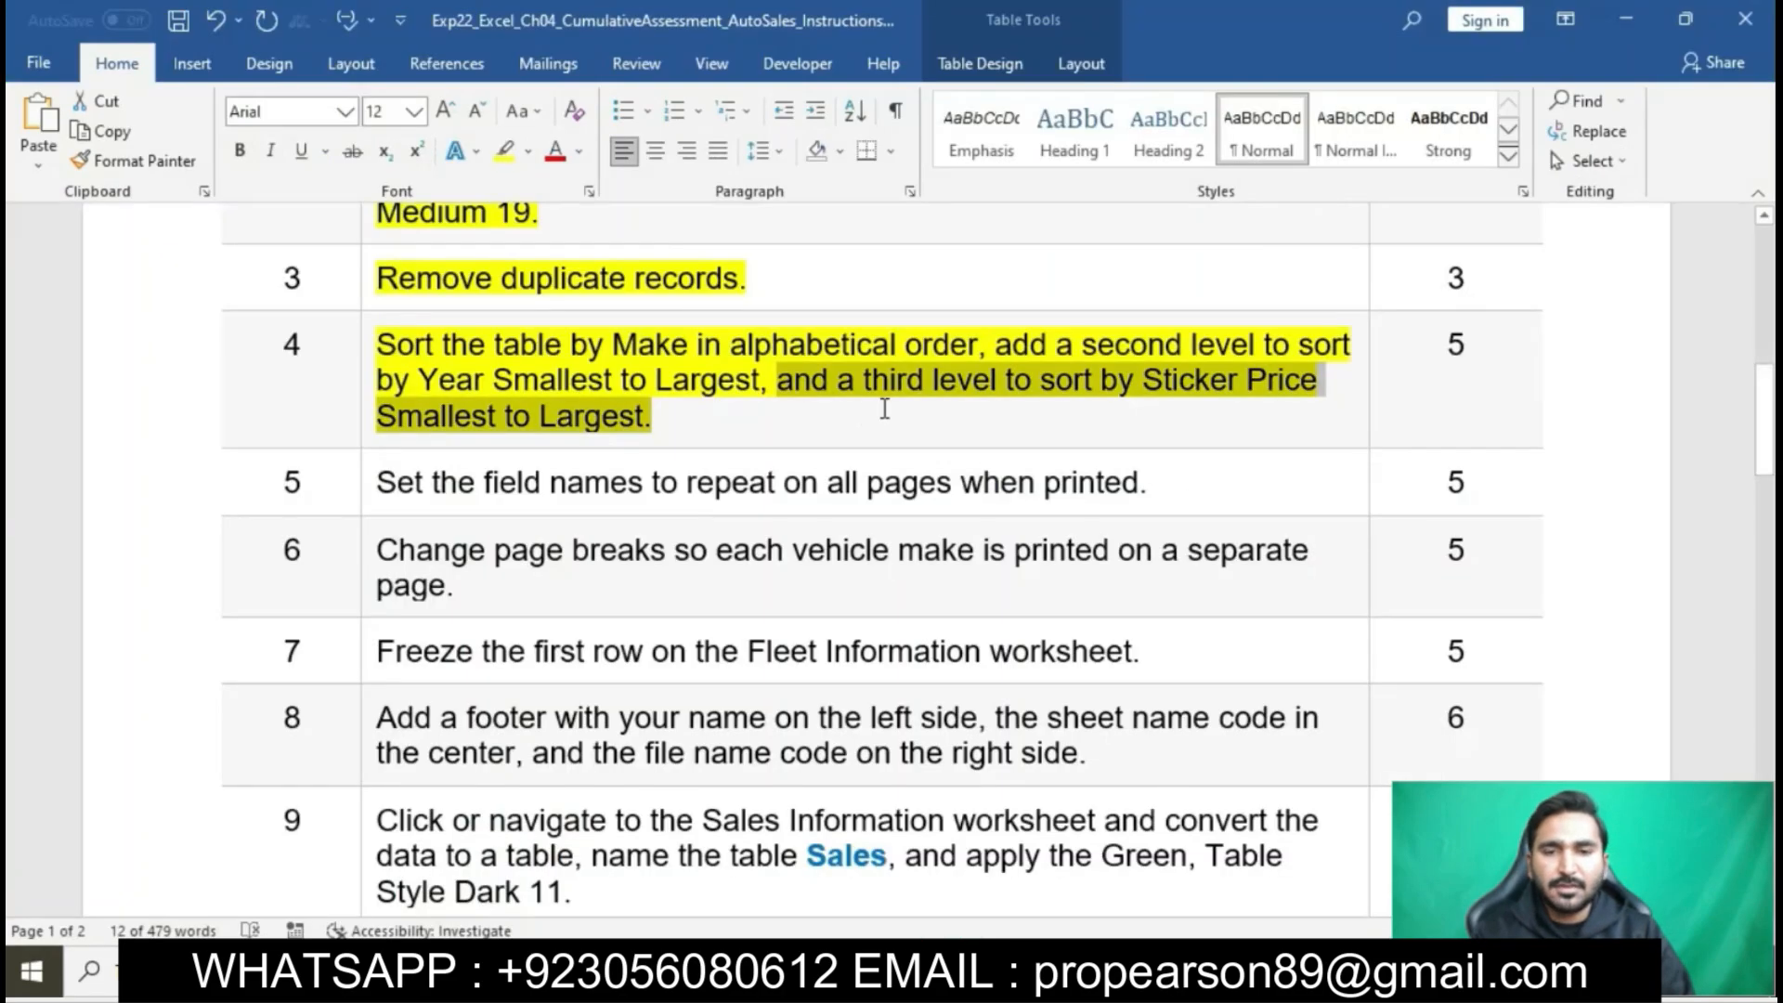
pyautogui.hotkey('alt', 'Tab')
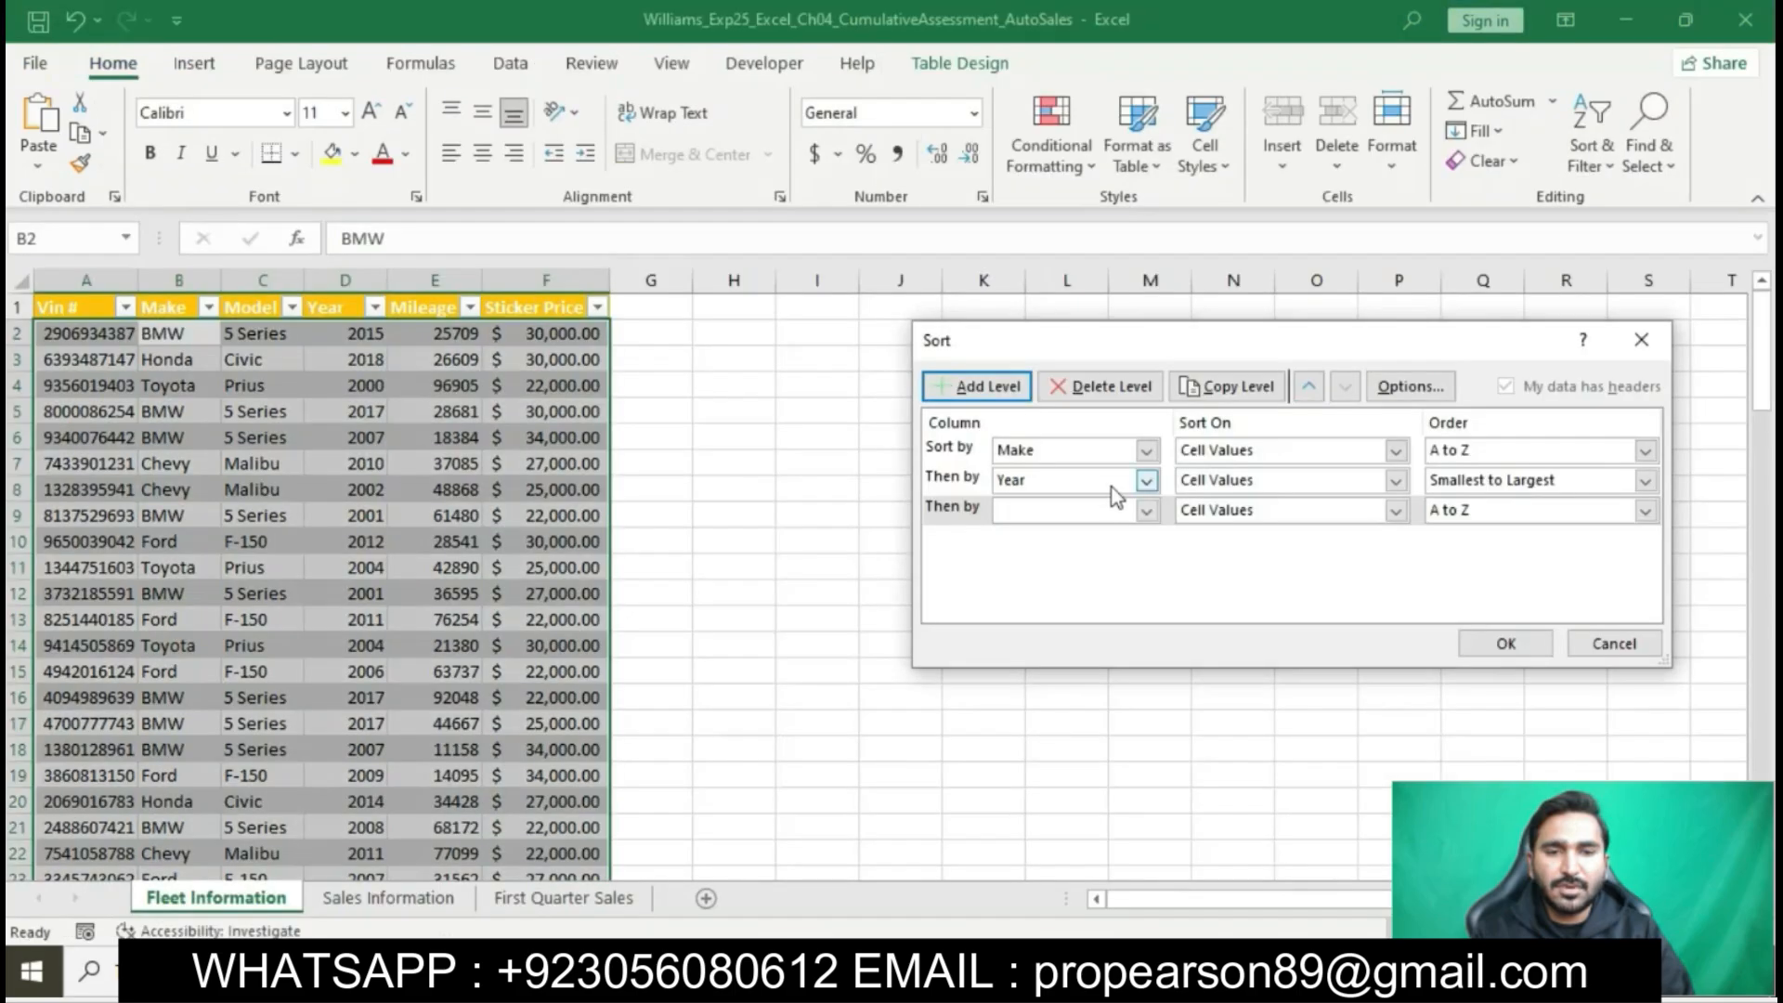
pyautogui.click(1146, 510)
pyautogui.click(1047, 619)
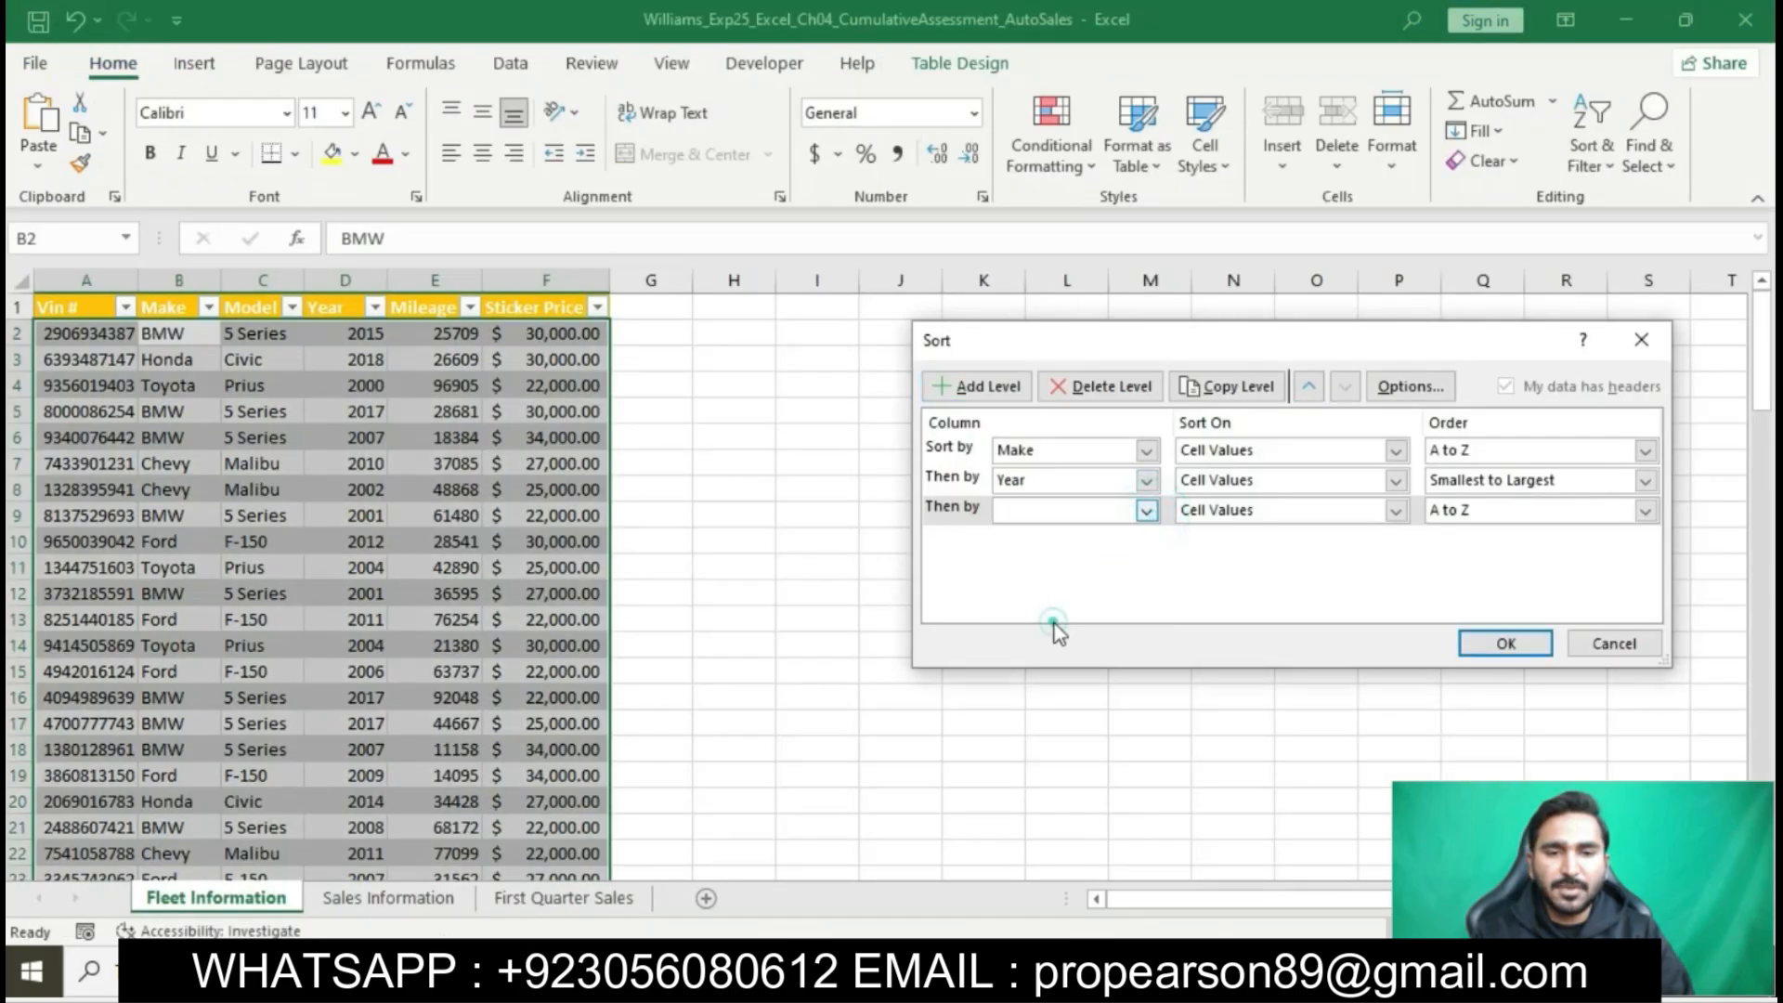
pyautogui.hotkey('alt', 'Tab')
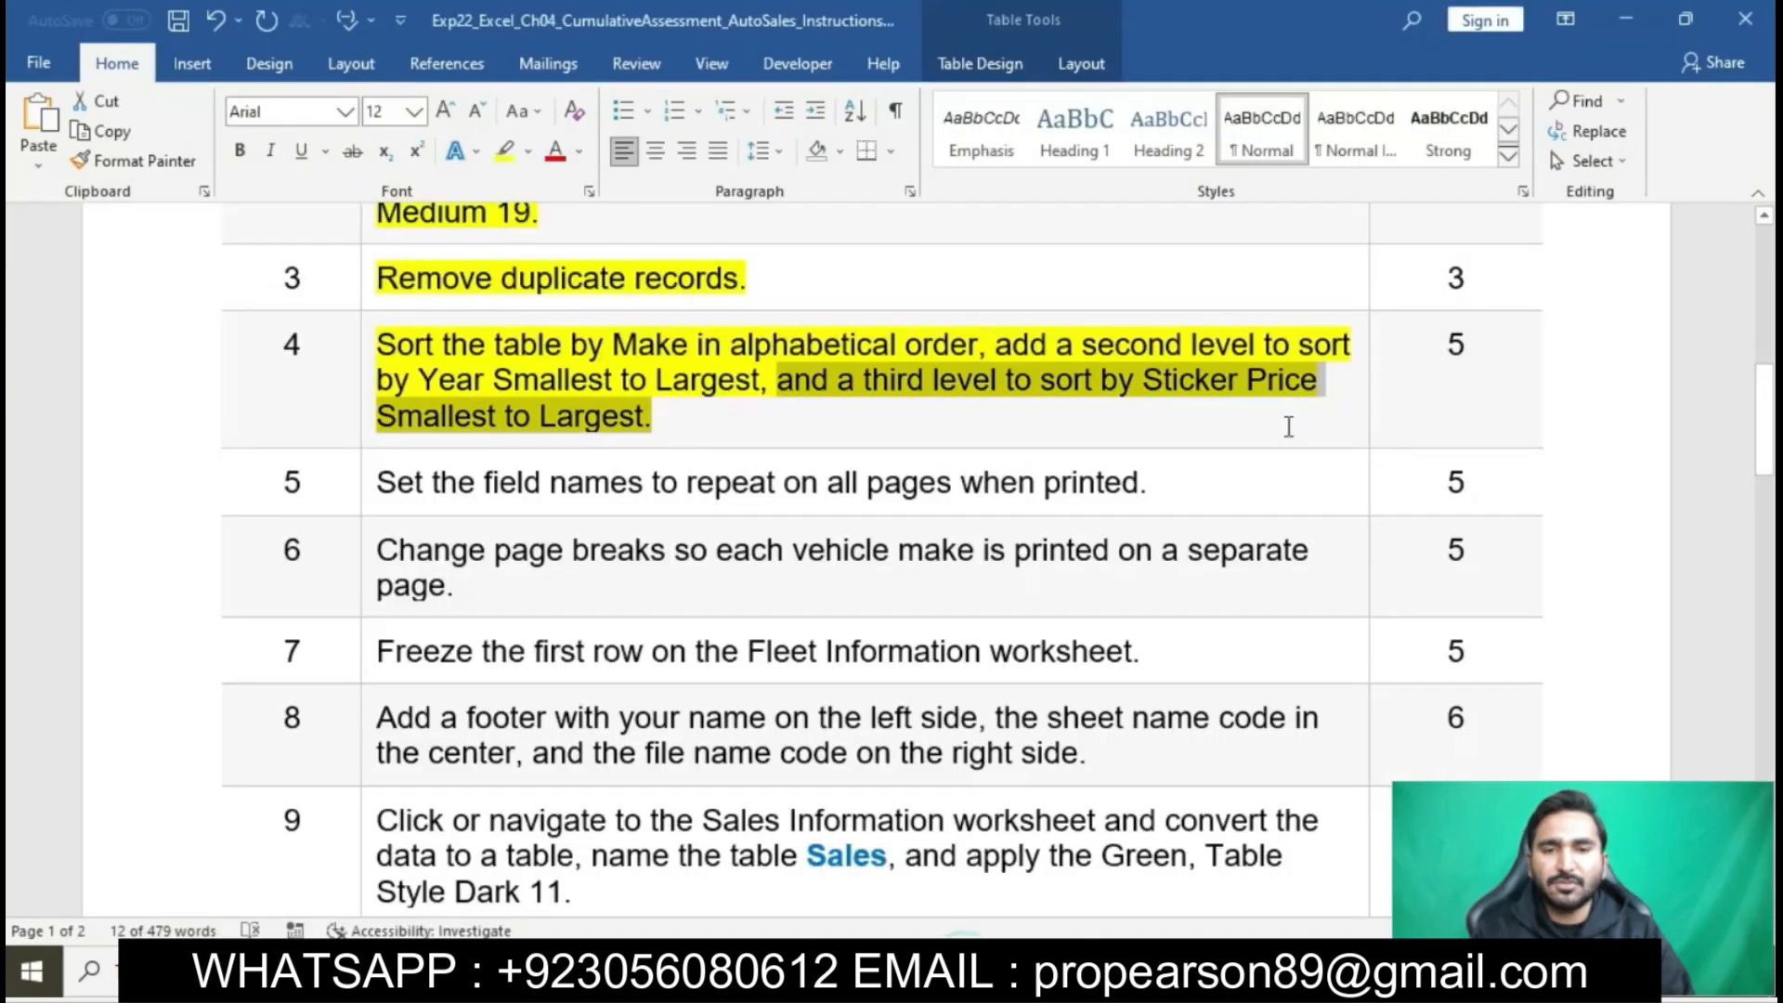
pyautogui.click(597, 439)
pyautogui.hotkey('alt', 'Tab')
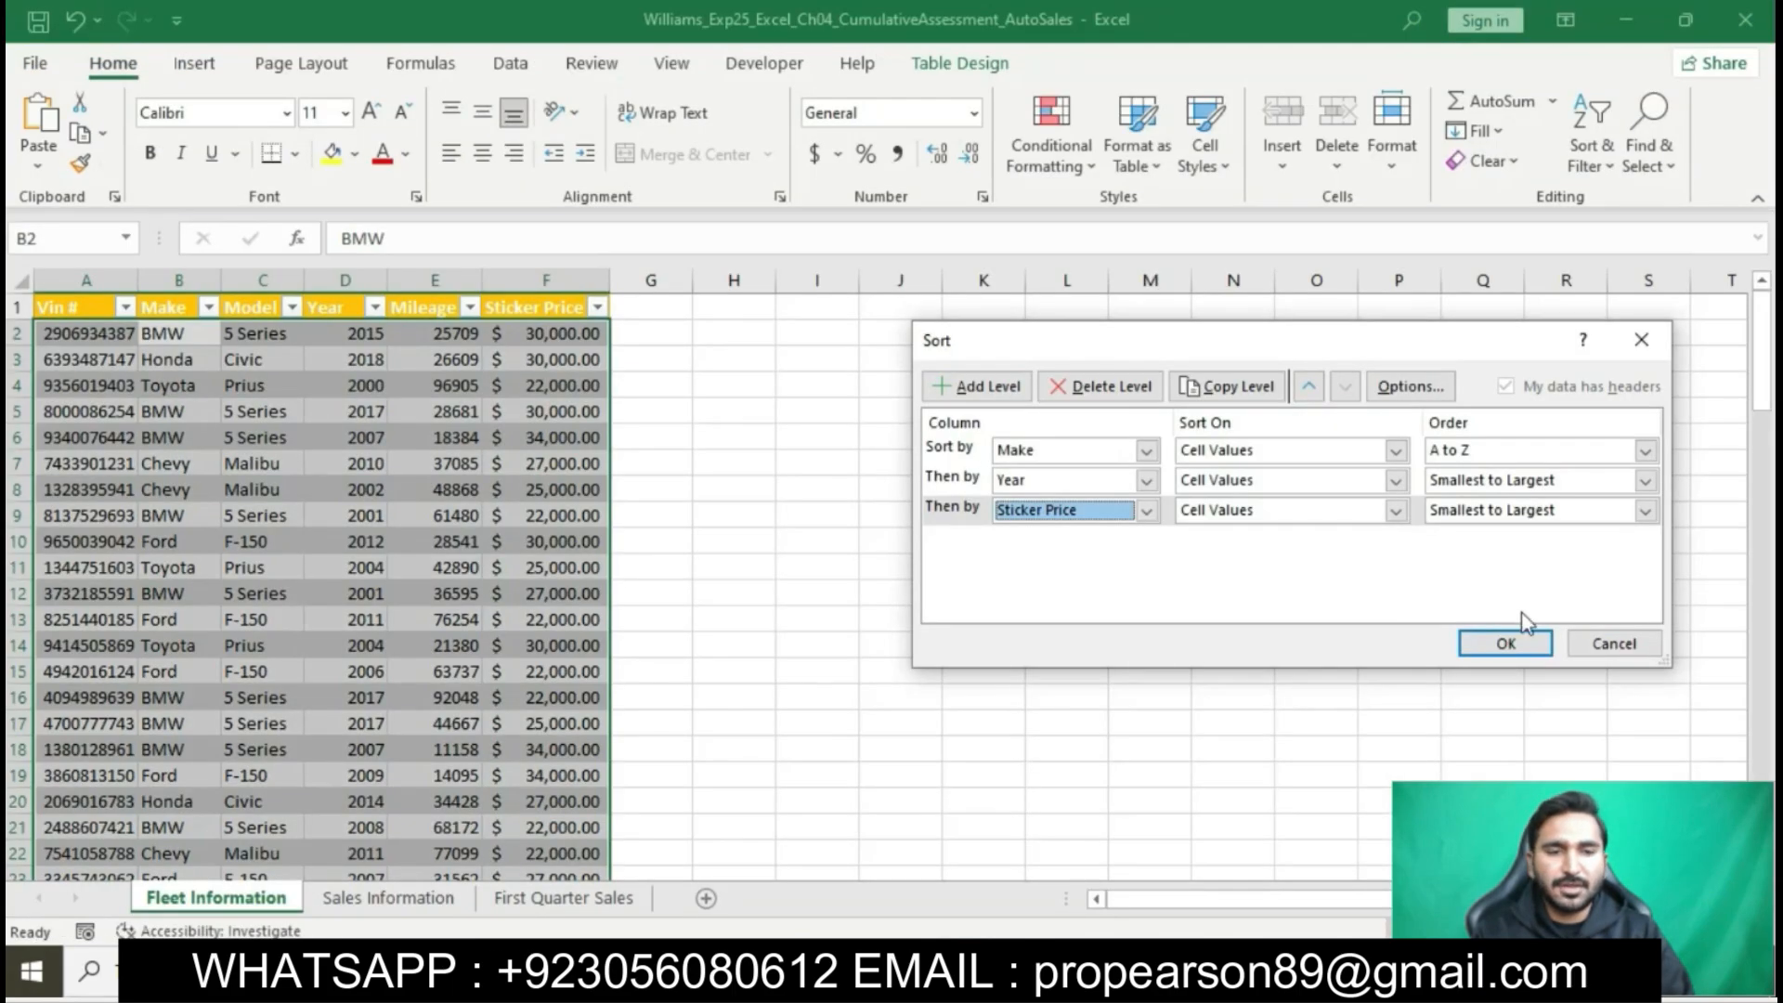
pyautogui.click(1509, 640)
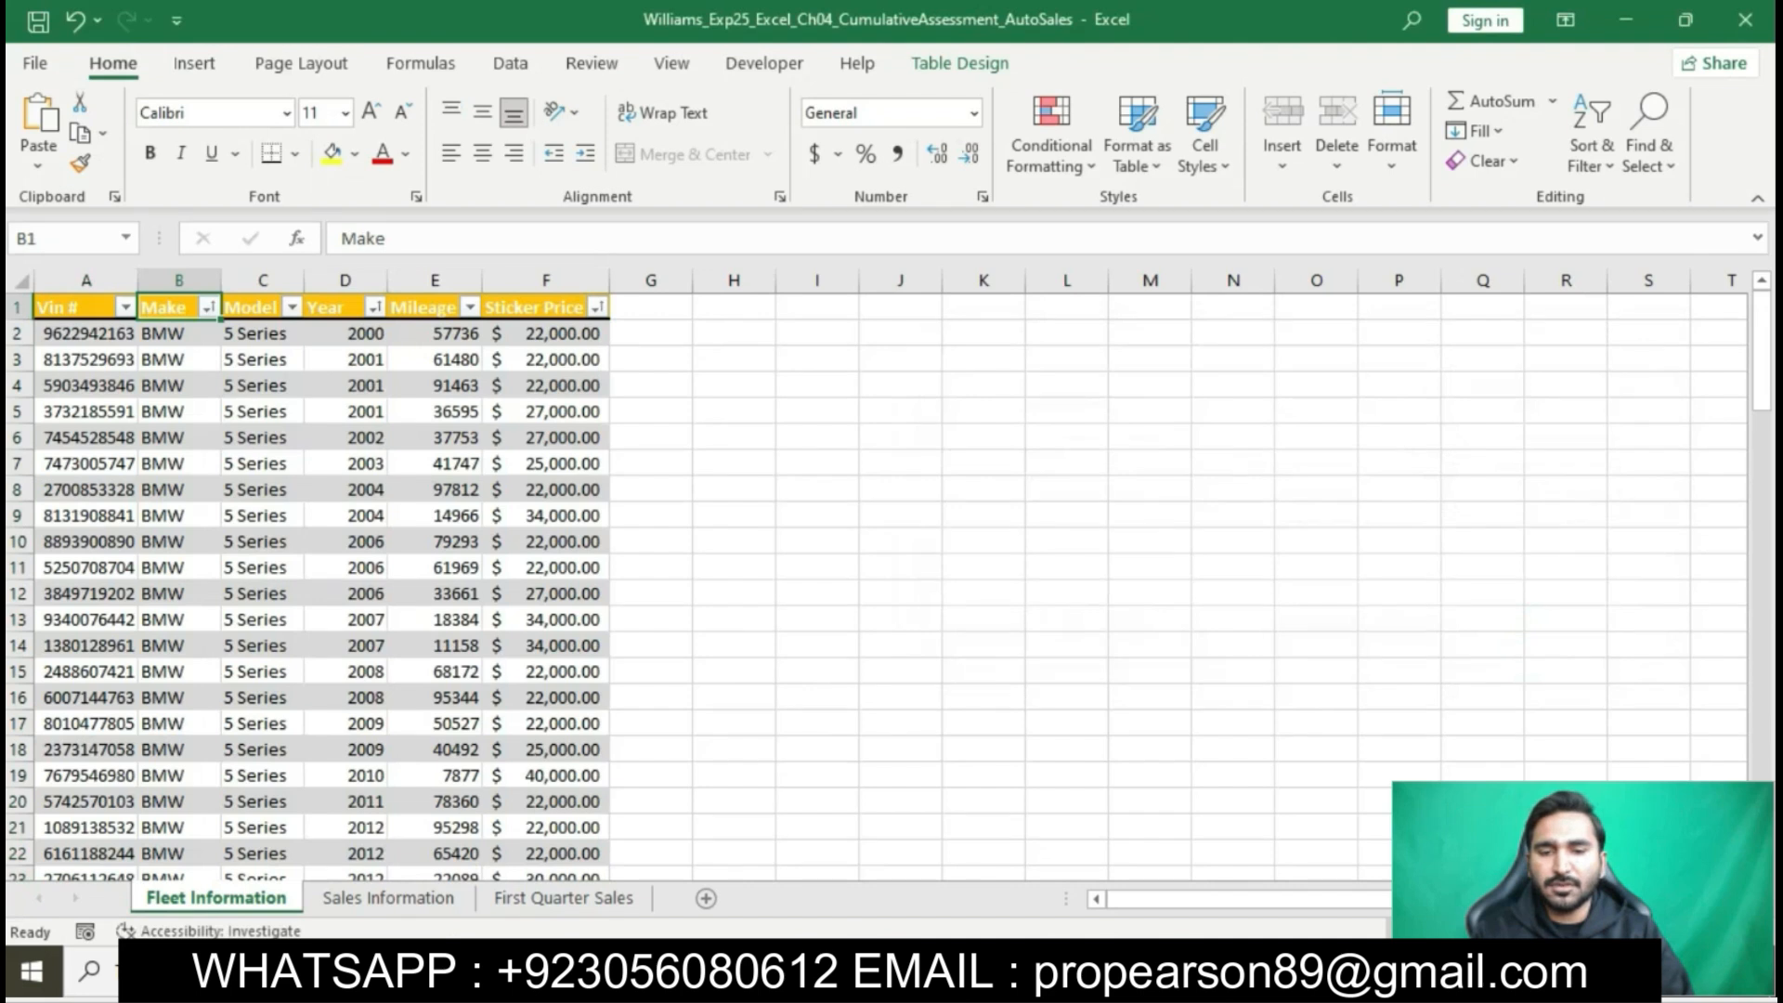
# - Switch to the Word instructions and highlight the step 5 text about repeating field names in yellow
pyautogui.hotkey('alt', 'Tab')
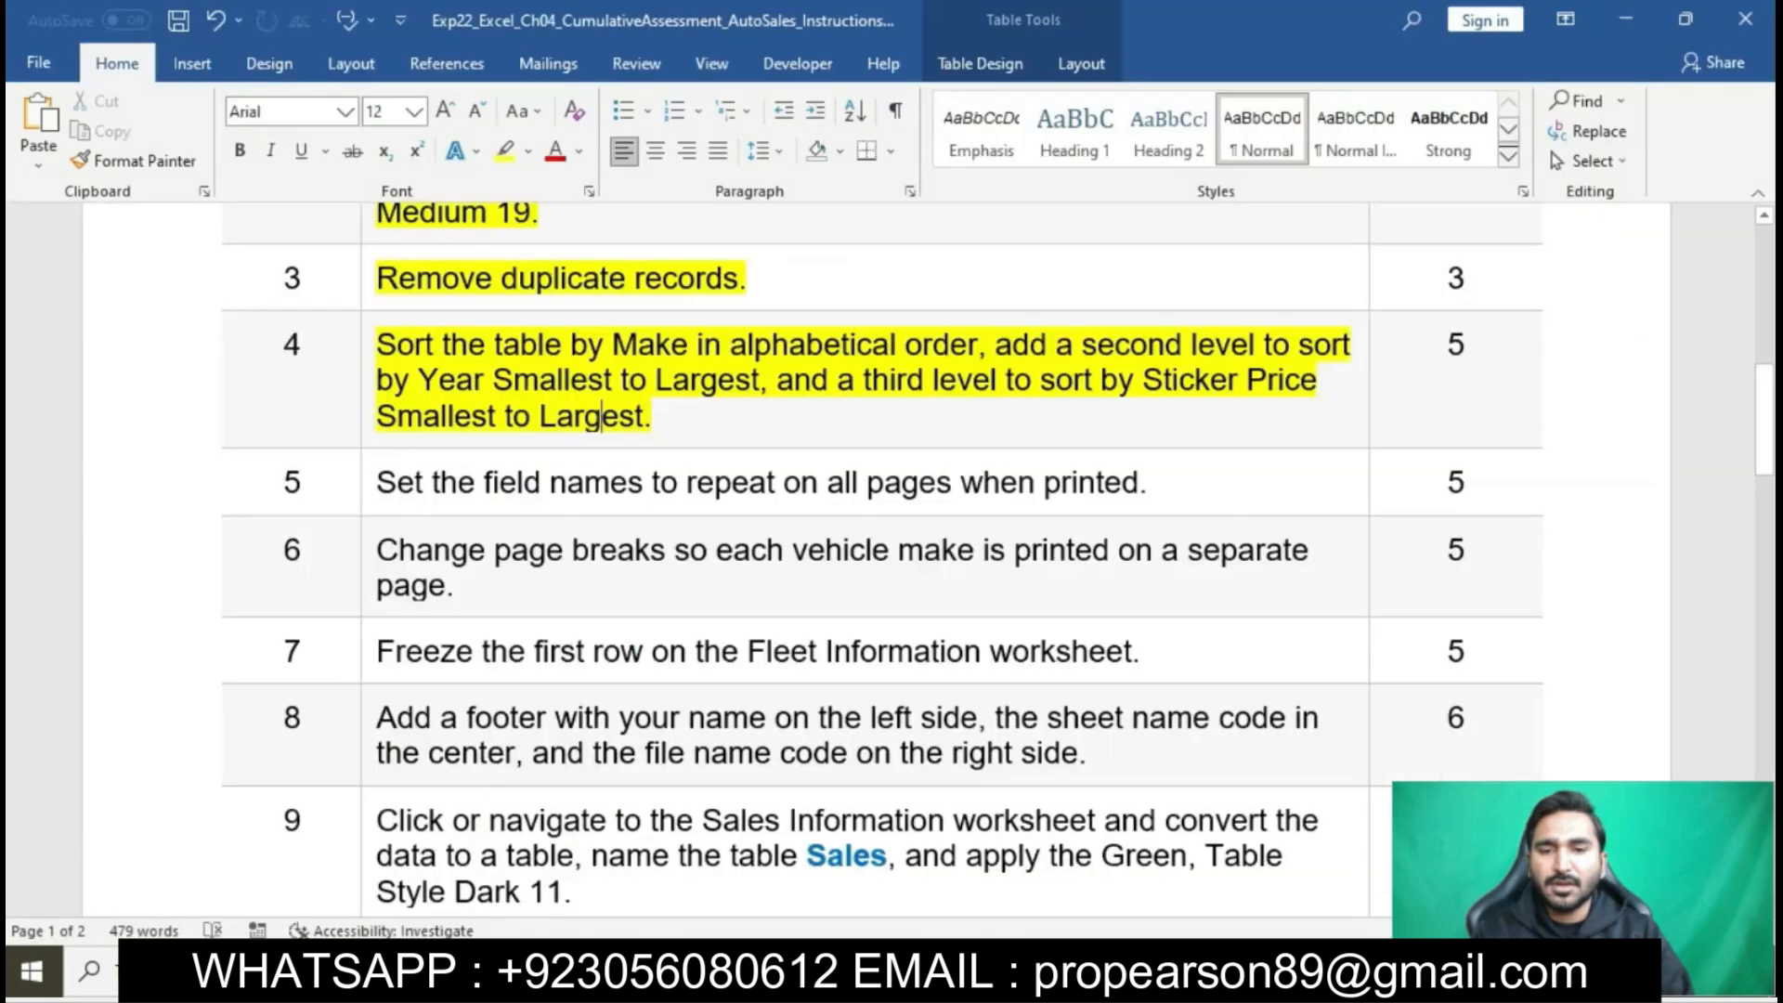
pyautogui.click(370, 482)
pyautogui.click(478, 433)
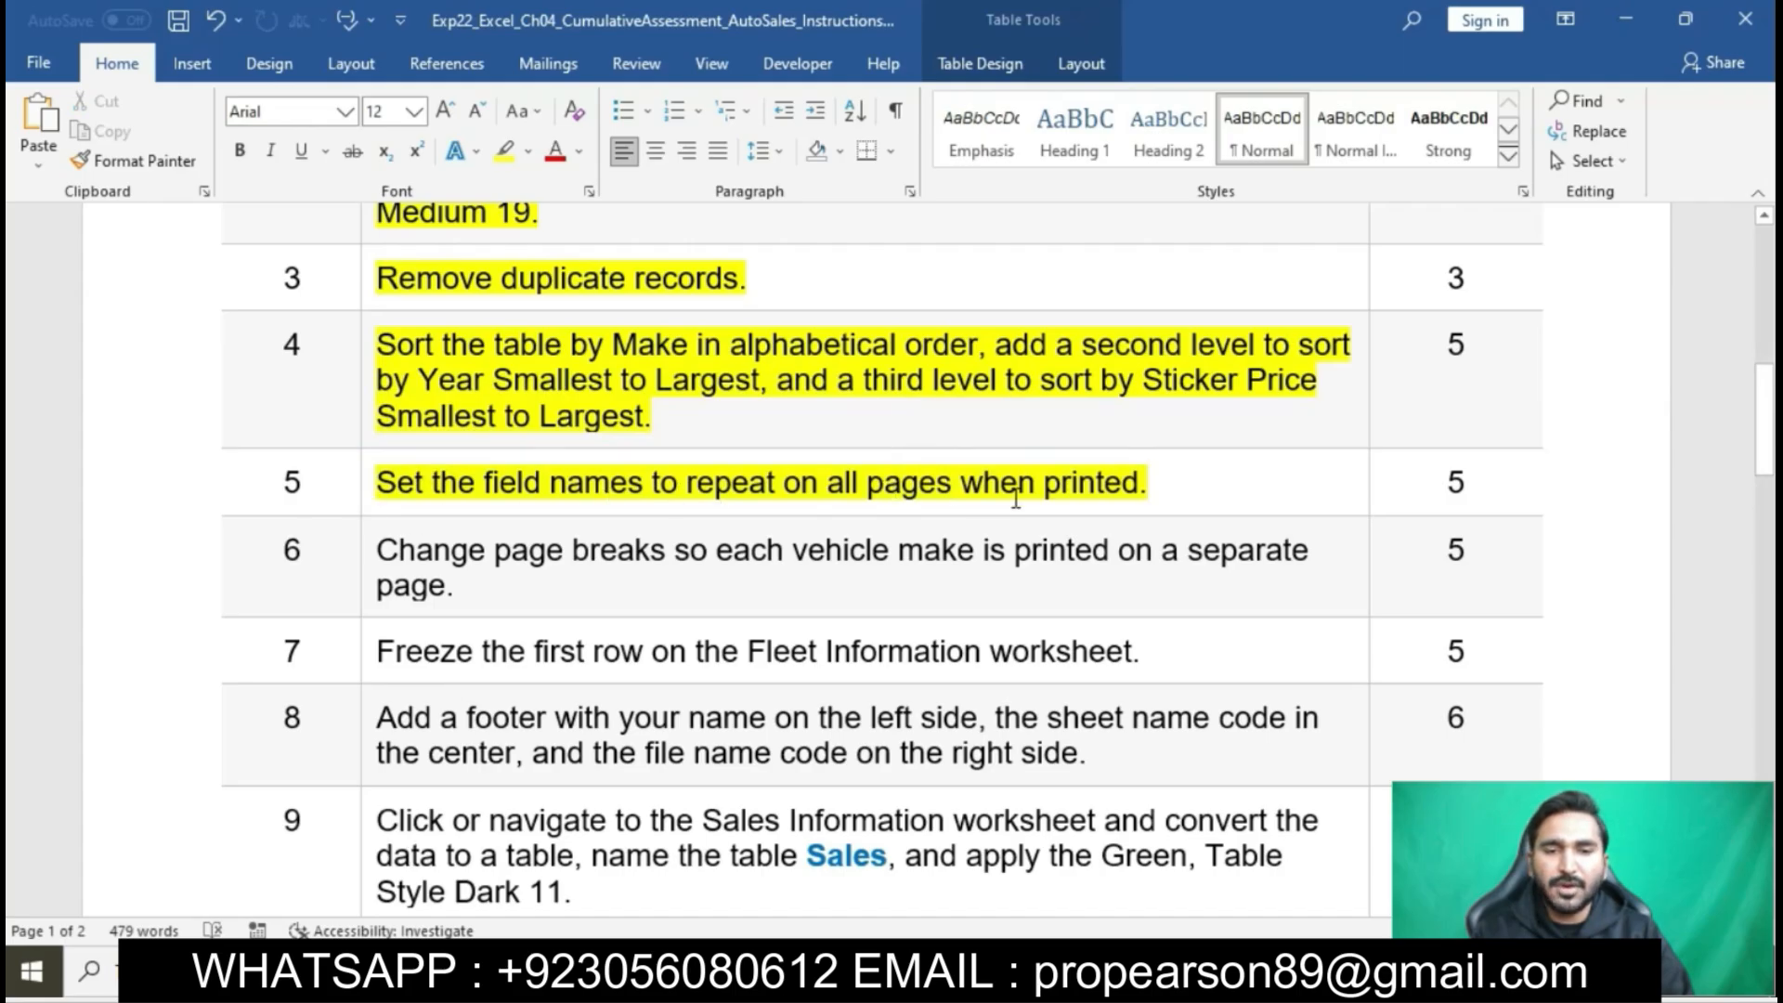
# - Switch to Excel and set row 1 ($1:$1) of the Fleet Information sheet to repeat at the top of printed pages
pyautogui.hotkey('alt', 'Tab')
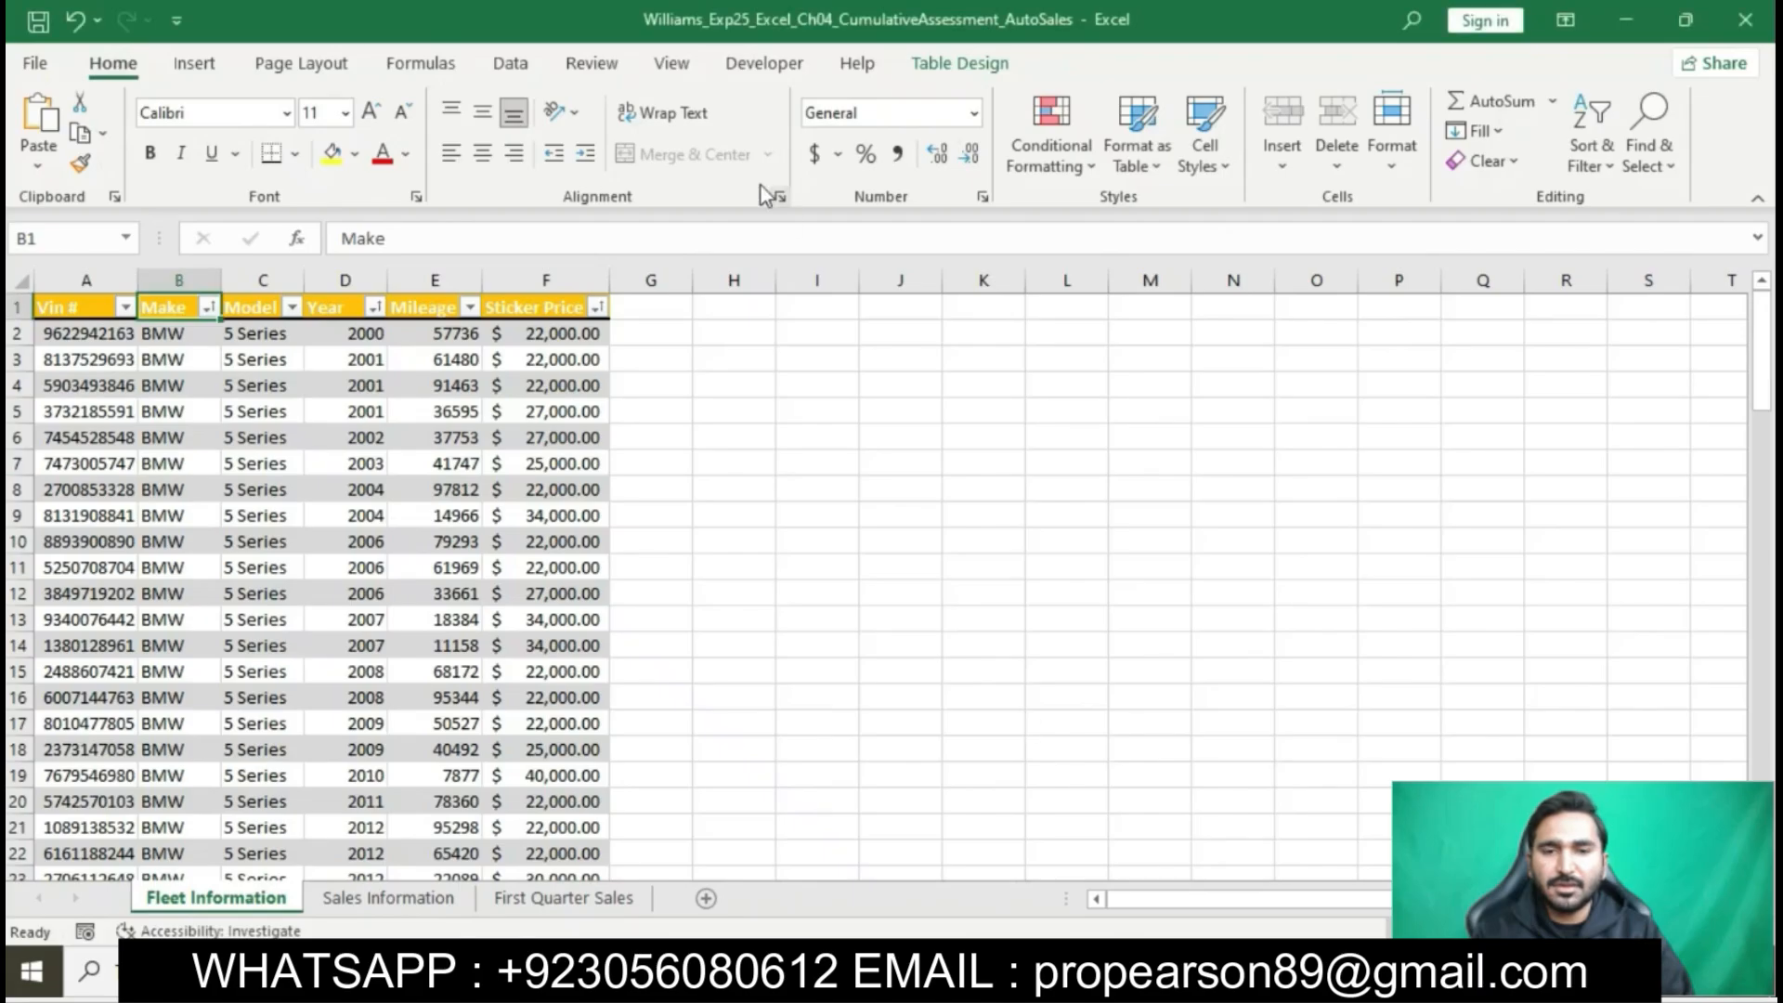
pyautogui.click(301, 63)
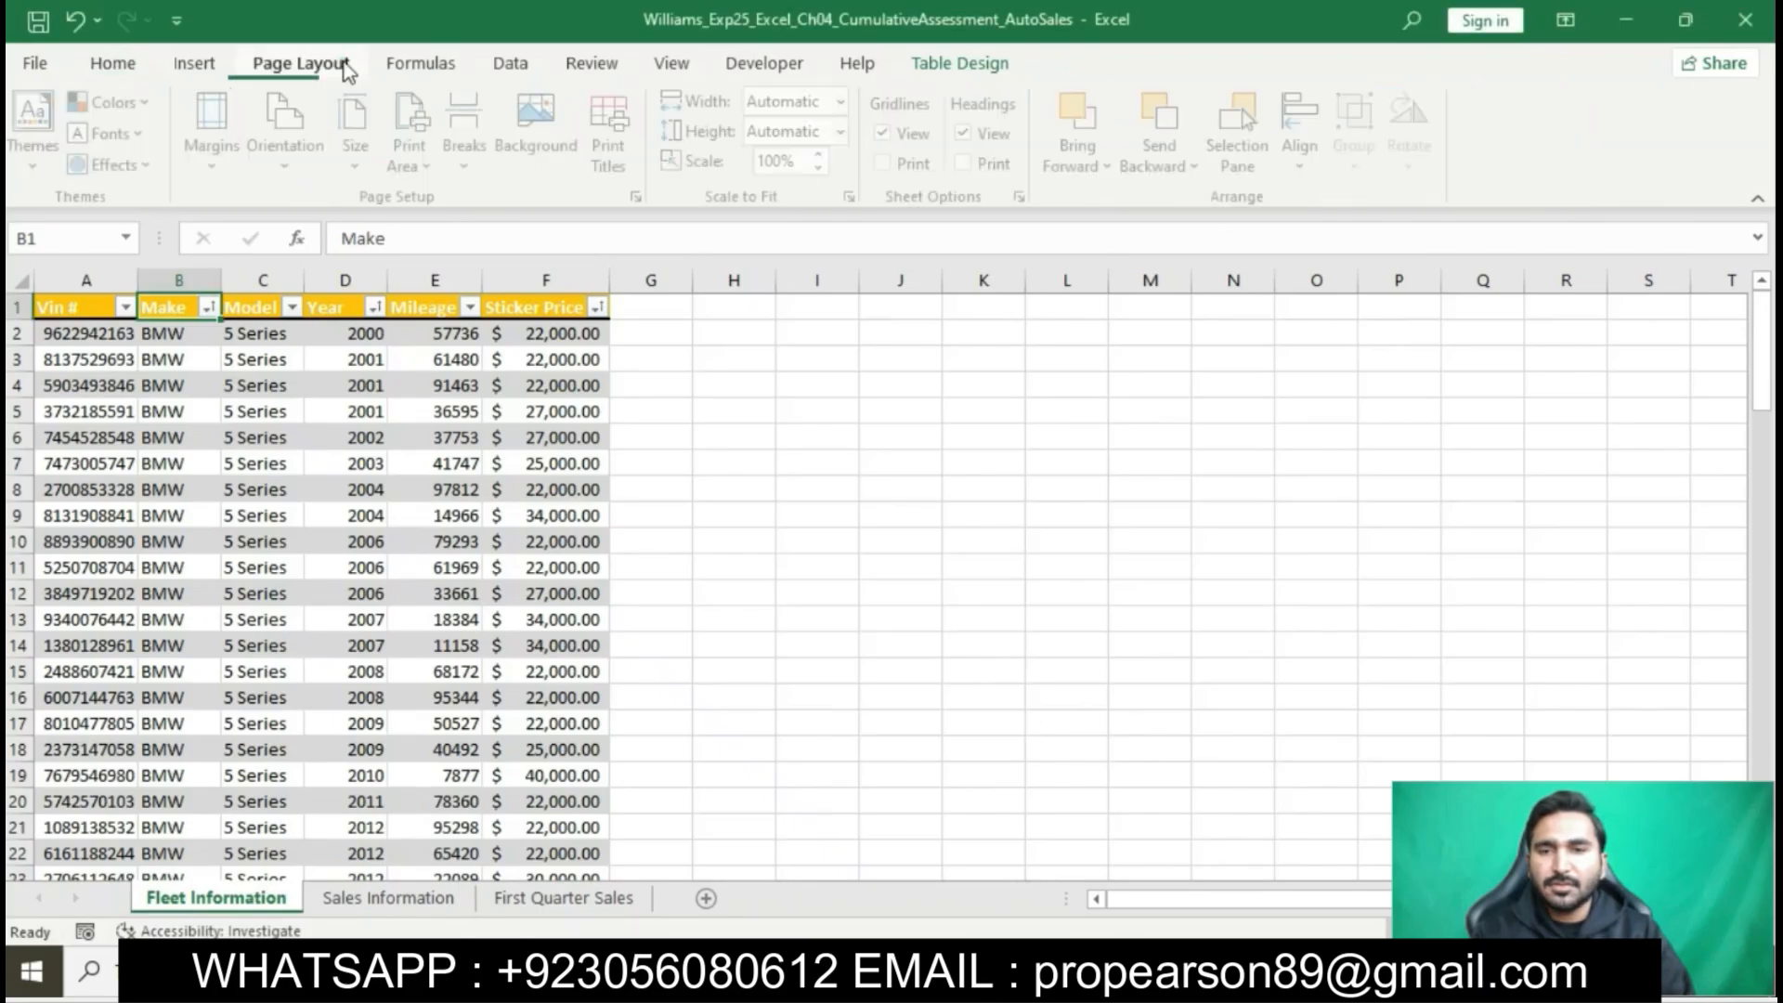
pyautogui.click(642, 197)
pyautogui.click(1278, 253)
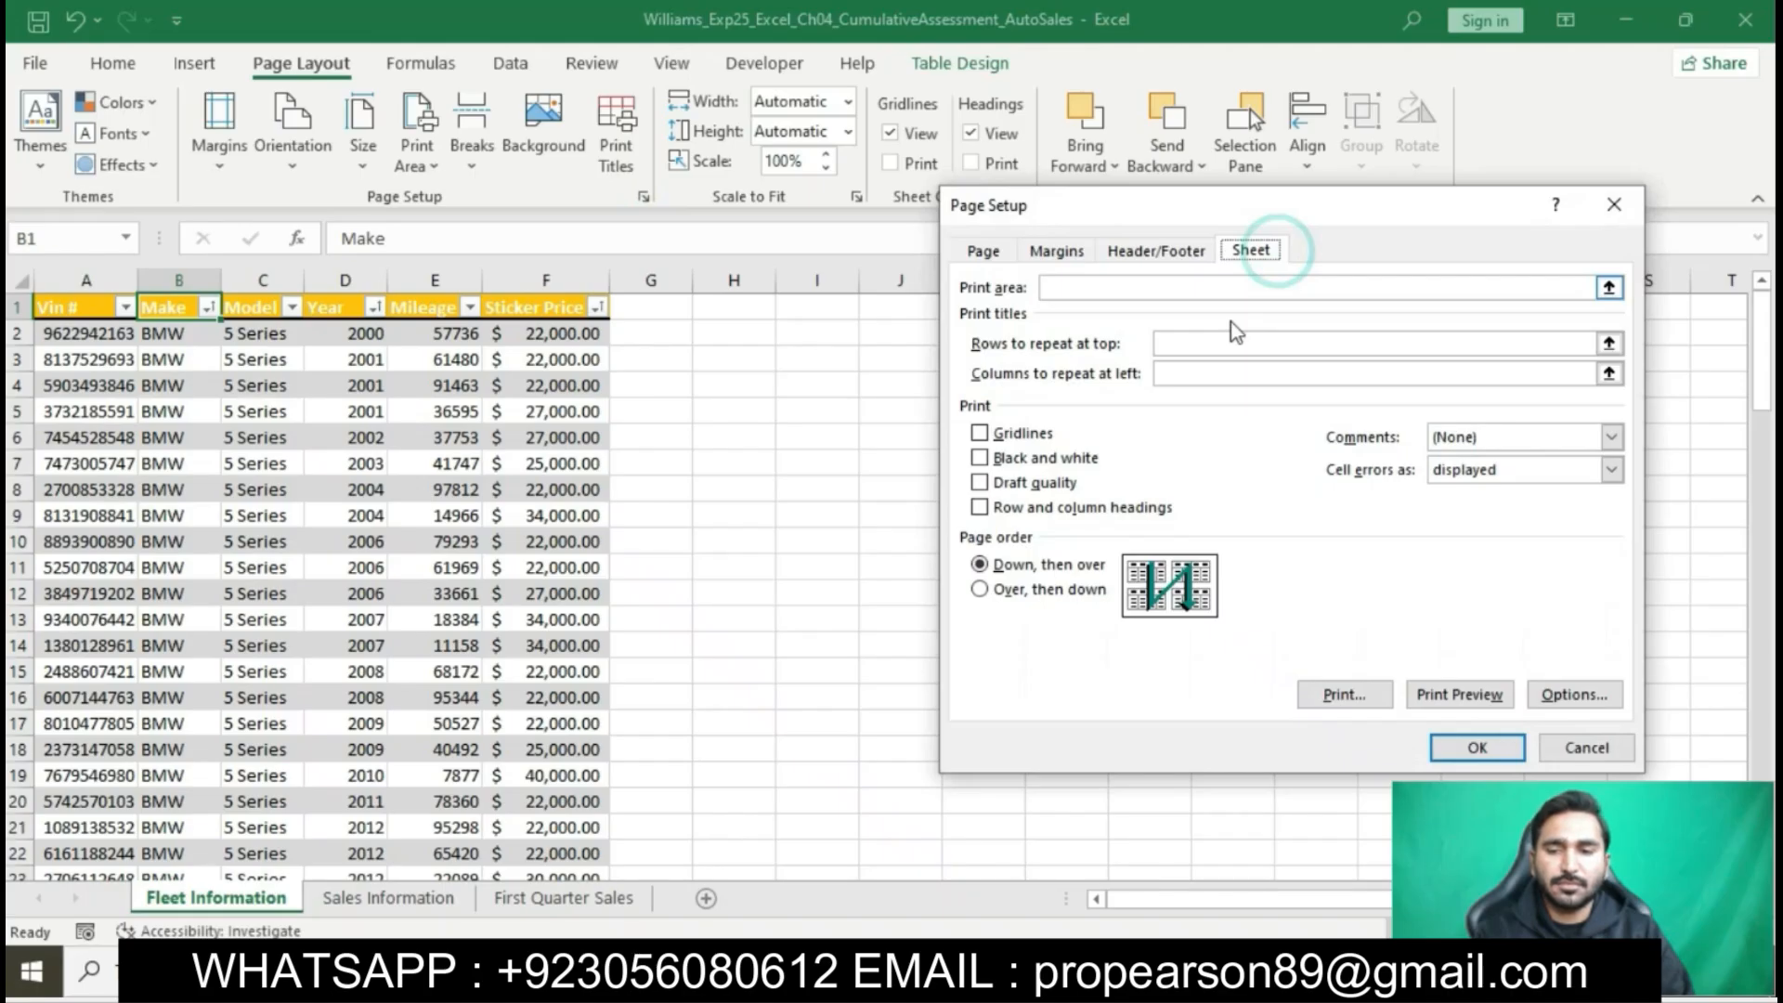
pyautogui.click(1223, 342)
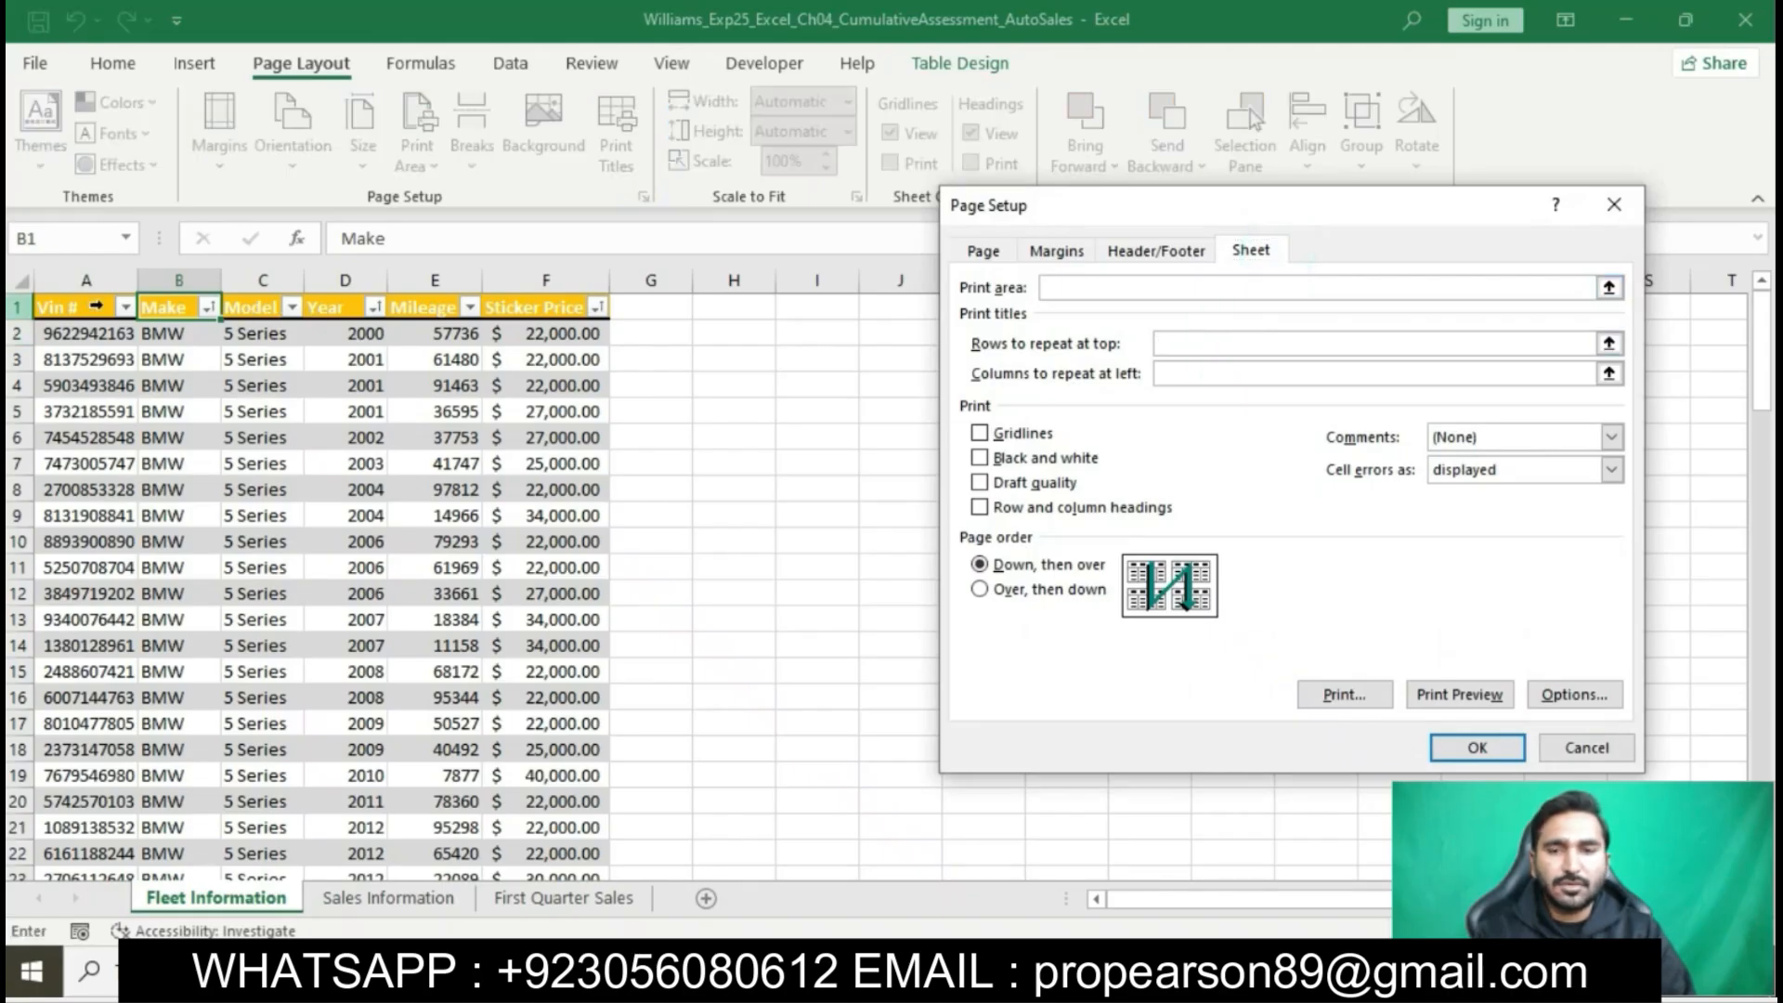
pyautogui.click(18, 307)
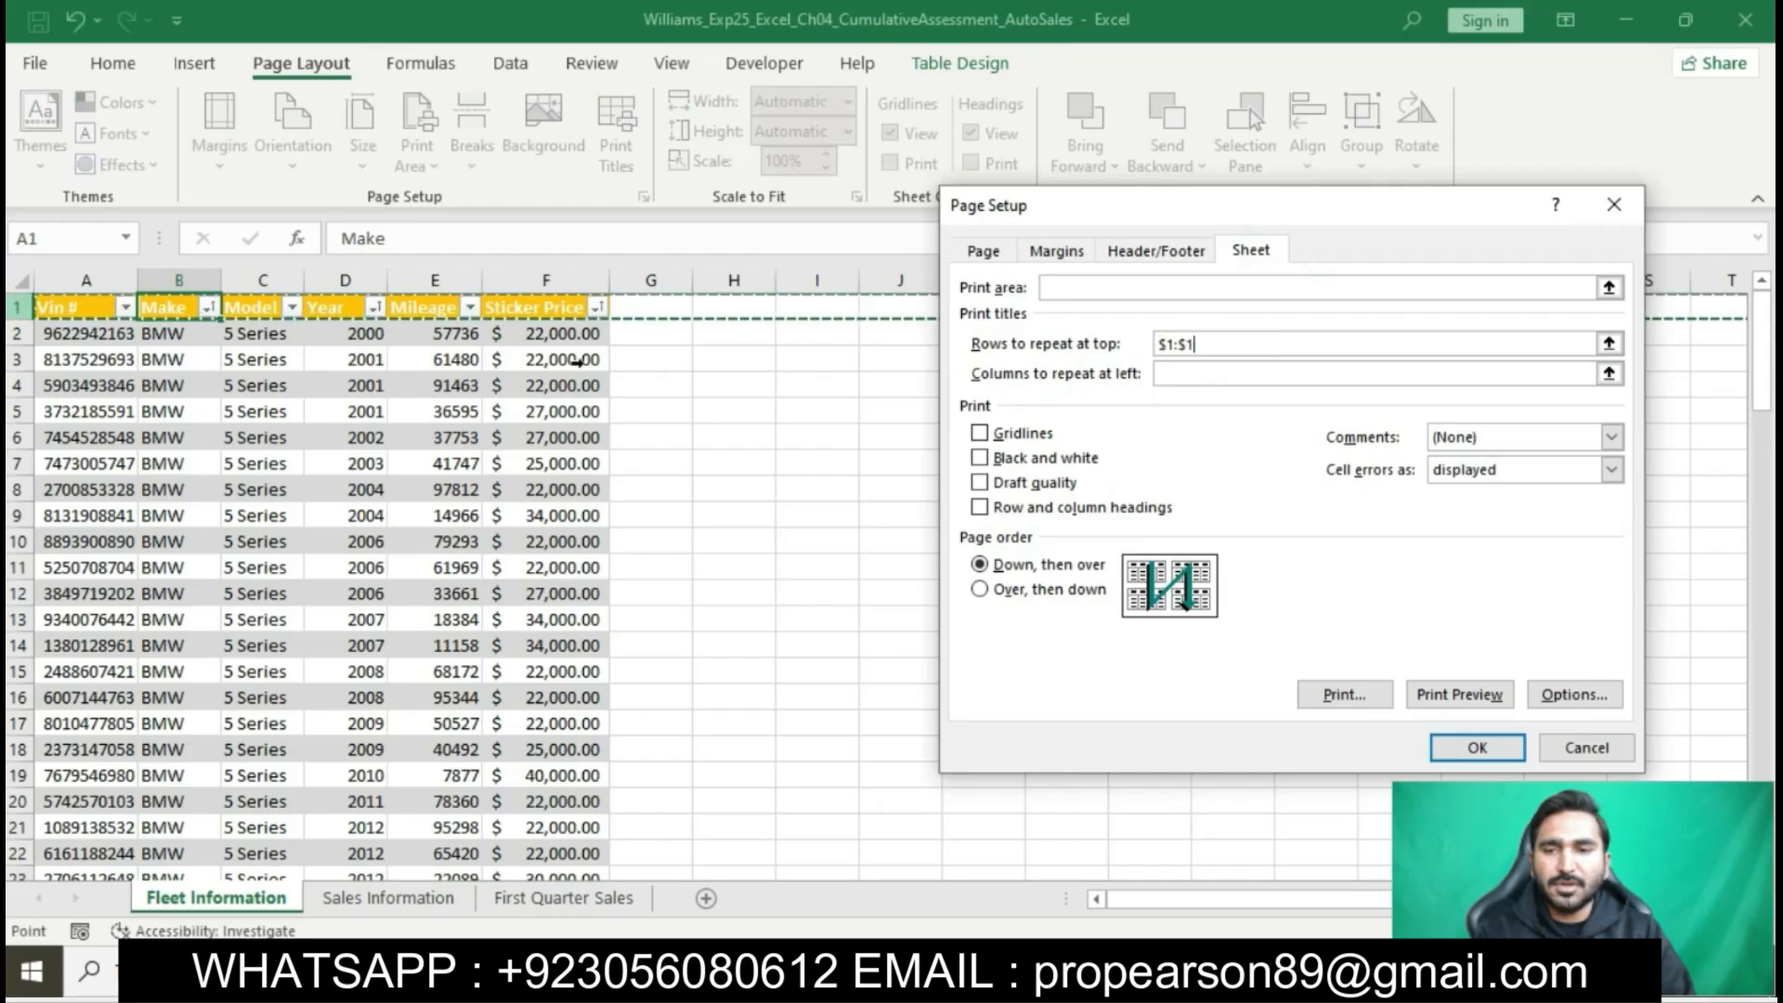
pyautogui.click(1477, 747)
# - Return to the Word instructions and highlight the step 6 text about page breaks per vehicle make in yellow
pyautogui.hotkey('alt', 'Tab')
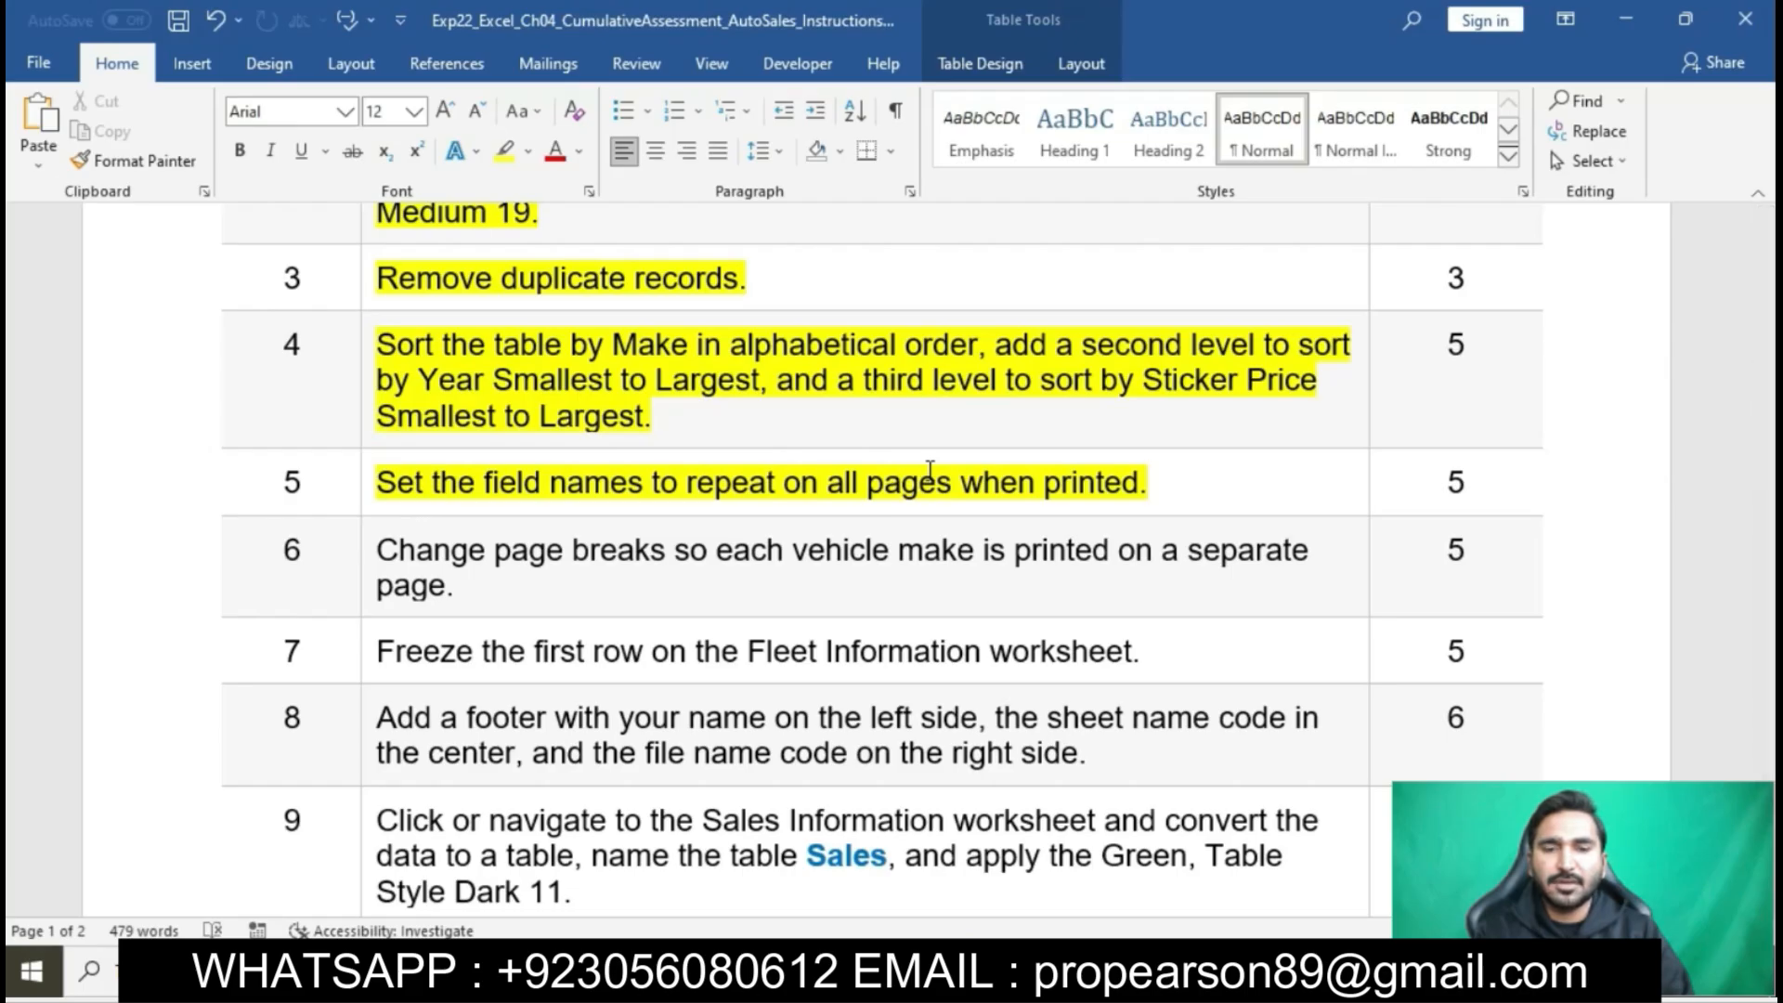
pyautogui.scroll(-1, 749, 517)
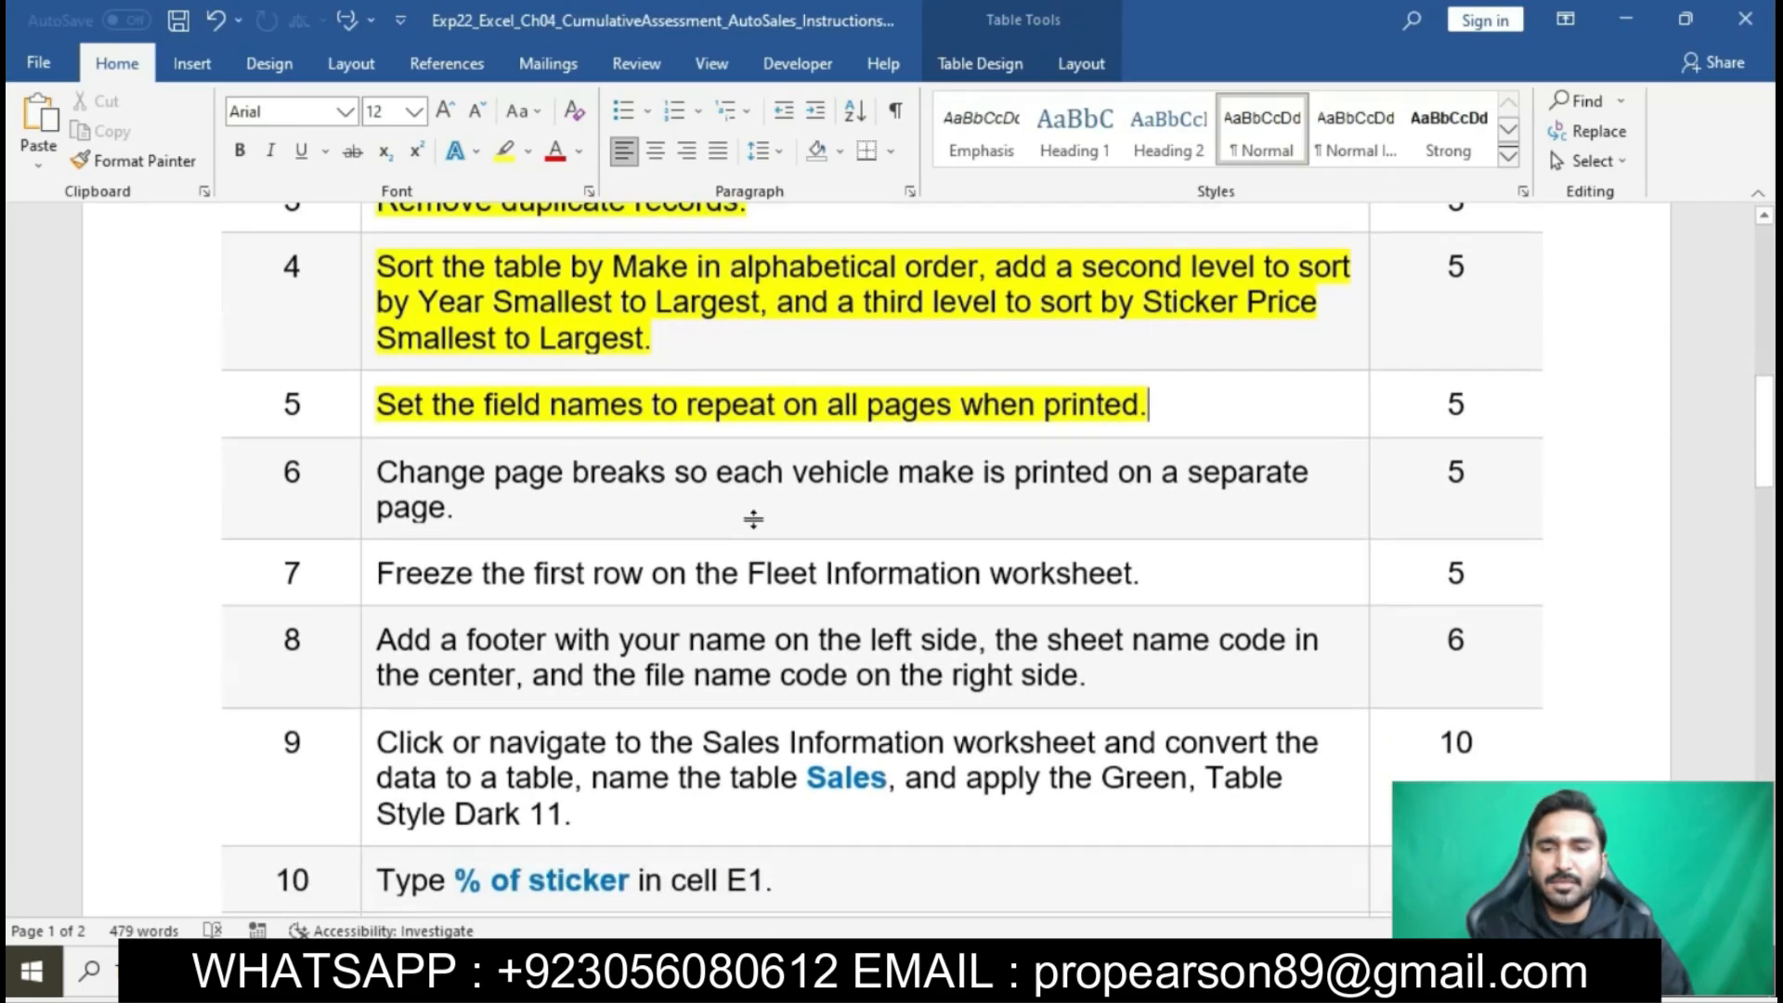
pyautogui.click(364, 446)
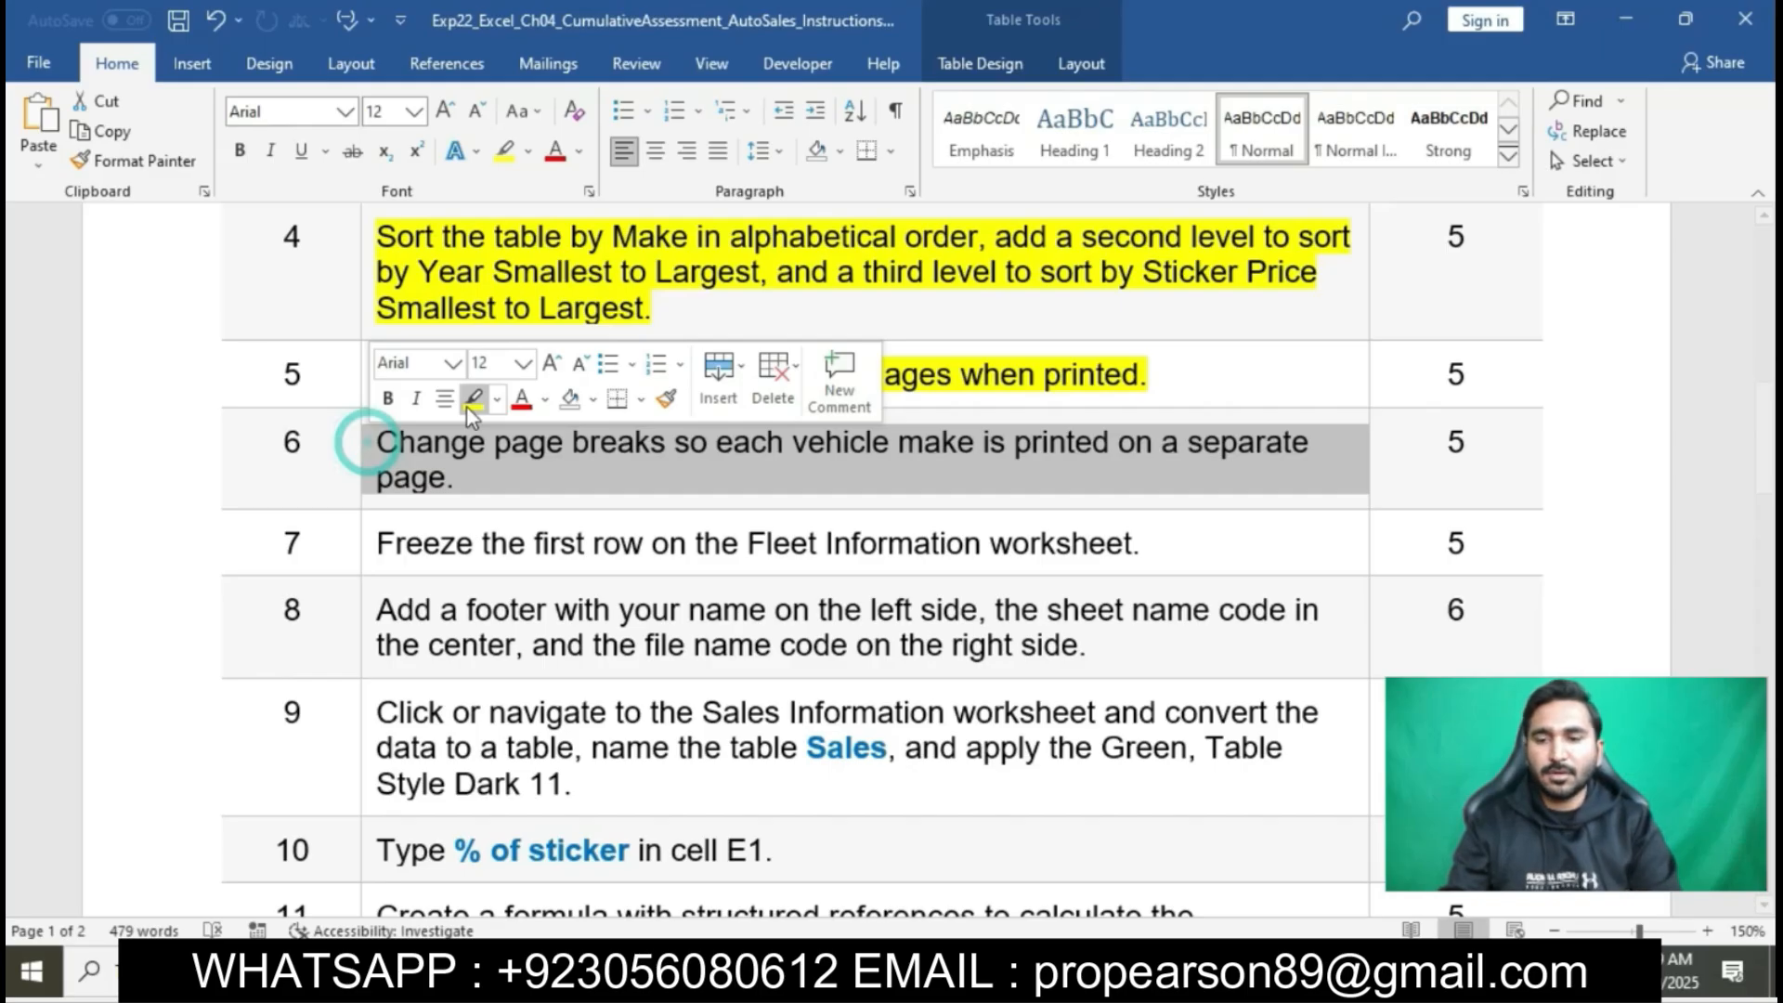
pyautogui.click(467, 405)
pyautogui.click(504, 455)
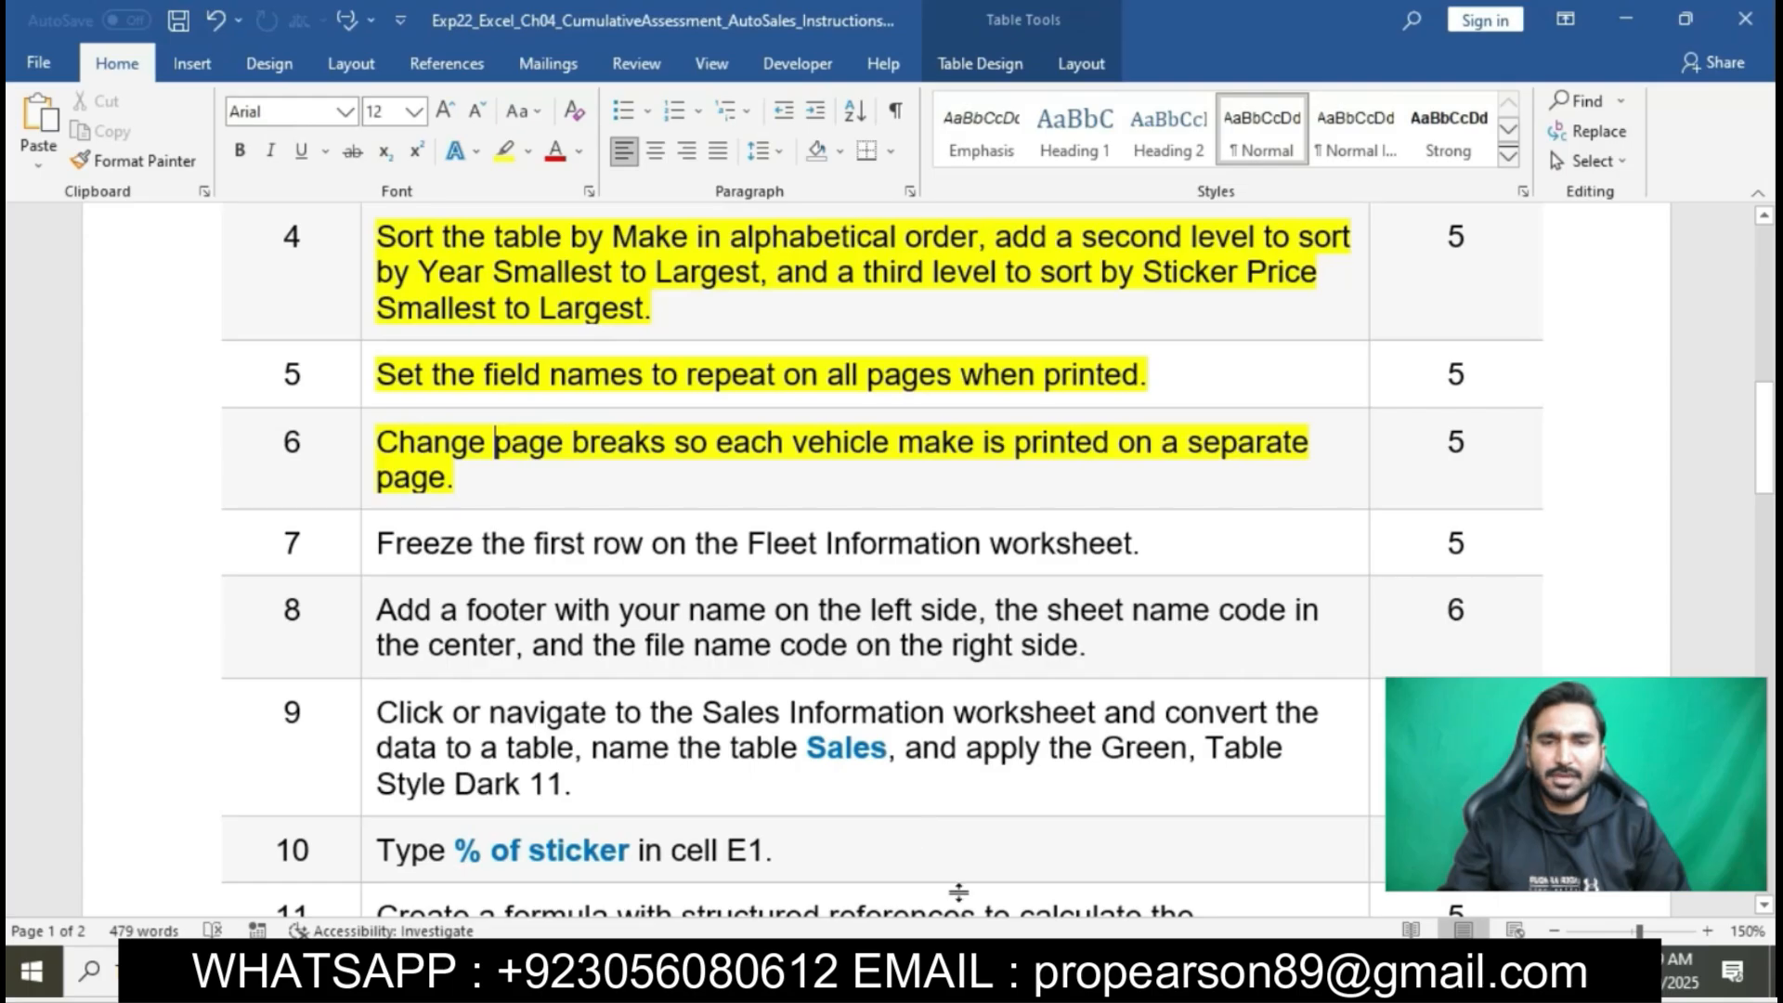
# - Switch to Excel, show the Fleet Information sheet in Page Break Preview, and recheck step 6 in the Word instructions
pyautogui.click(965, 971)
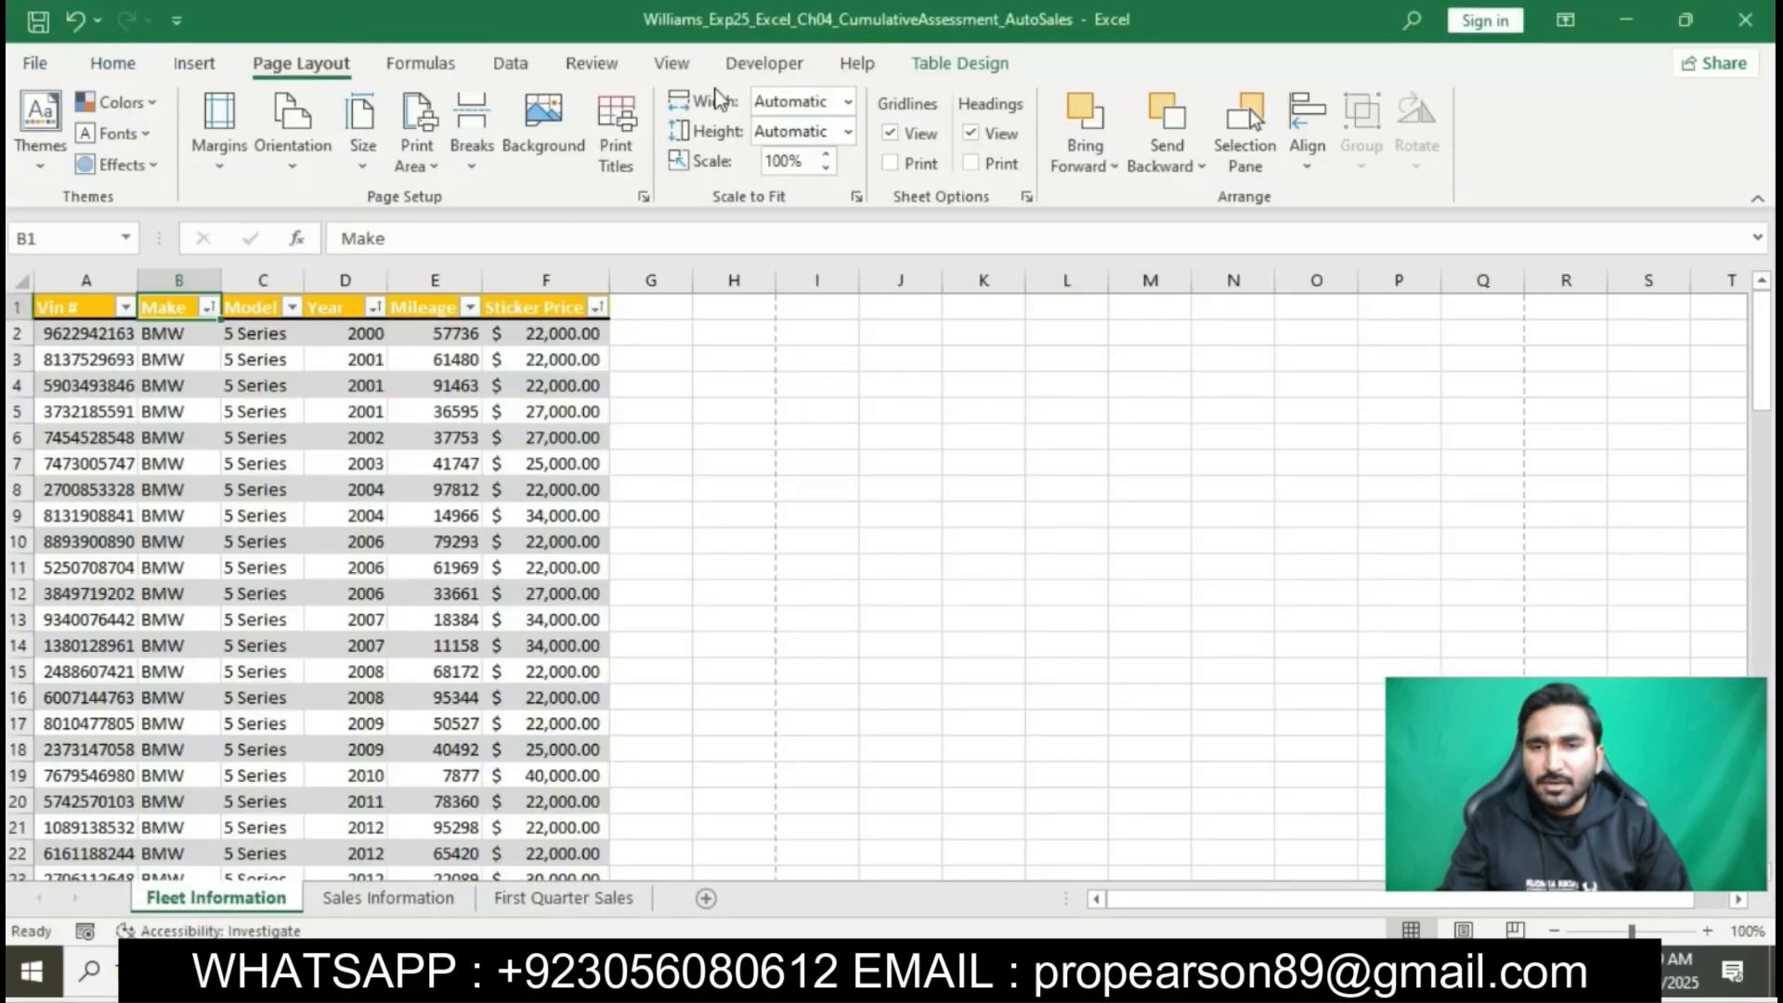
pyautogui.click(671, 63)
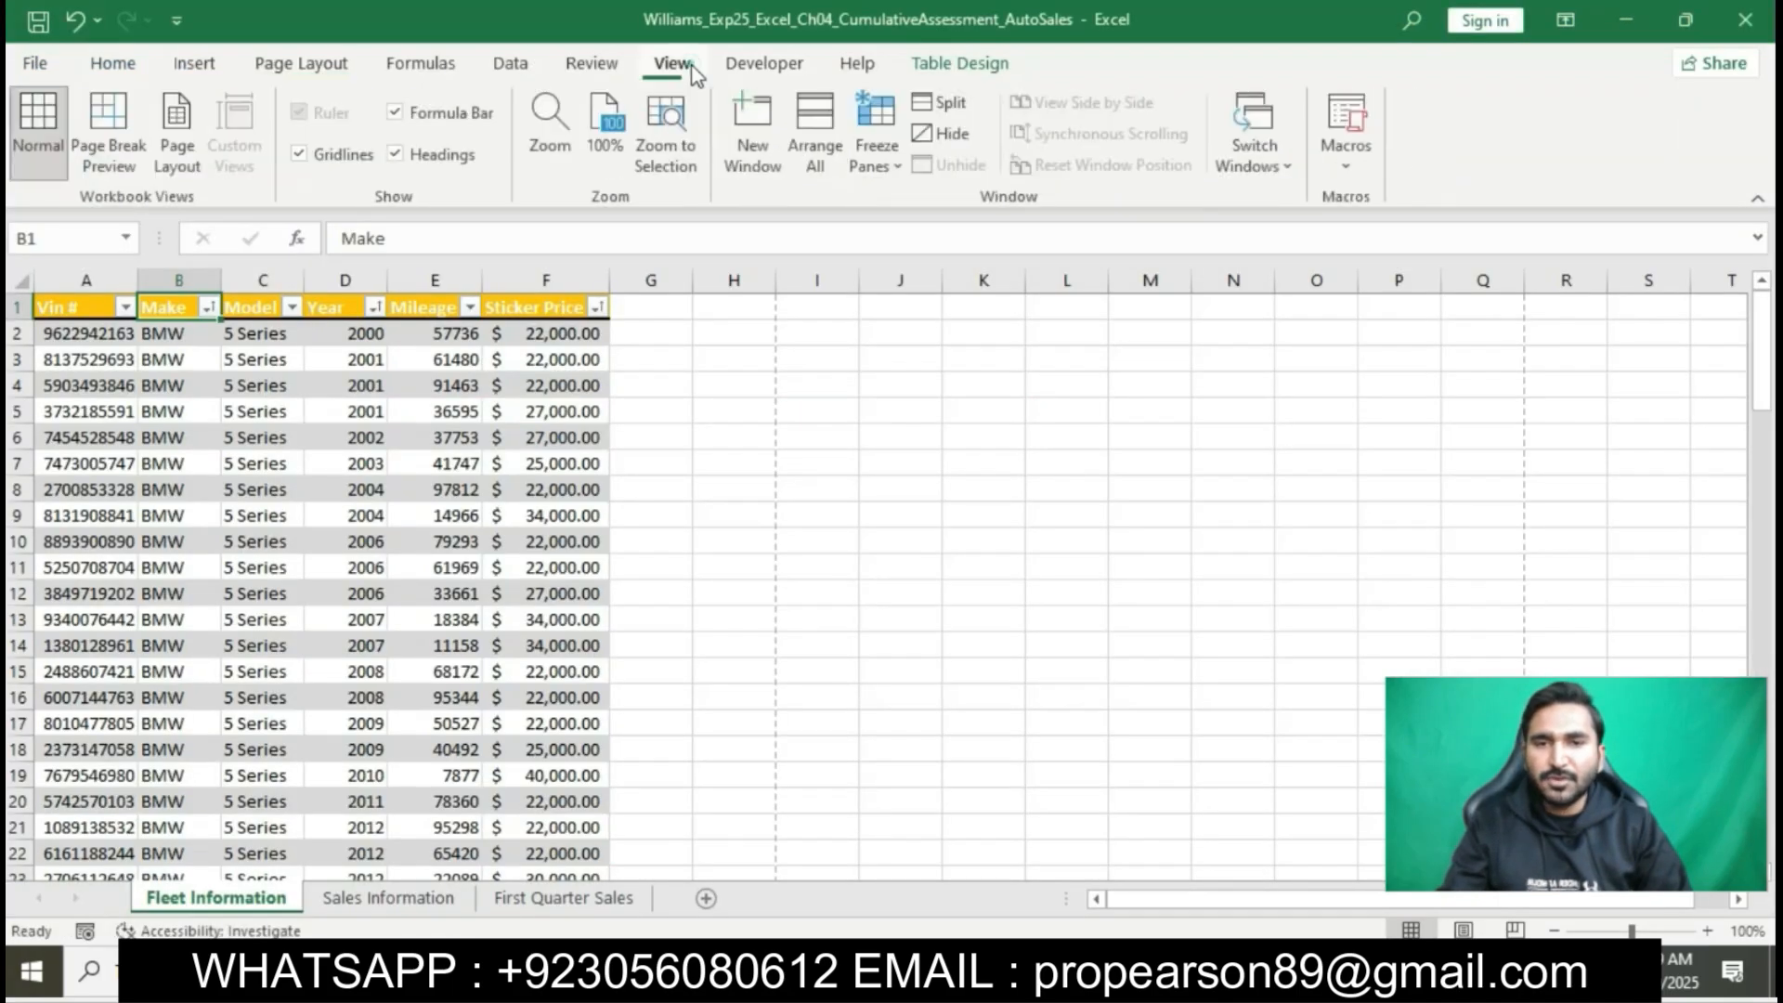
pyautogui.click(110, 112)
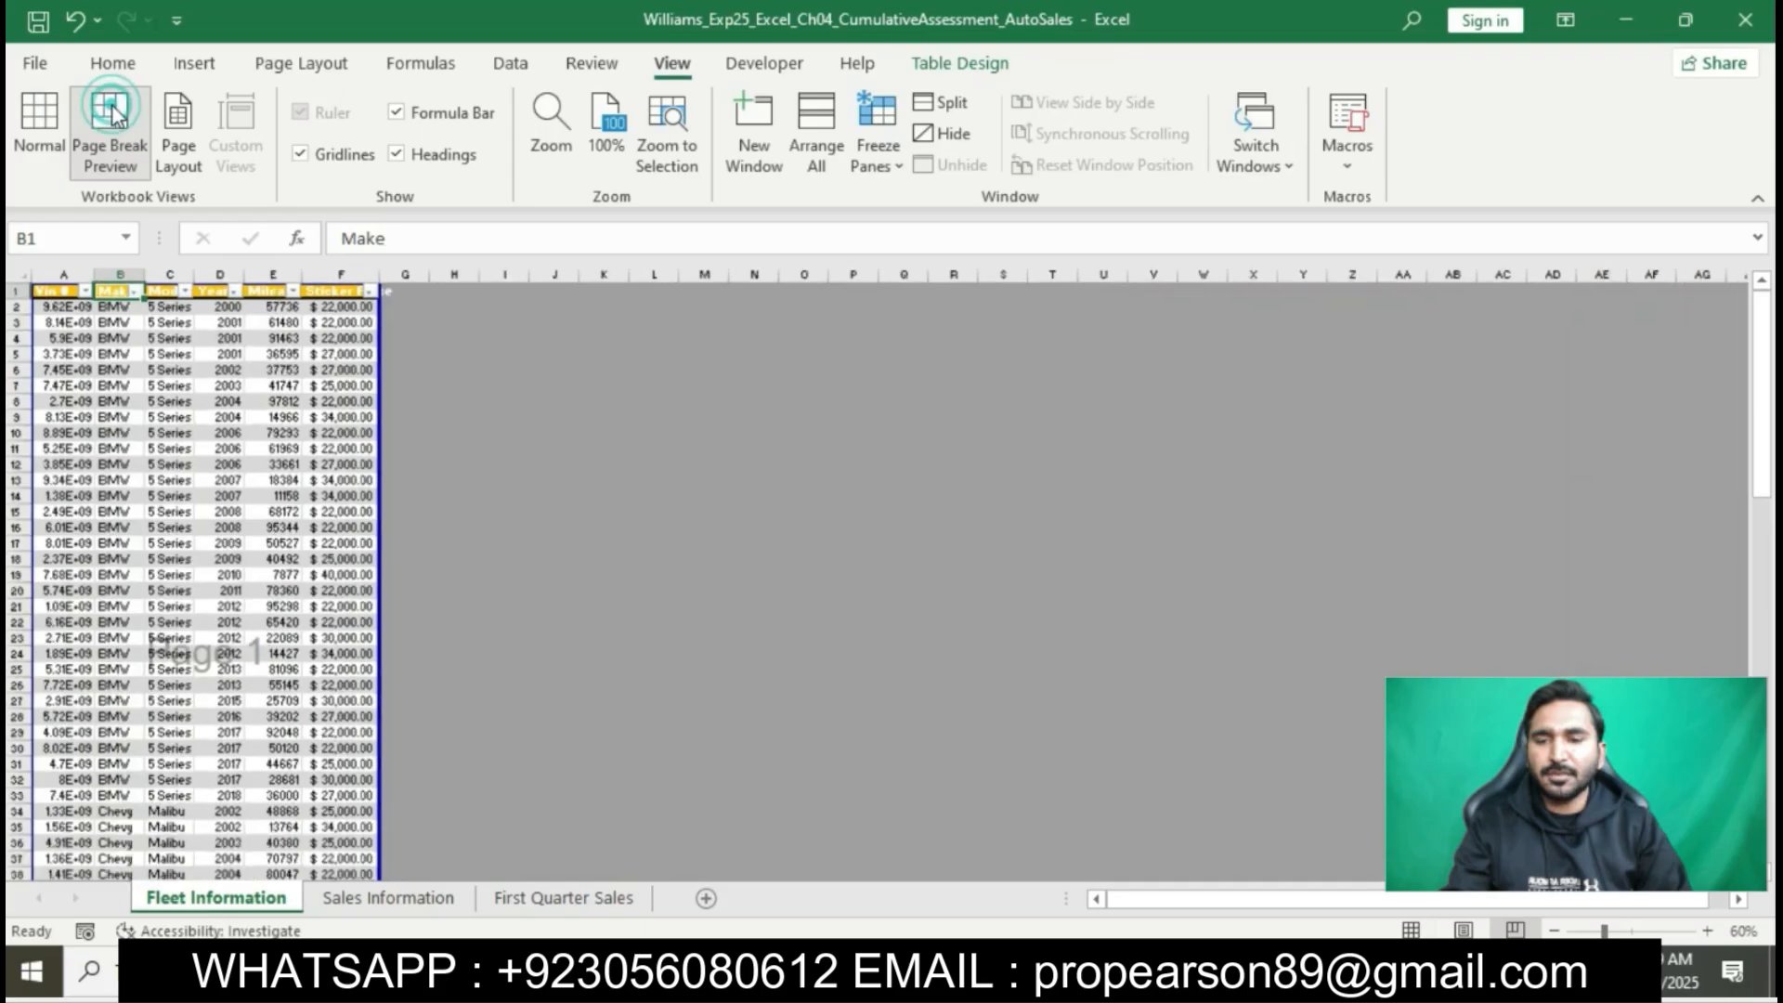
pyautogui.hotkey('alt', 'Tab')
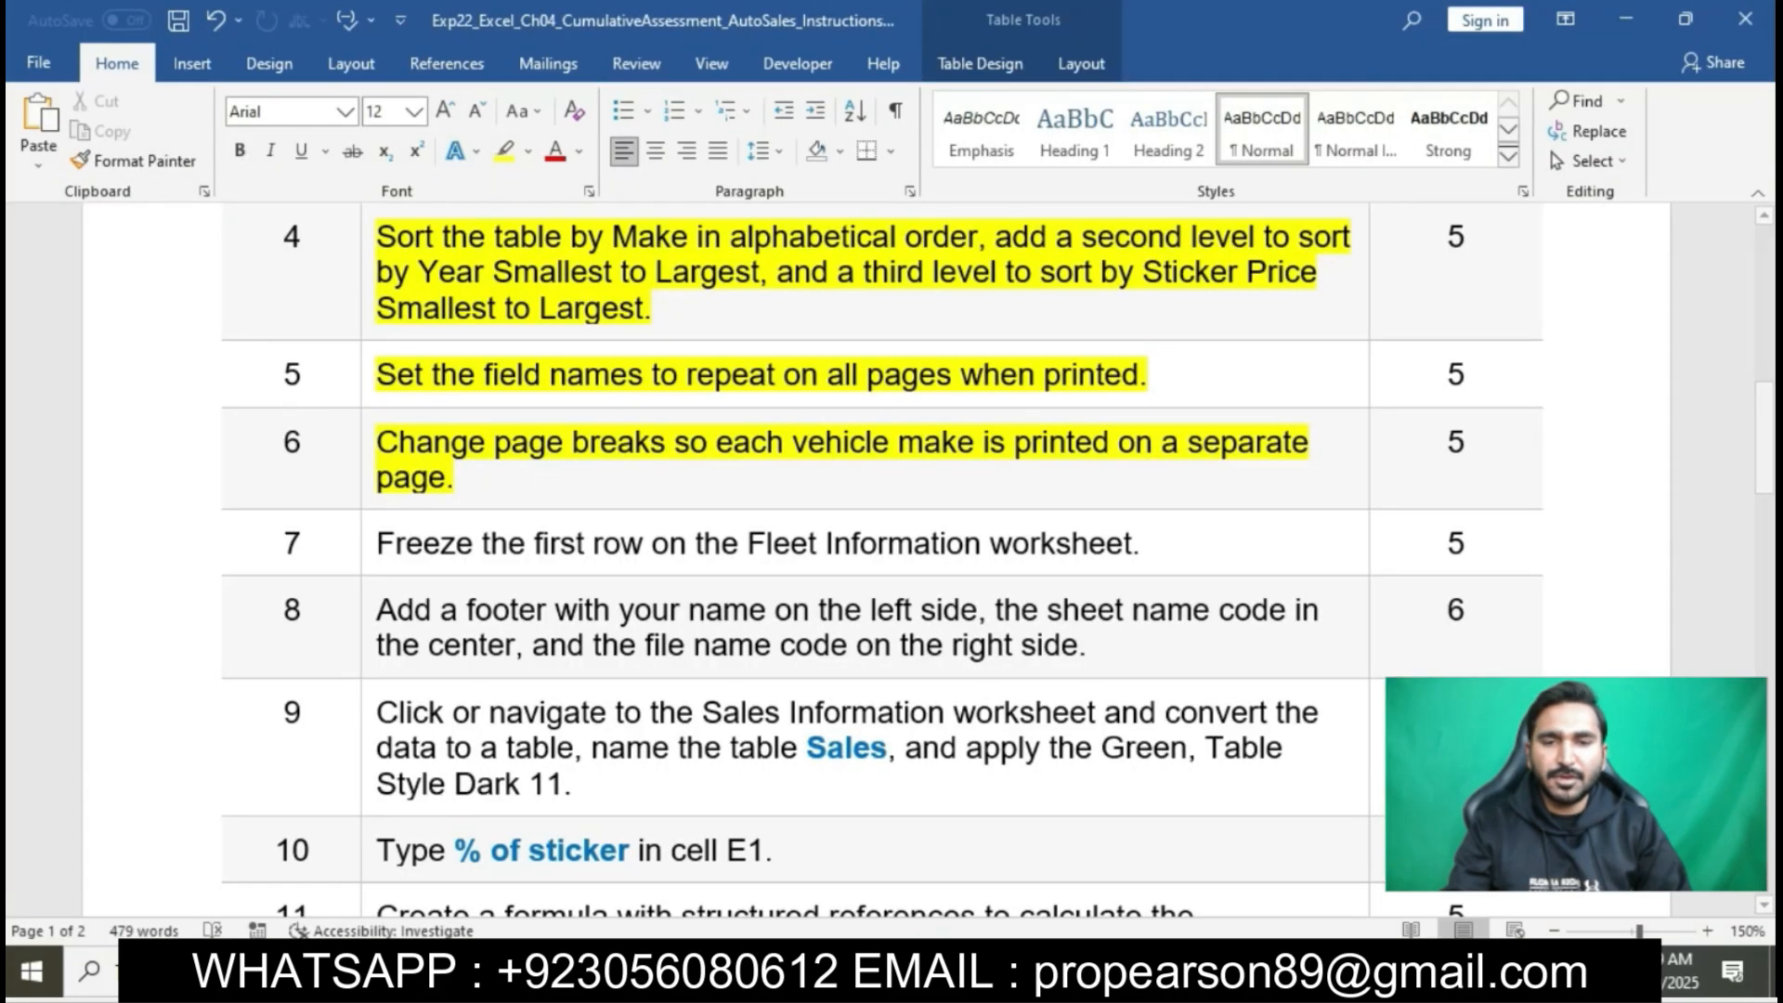
pyautogui.hotkey('alt', 'Tab')
# - Move the first automatic page break up to between rows 33 and 34, separating the BMW and Chevy records
pyautogui.scroll(-1, 295, 715)
pyautogui.scroll(-3, 296, 715)
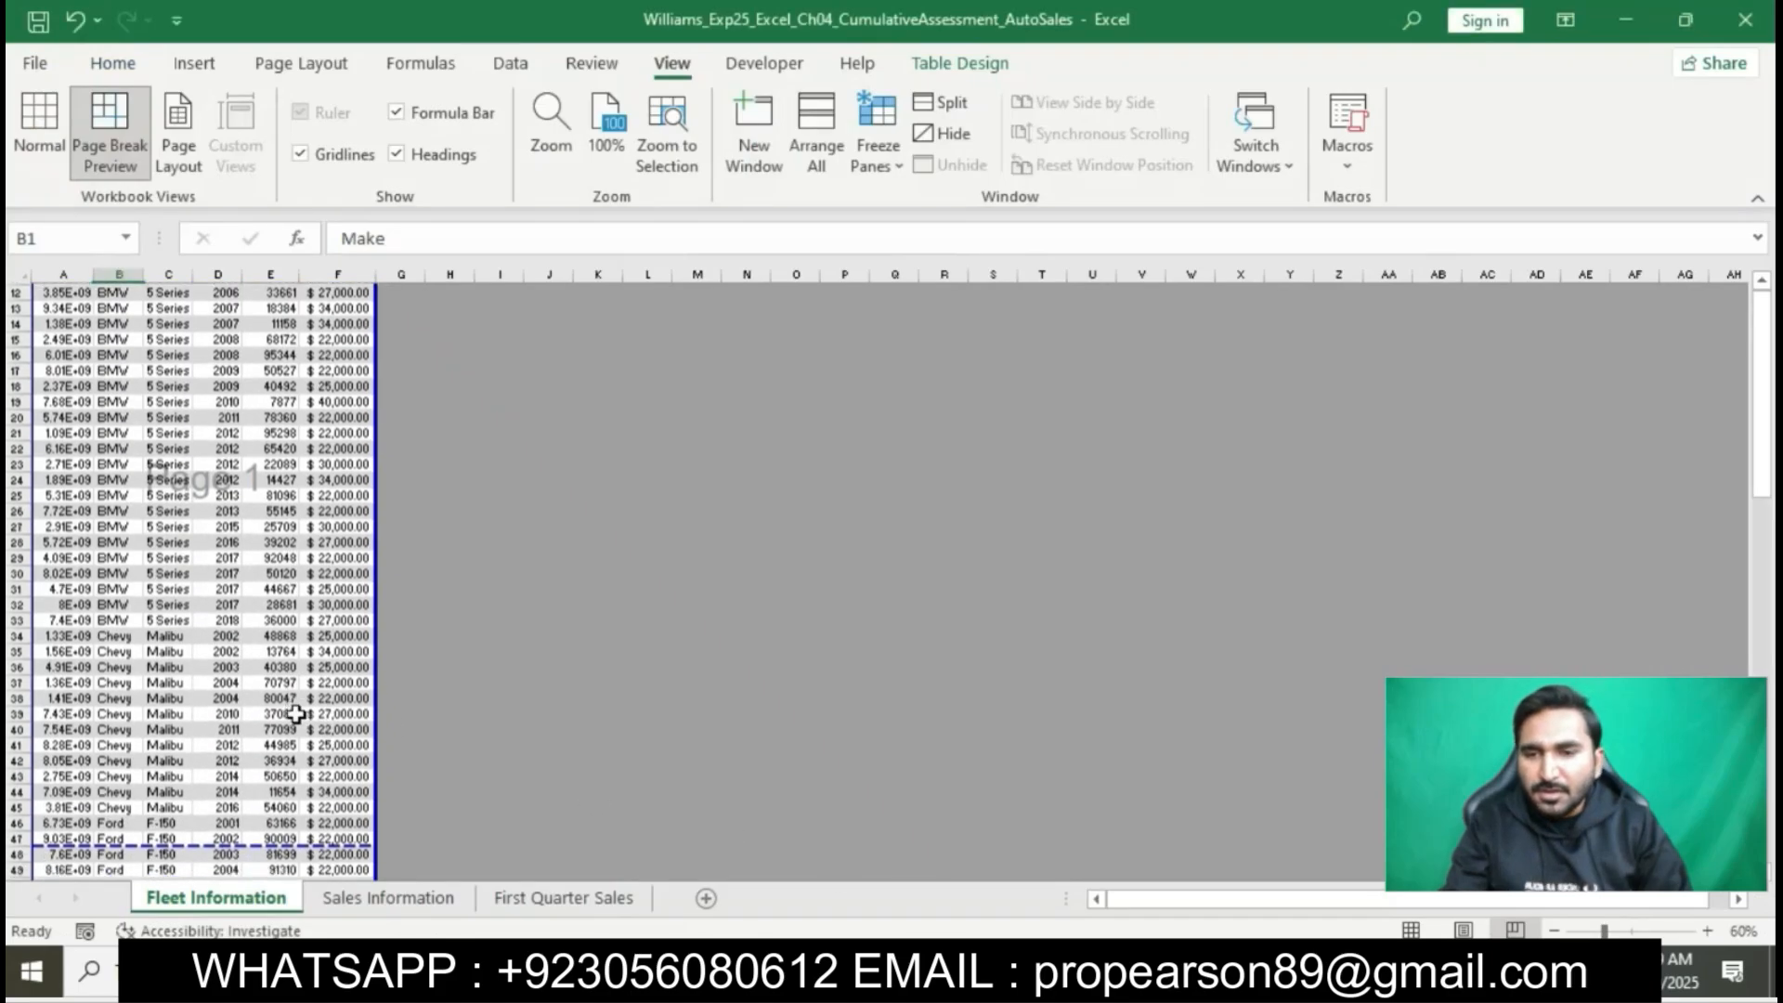
pyautogui.moveTo(230, 843); pyautogui.dragTo(223, 630)
pyautogui.scroll(3, 223, 622)
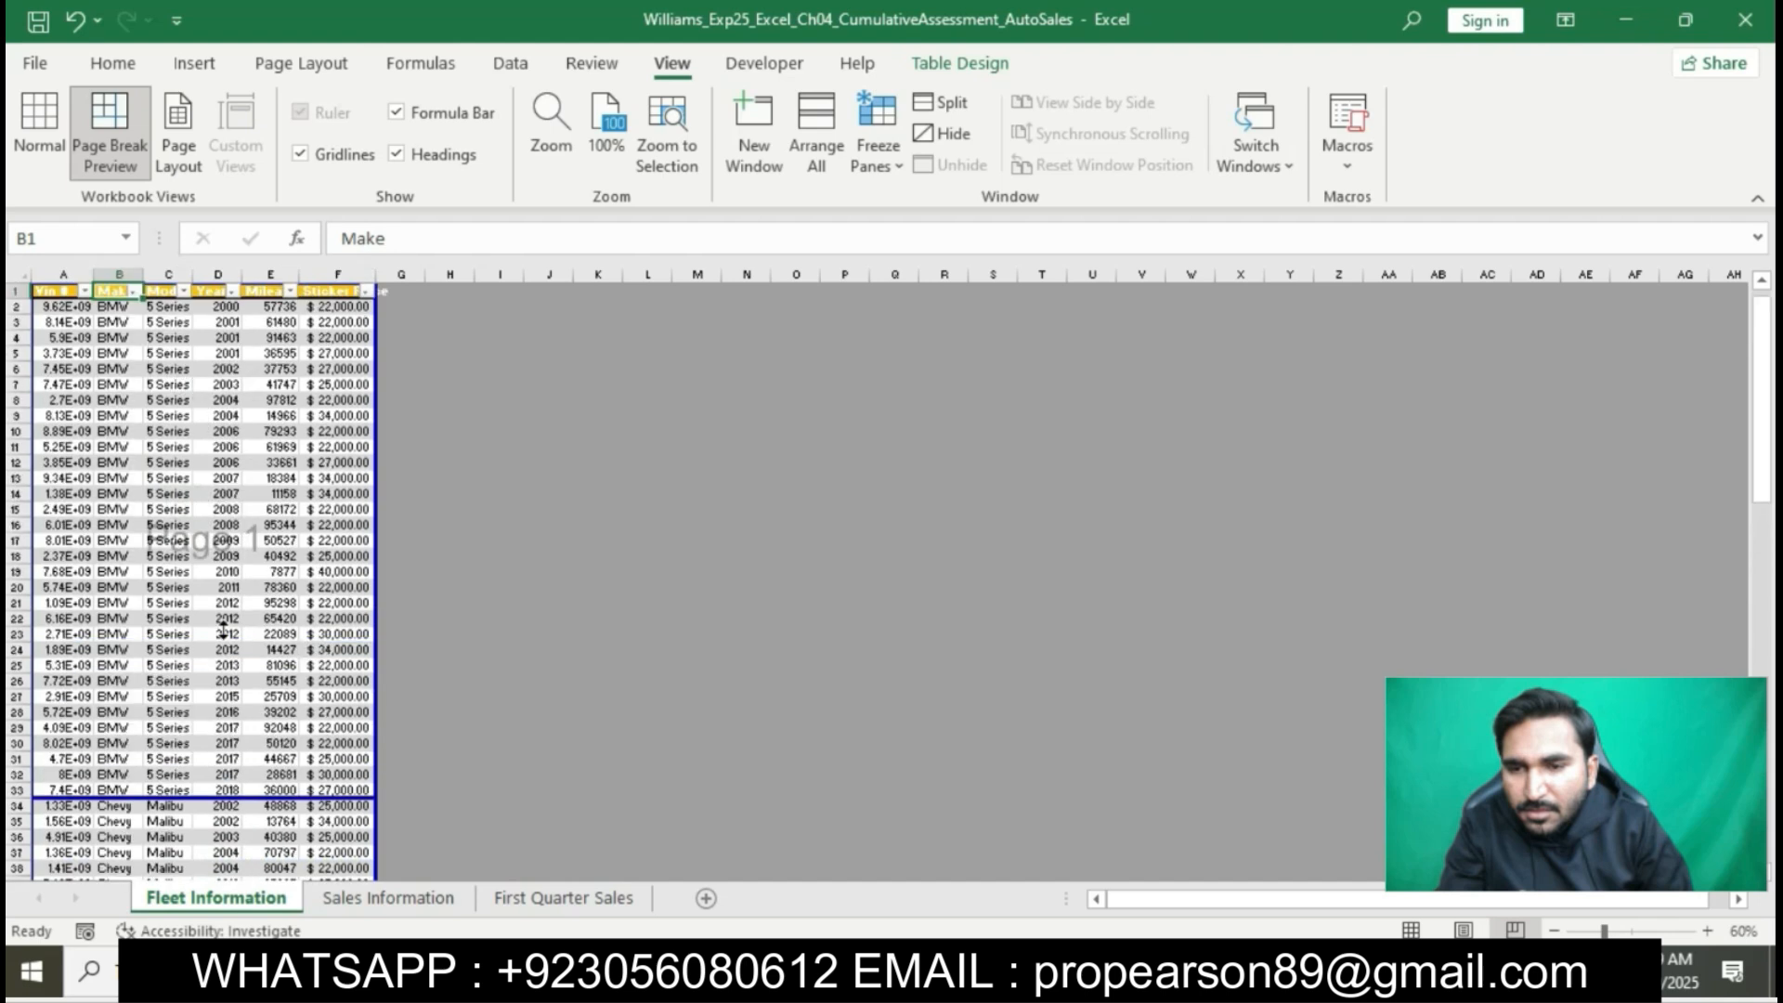
# - Move the next page break up to between rows 45 and 46, separating the Chevy and Ford records
pyautogui.scroll(-12, 160, 650)
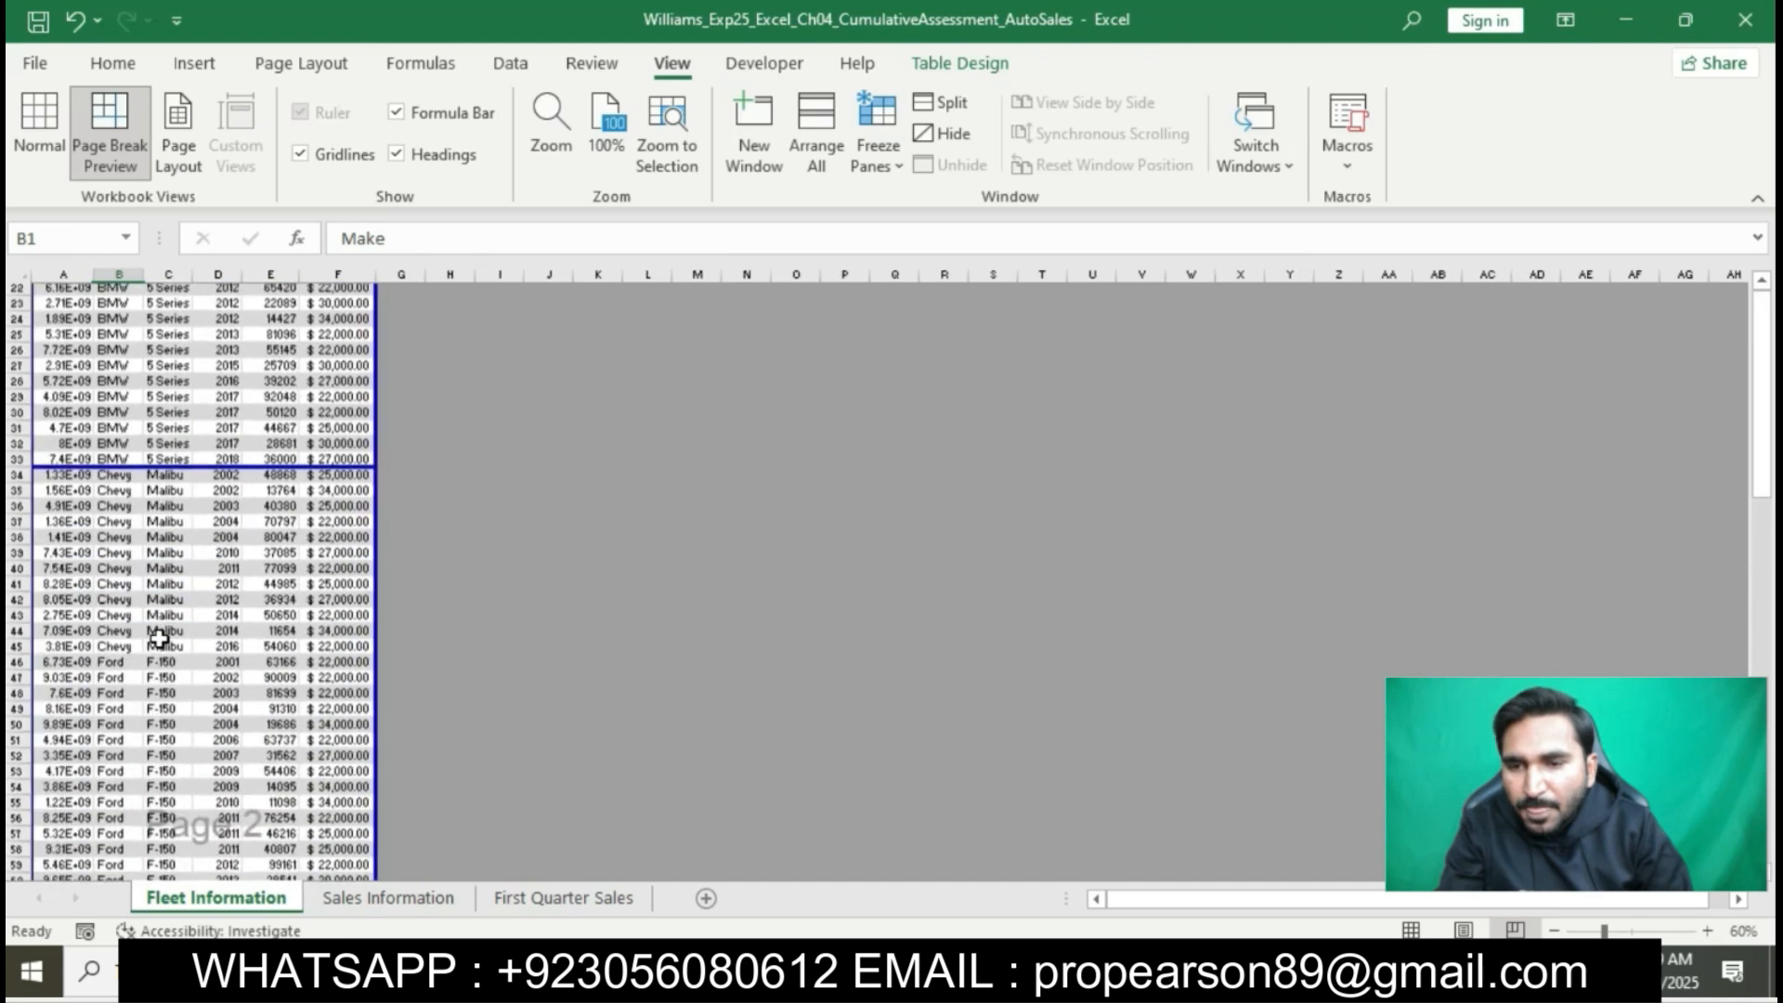
pyautogui.scroll(-3, 186, 829)
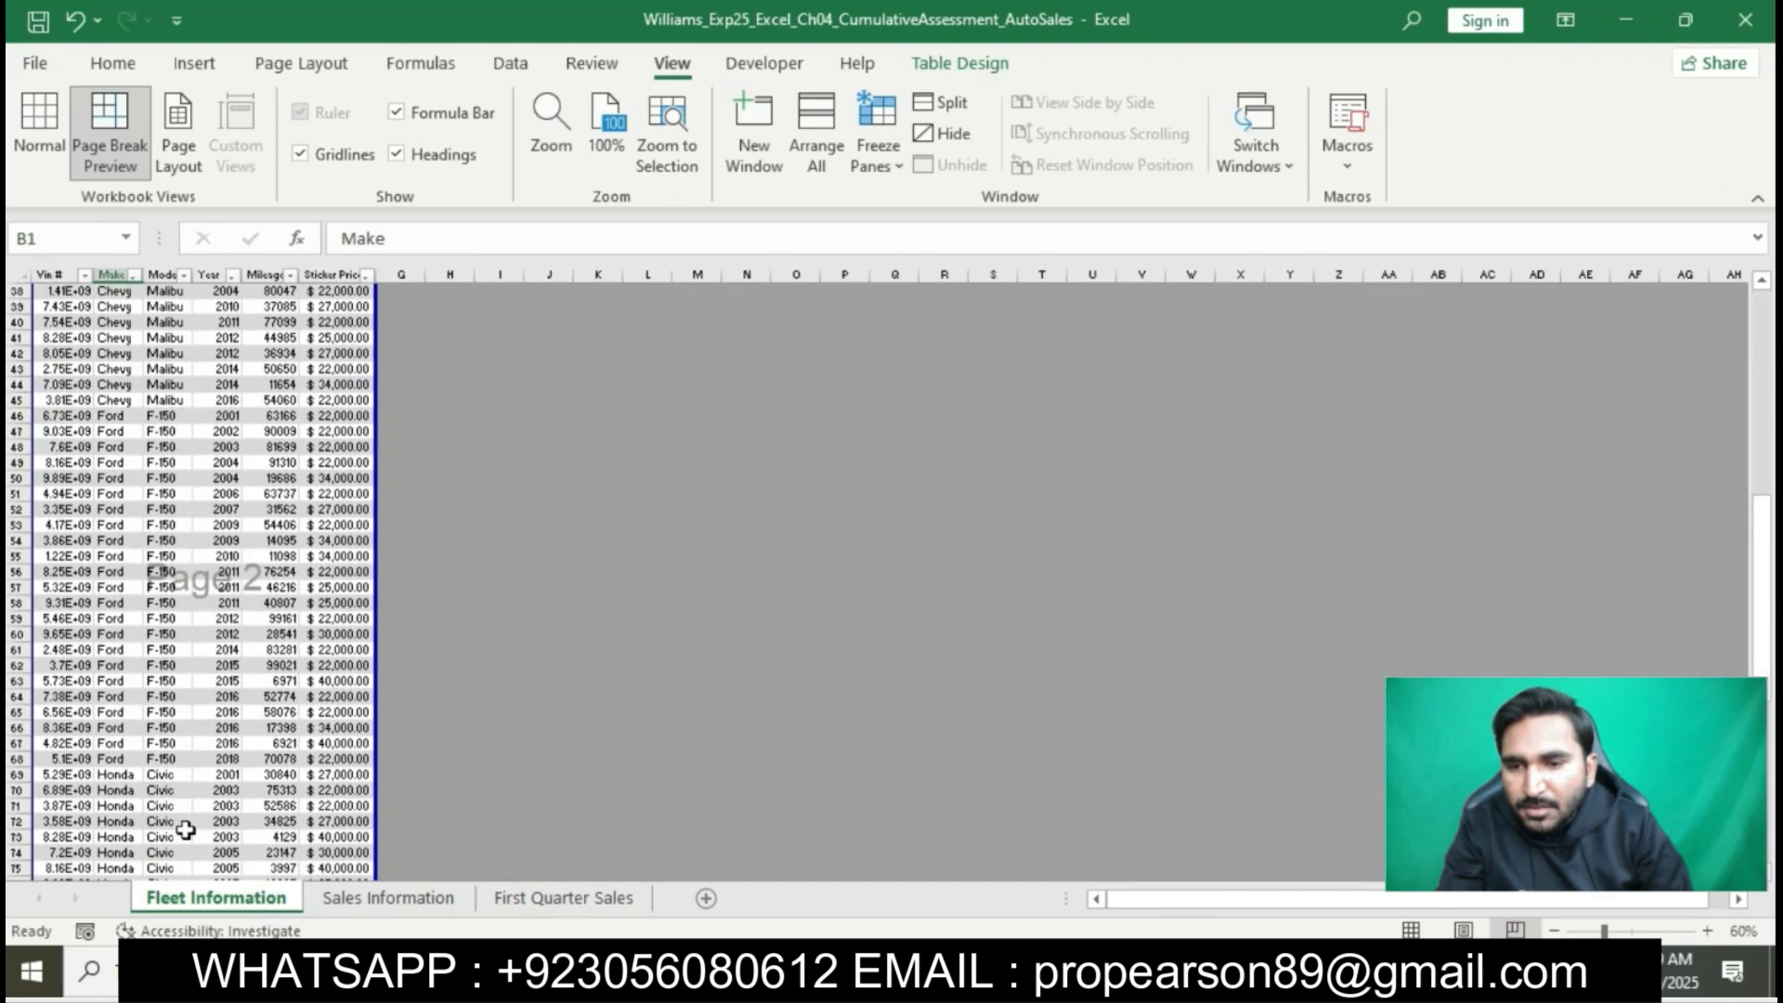
pyautogui.moveTo(186, 829); pyautogui.dragTo(158, 299)
pyautogui.scroll(15, 163, 430)
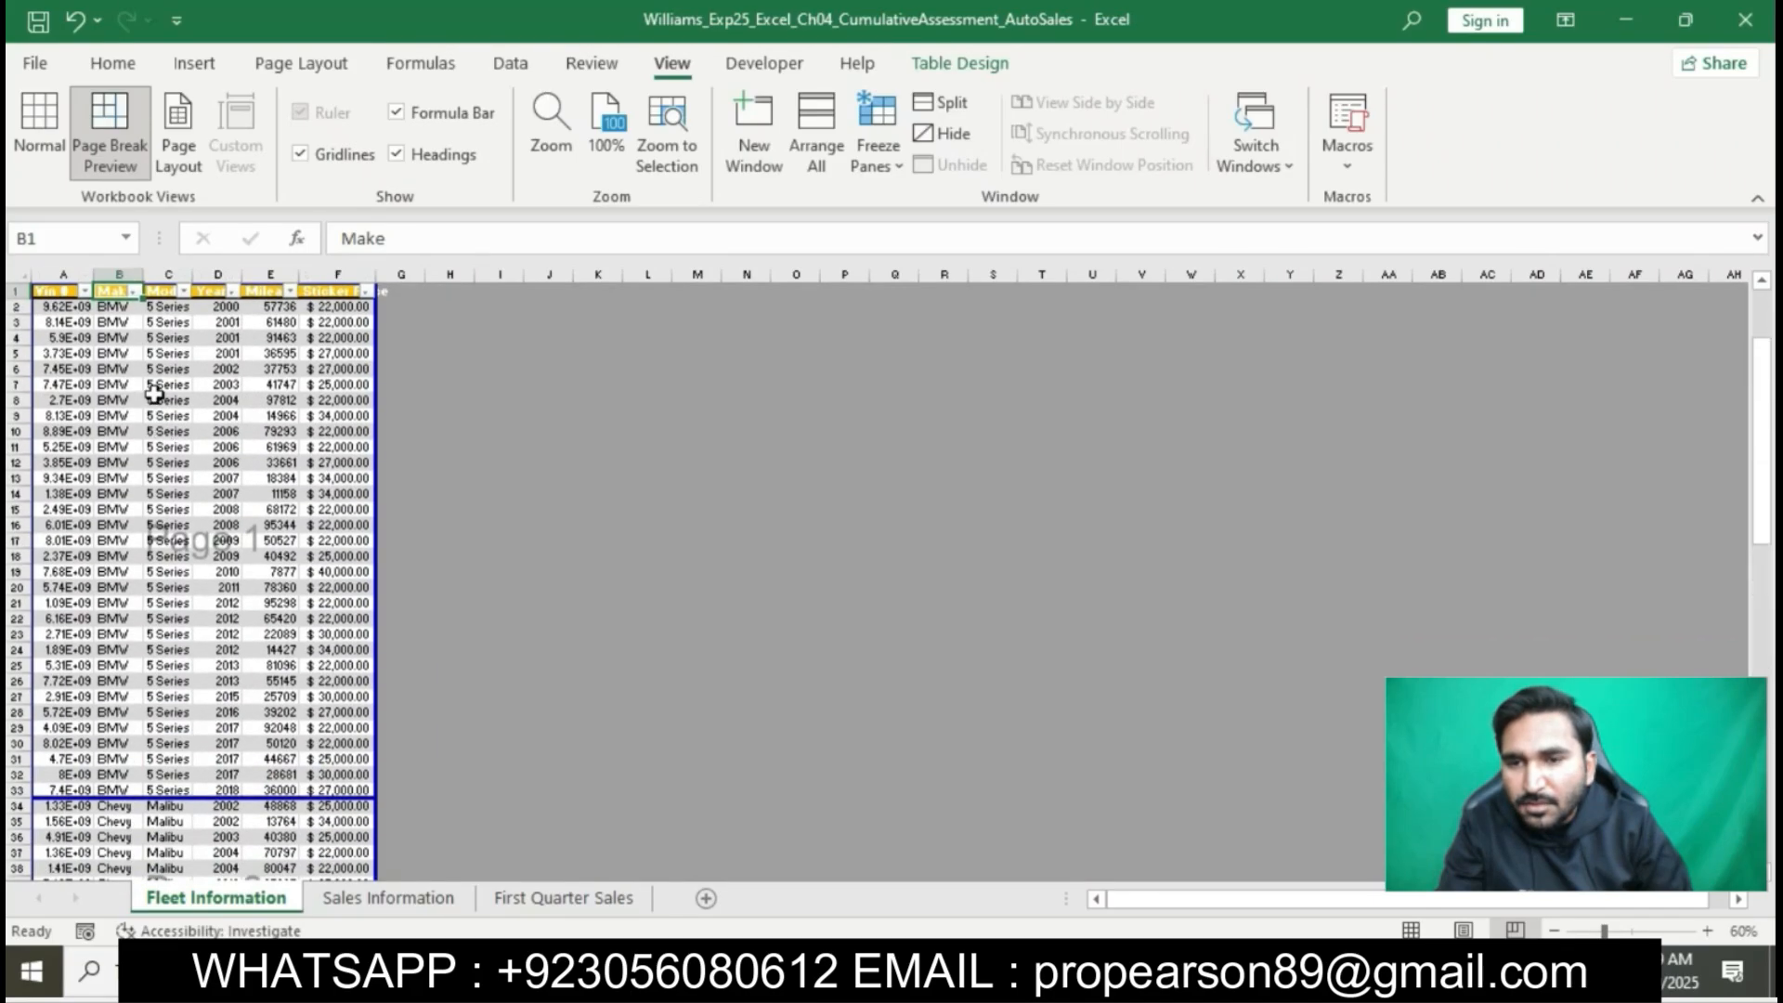
# - Move the following page break up to between rows 68 and 69, separating the Ford and Honda records
pyautogui.scroll(-7, 129, 754)
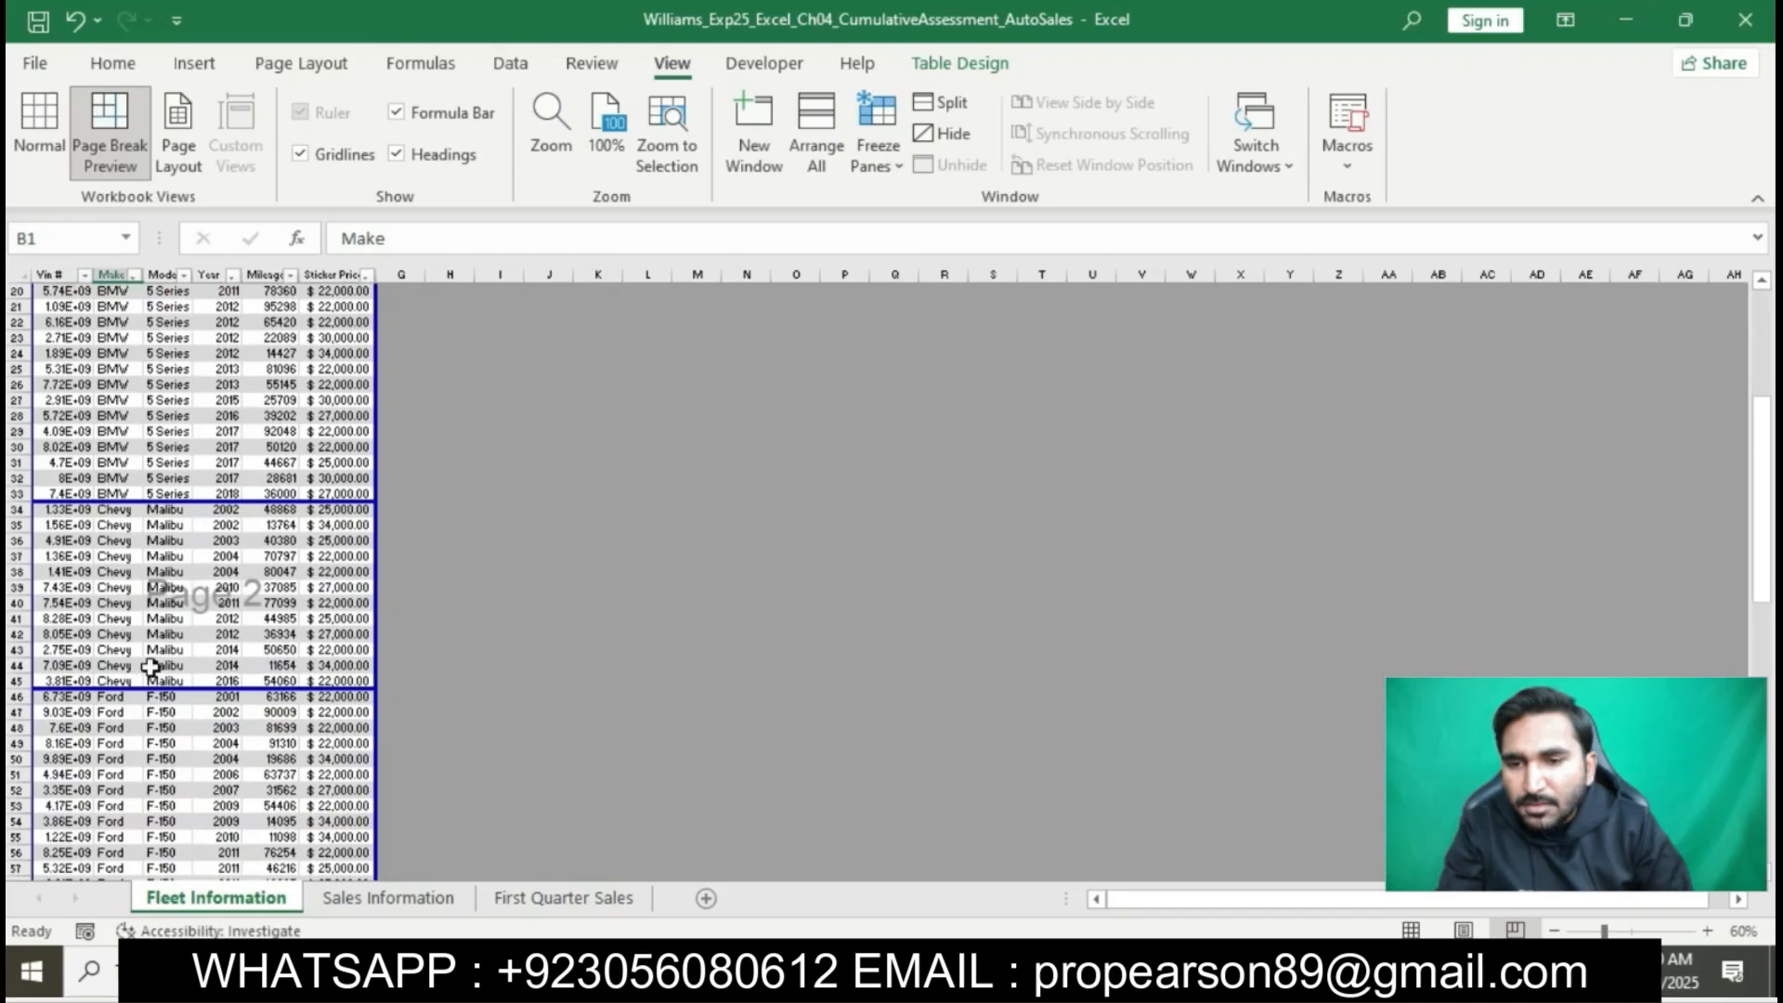
pyautogui.scroll(-6, 149, 668)
pyautogui.scroll(-3, 149, 668)
pyautogui.scroll(-3, 148, 669)
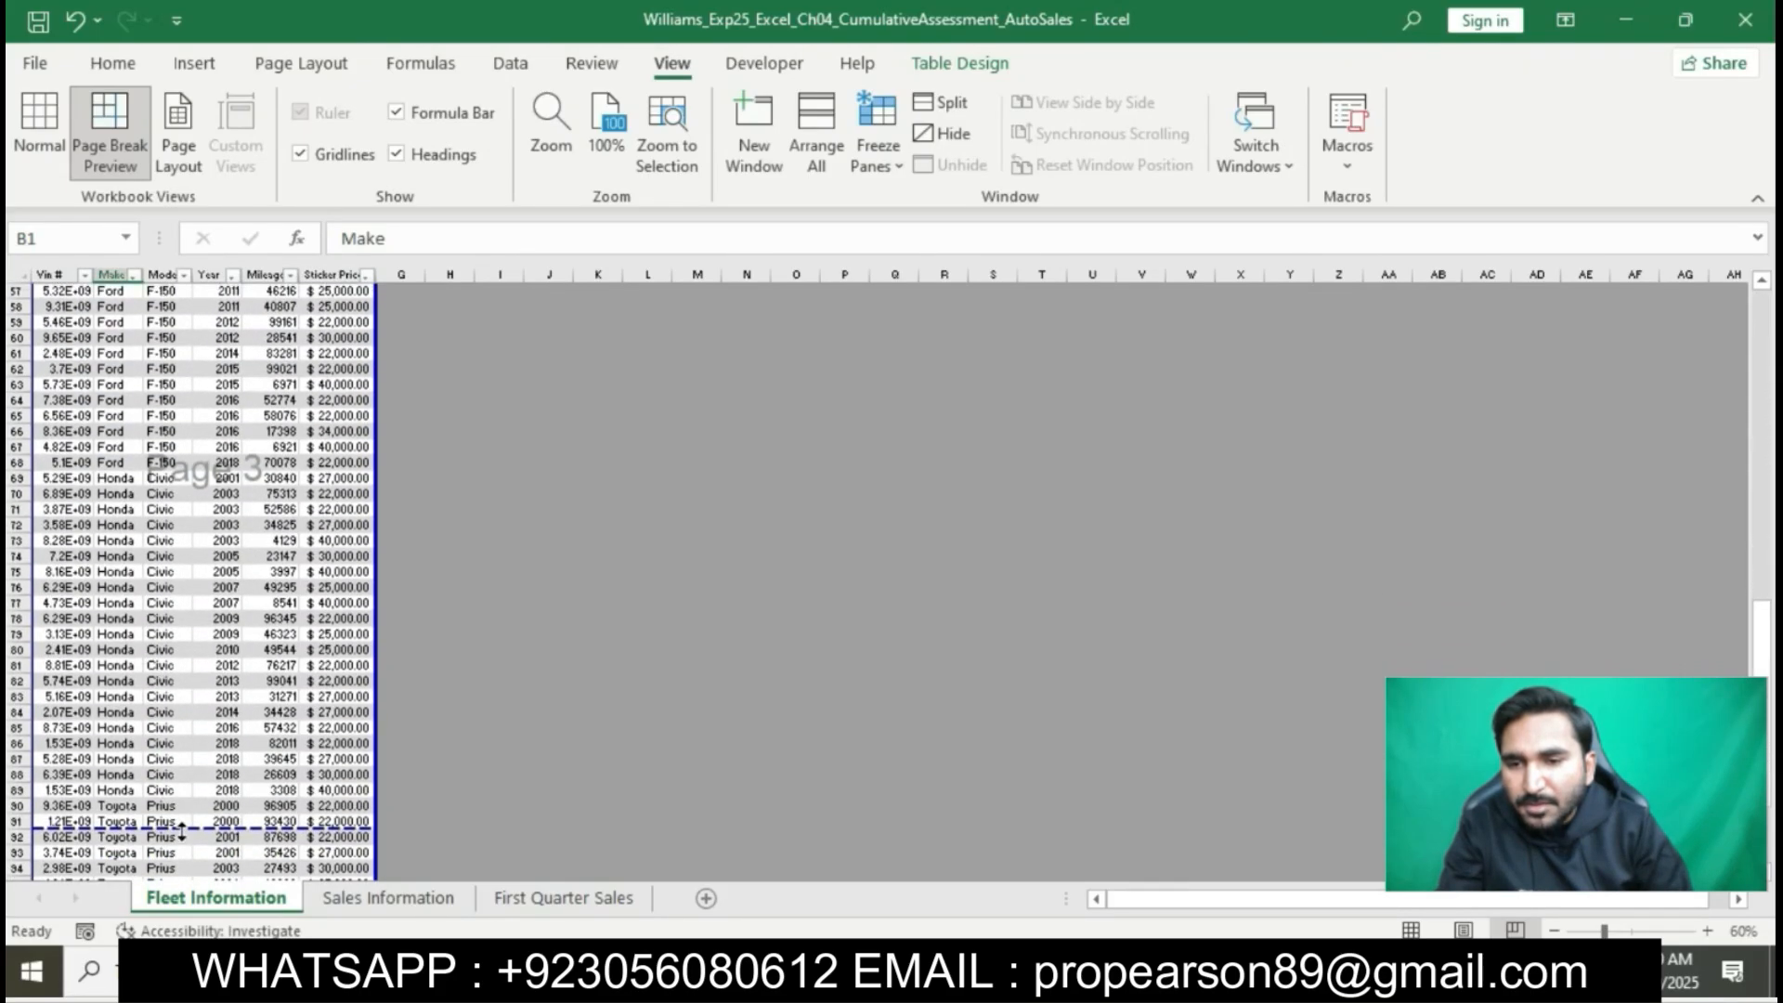
pyautogui.moveTo(181, 829); pyautogui.dragTo(190, 469)
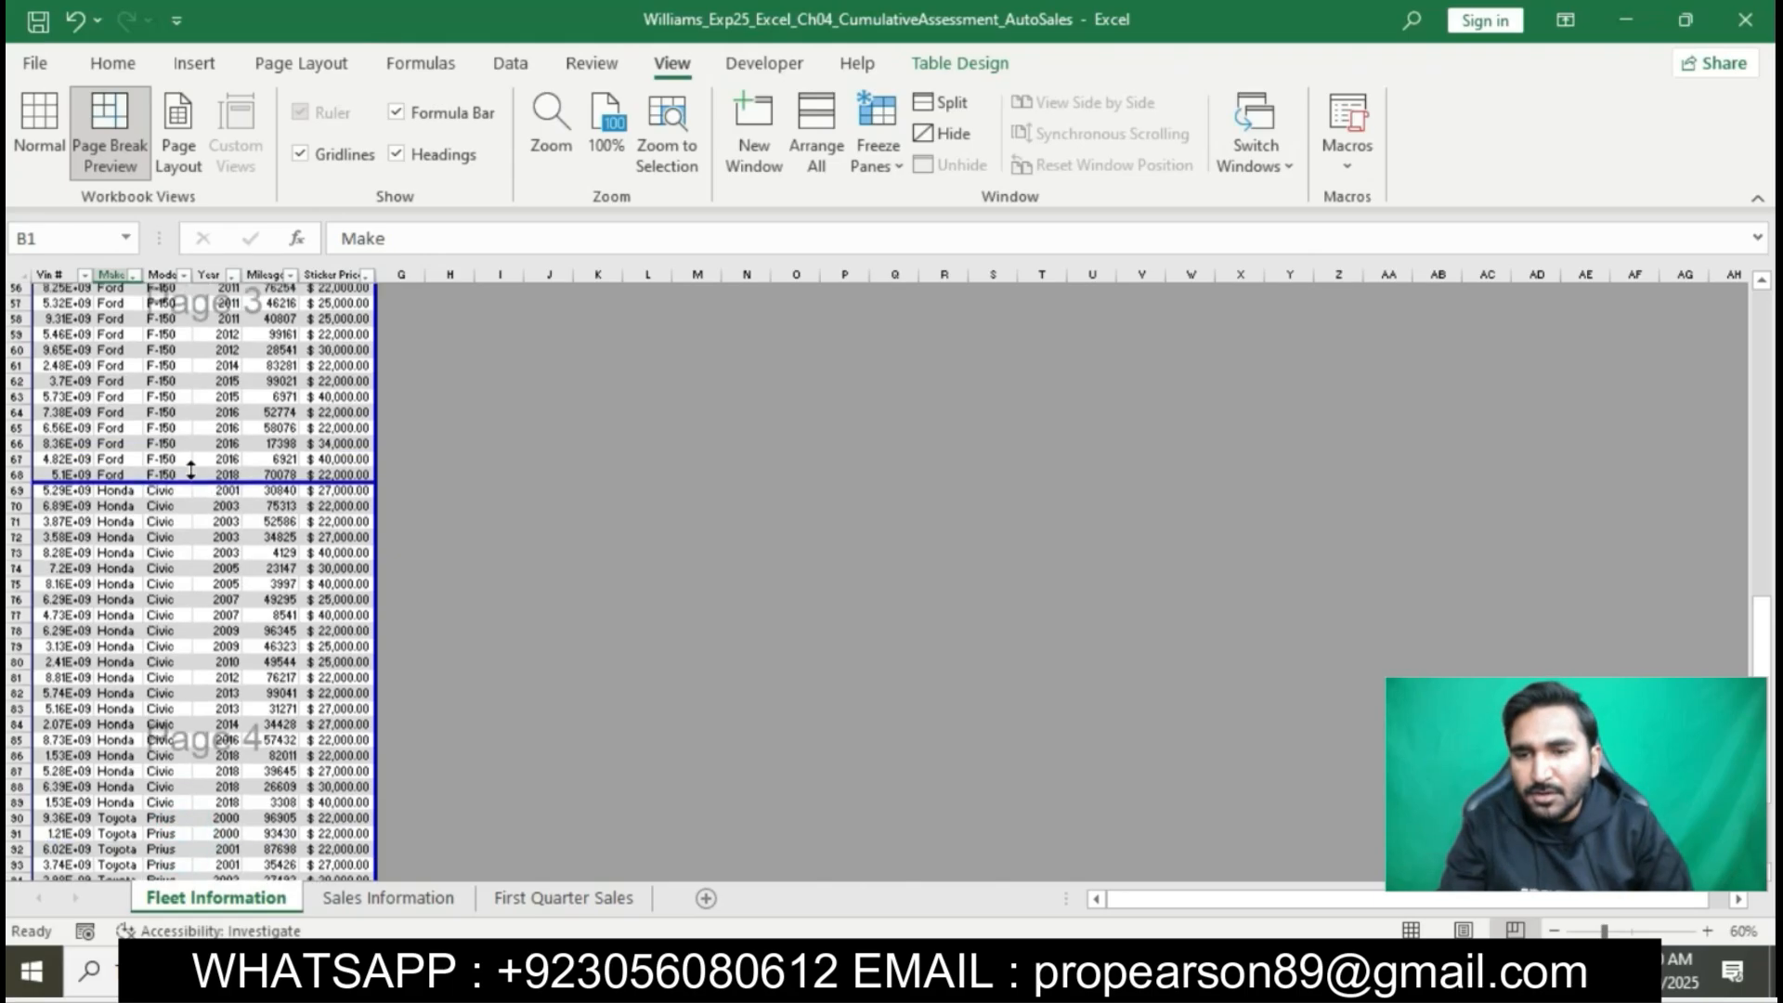
pyautogui.scroll(18, 190, 469)
pyautogui.scroll(-2, 131, 654)
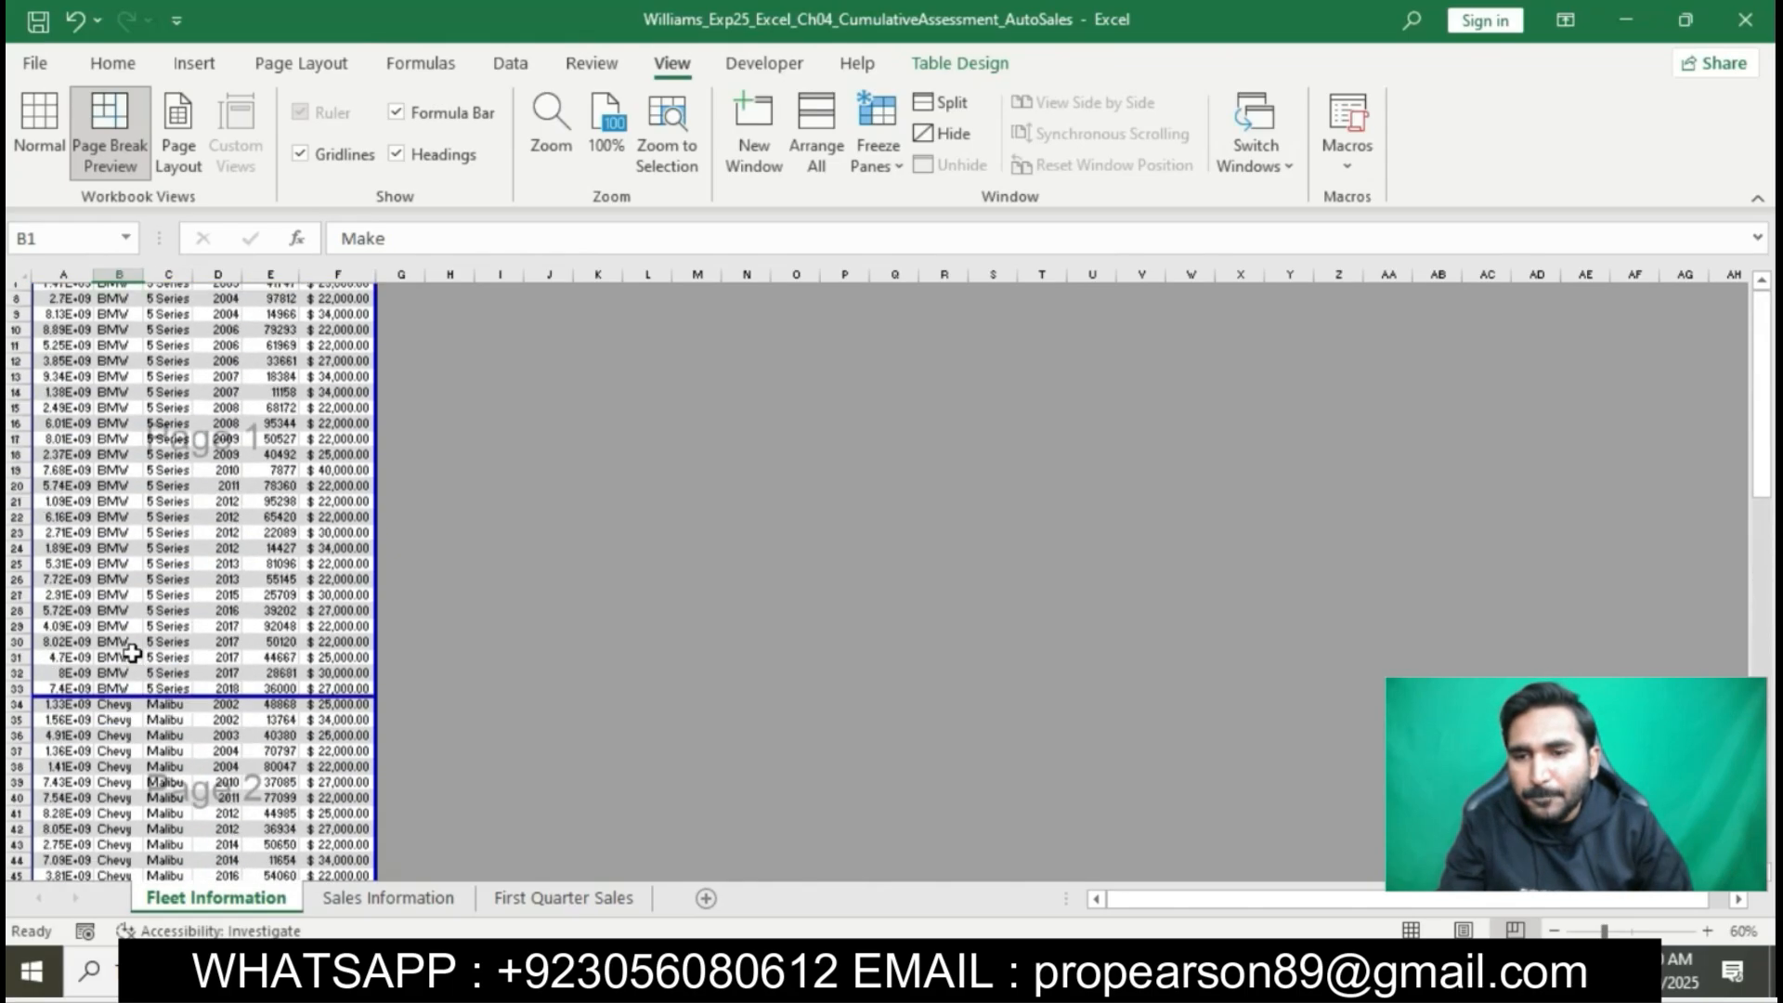
# - Insert a page break above row 90, separating the Honda and Toyota records
pyautogui.scroll(-4, 131, 653)
pyautogui.scroll(-4, 139, 687)
pyautogui.scroll(-10, 203, 734)
pyautogui.scroll(-2, 202, 739)
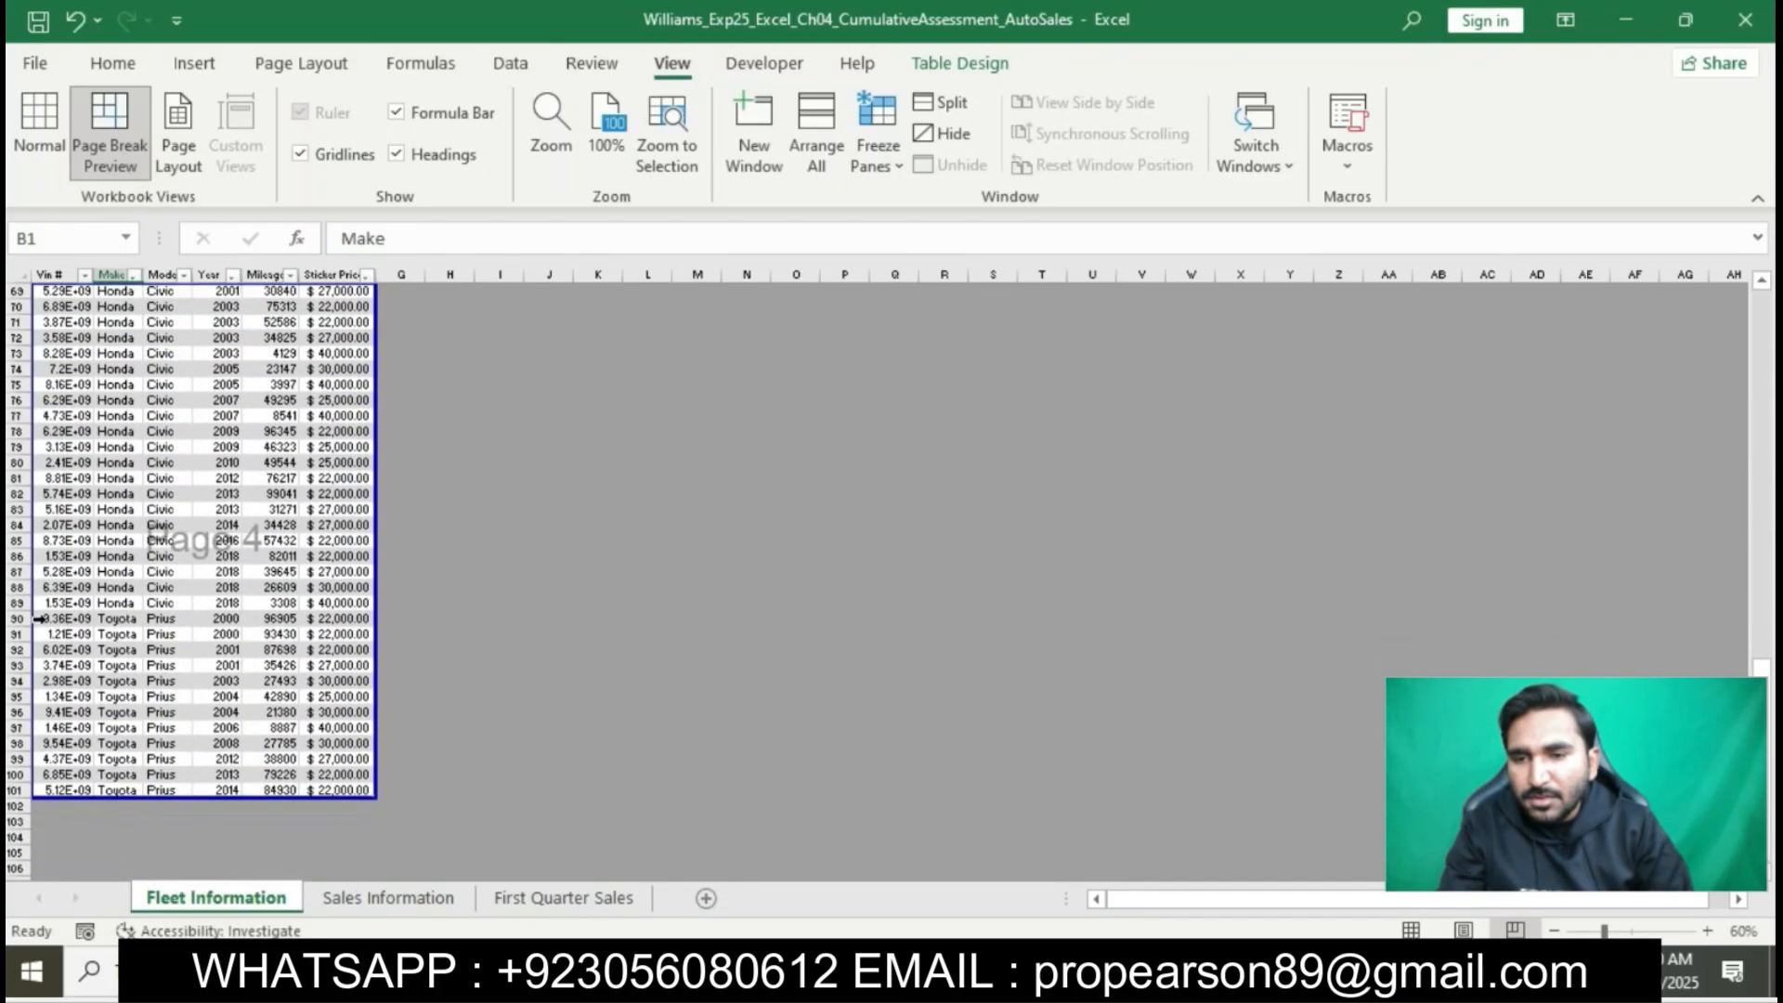
pyautogui.click(16, 618)
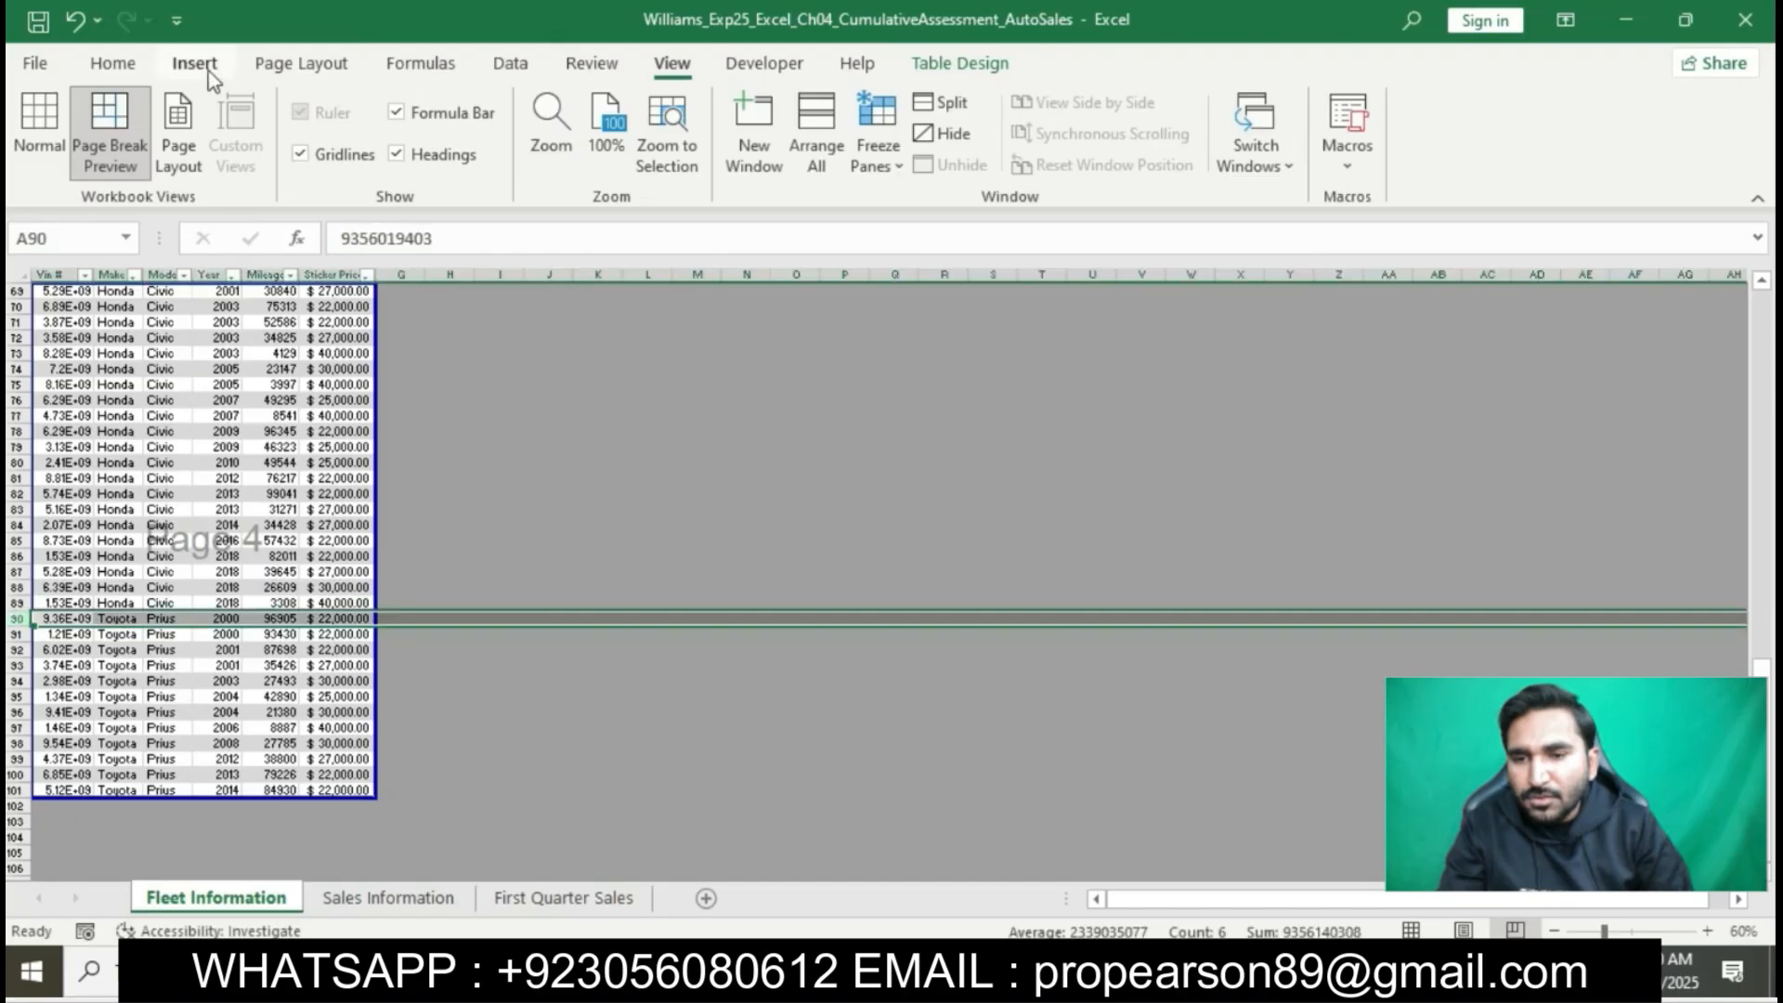
pyautogui.click(204, 67)
pyautogui.click(268, 65)
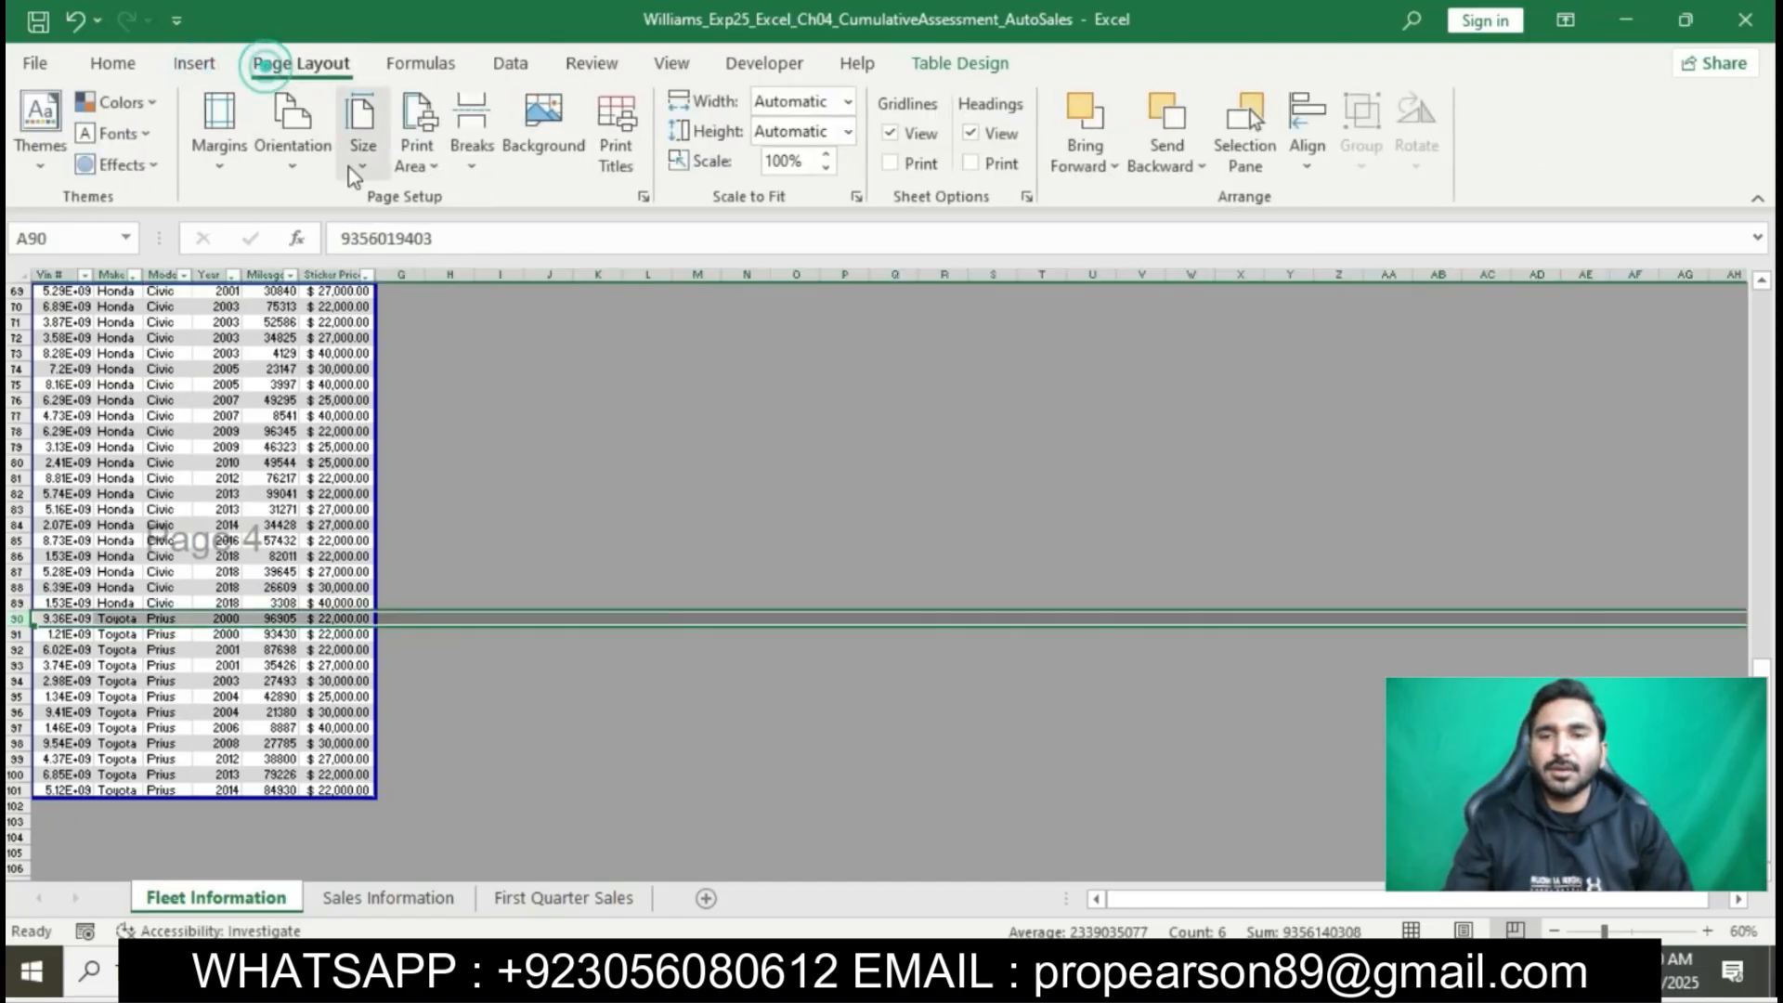
pyautogui.click(471, 153)
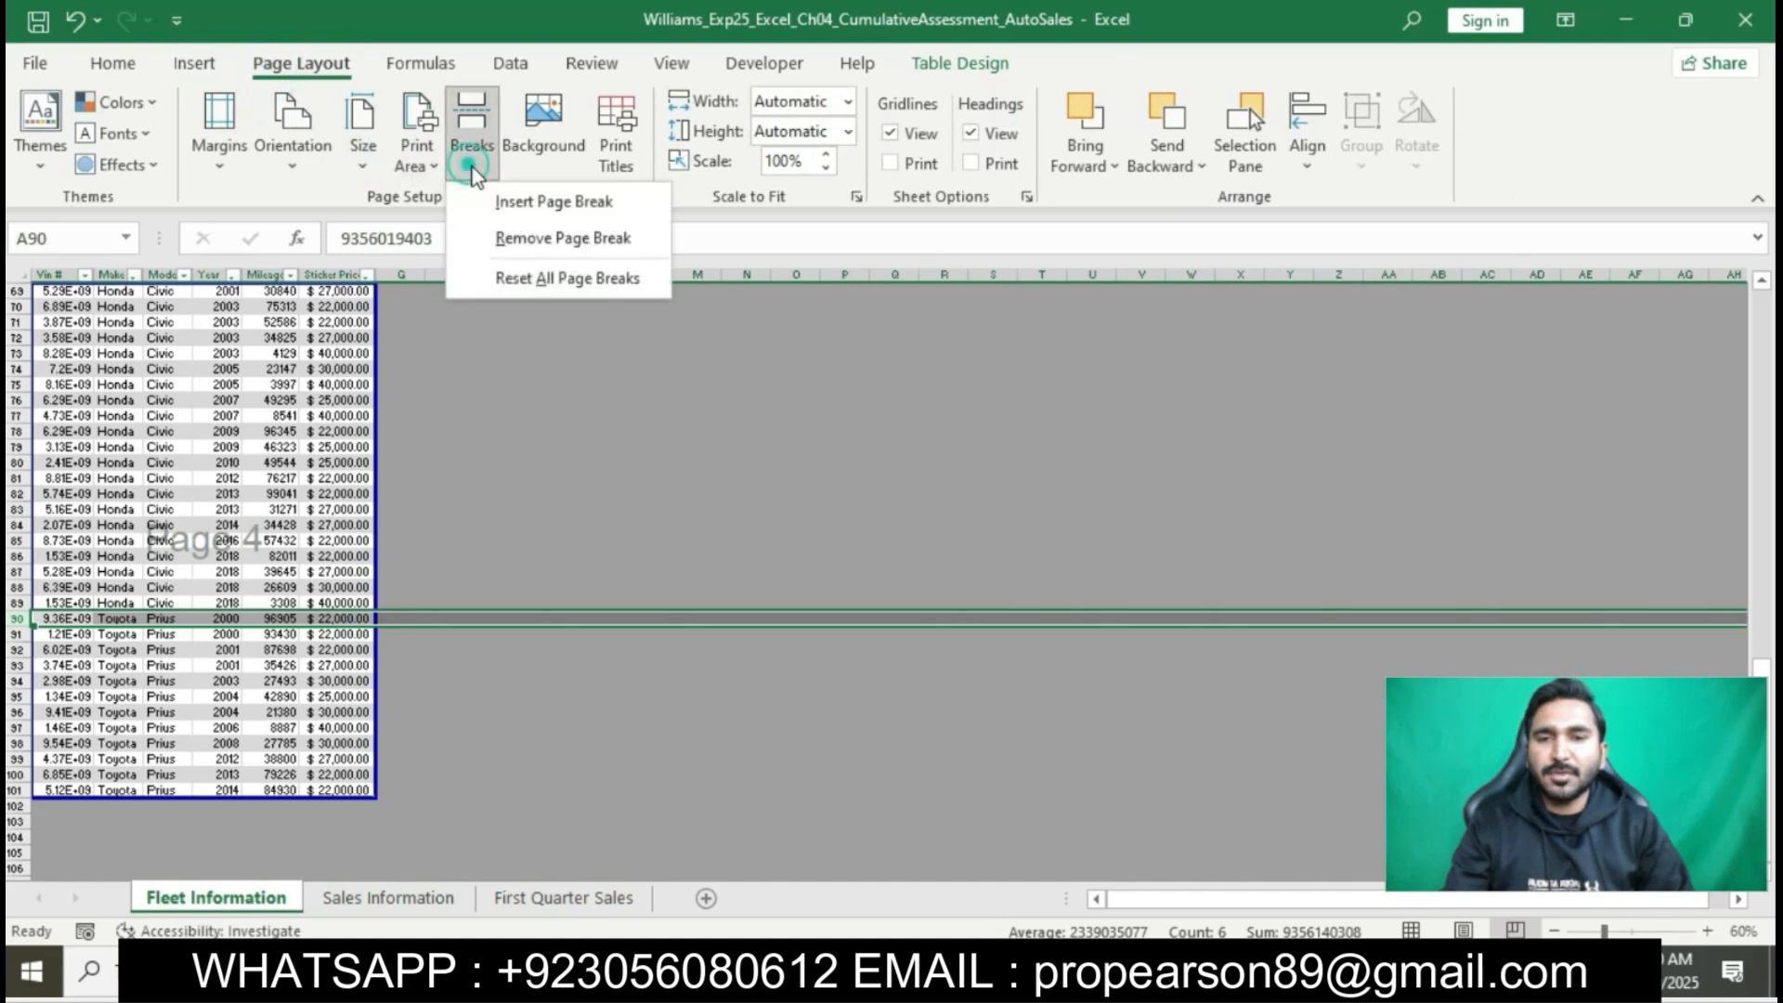
pyautogui.click(520, 196)
pyautogui.click(316, 429)
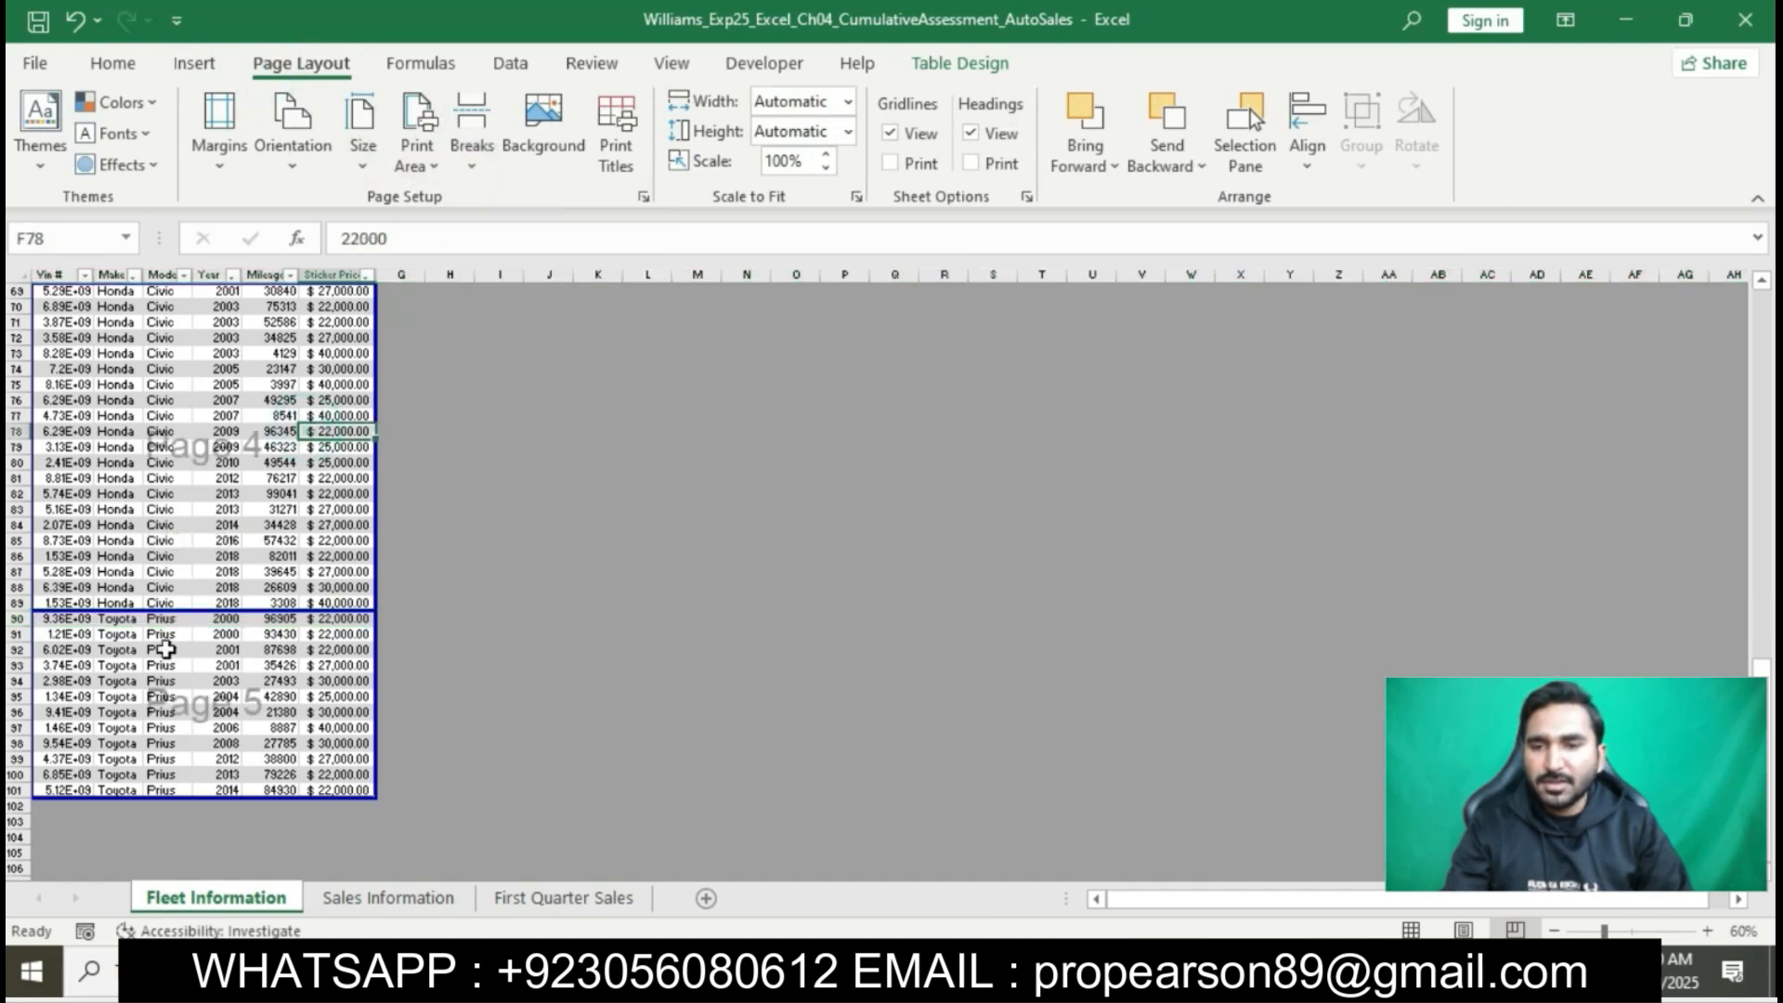
# - Switch to the Word instructions and highlight step 7, about freezing the first row, in yellow
pyautogui.hotkey('alt', 'Tab')
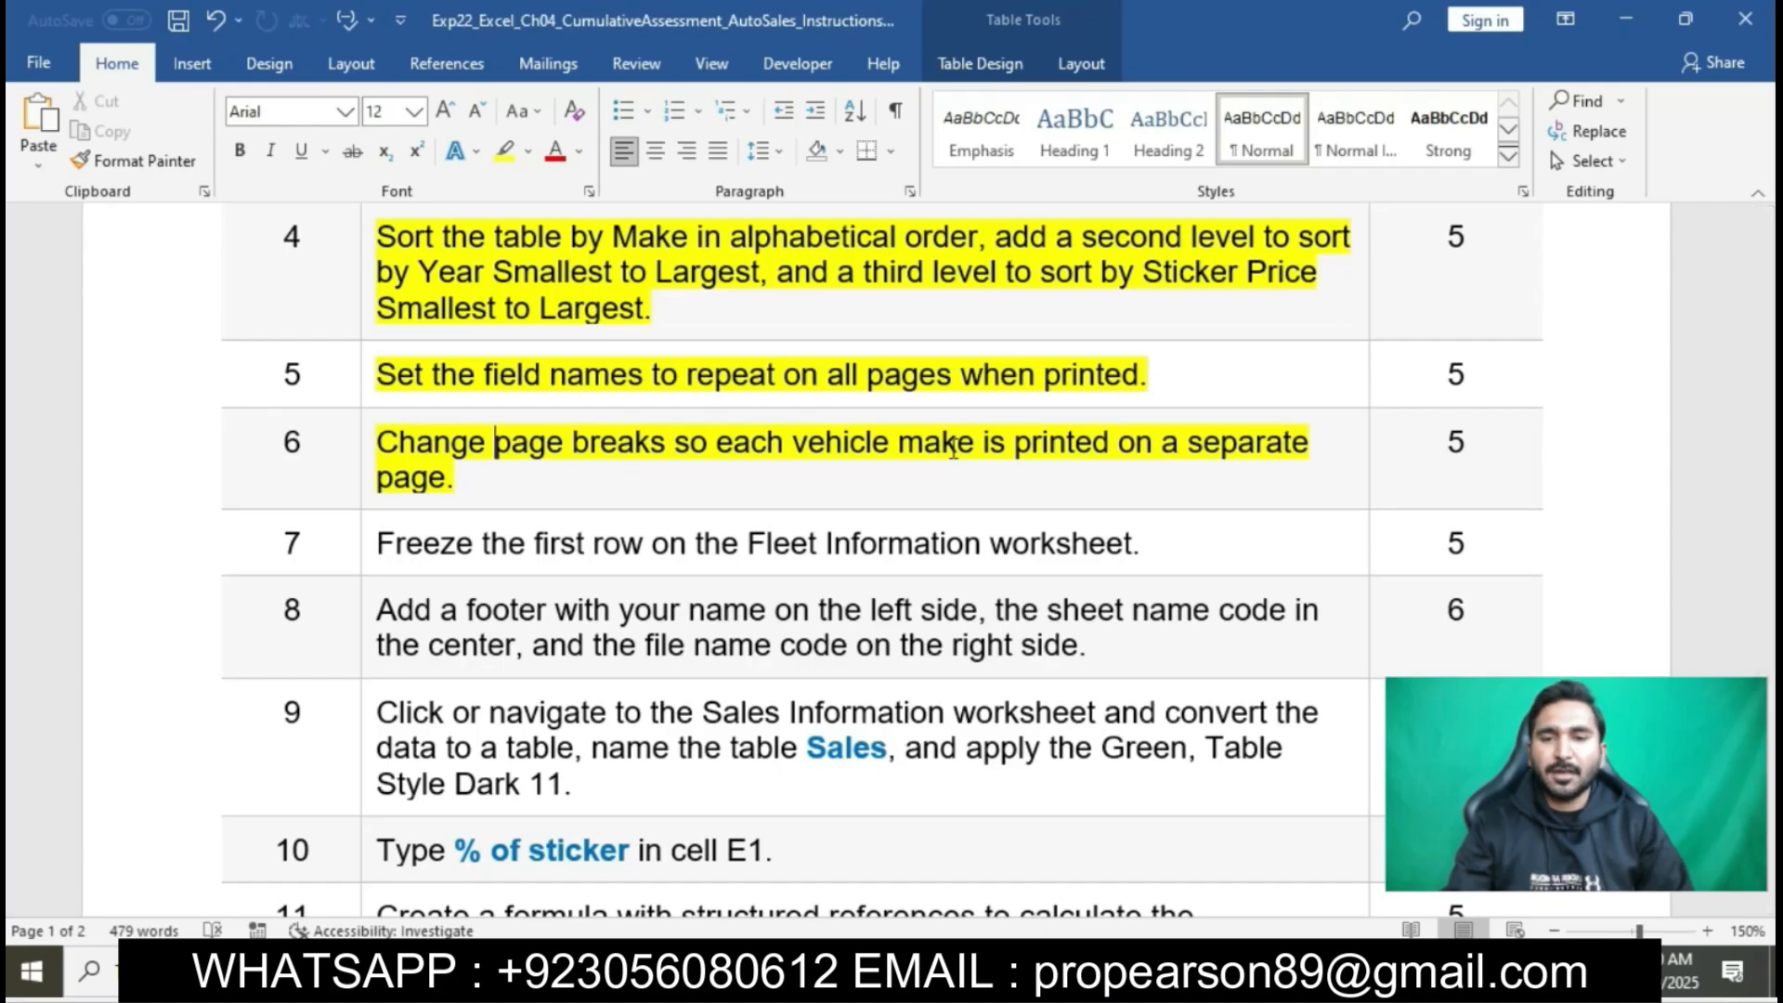
pyautogui.scroll(-2, 953, 450)
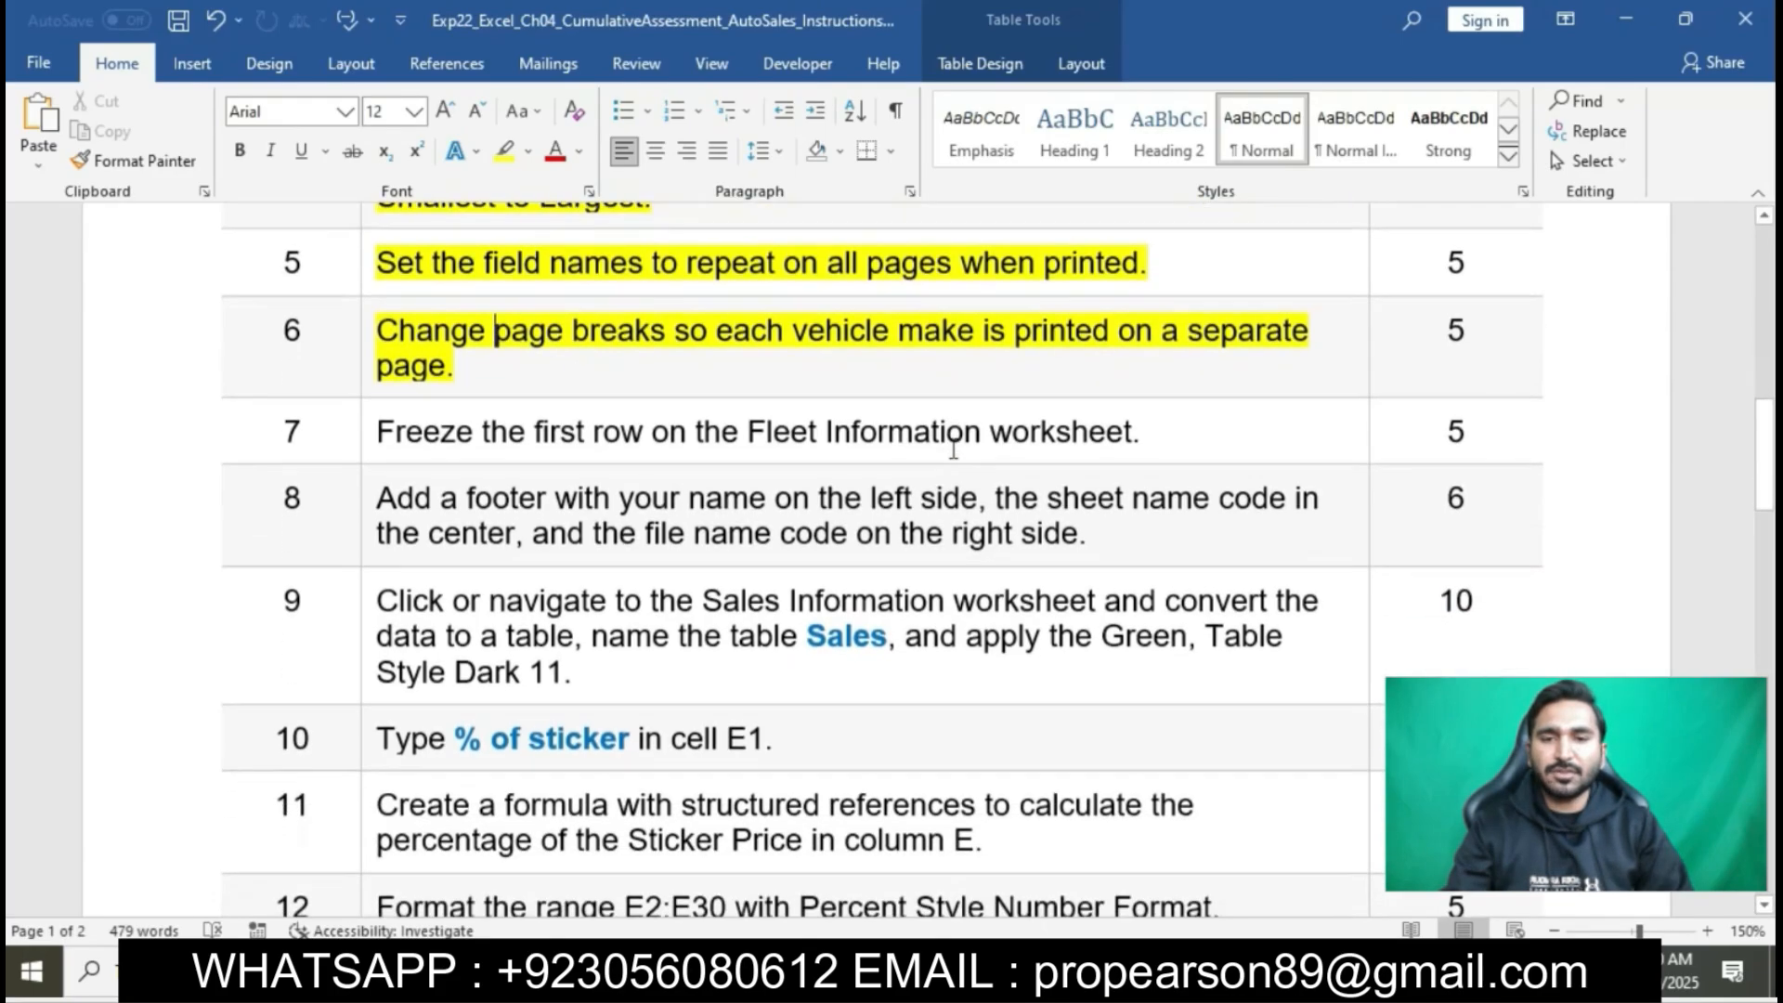
pyautogui.click(368, 436)
pyautogui.click(476, 398)
pyautogui.press('Right')
pyautogui.click(499, 415)
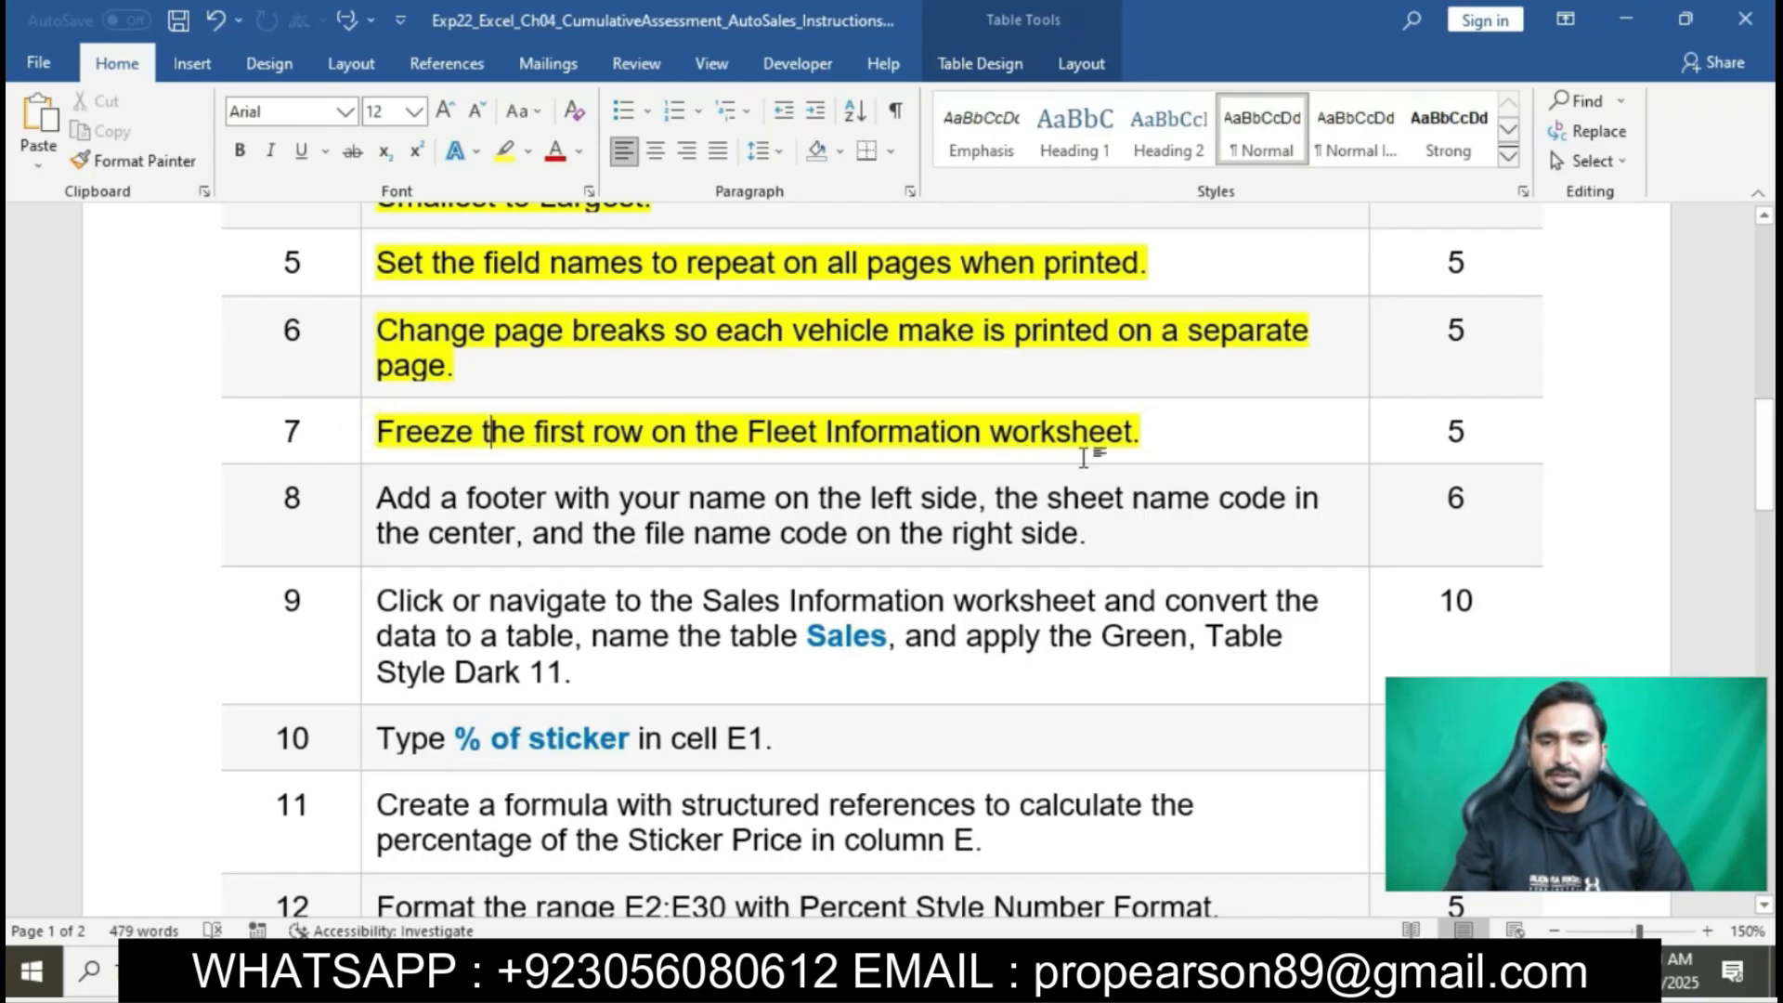
# - Switch to Excel and try Freeze Panes with row 1 of the Fleet Information sheet selected
pyautogui.hotkey('alt', 'Tab')
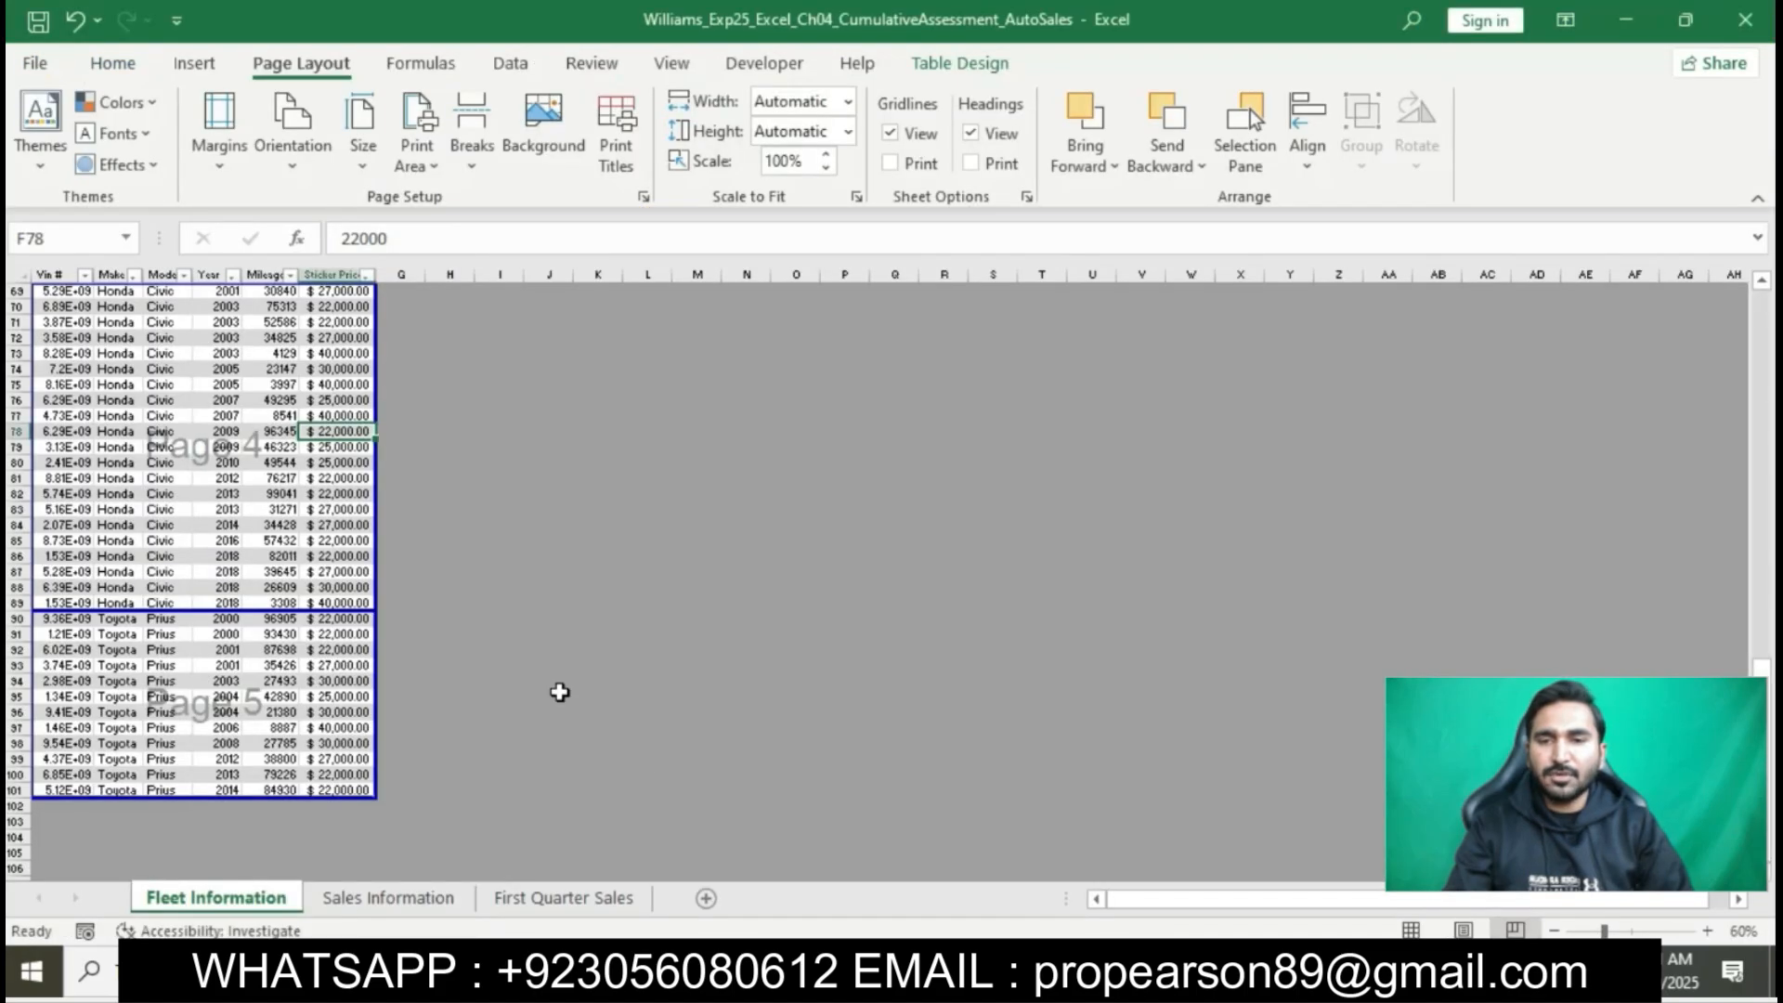
pyautogui.scroll(20, 288, 473)
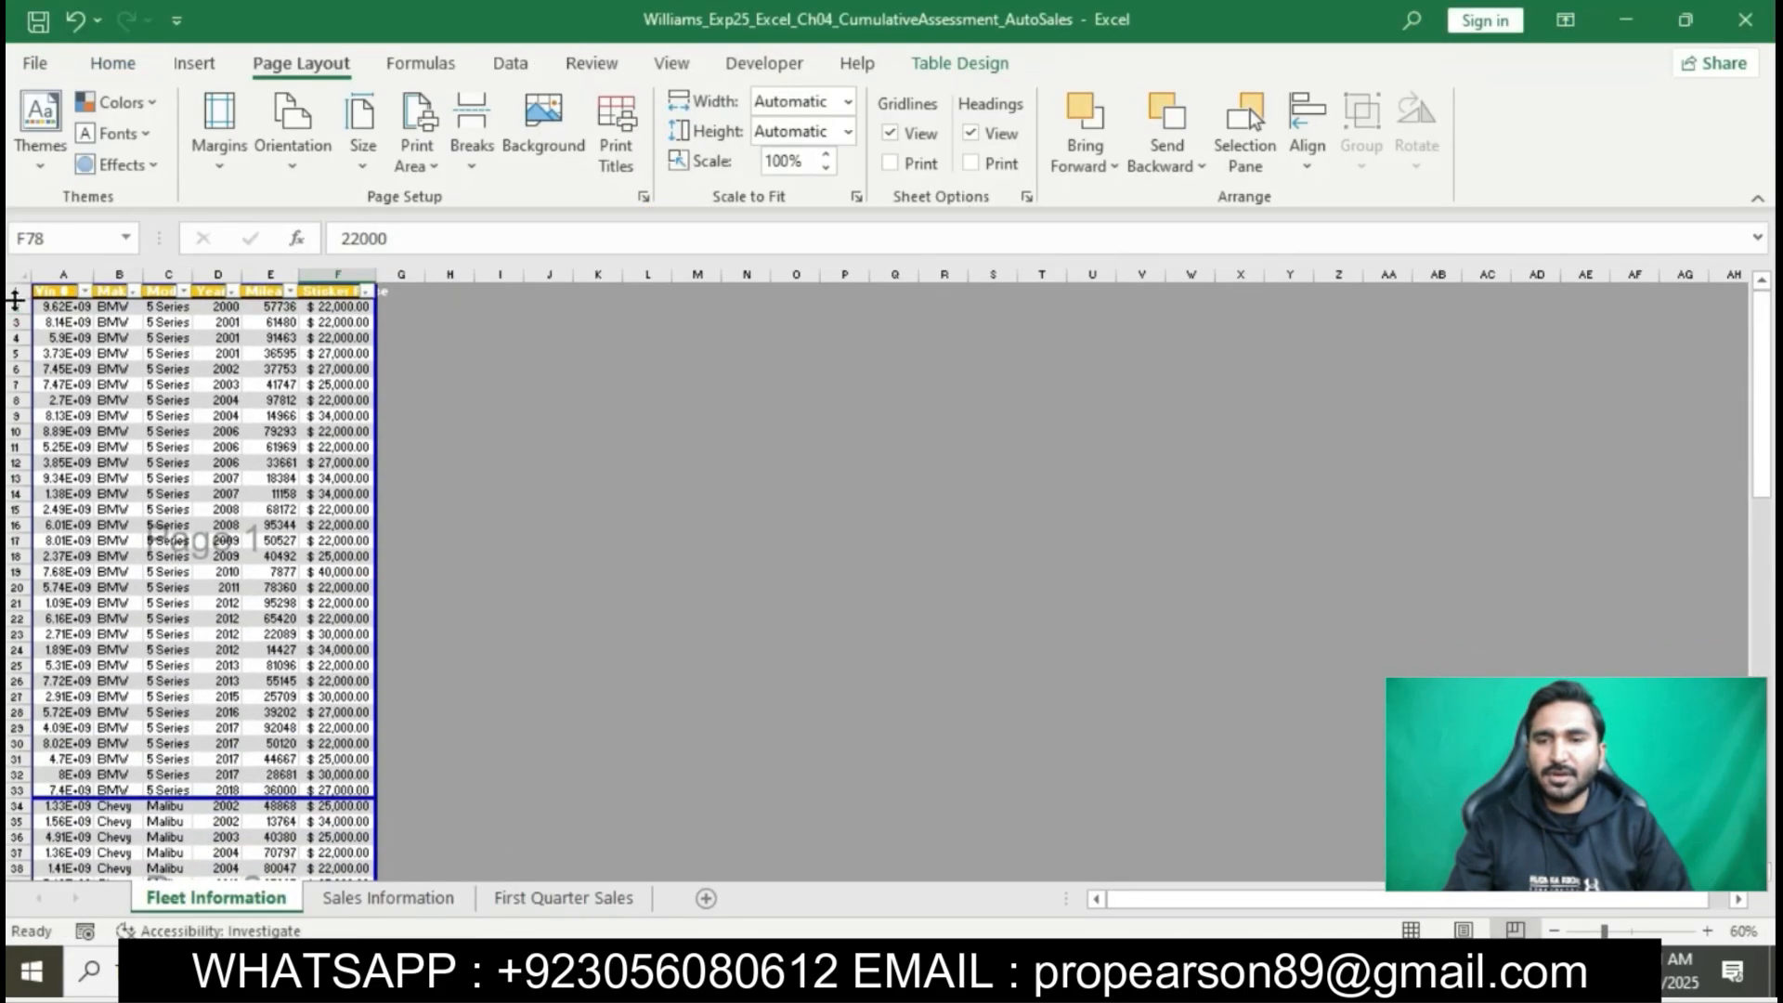
pyautogui.click(16, 291)
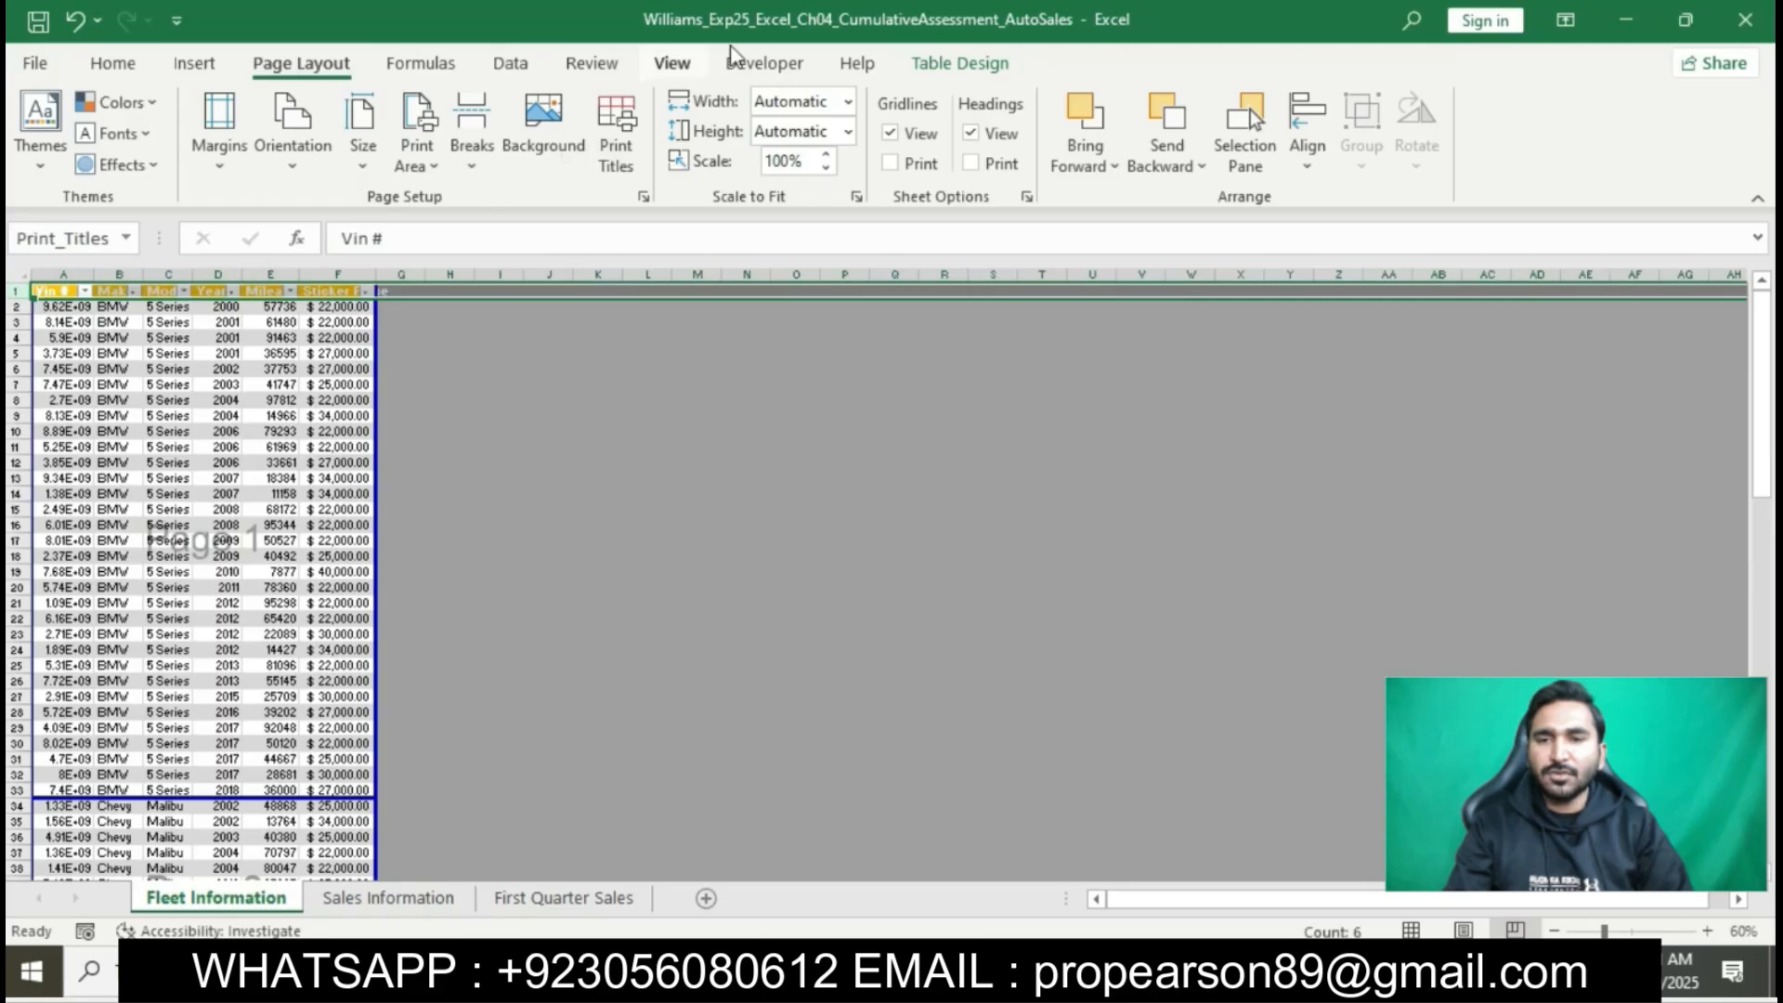
pyautogui.click(670, 48)
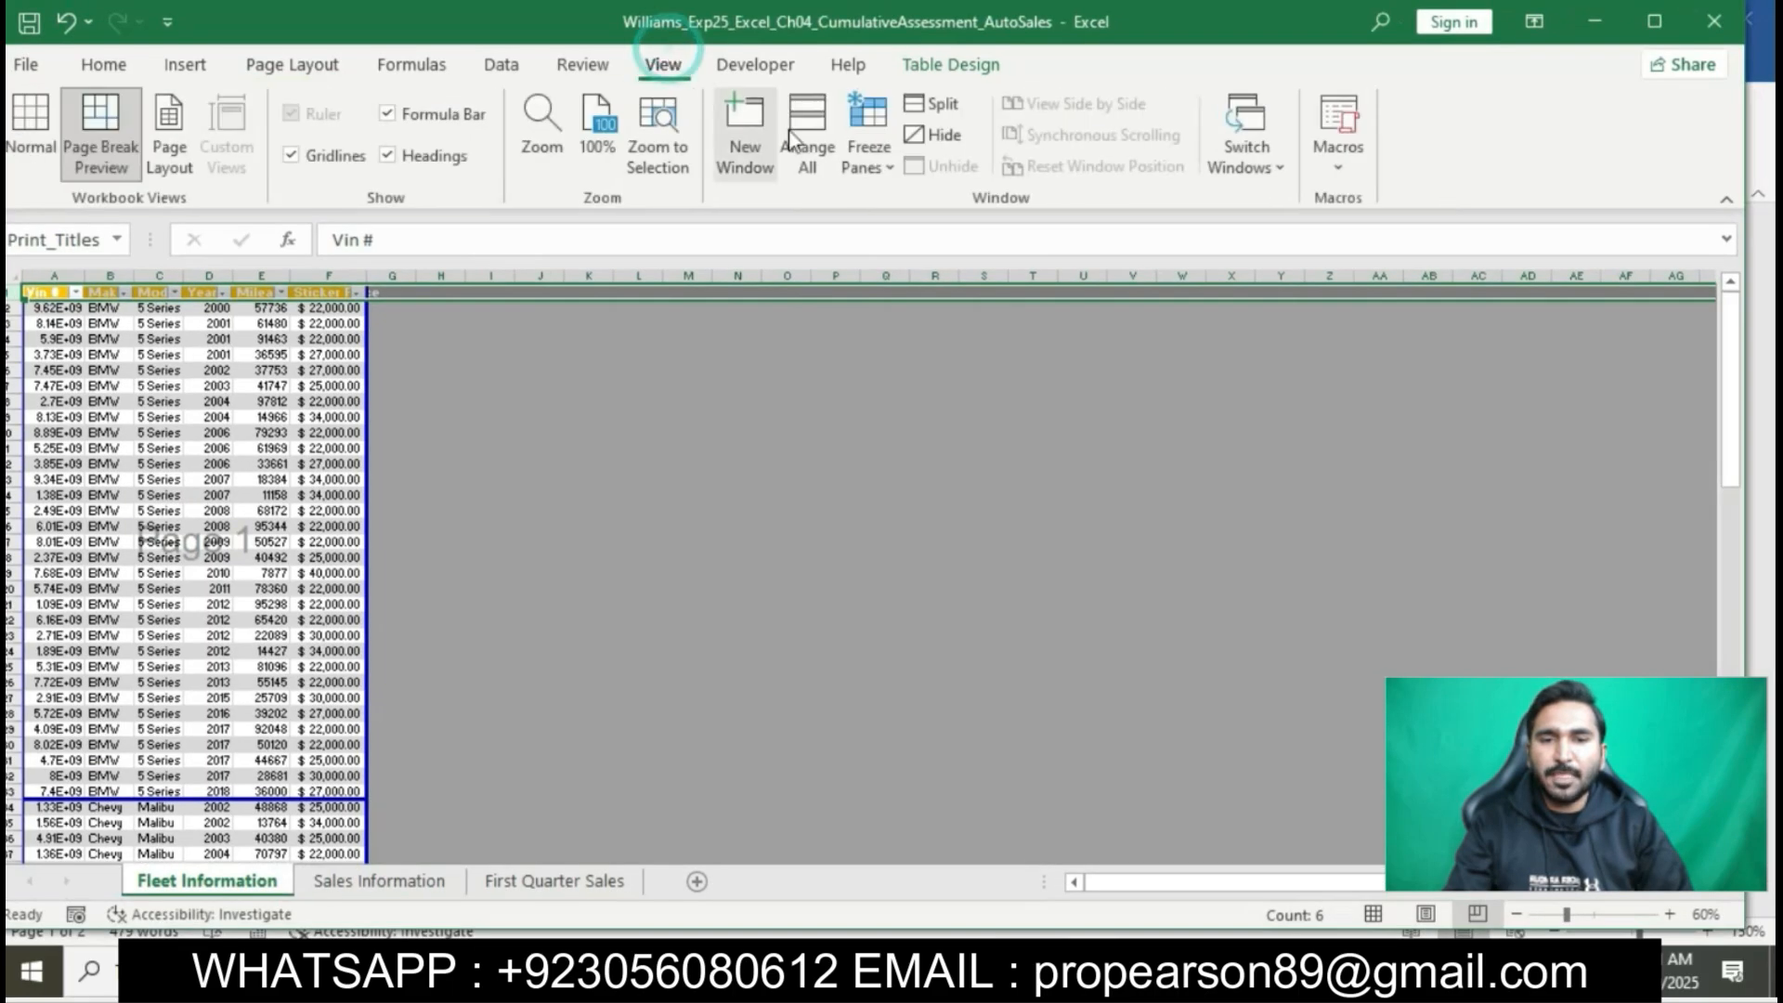
pyautogui.click(884, 167)
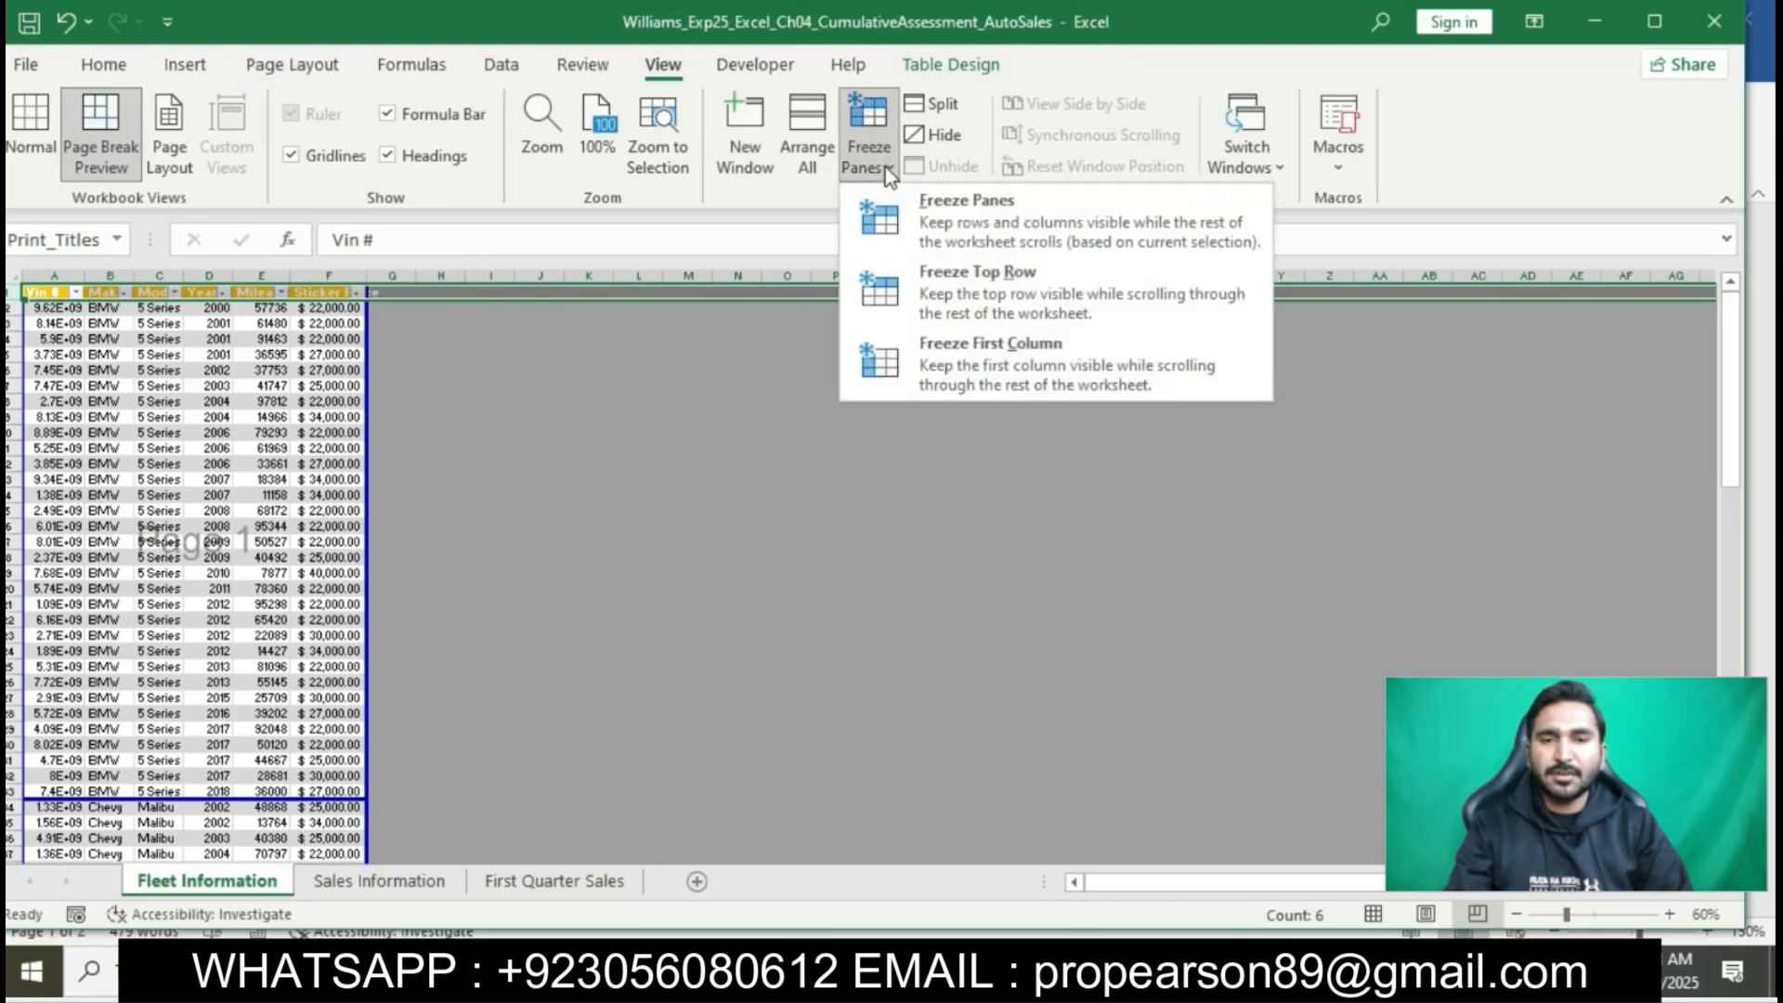
pyautogui.click(936, 210)
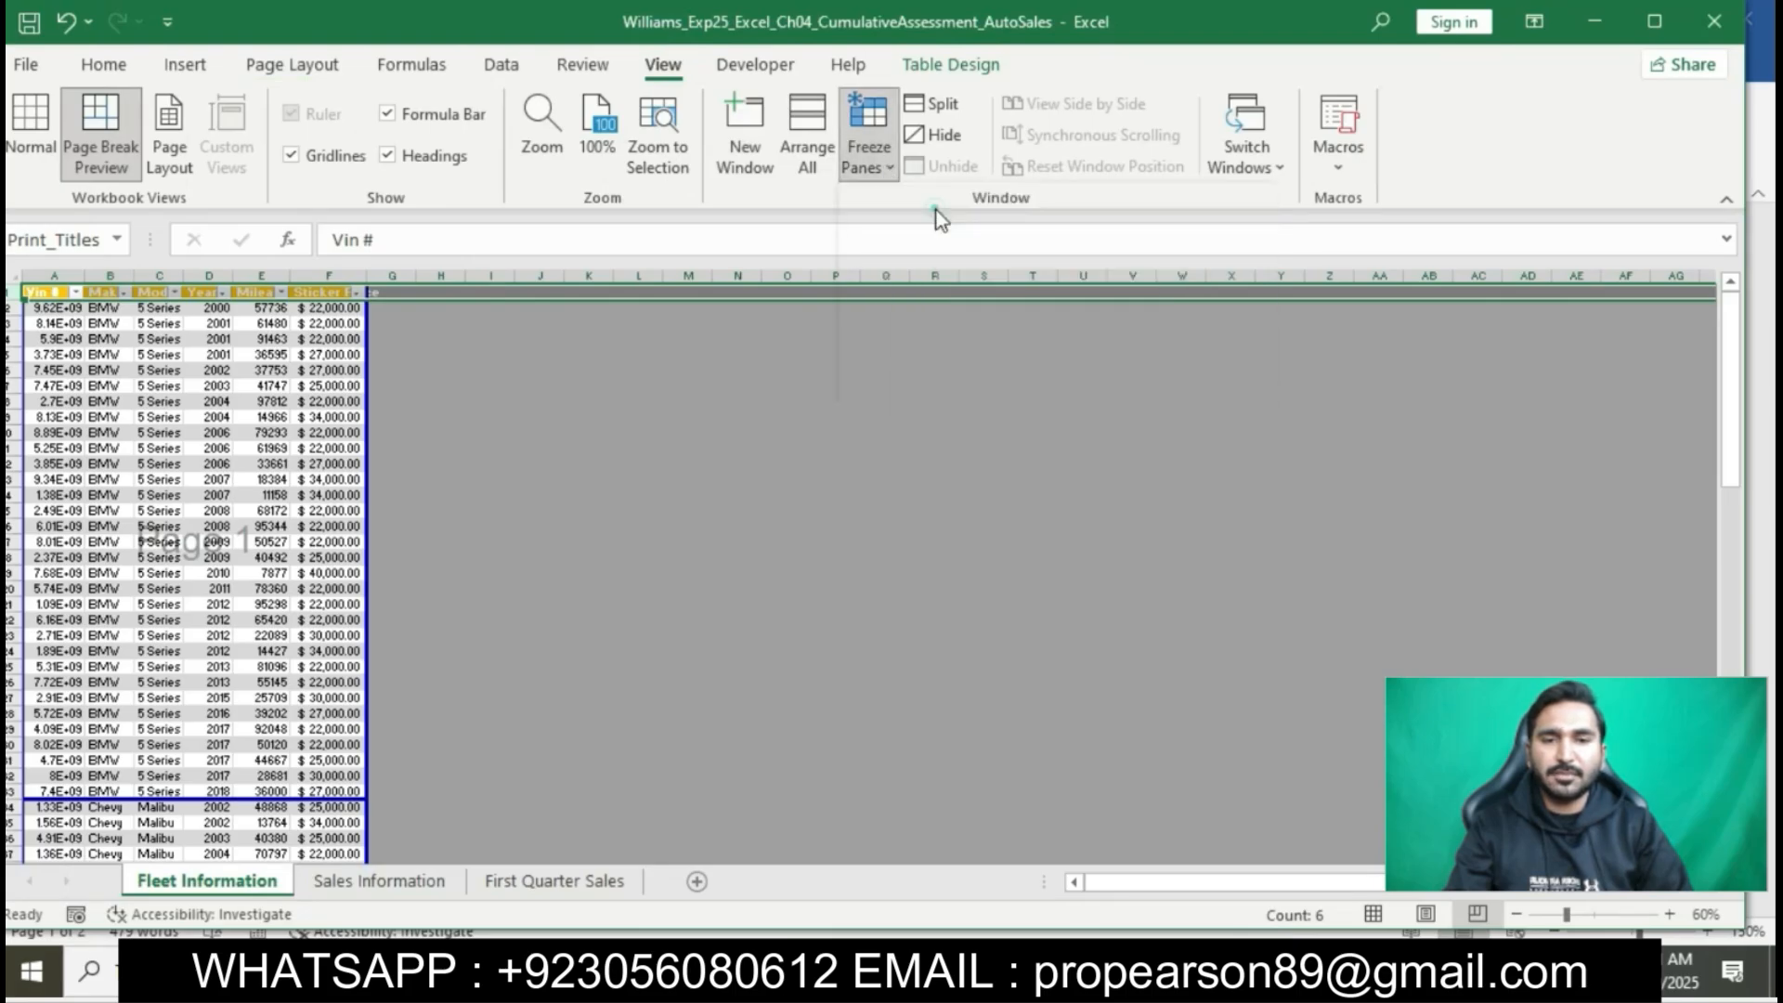
pyautogui.click(698, 464)
pyautogui.scroll(-5, 698, 463)
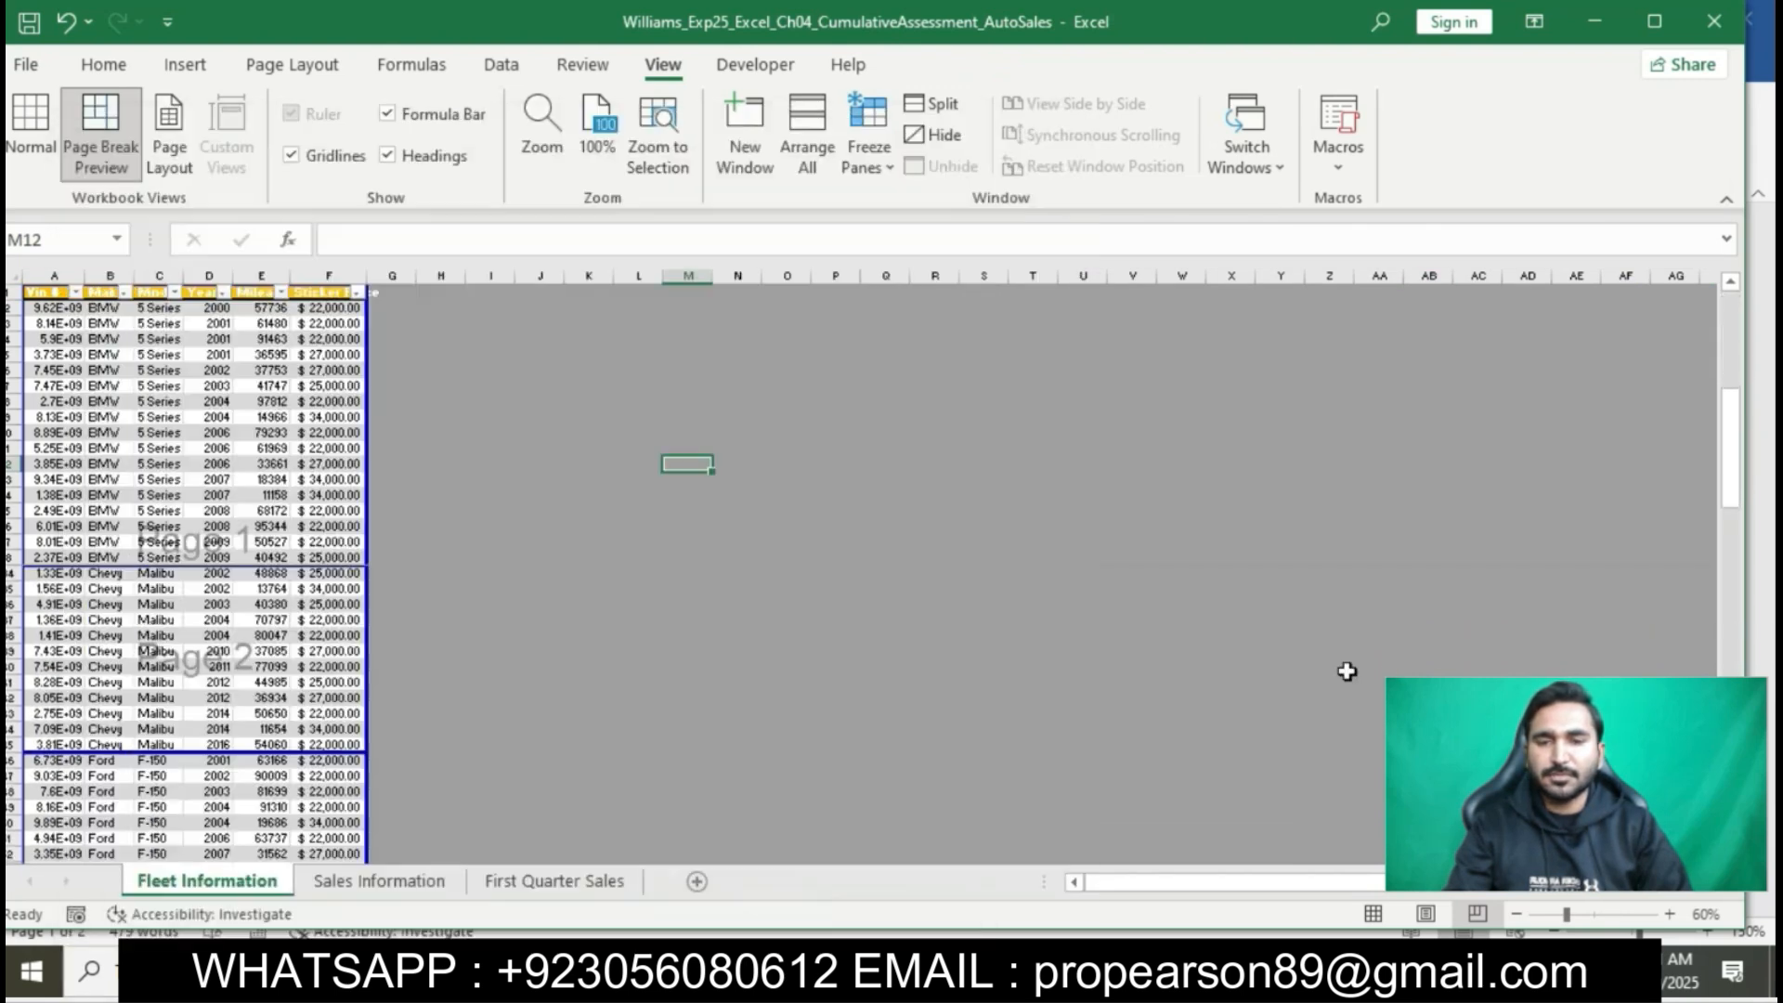
# - Unfreeze the panes on the Fleet Information sheet
pyautogui.click(1428, 683)
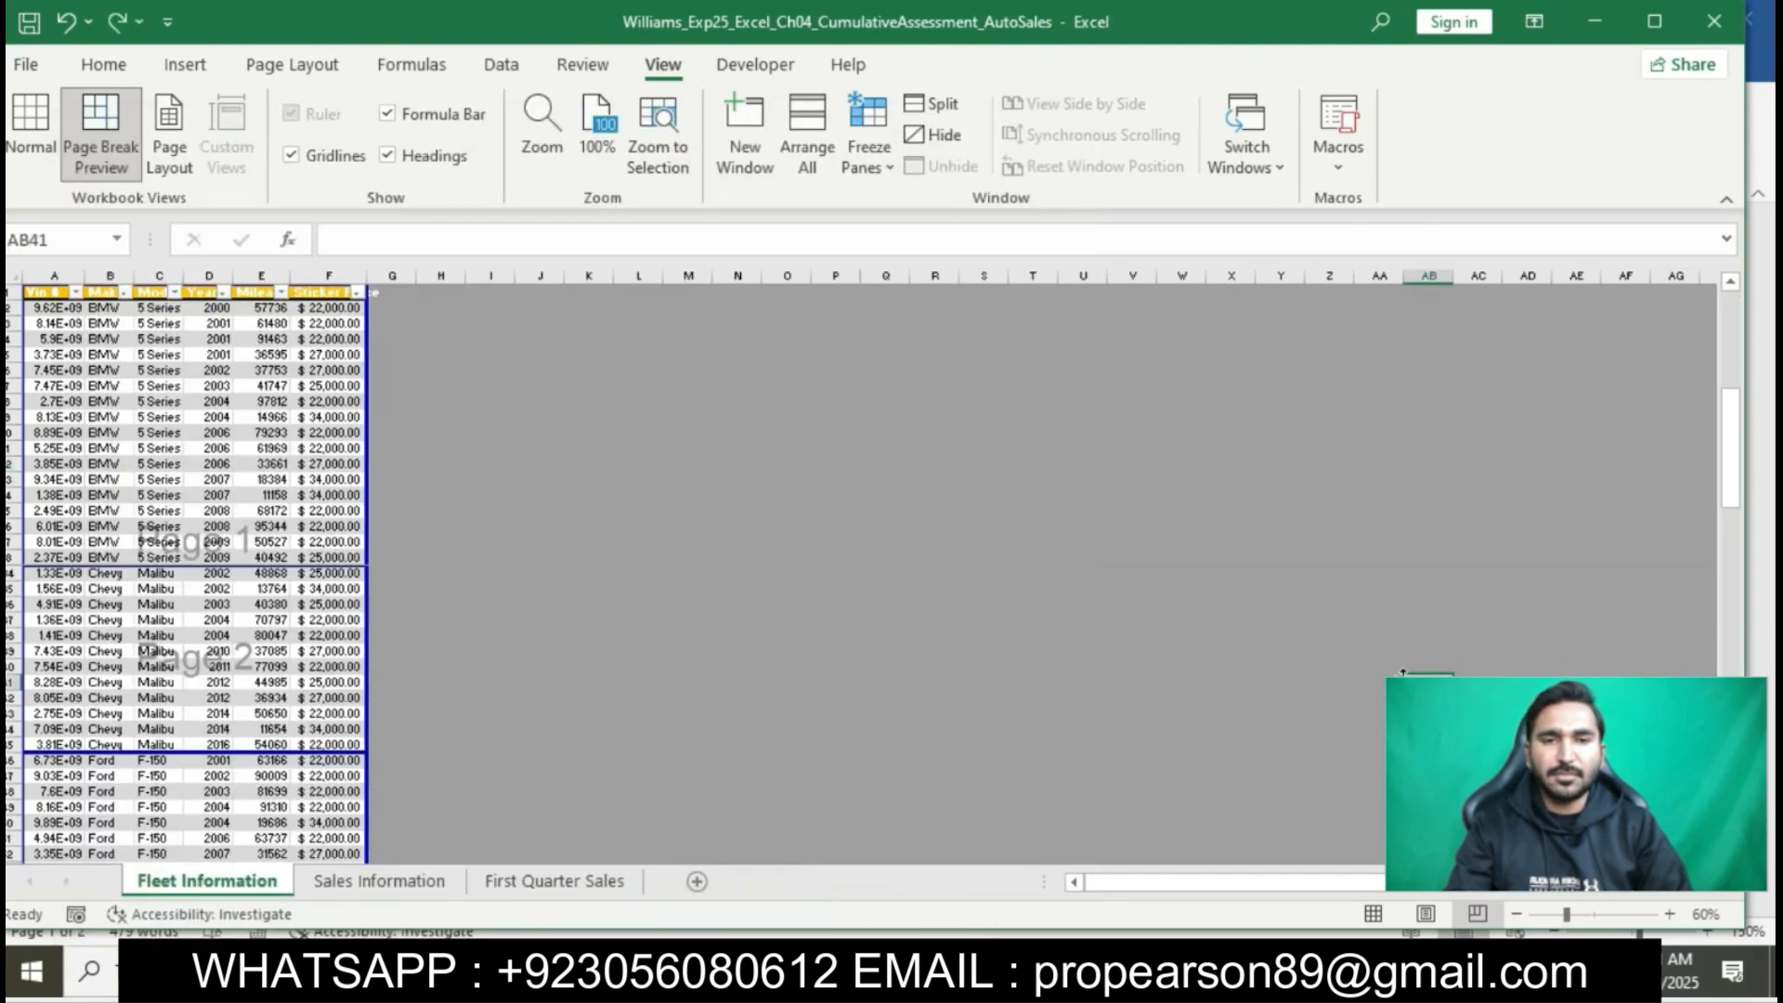
pyautogui.scroll(1, 891, 601)
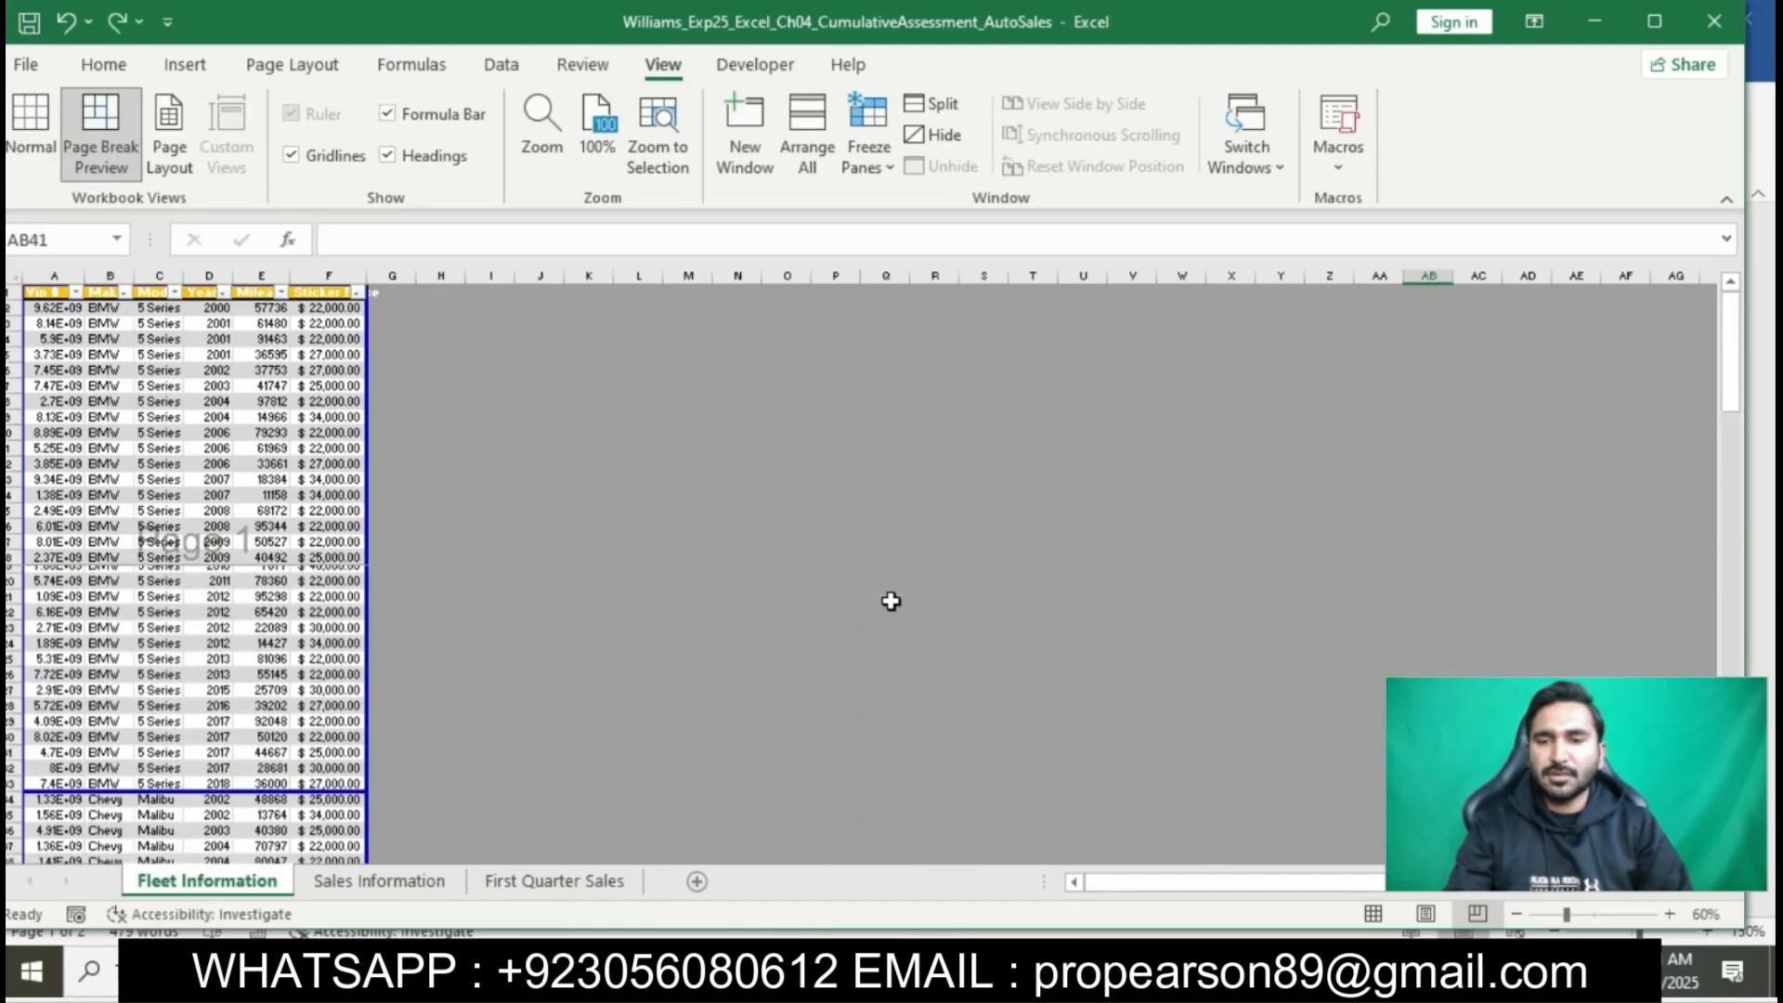
pyautogui.click(884, 165)
pyautogui.click(963, 215)
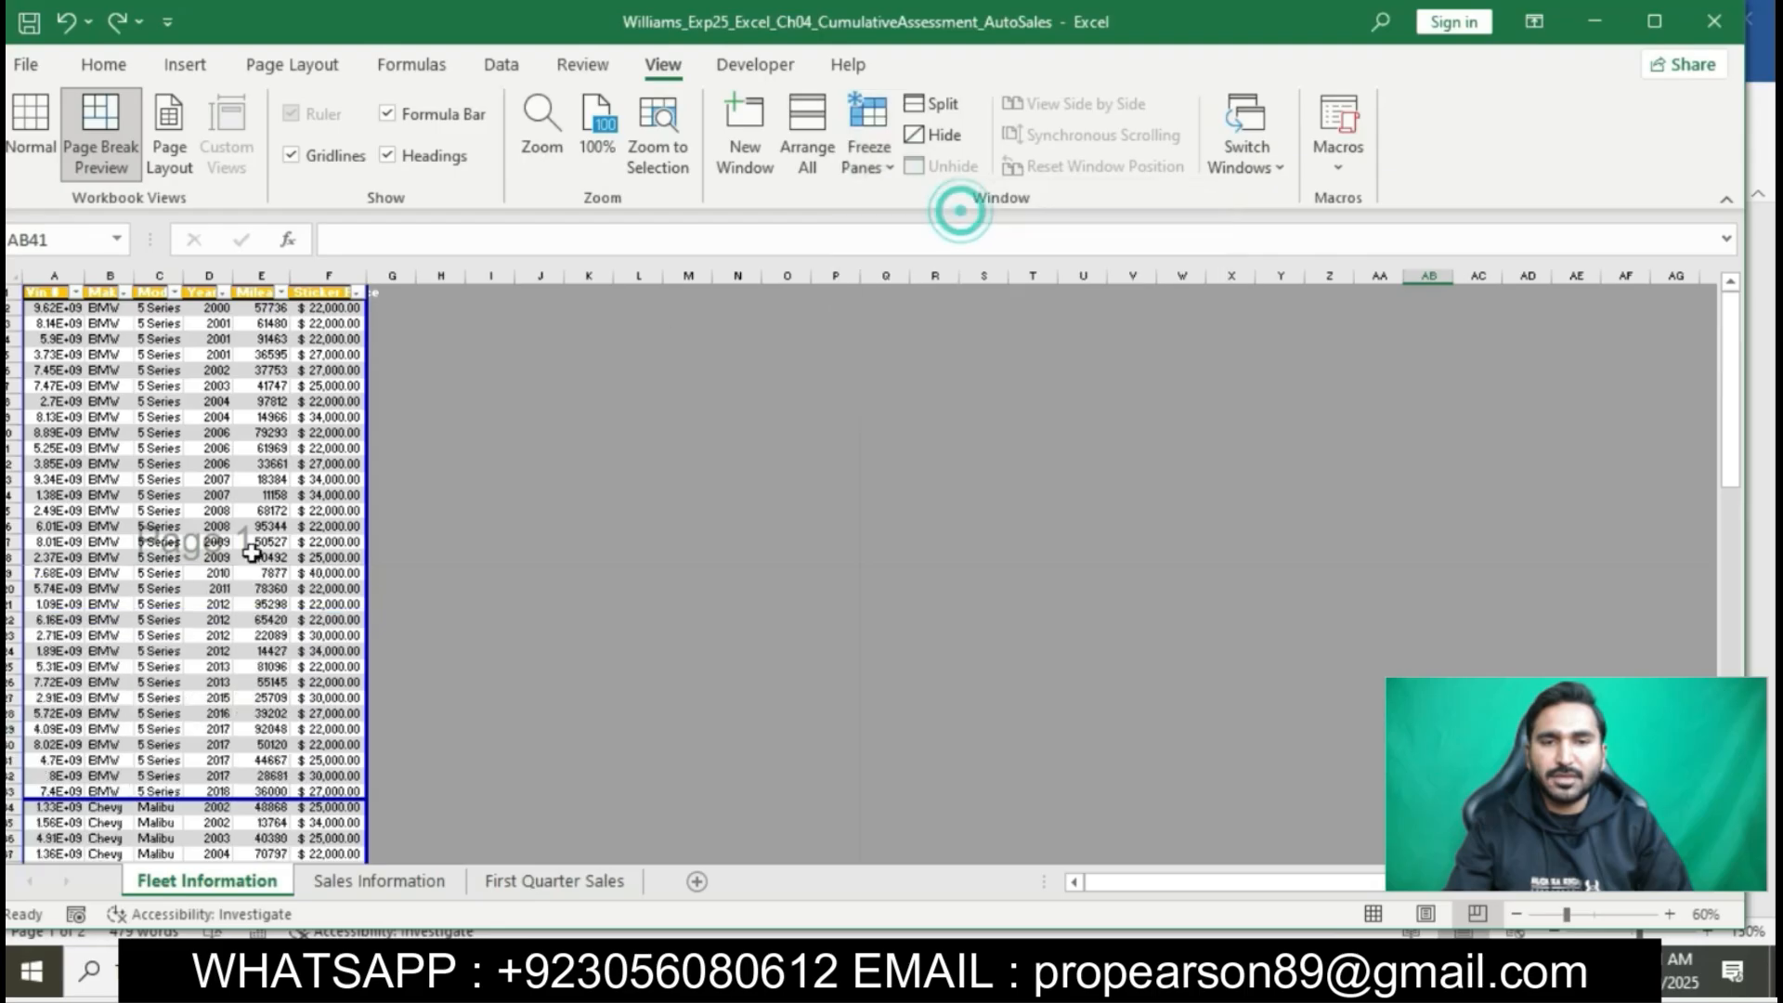
# - Check the page breaks and reinsert the missing one above row 90, between the Honda and Toyota records
pyautogui.scroll(-10, 199, 594)
pyautogui.scroll(-9, 199, 594)
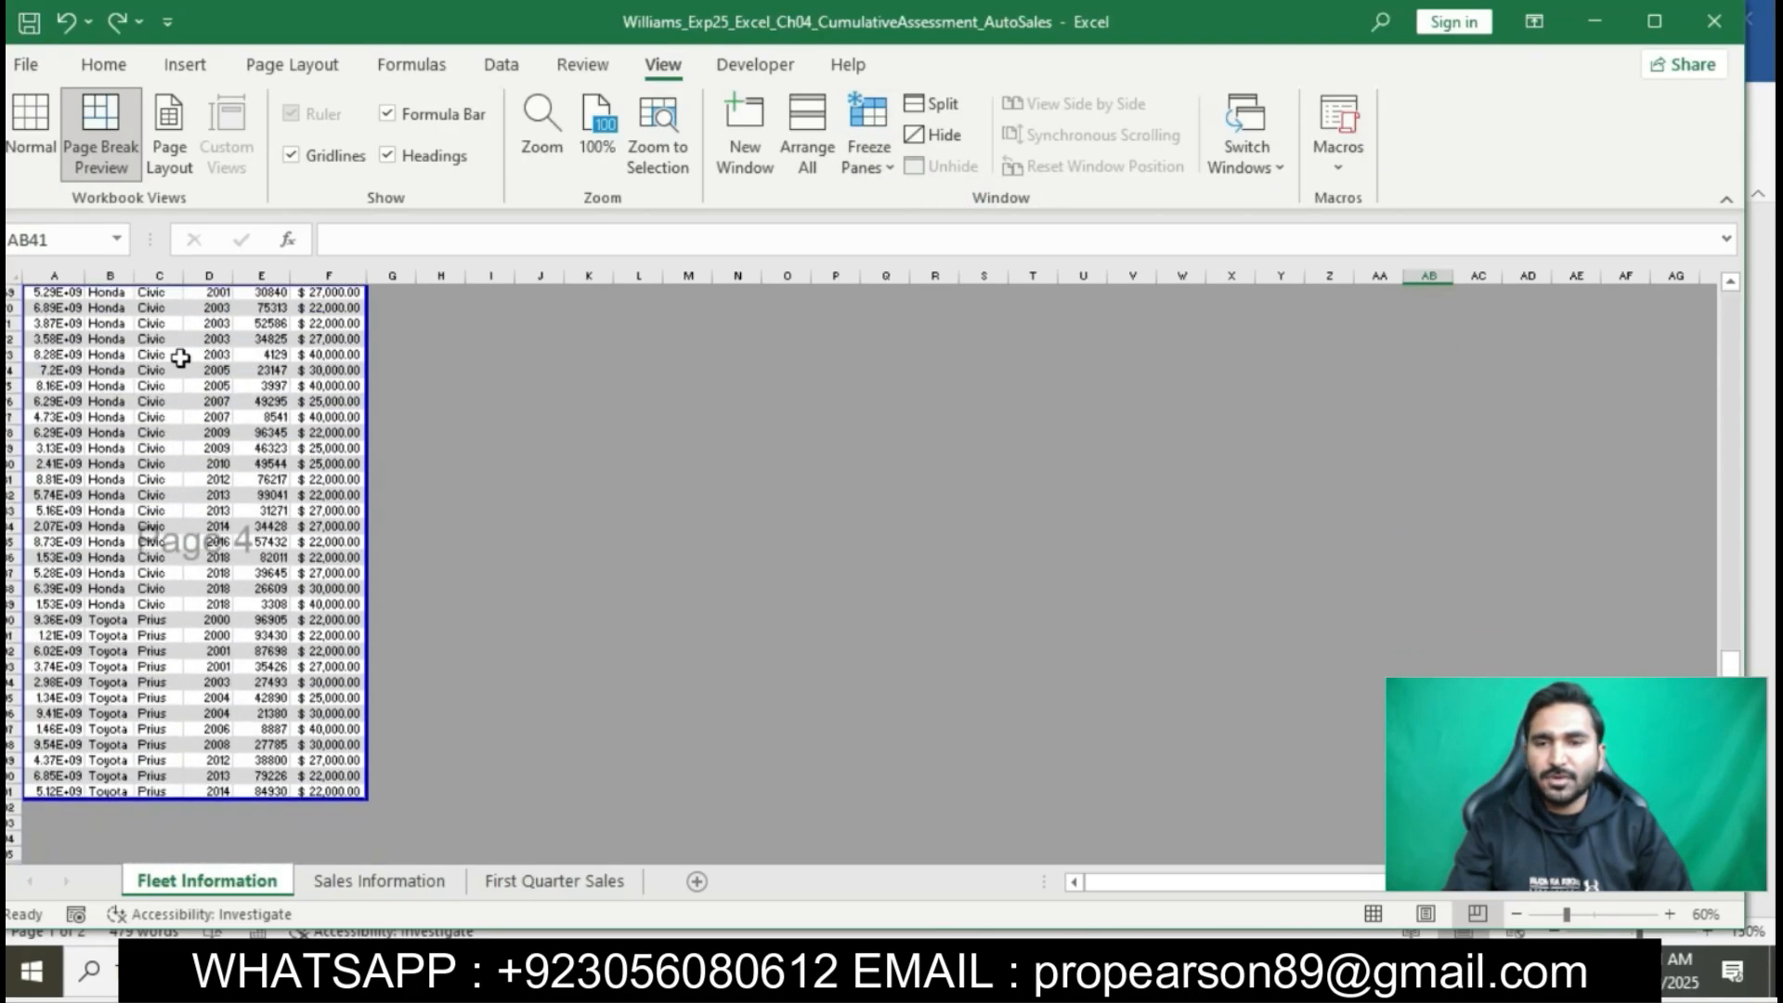
pyautogui.scroll(3, 138, 554)
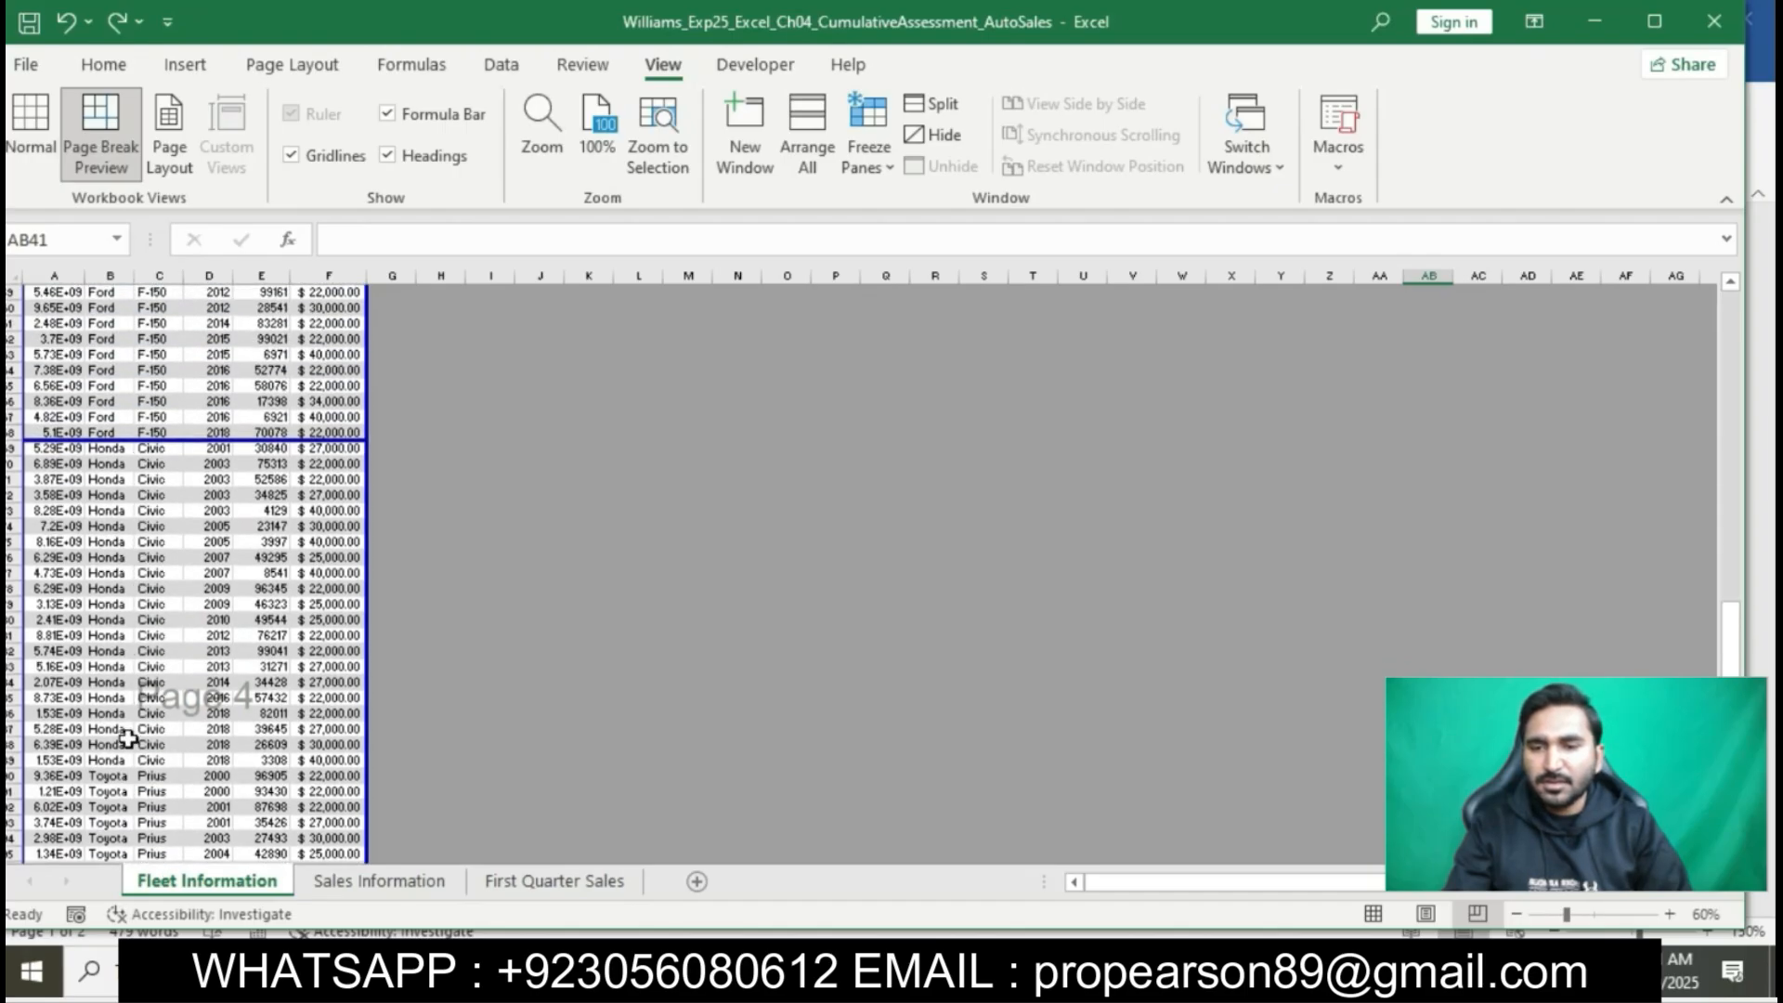
pyautogui.click(13, 776)
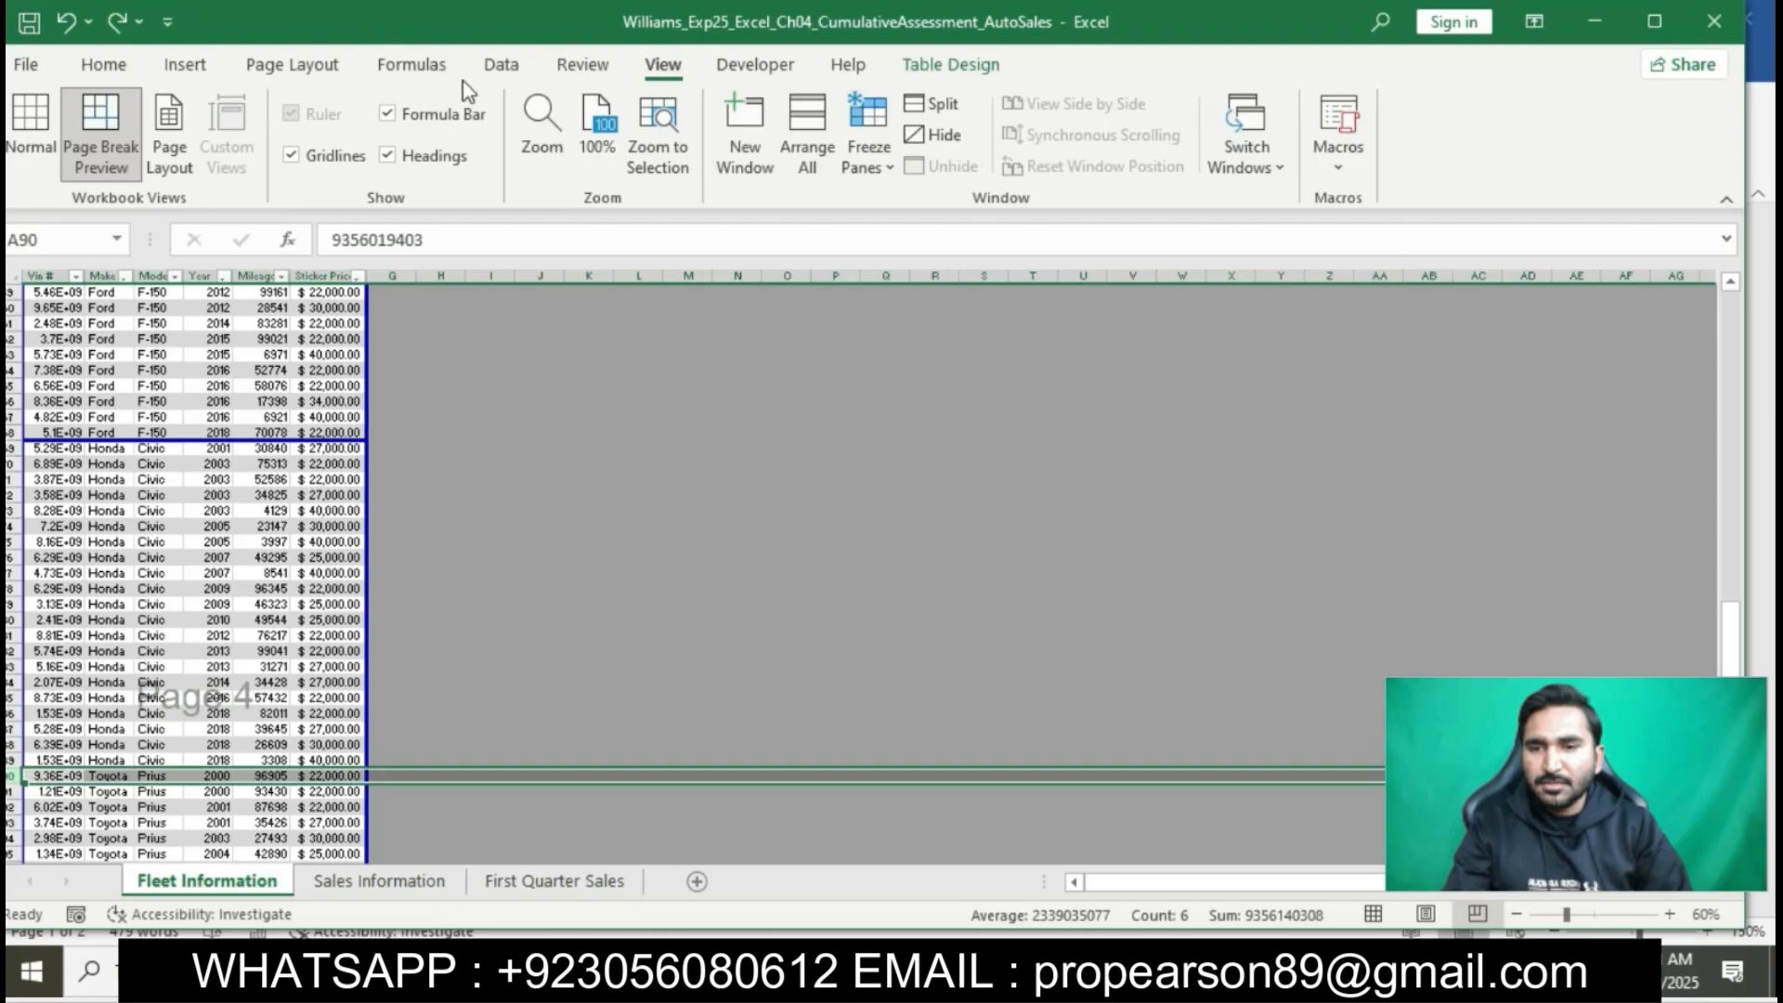
pyautogui.click(320, 67)
pyautogui.click(460, 176)
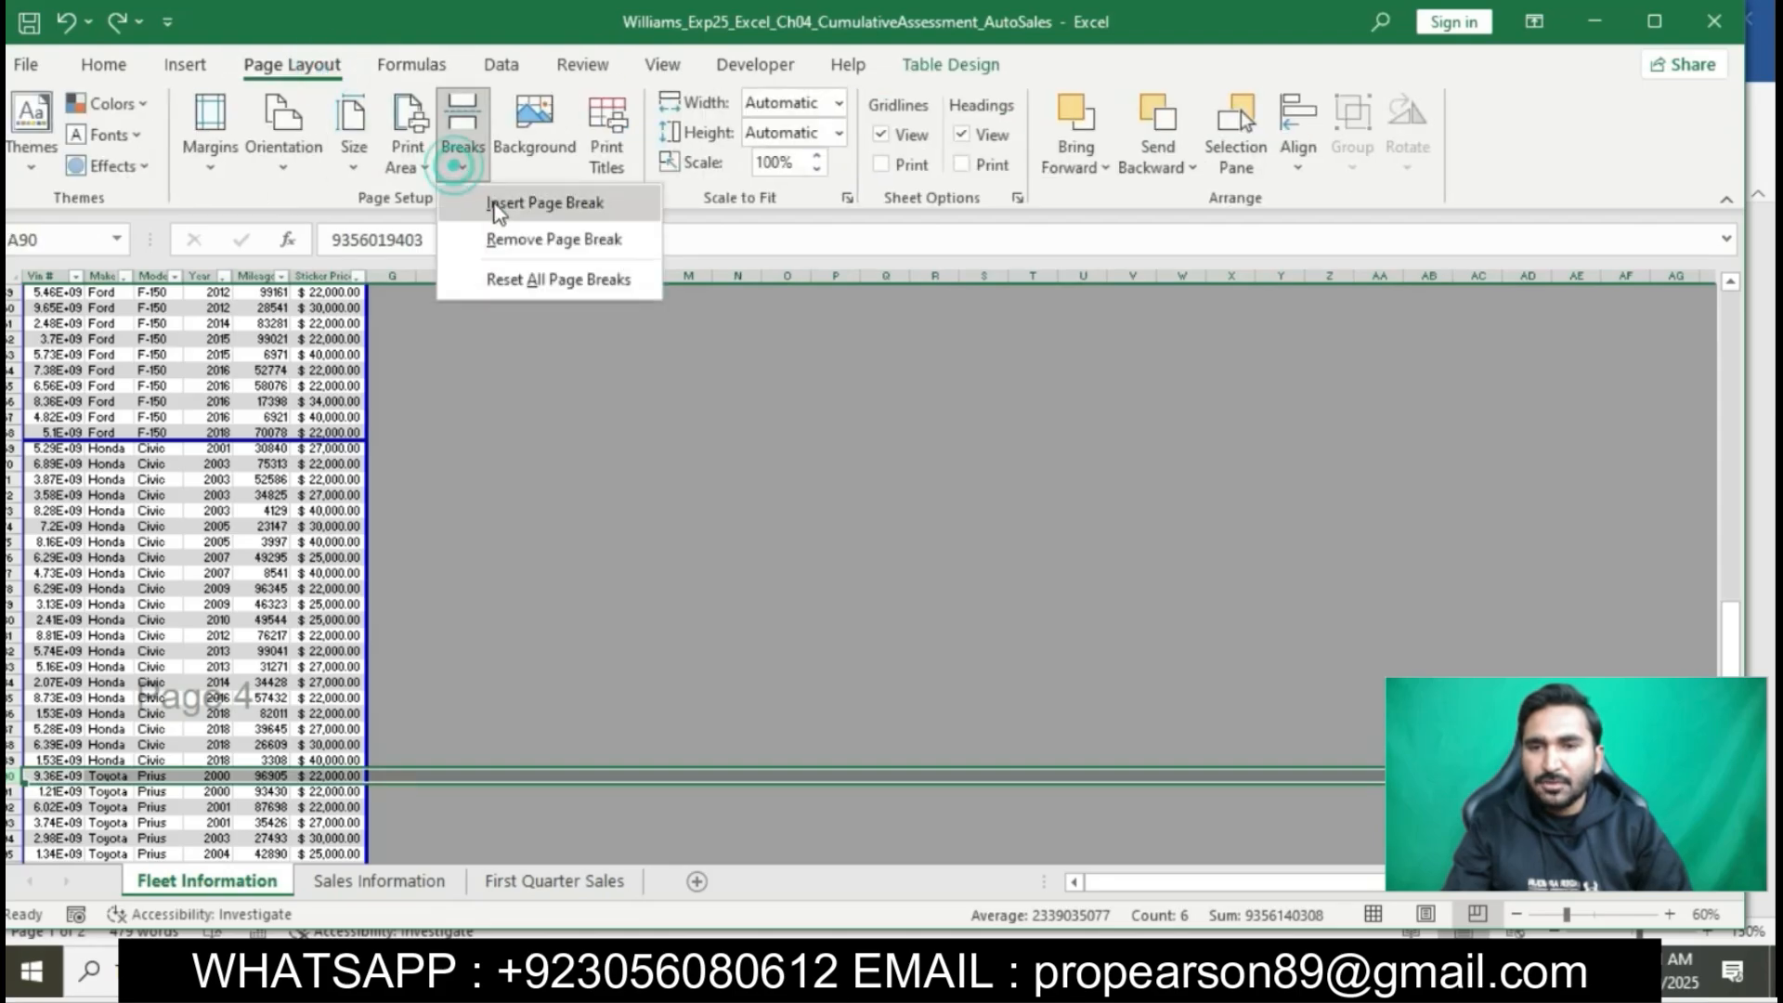
pyautogui.click(492, 208)
pyautogui.click(306, 464)
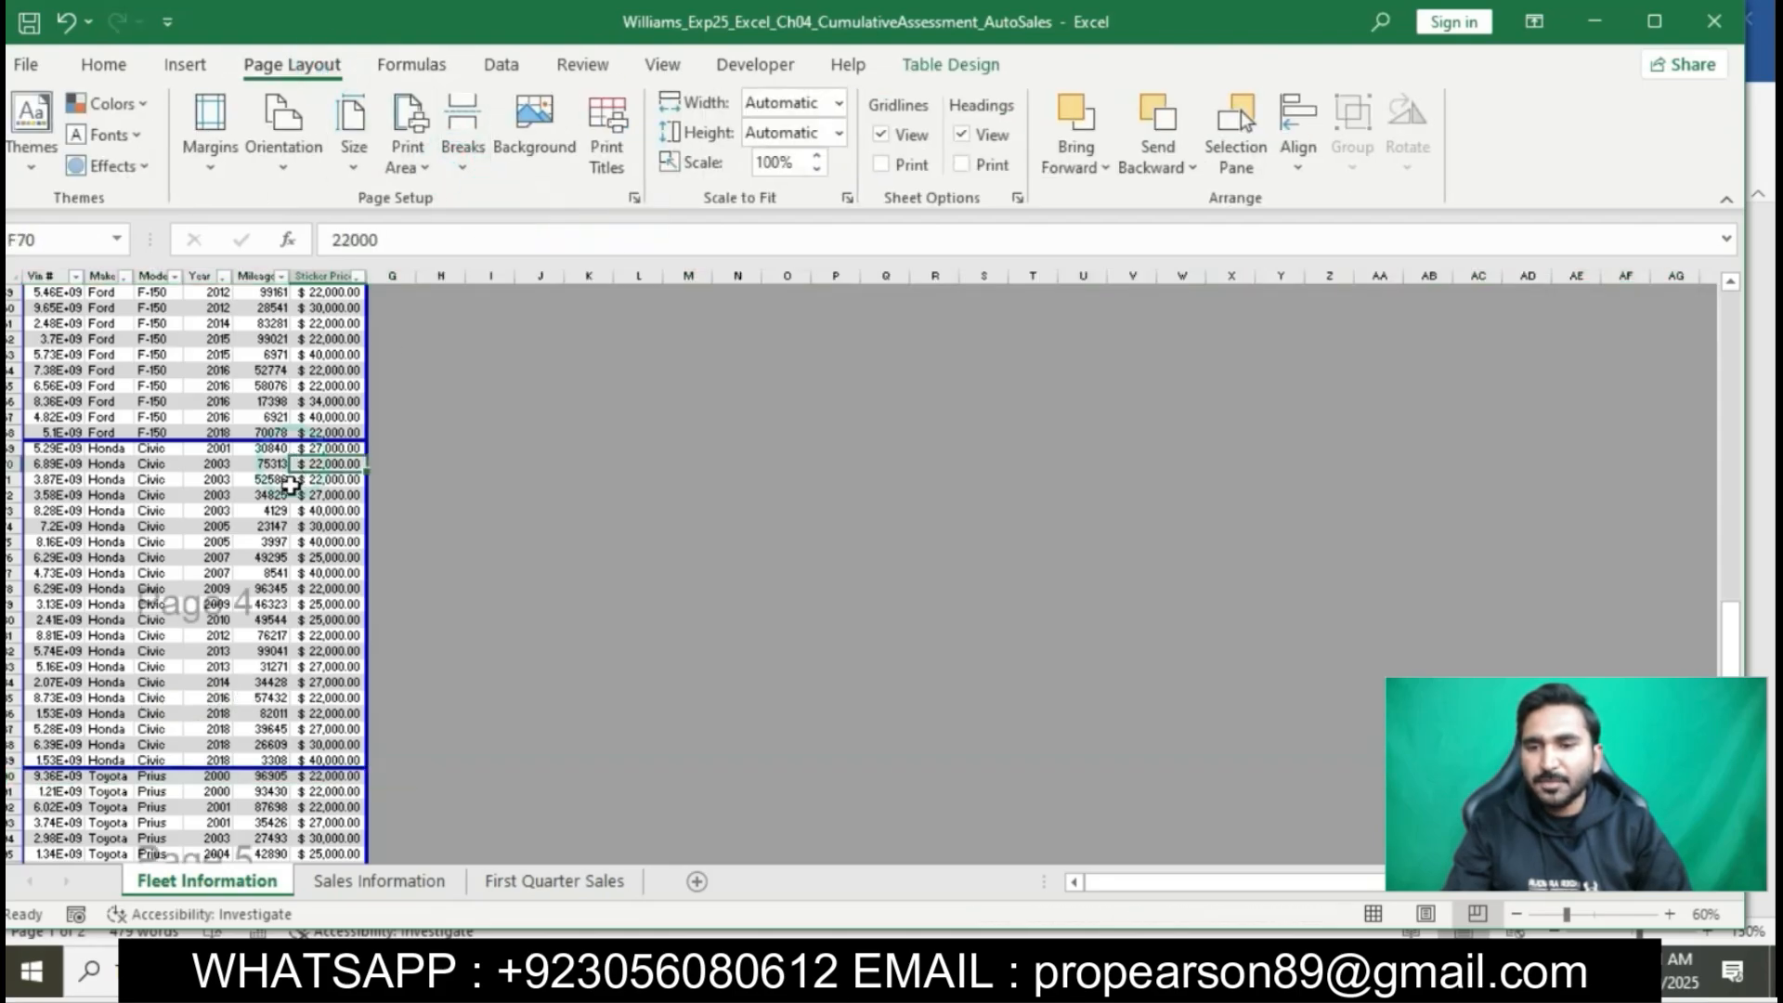
# - Freeze the top row of the Fleet Information sheet and scroll through the records to check it
pyautogui.scroll(-7, 259, 644)
pyautogui.scroll(20, 259, 643)
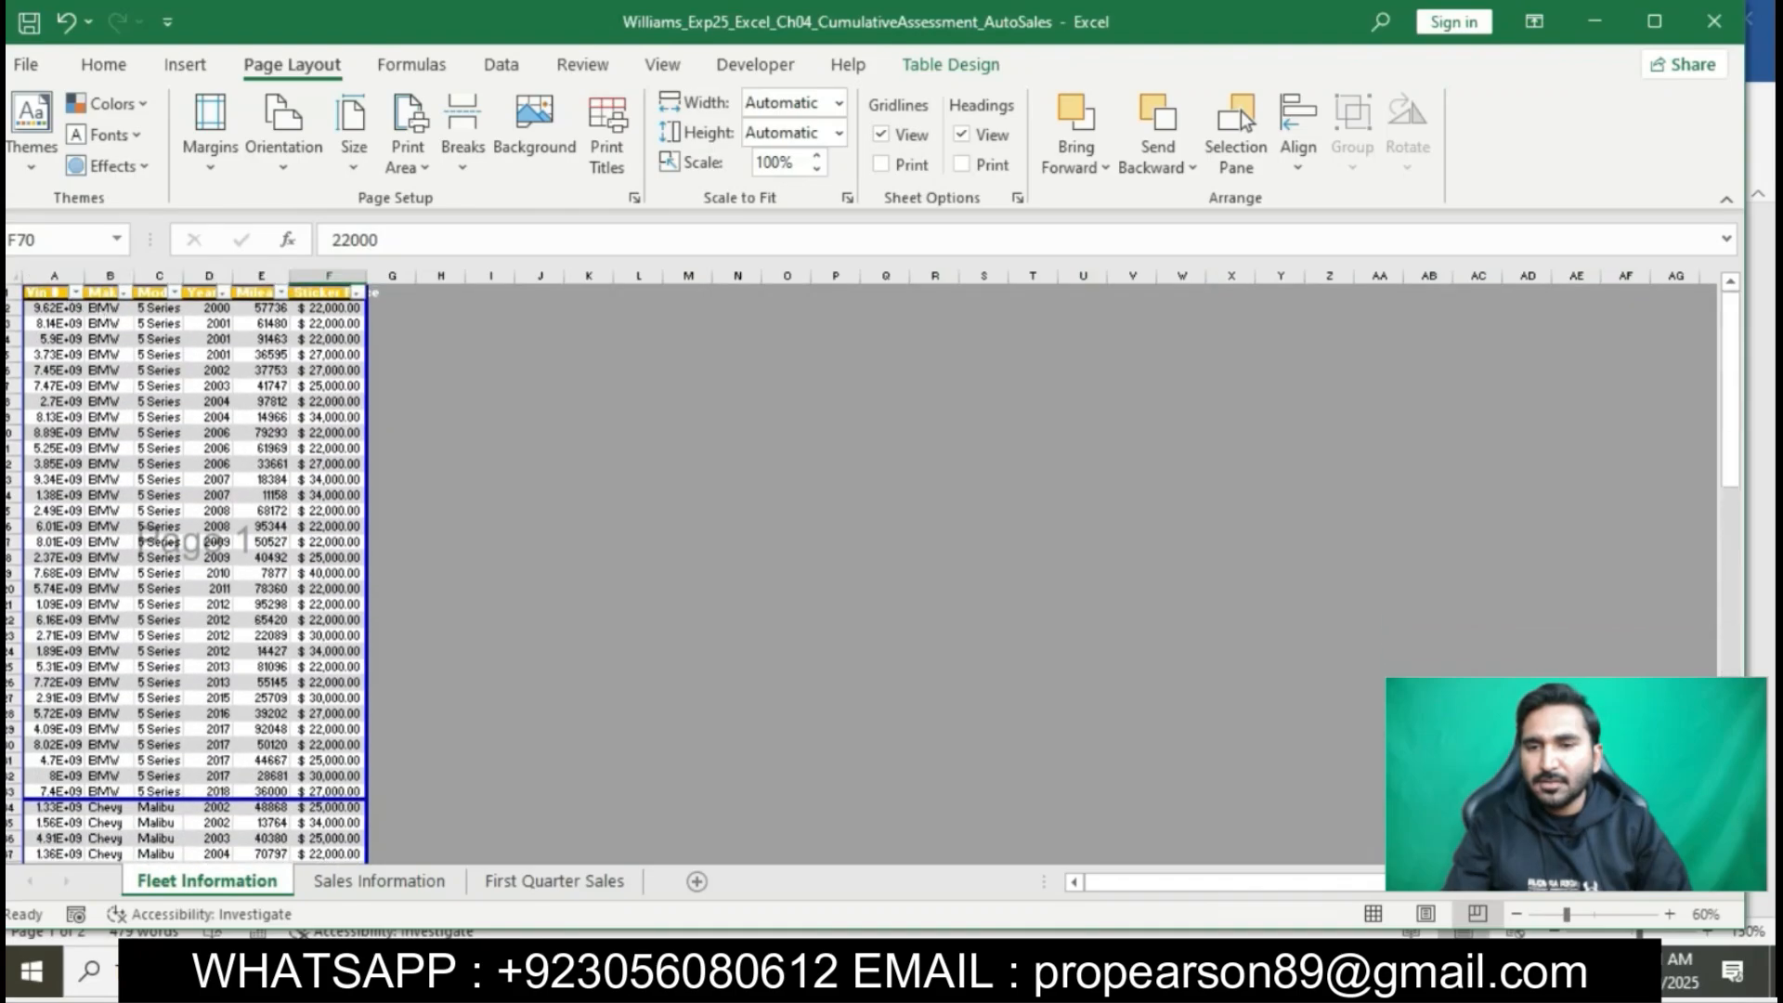
pyautogui.click(14, 292)
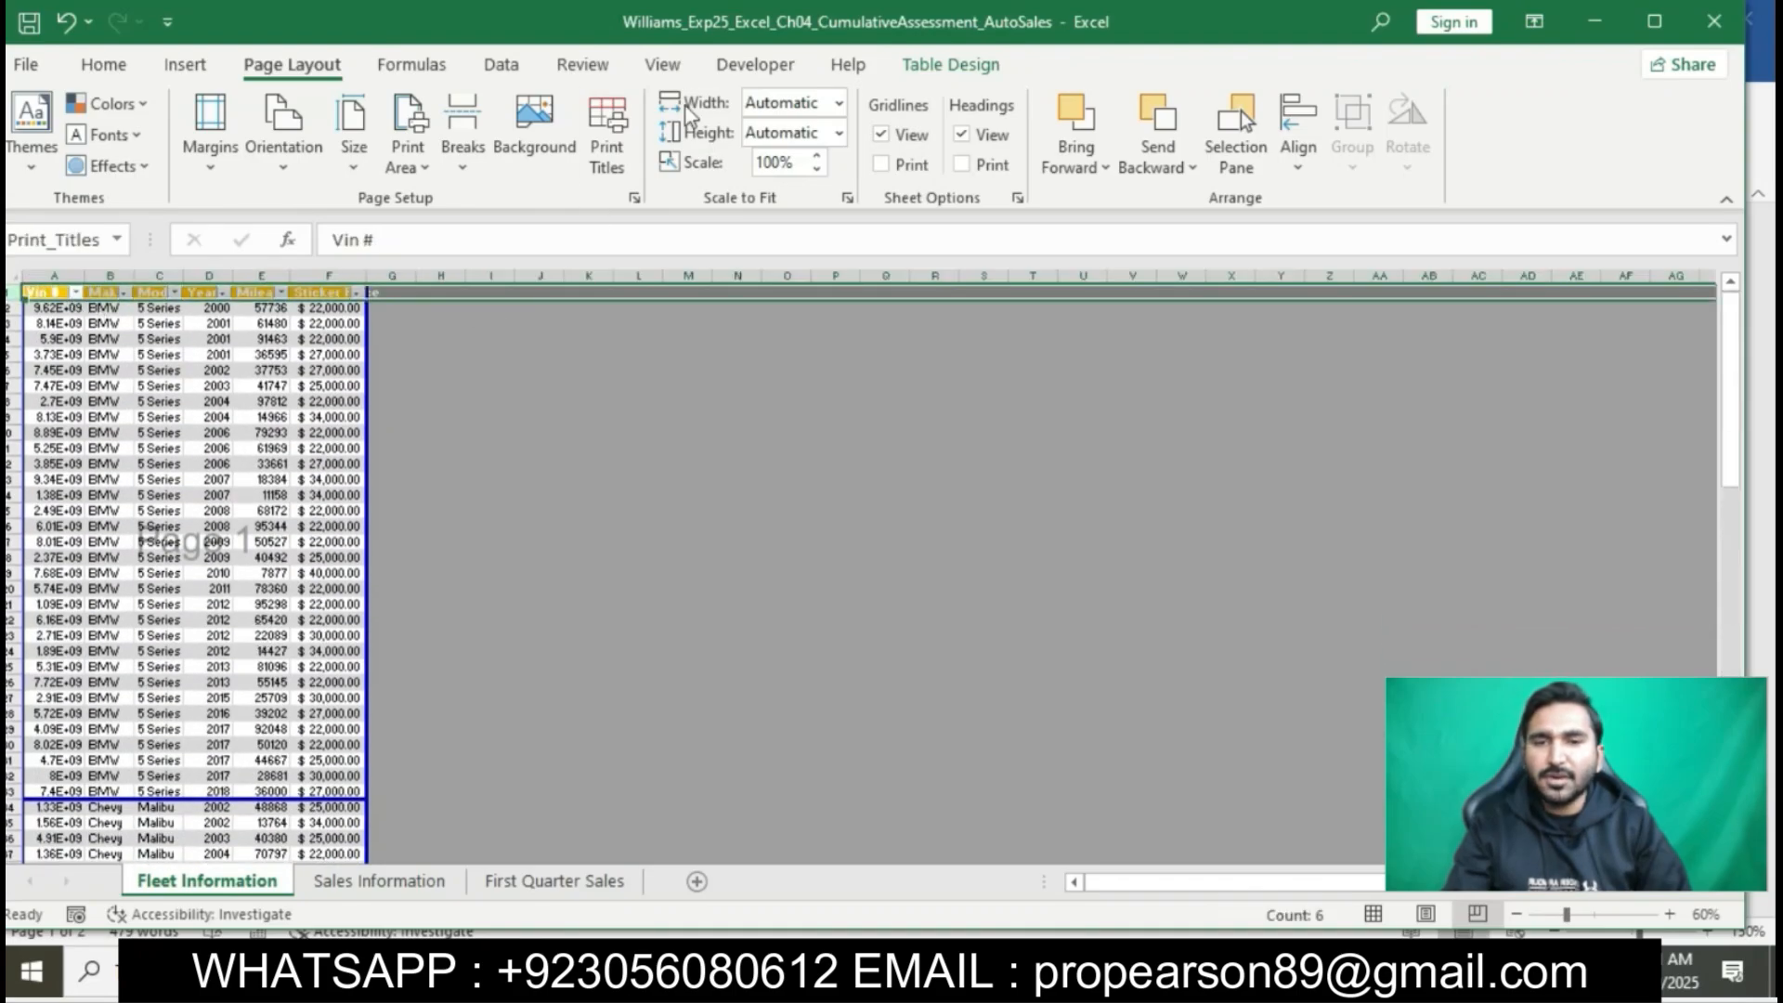
pyautogui.click(662, 64)
pyautogui.click(871, 149)
pyautogui.click(1003, 301)
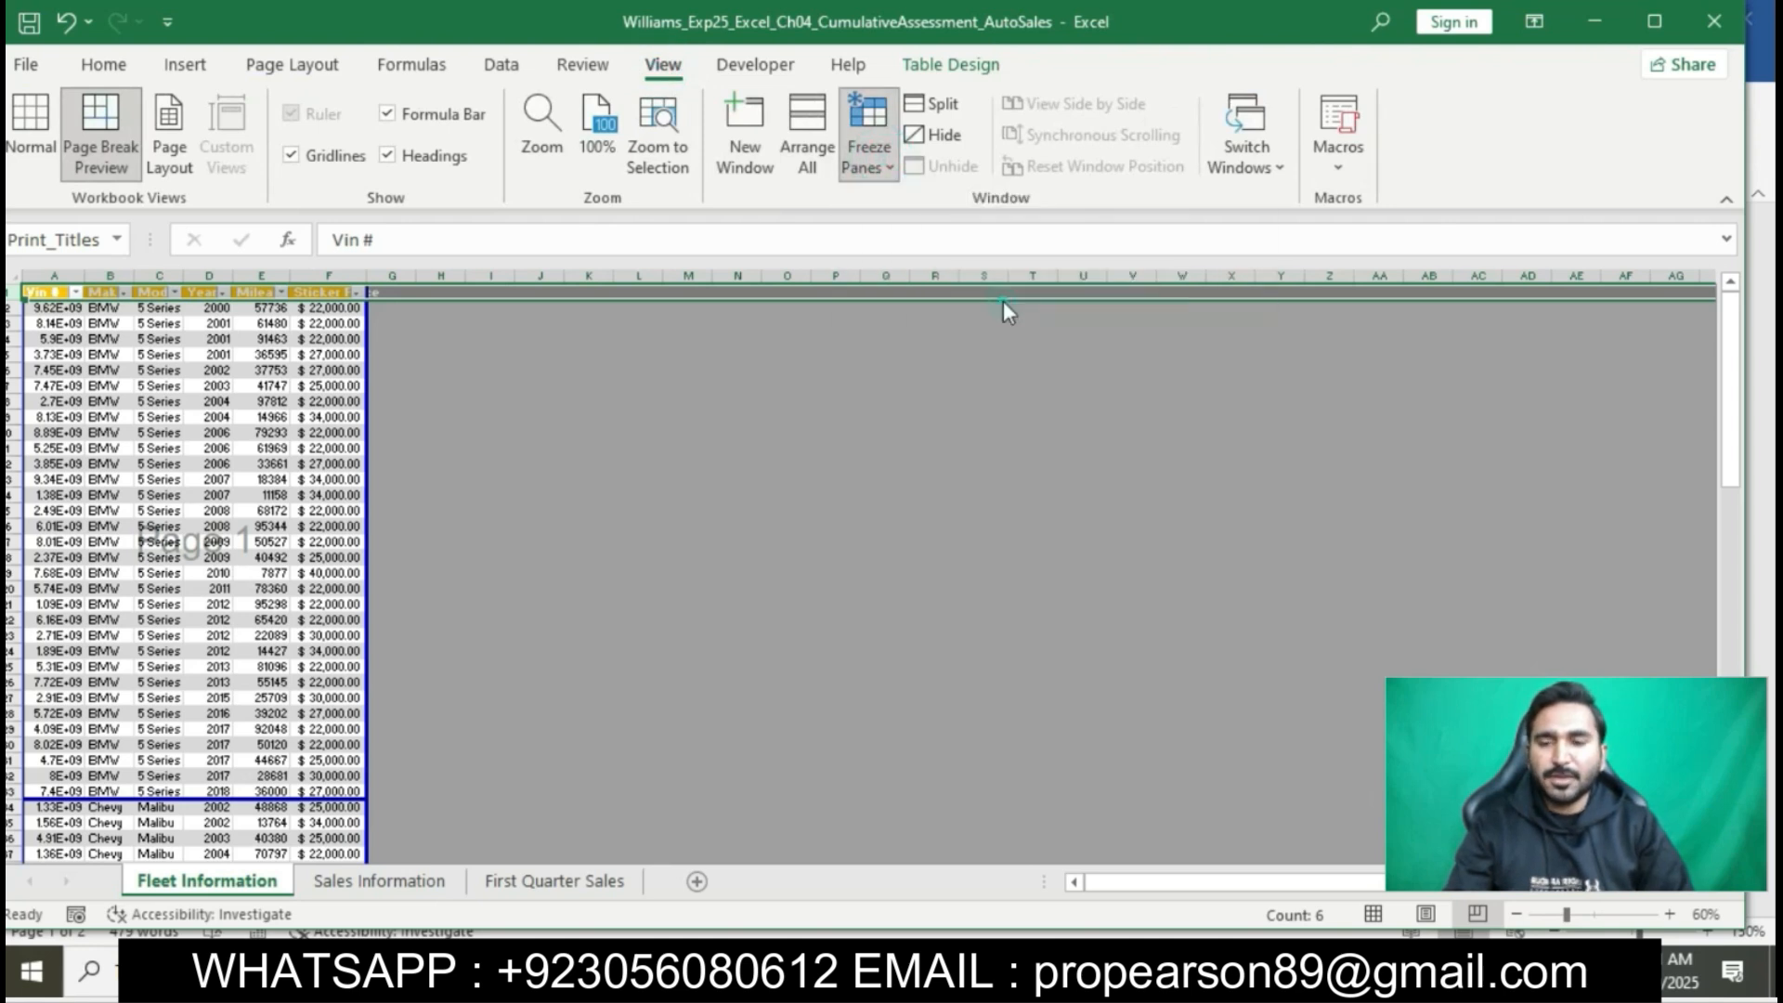
pyautogui.click(689, 454)
pyautogui.scroll(-6, 689, 454)
pyautogui.scroll(7, 689, 454)
# - Switch to the Word instructions and highlight step 8, about adding the footer, in yellow
pyautogui.click(962, 964)
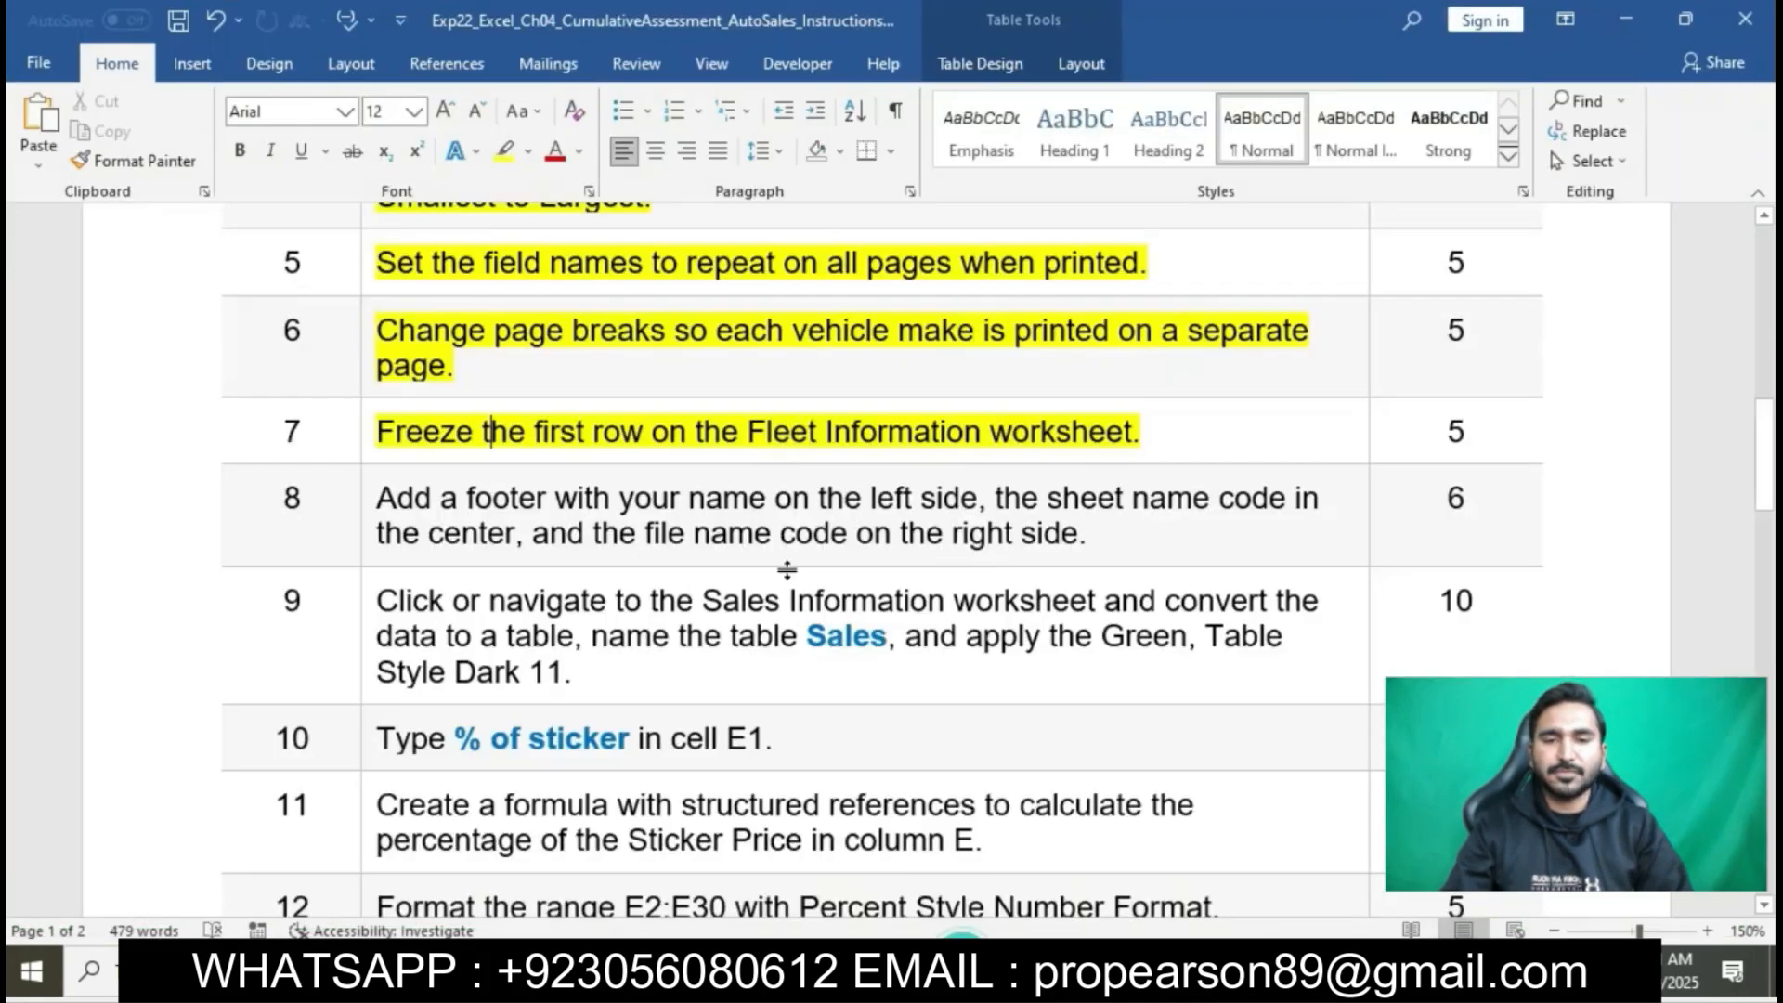
pyautogui.scroll(-3, 746, 431)
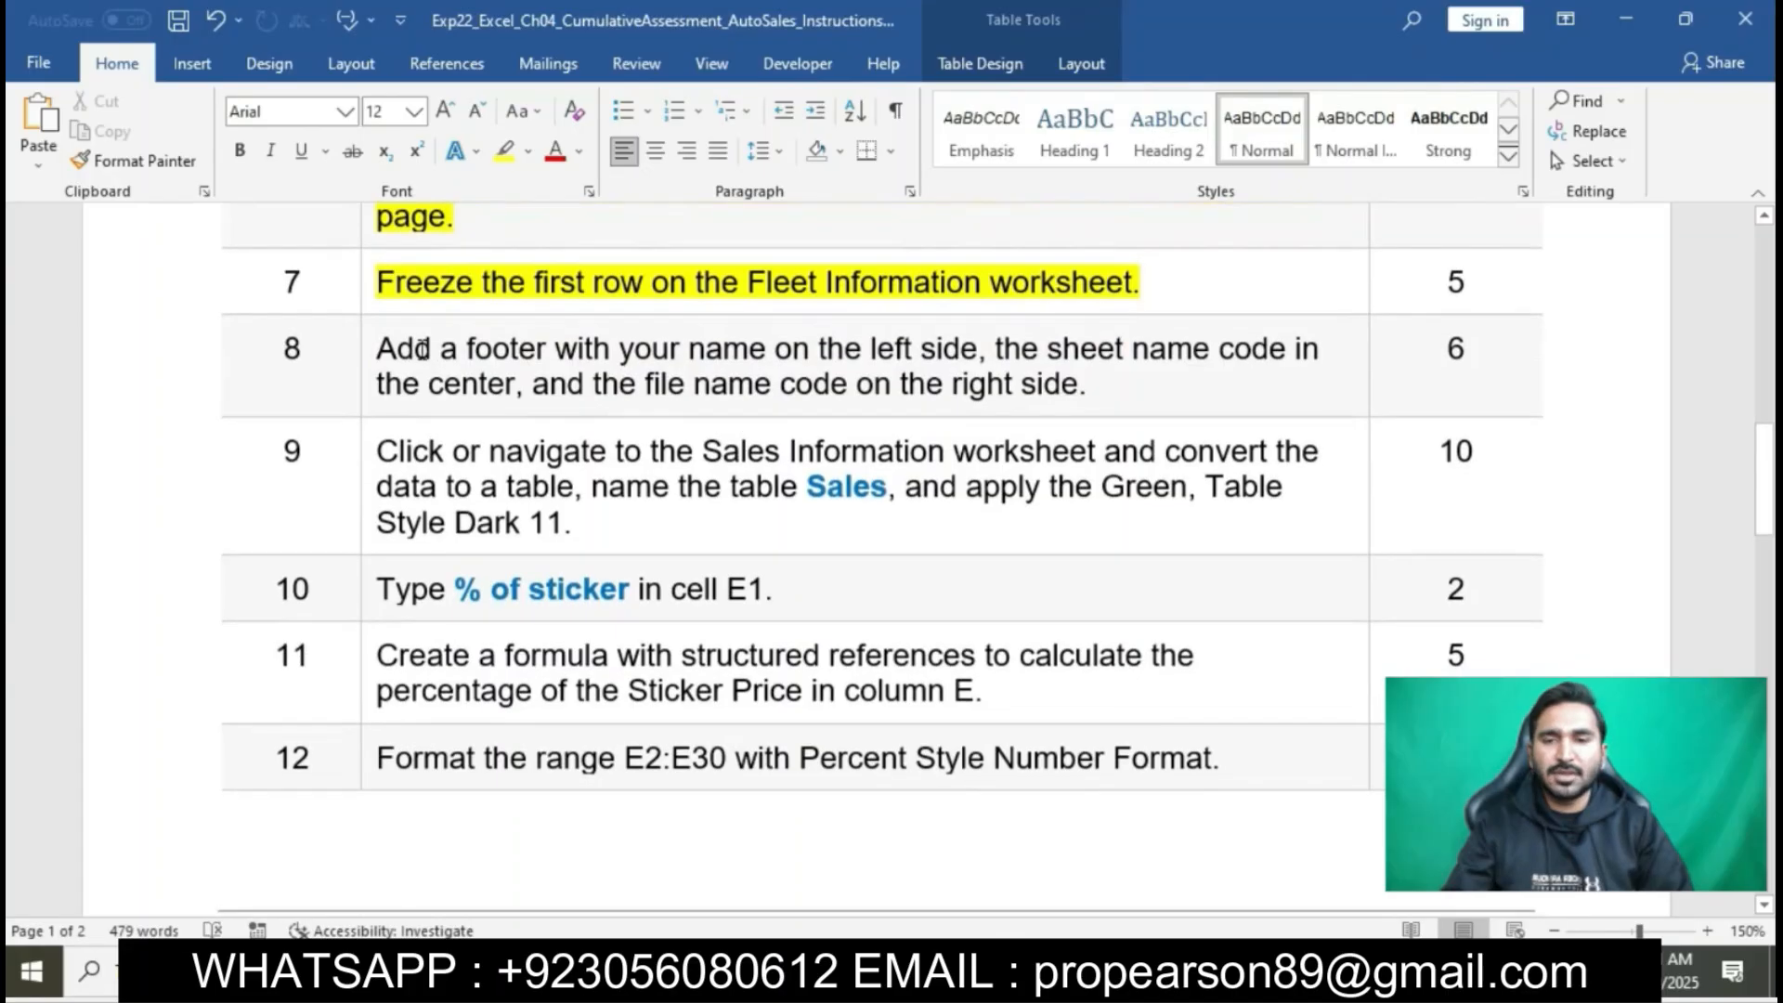
pyautogui.click(372, 349)
pyautogui.click(476, 309)
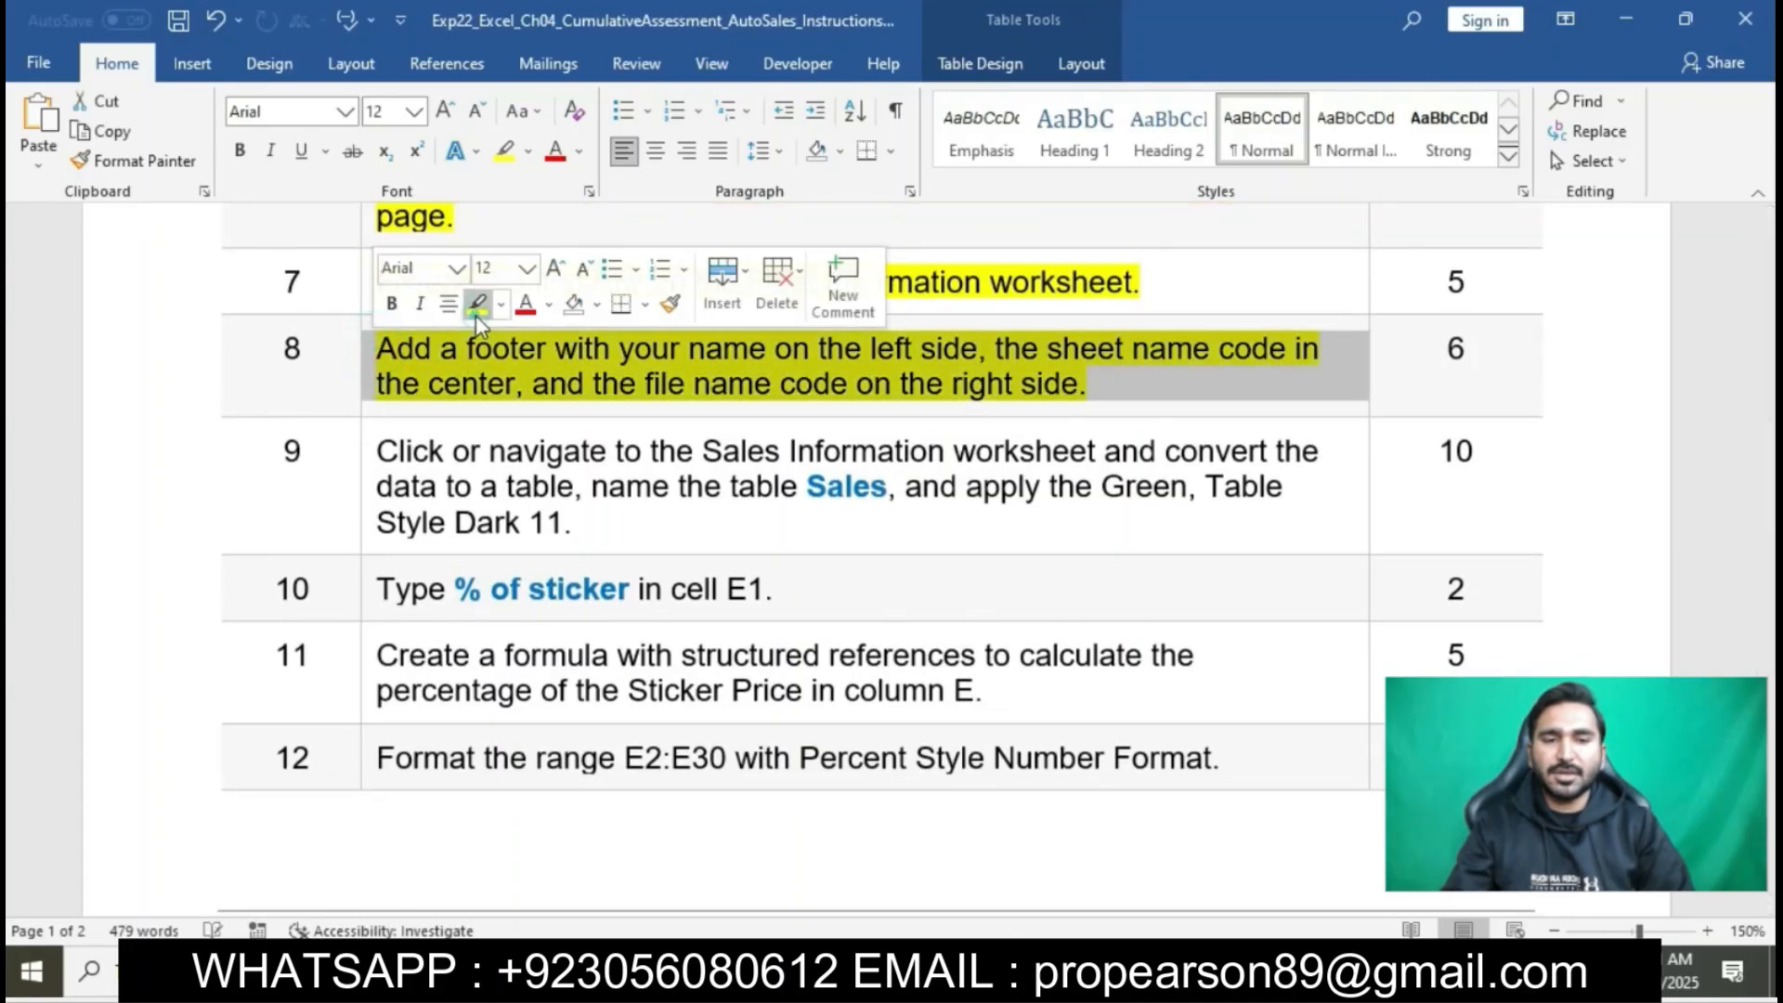
pyautogui.click(477, 349)
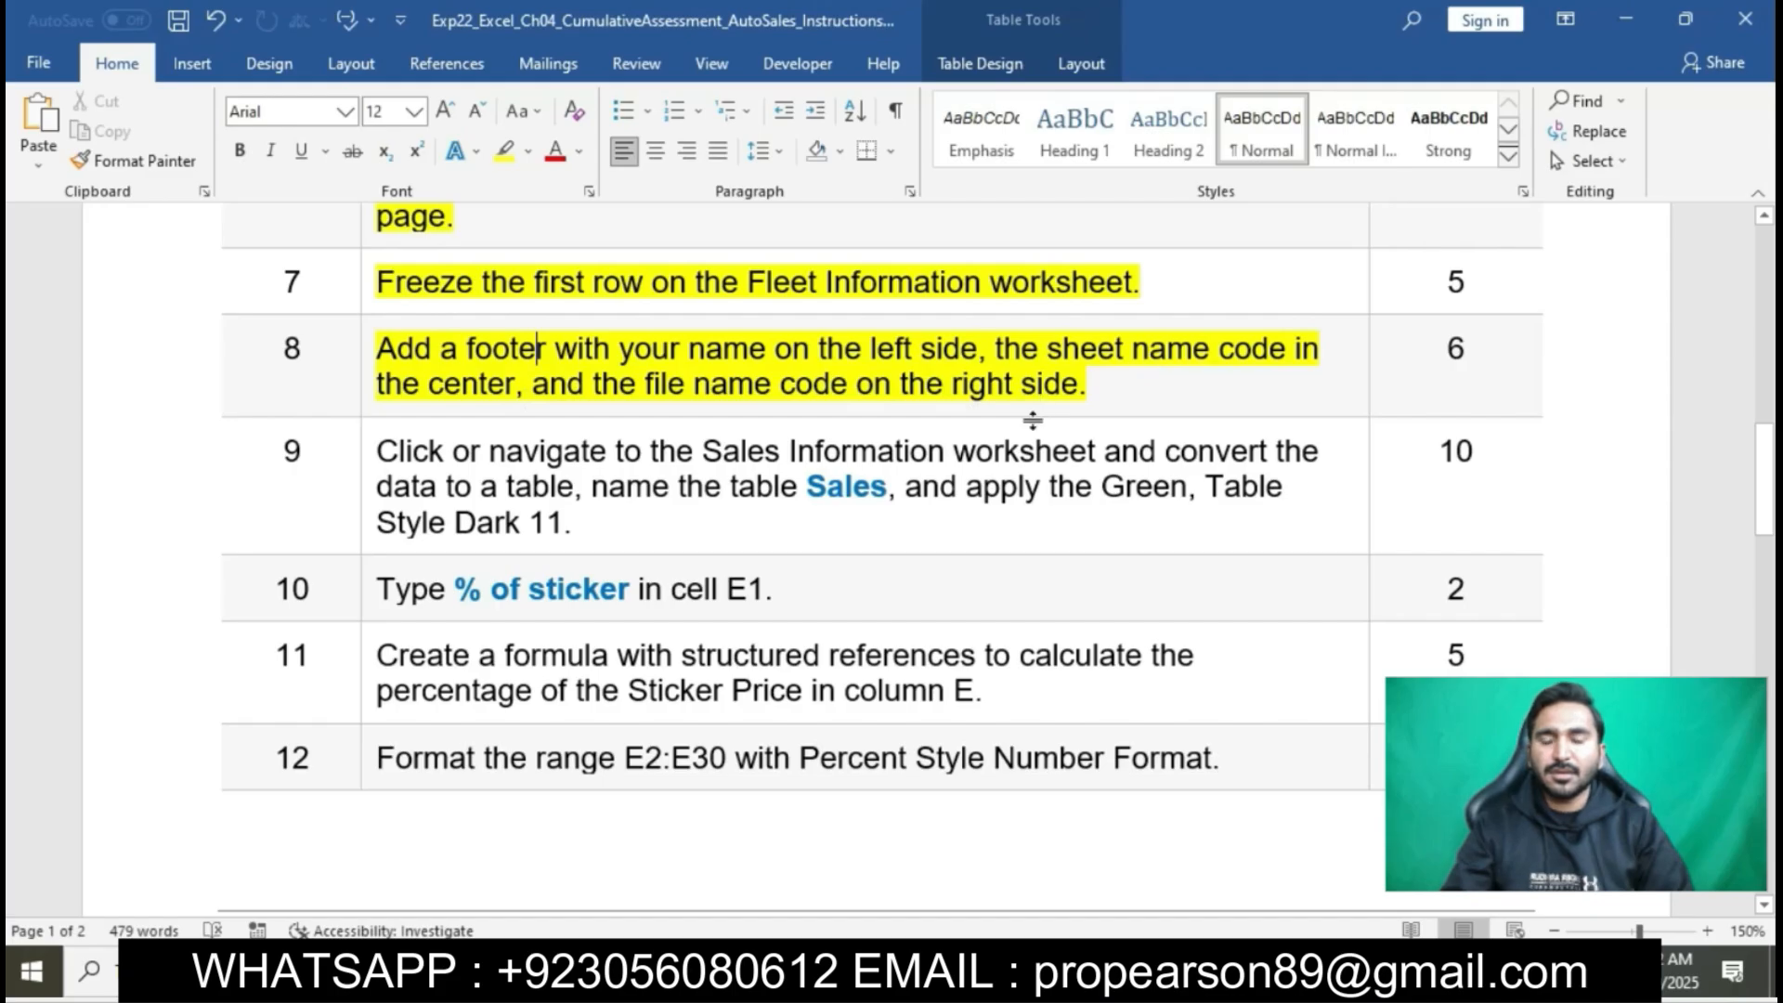
# - Switch to Excel, start a custom footer for the Fleet Information sheet, and enter the student's name in its left section
pyautogui.hotkey('alt', 'Tab')
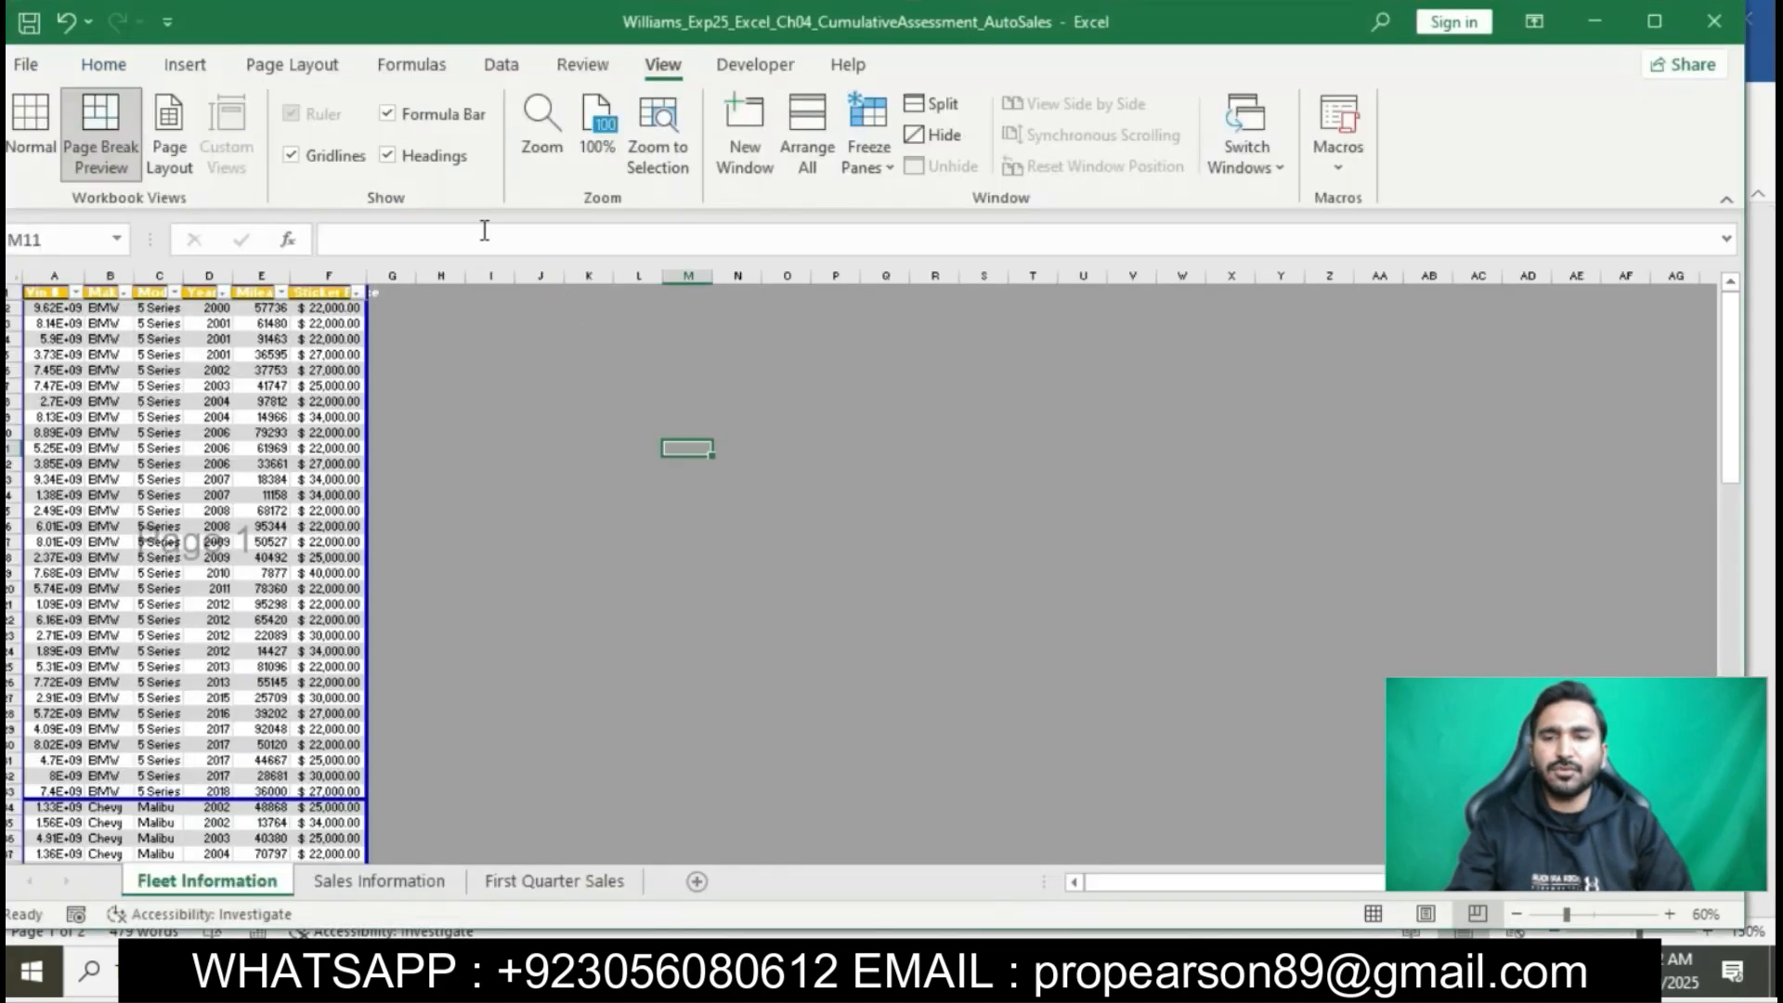
pyautogui.click(297, 78)
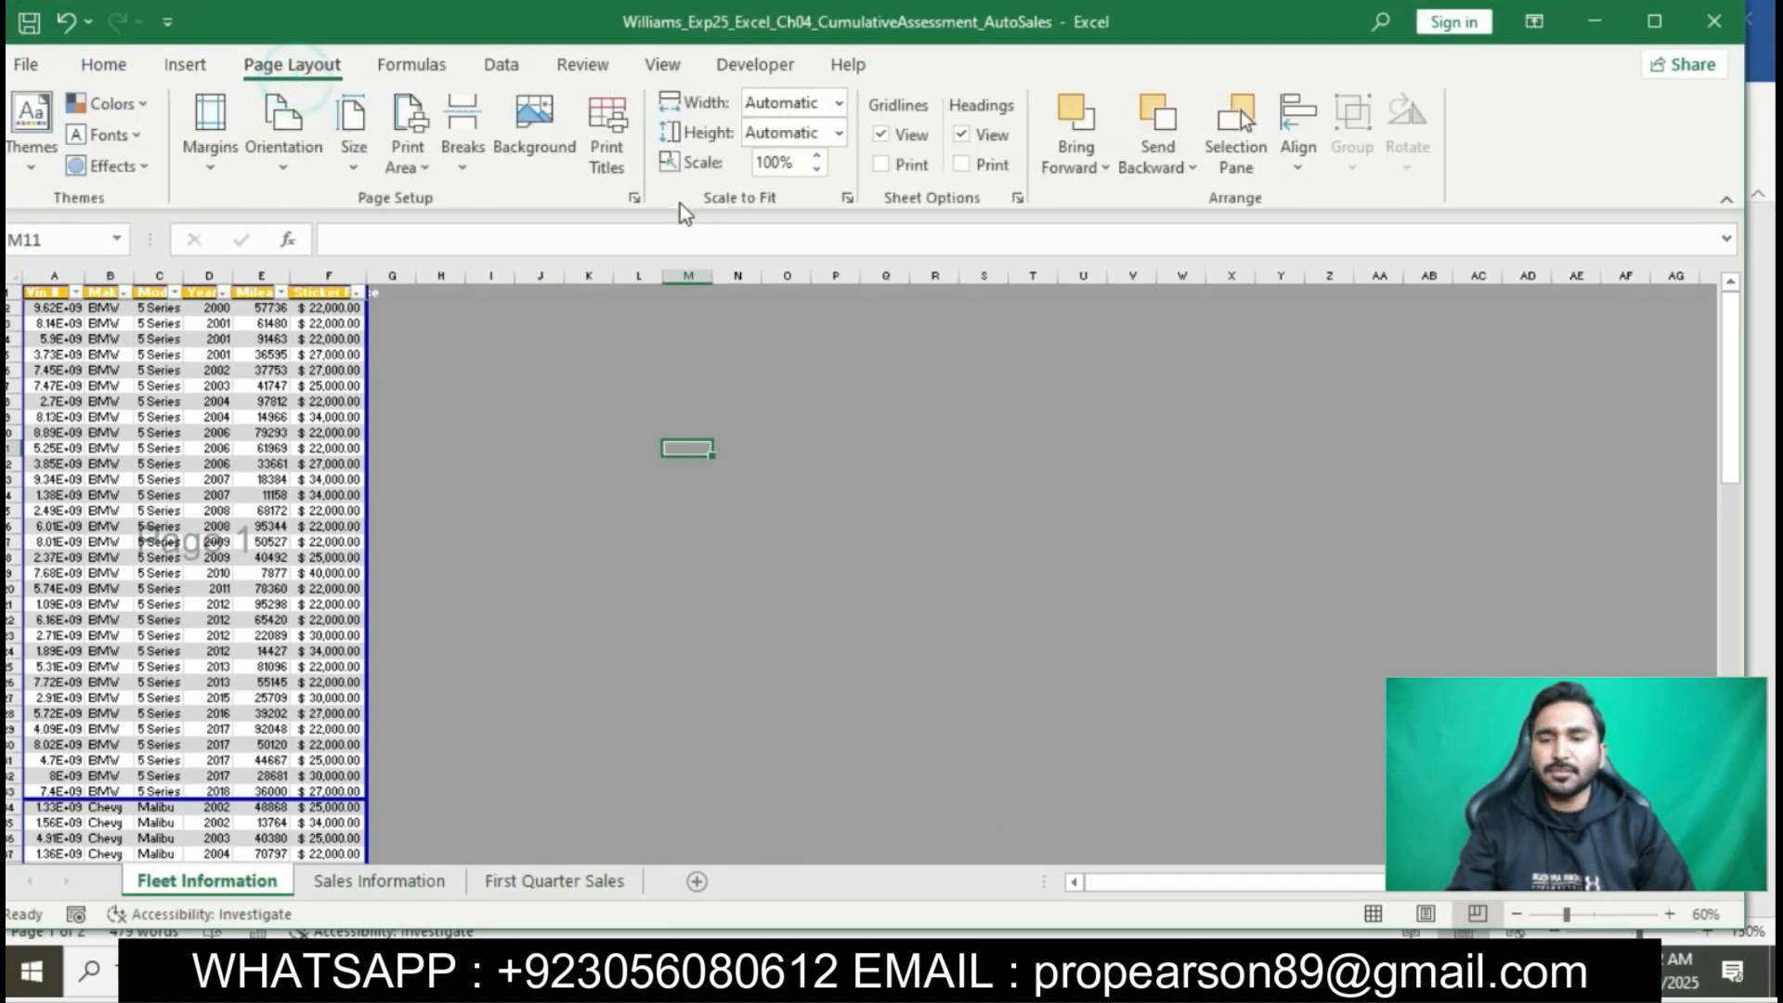
pyautogui.click(634, 197)
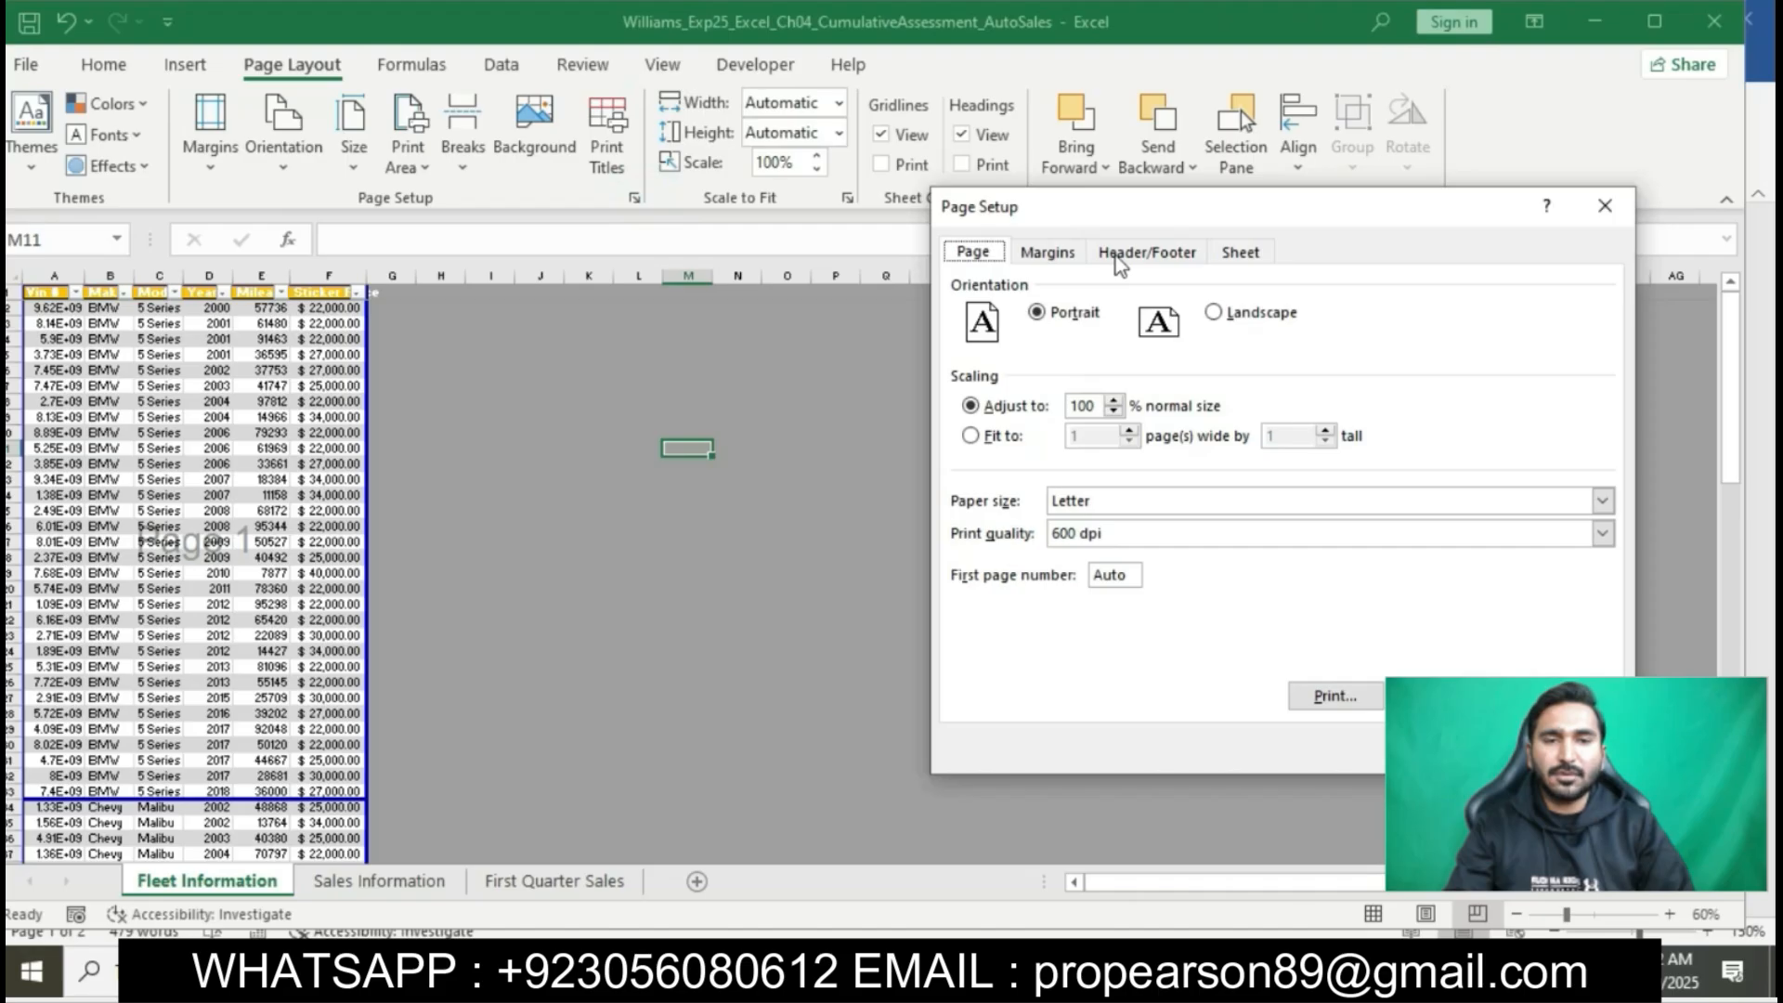
pyautogui.click(1116, 254)
pyautogui.click(1328, 432)
pyautogui.write('Will')
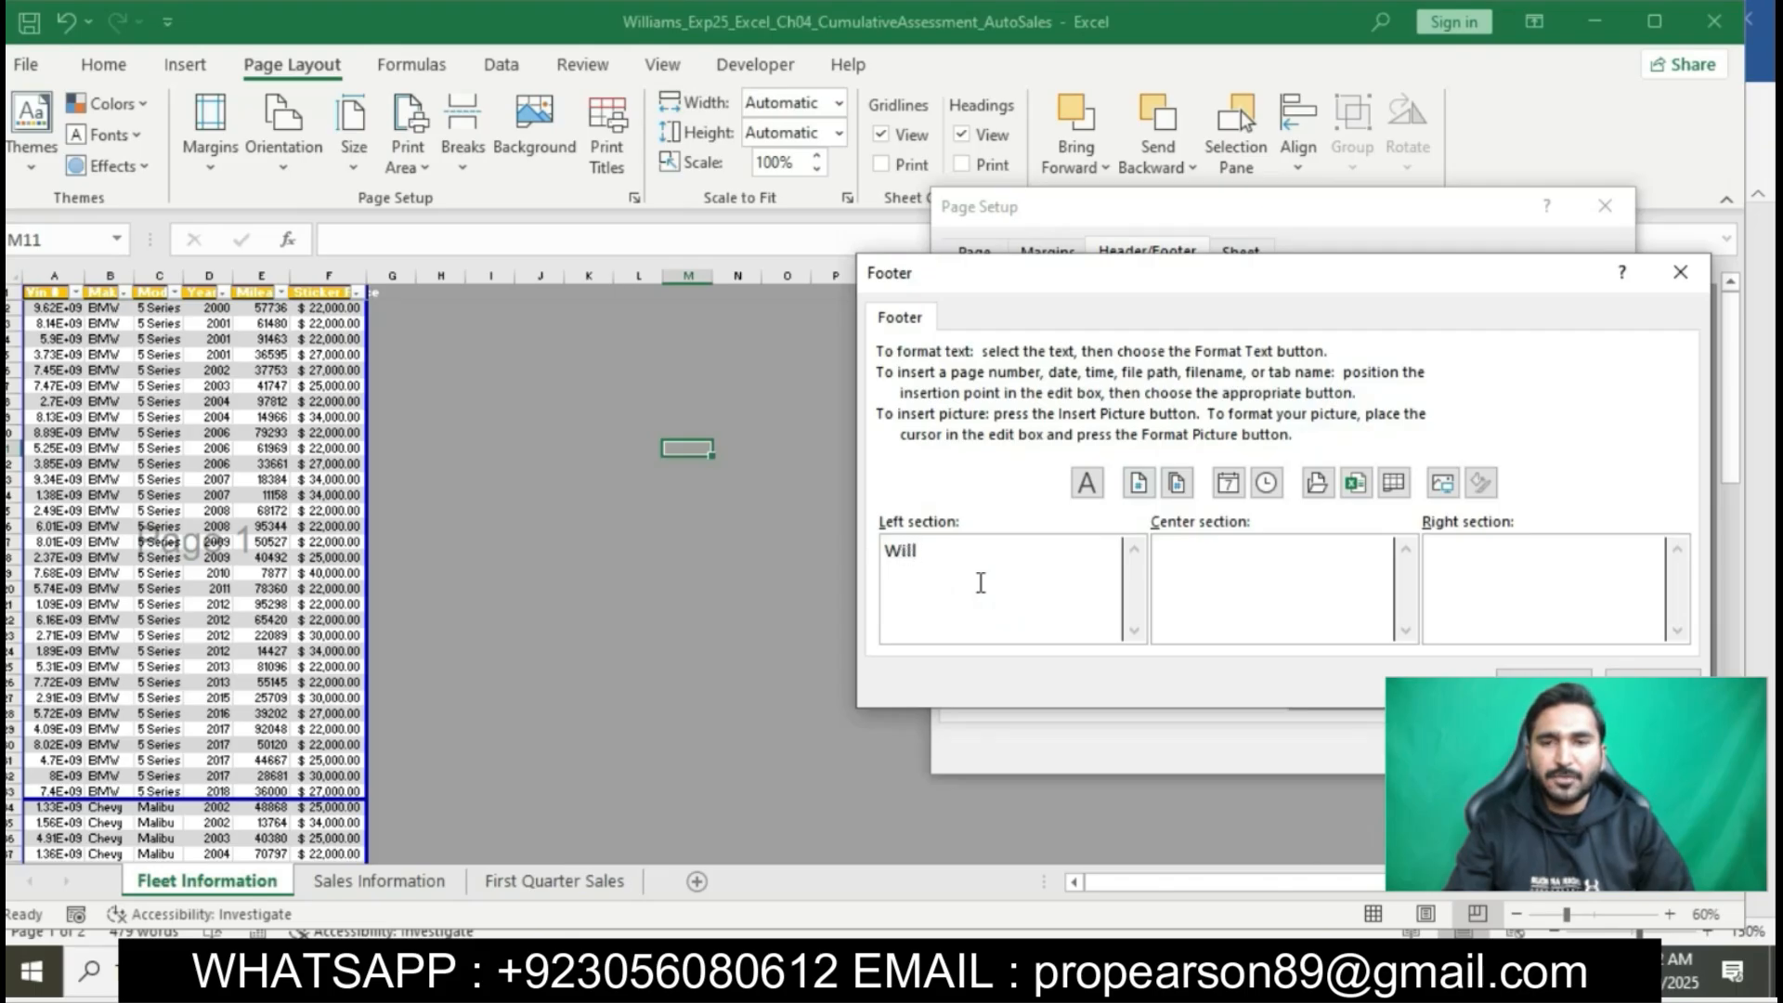
pyautogui.write('iams')
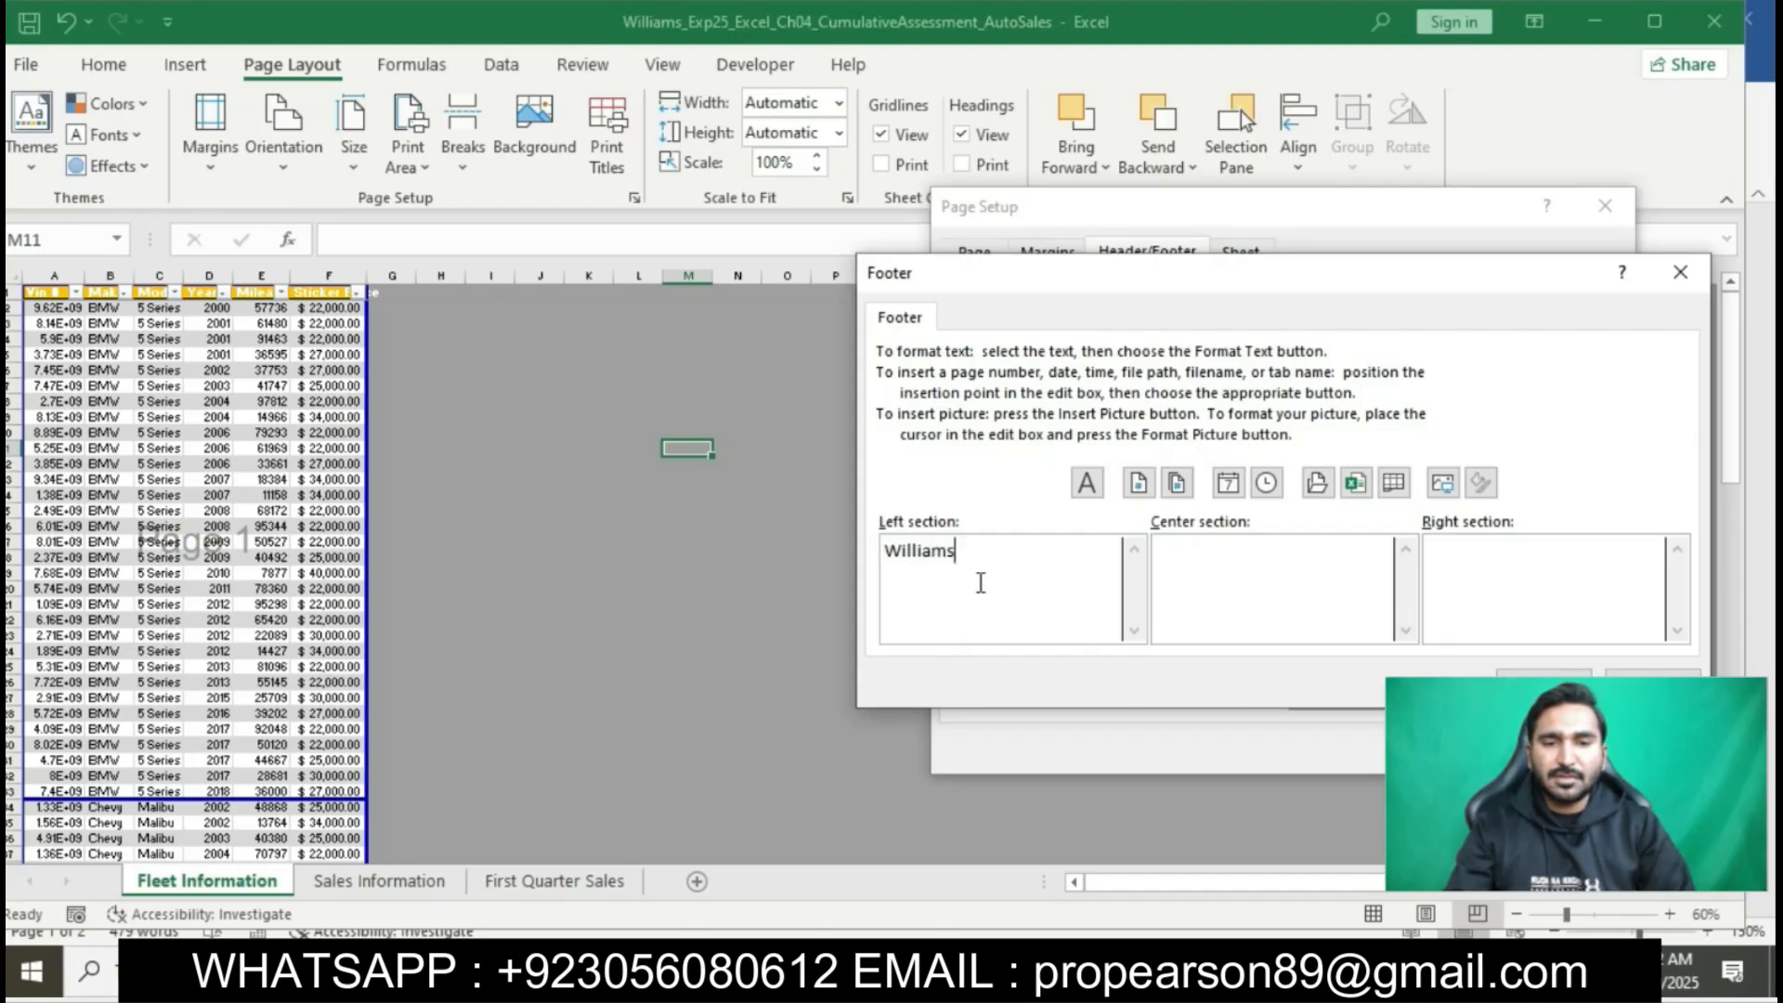
# - Insert the sheet name code in the footer's center section and the file name code in its right section, and apply the footer
pyautogui.click(1217, 605)
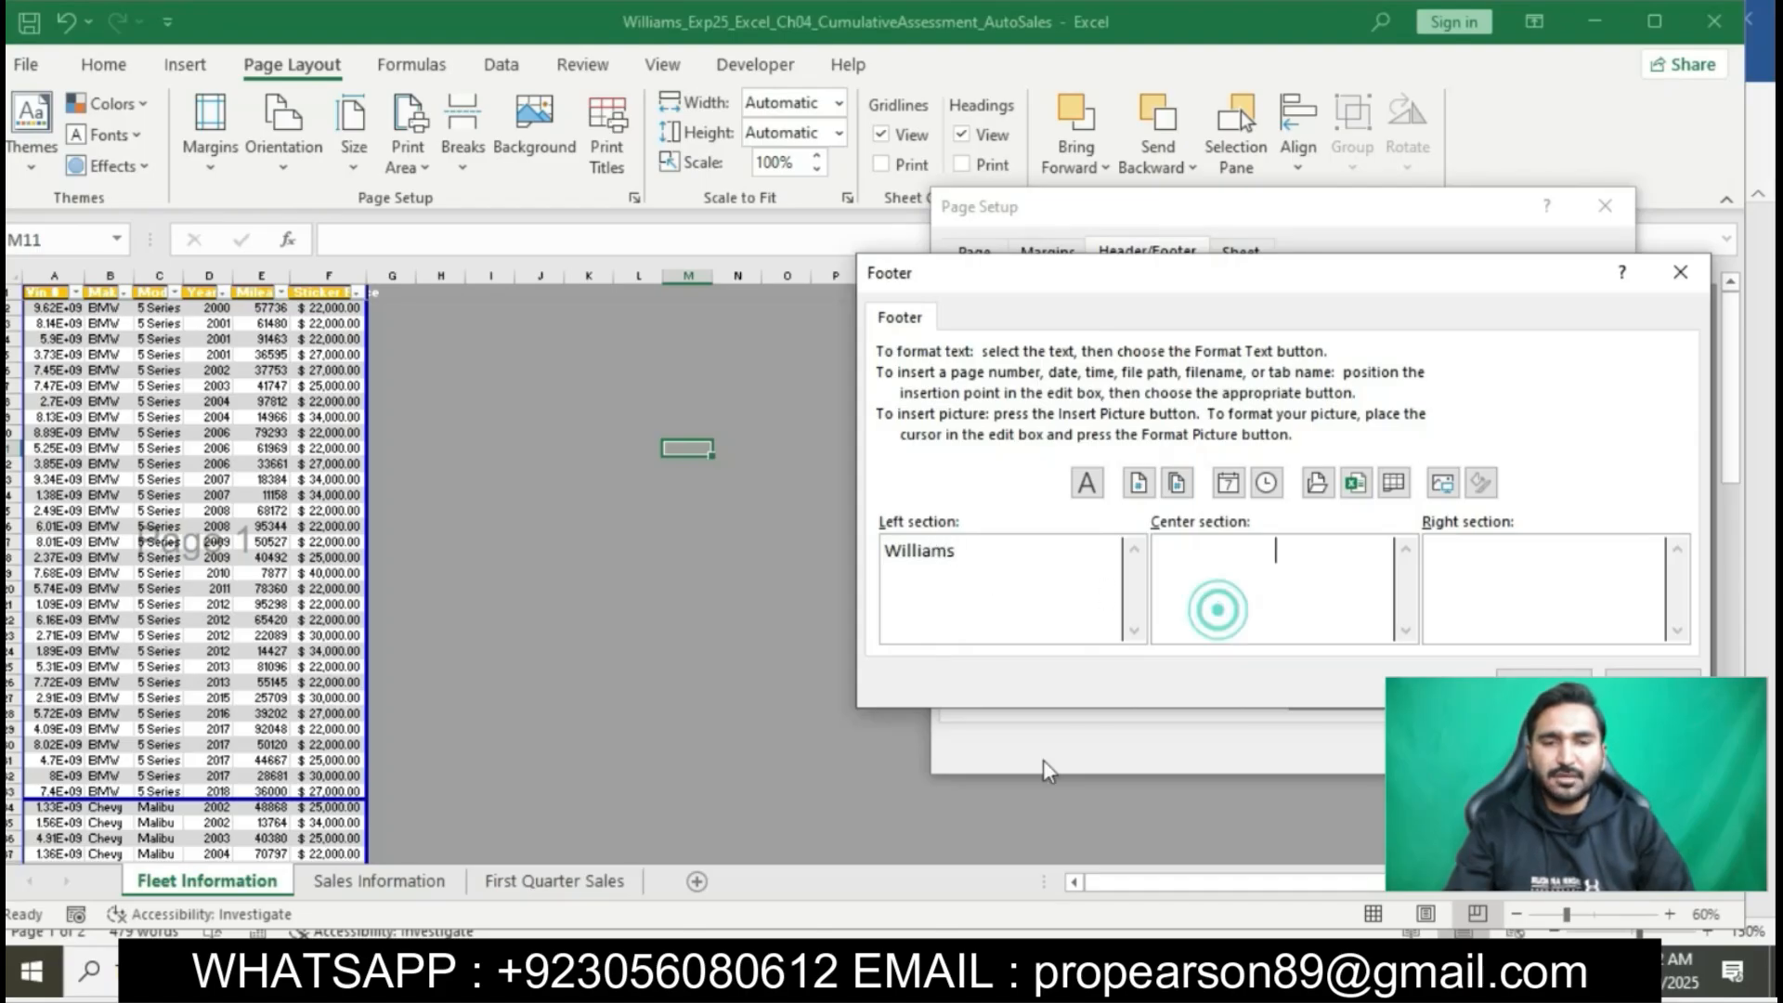
pyautogui.hotkey('alt', 'Tab')
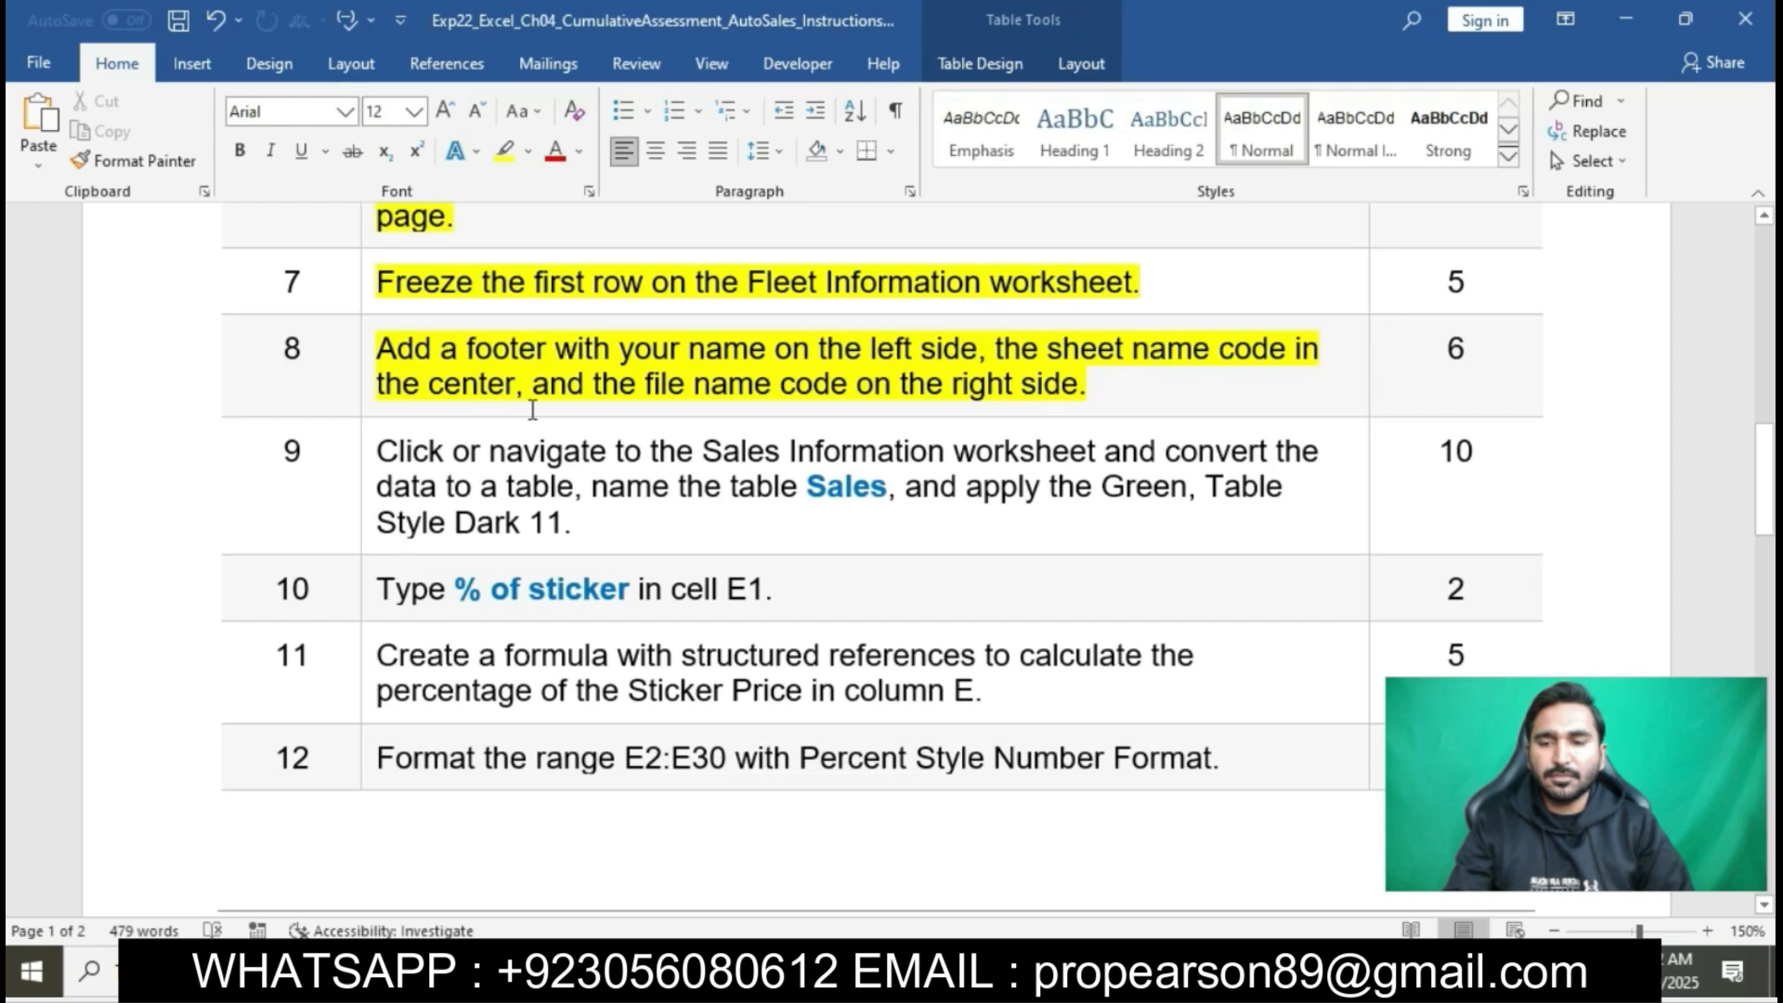
pyautogui.hotkey('alt', 'Tab')
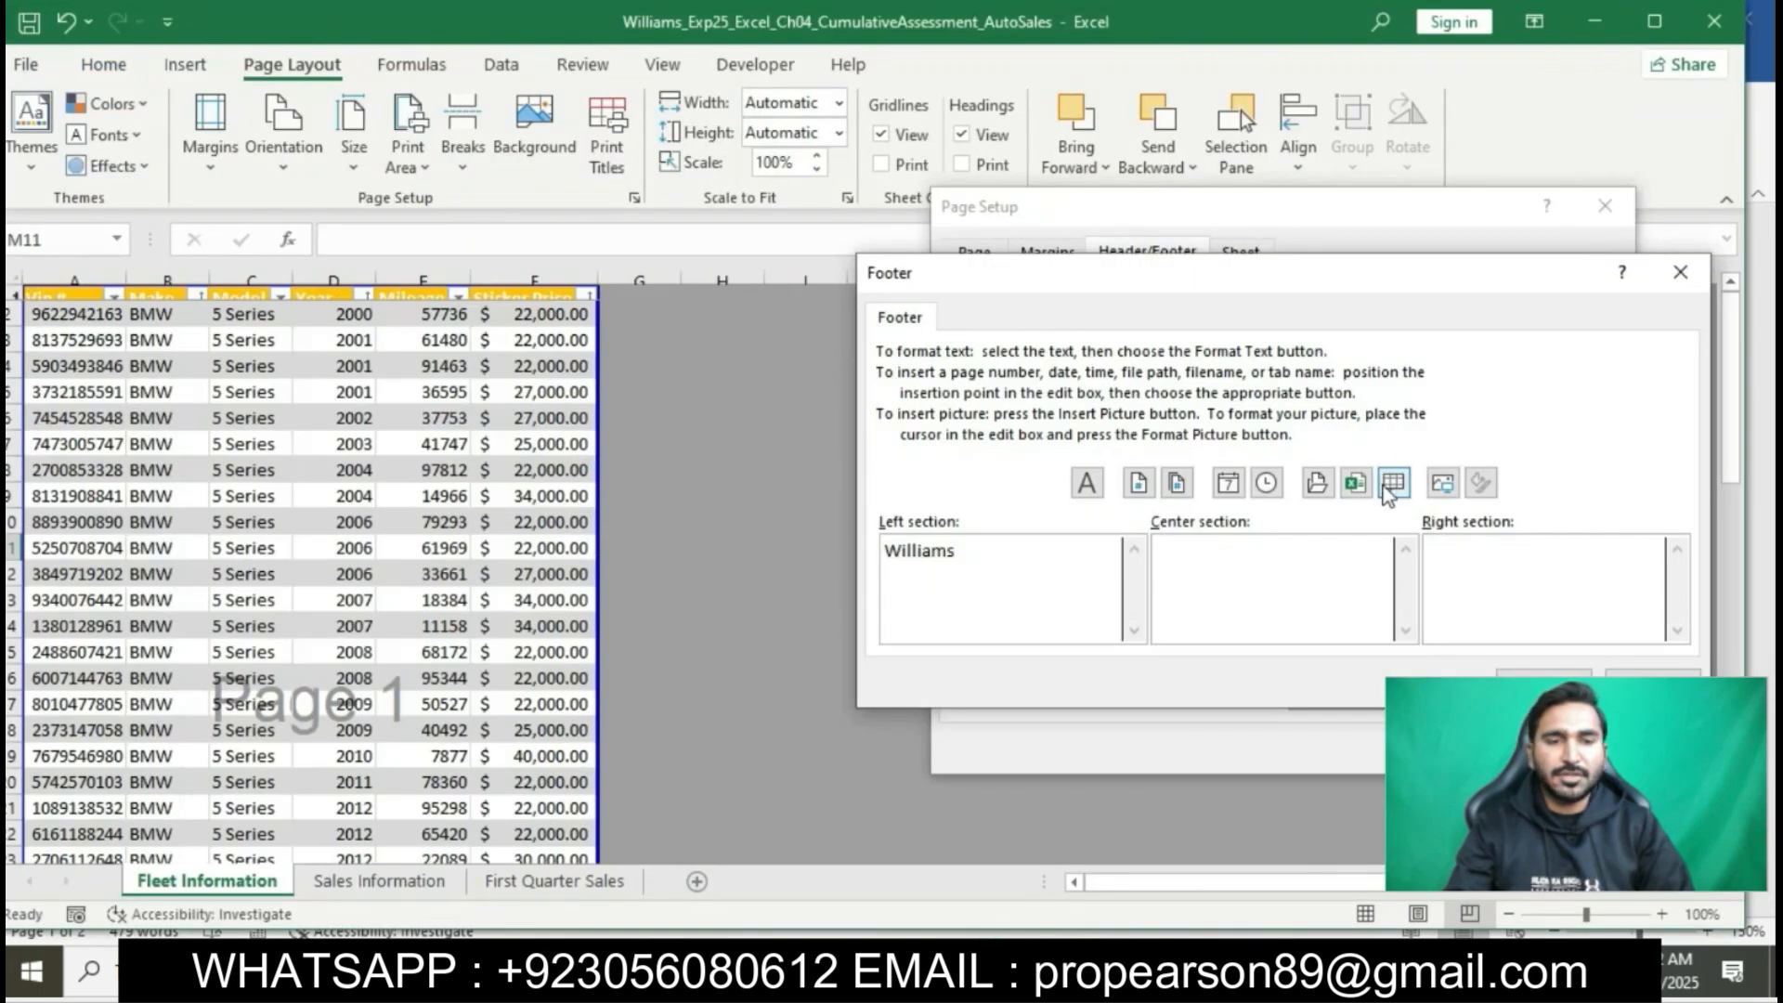
pyautogui.click(1391, 493)
pyautogui.click(1504, 581)
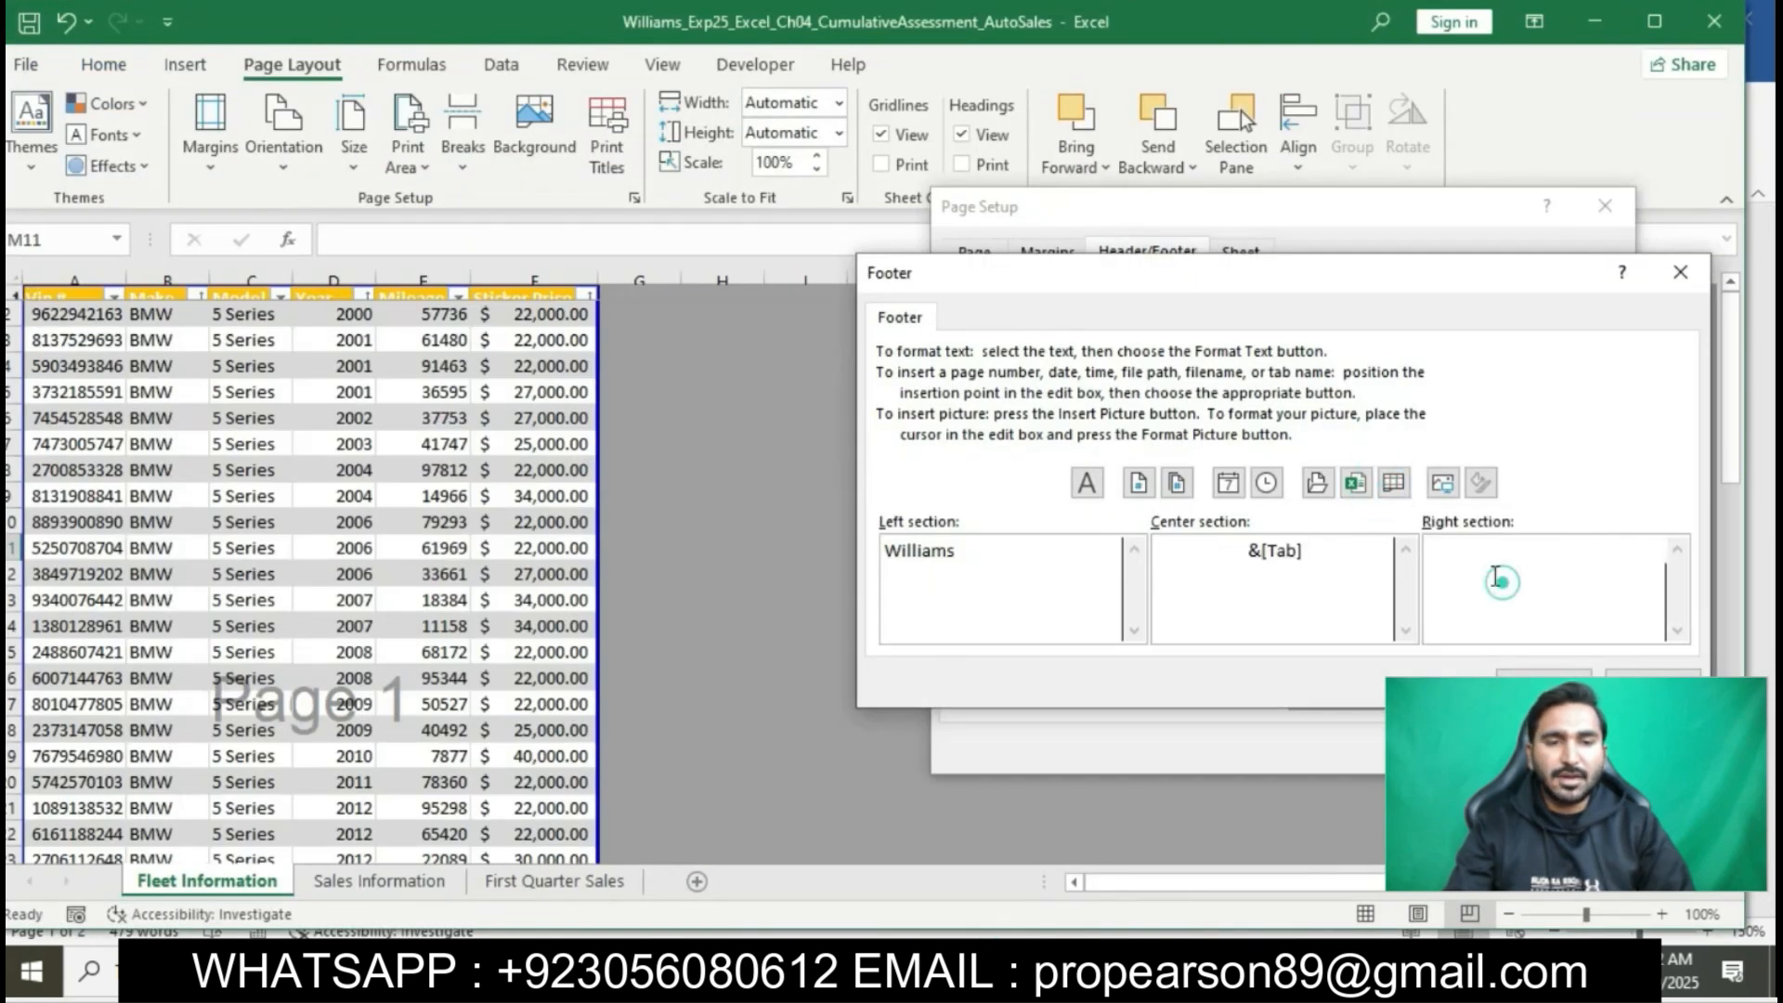
pyautogui.click(1354, 483)
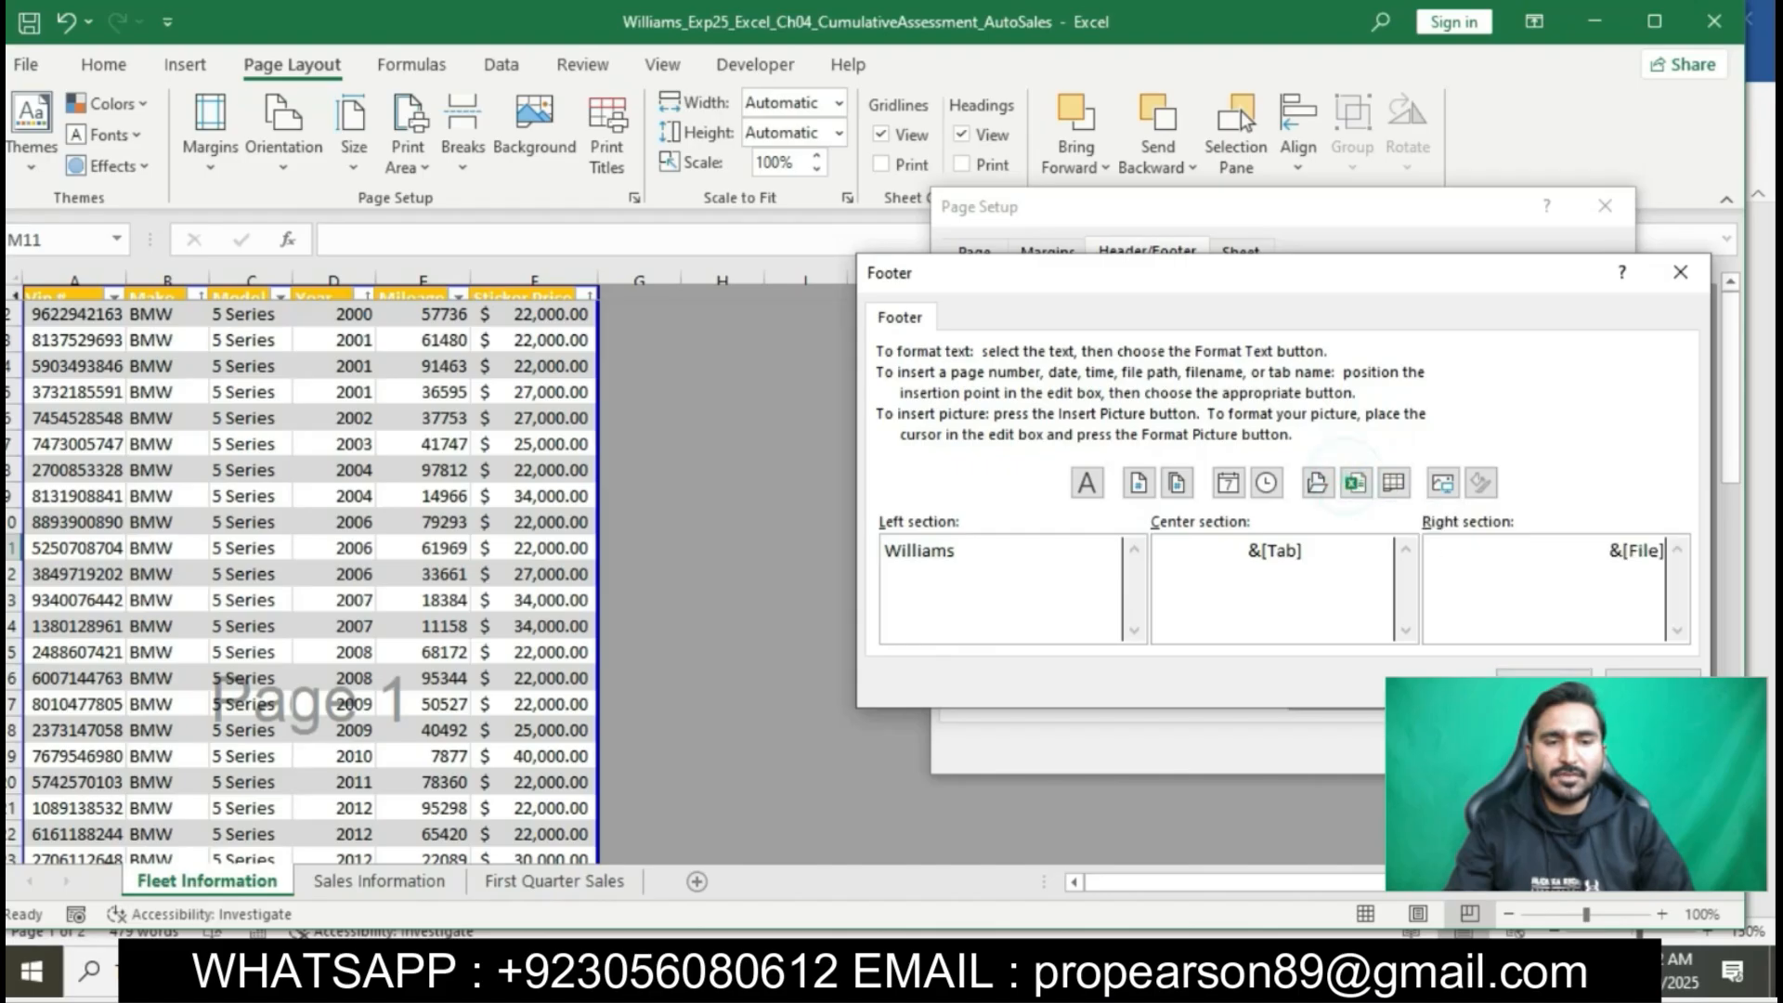
pyautogui.click(1544, 689)
pyautogui.click(1476, 748)
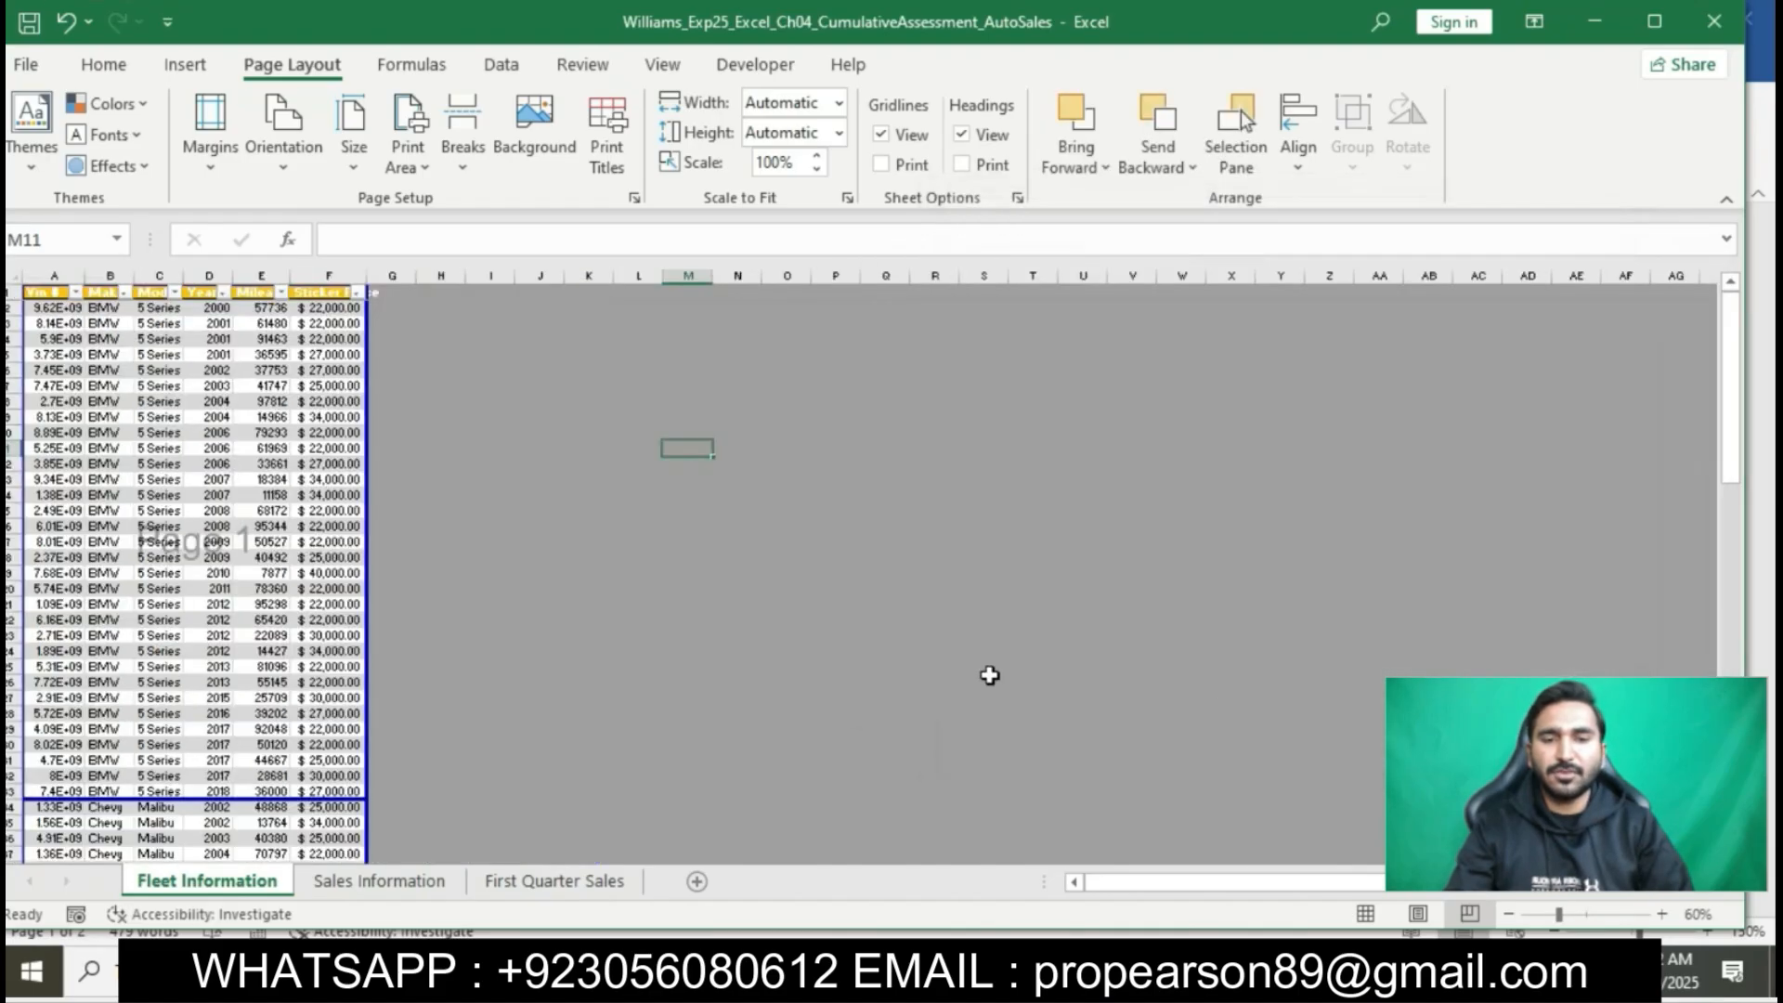
# - Switch to the Word instructions, highlight step 9 in yellow, and select its phrase about navigating to the Sales Information worksheet
pyautogui.hotkey('alt', 'Tab')
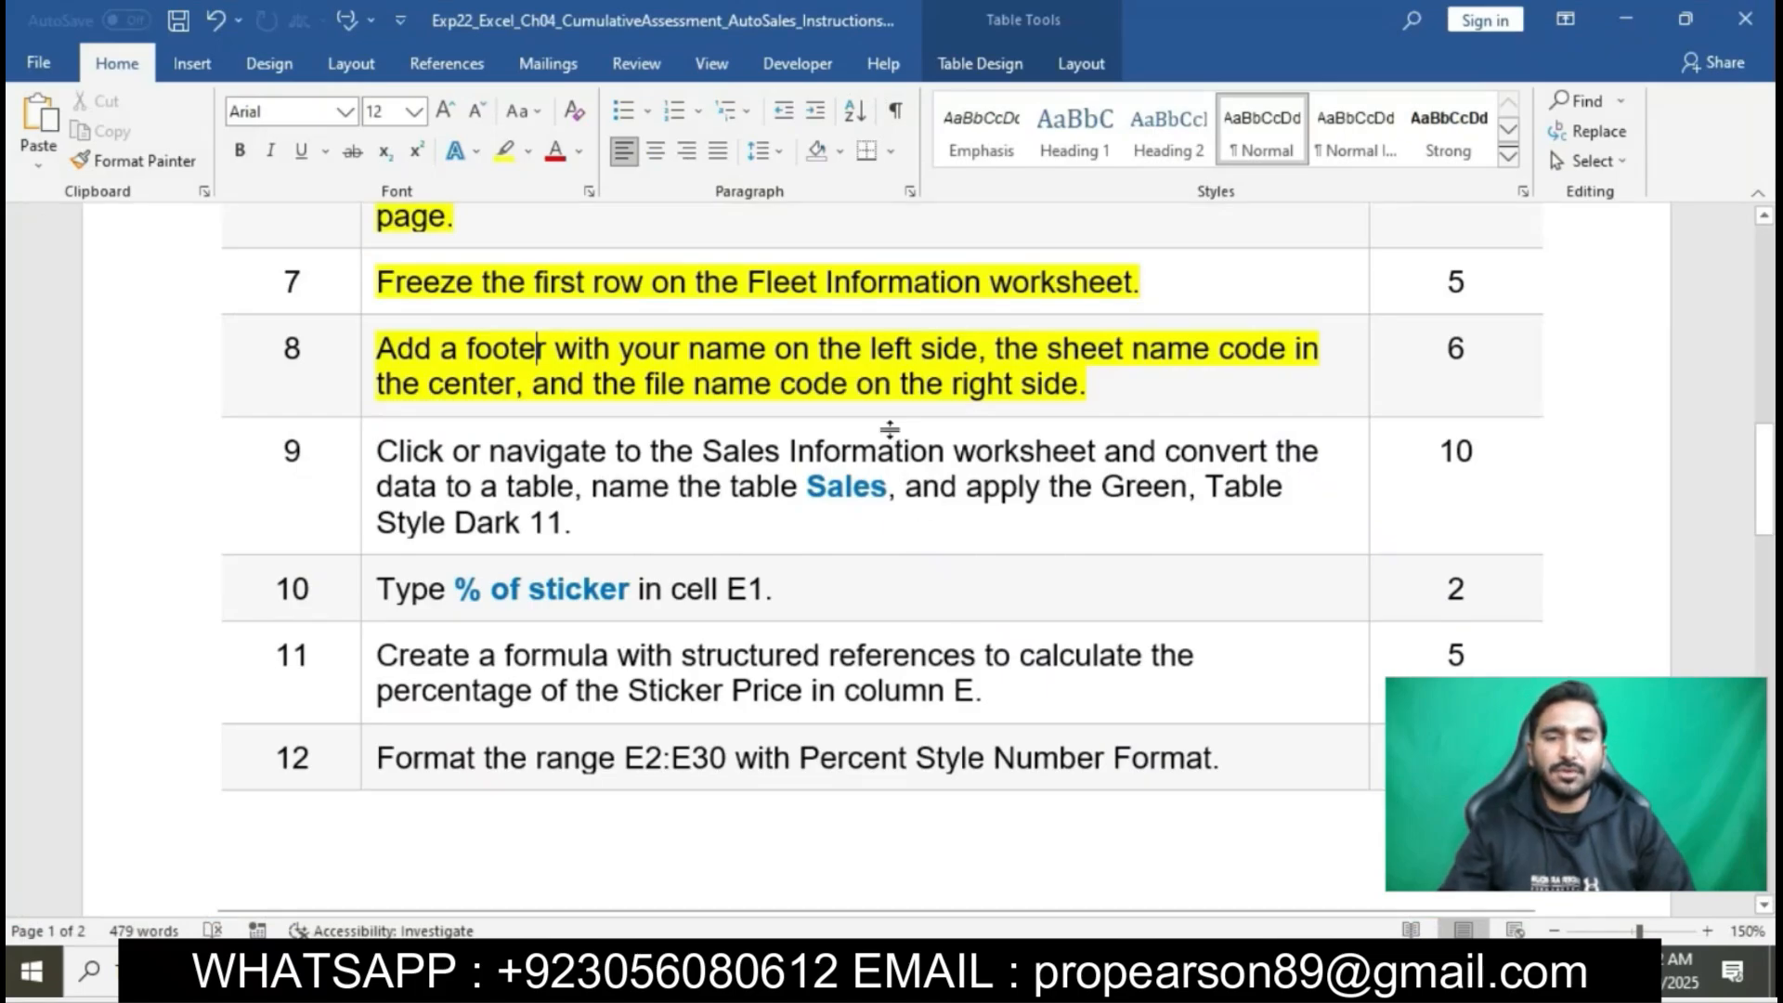
pyautogui.click(362, 452)
pyautogui.click(479, 416)
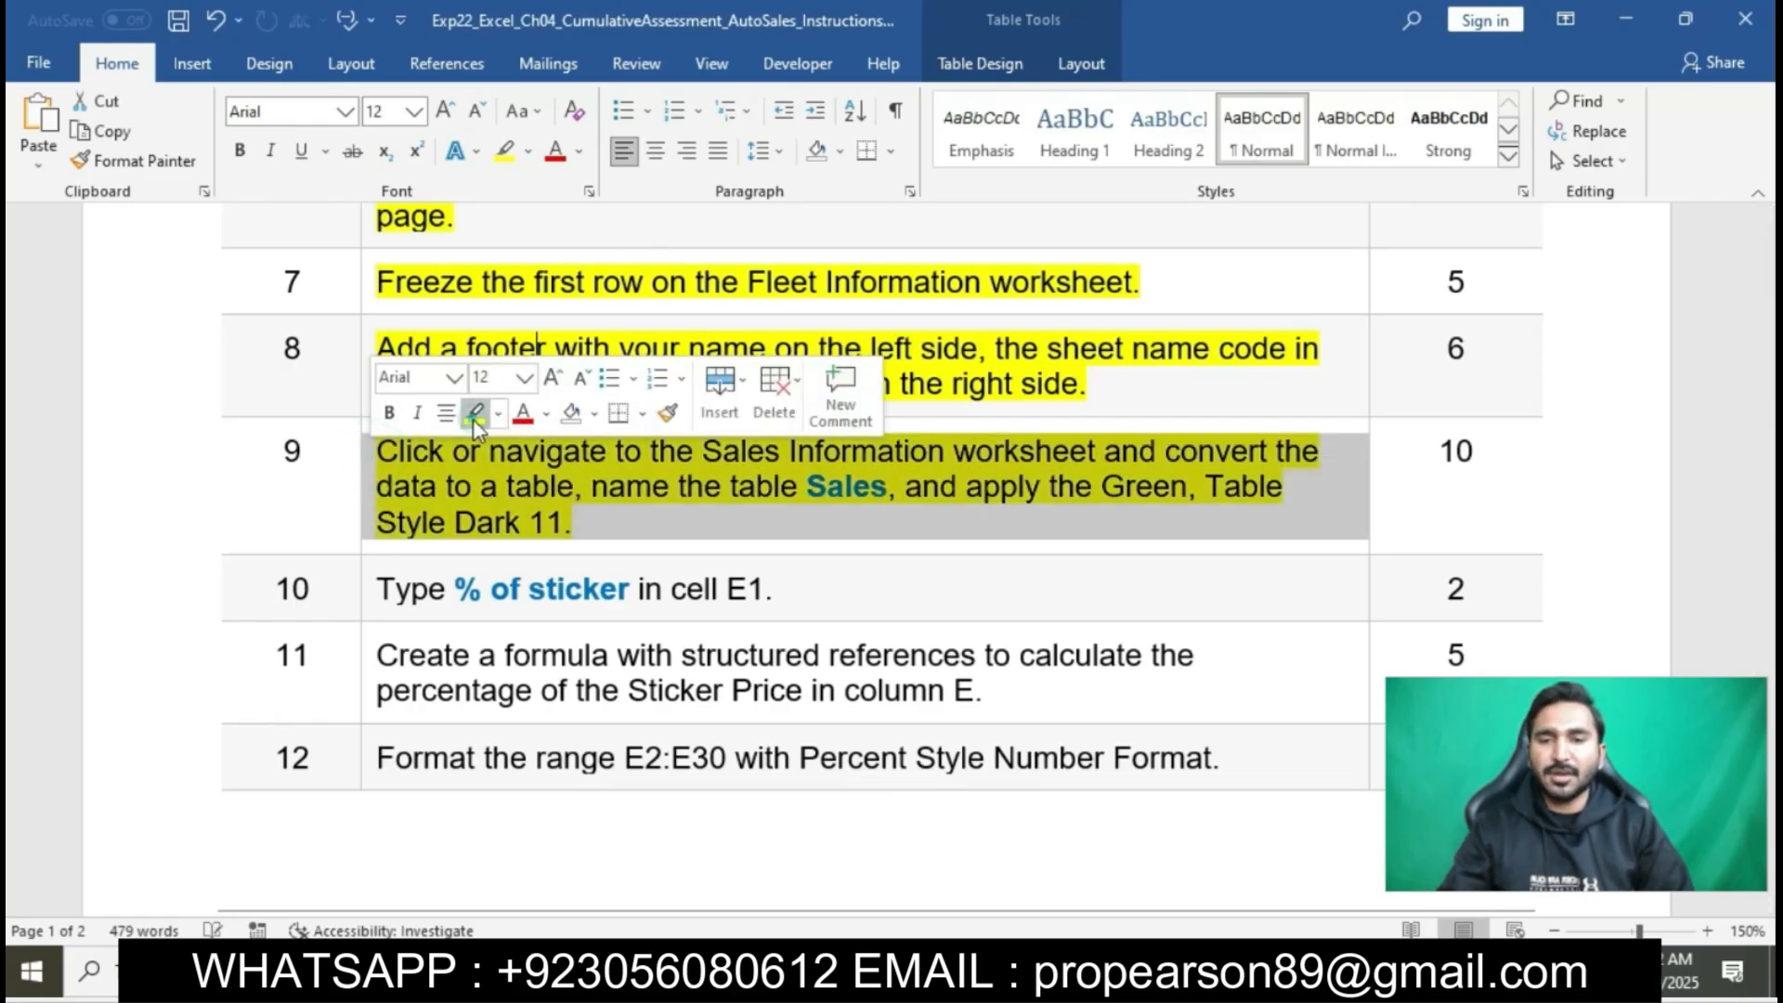
pyautogui.click(521, 485)
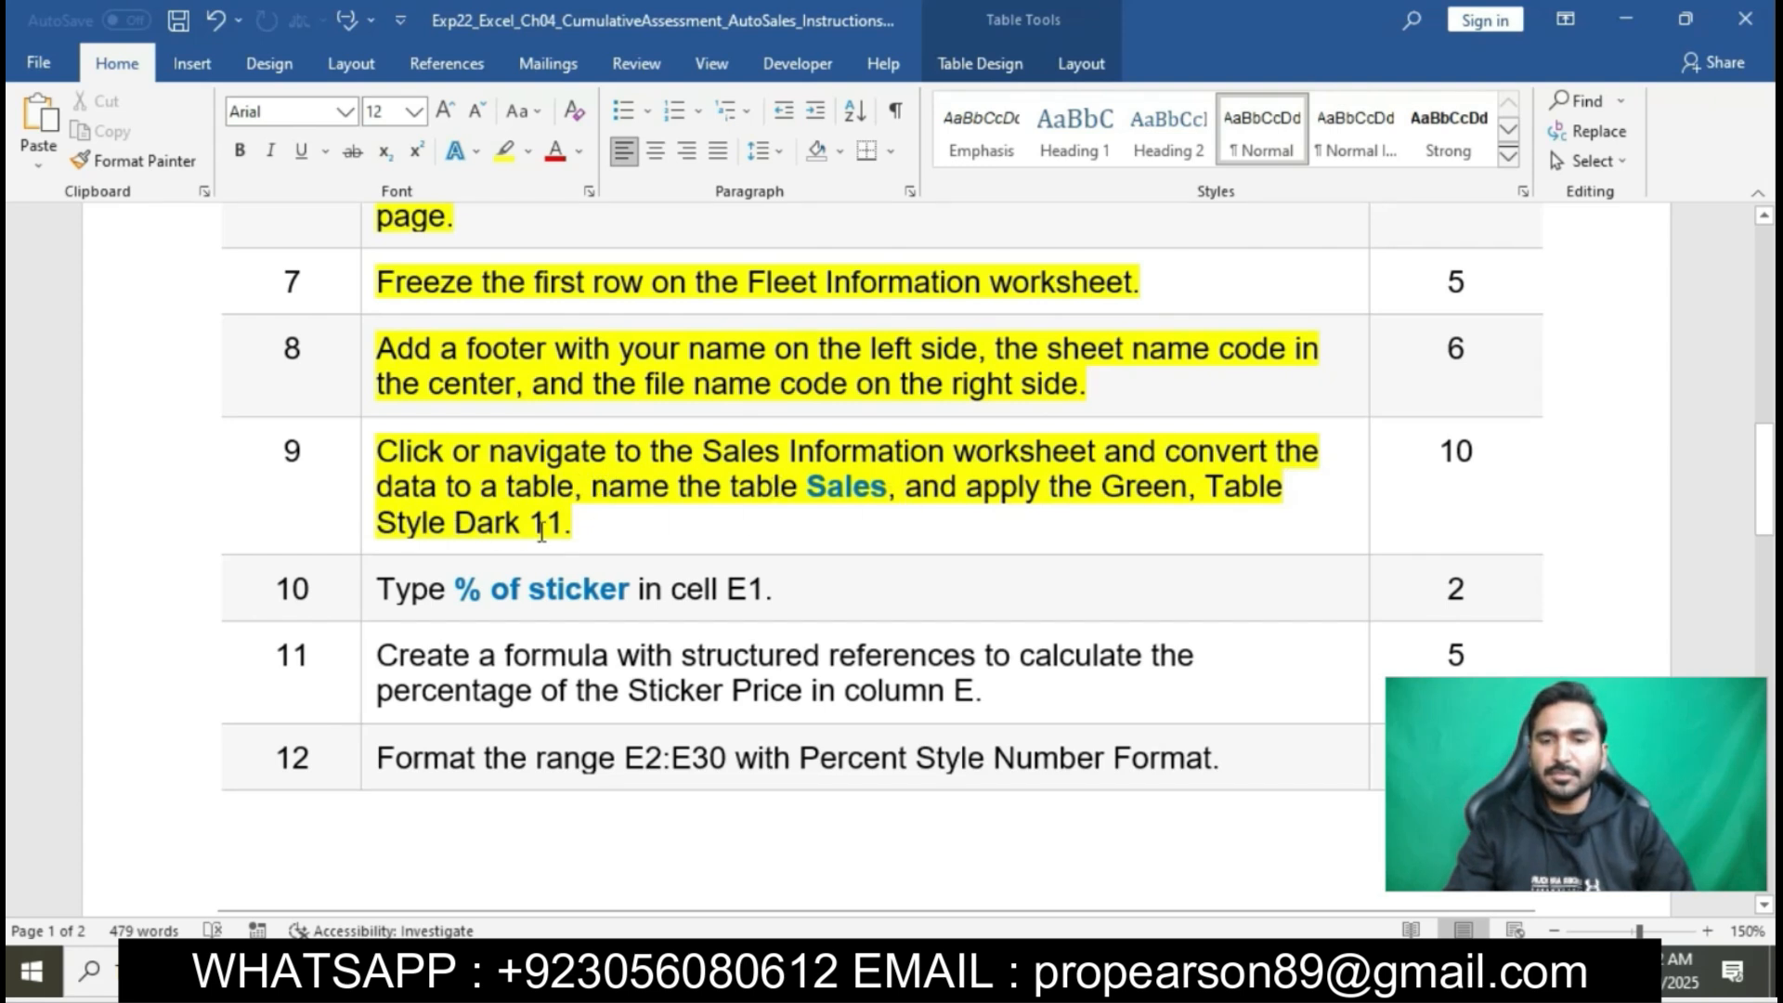
pyautogui.click(399, 455)
pyautogui.moveTo(381, 453); pyautogui.dragTo(1040, 457)
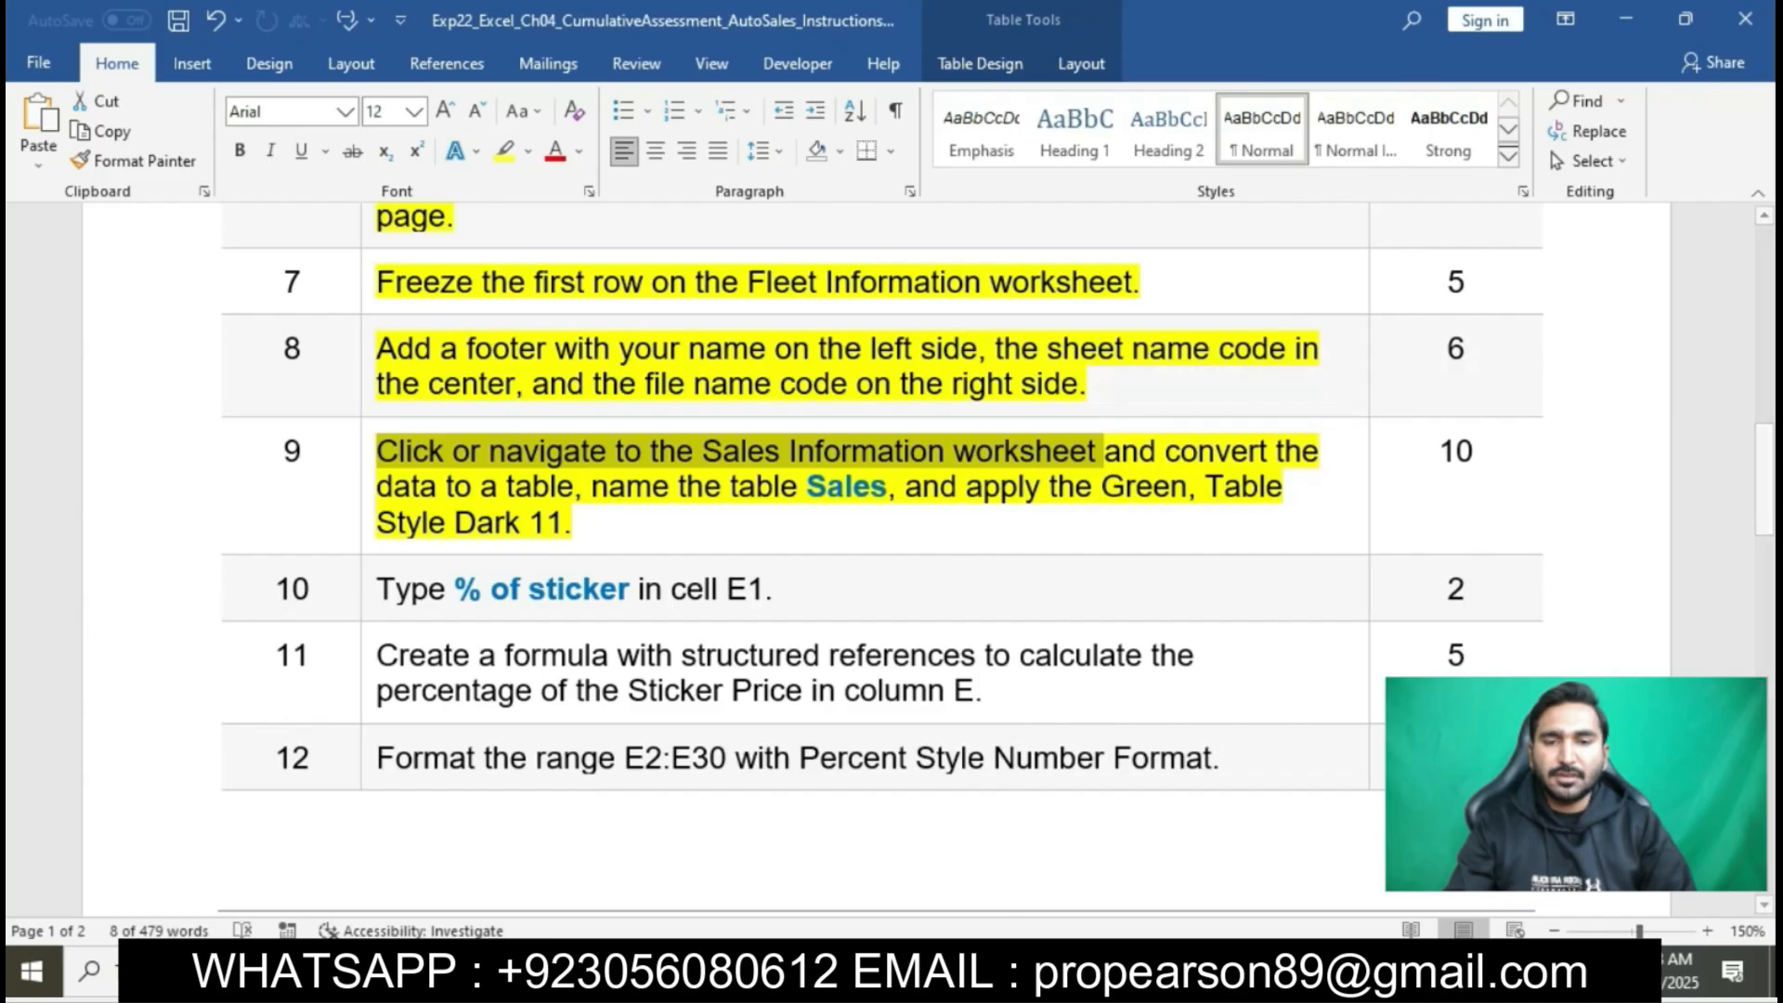
# - Switch to Excel, maximize the workbook window, and open the Sales Information worksheet
pyautogui.click(1013, 969)
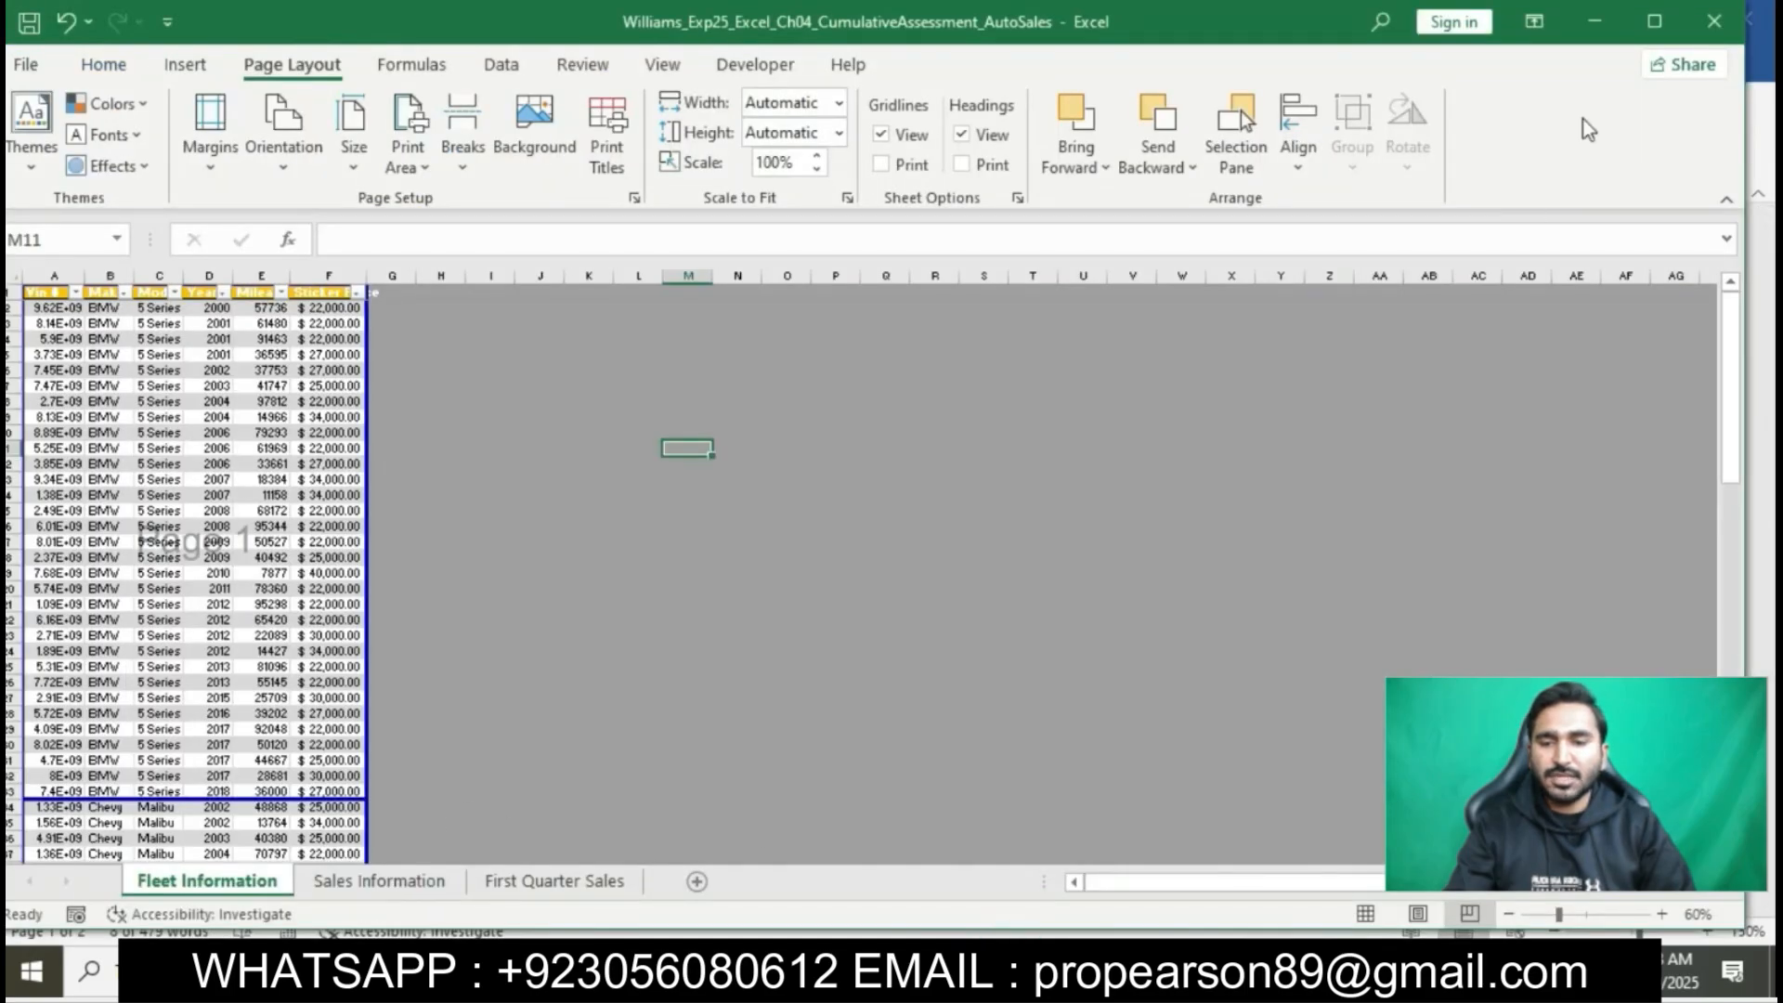
pyautogui.click(1654, 22)
pyautogui.click(1662, 34)
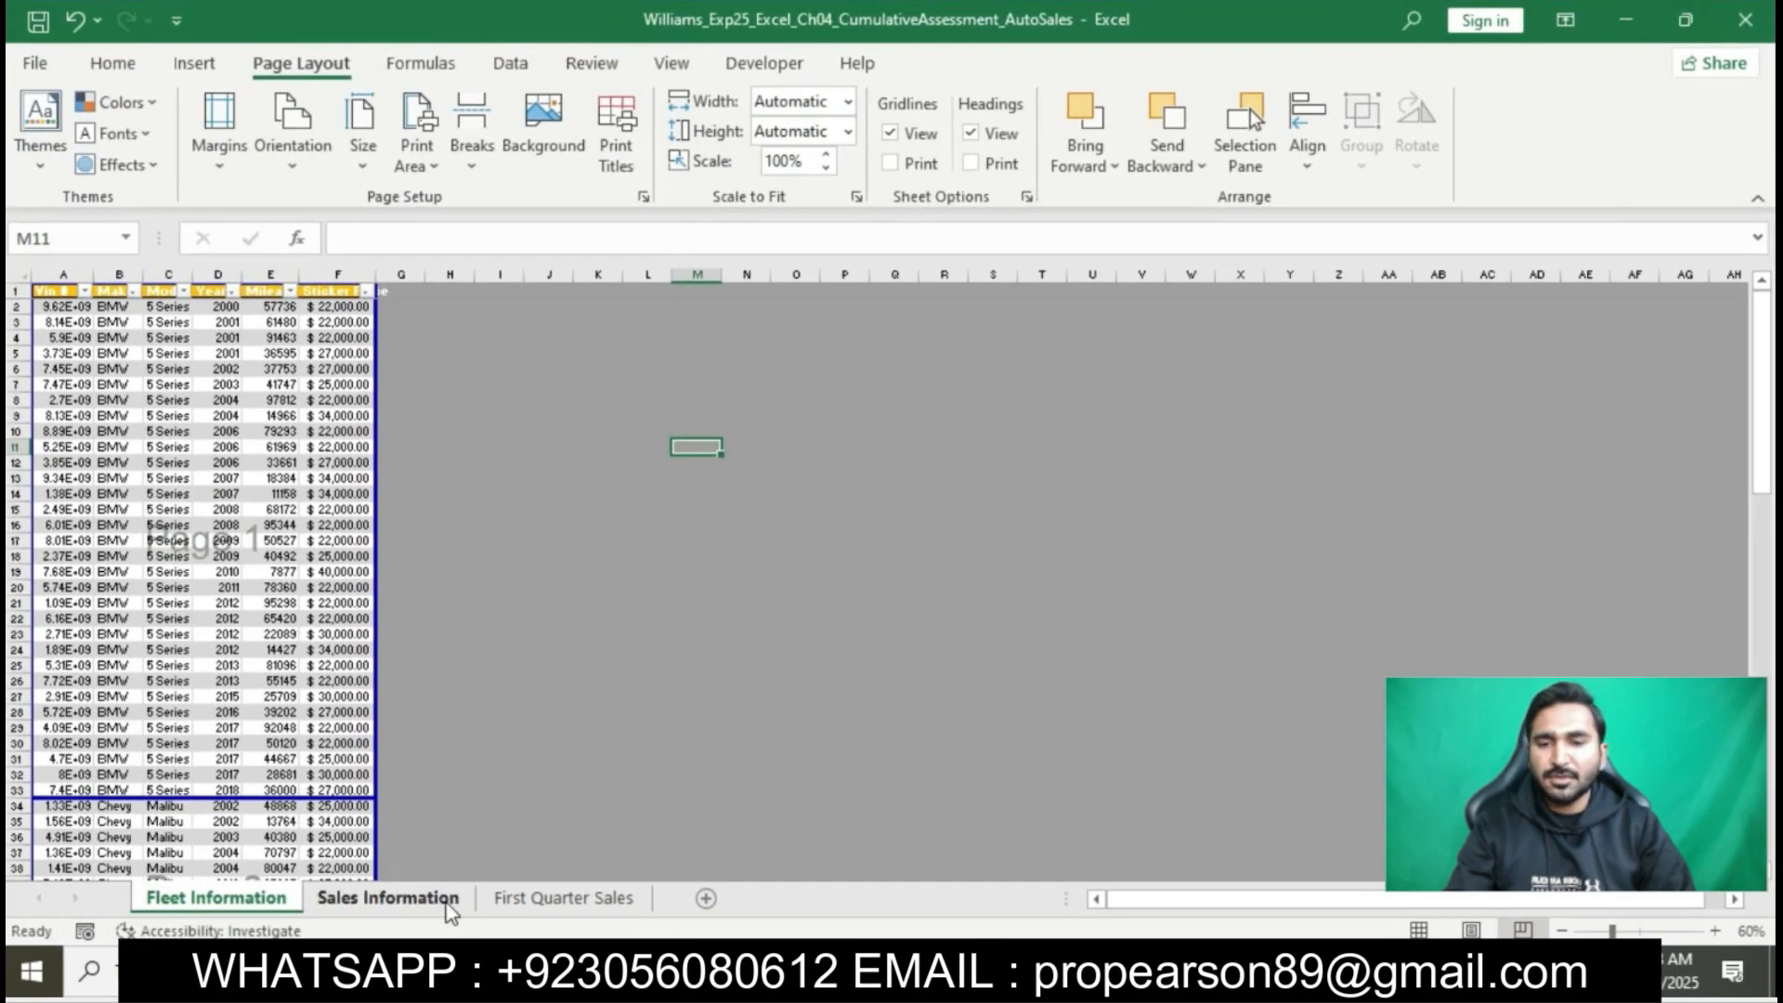
pyautogui.click(395, 898)
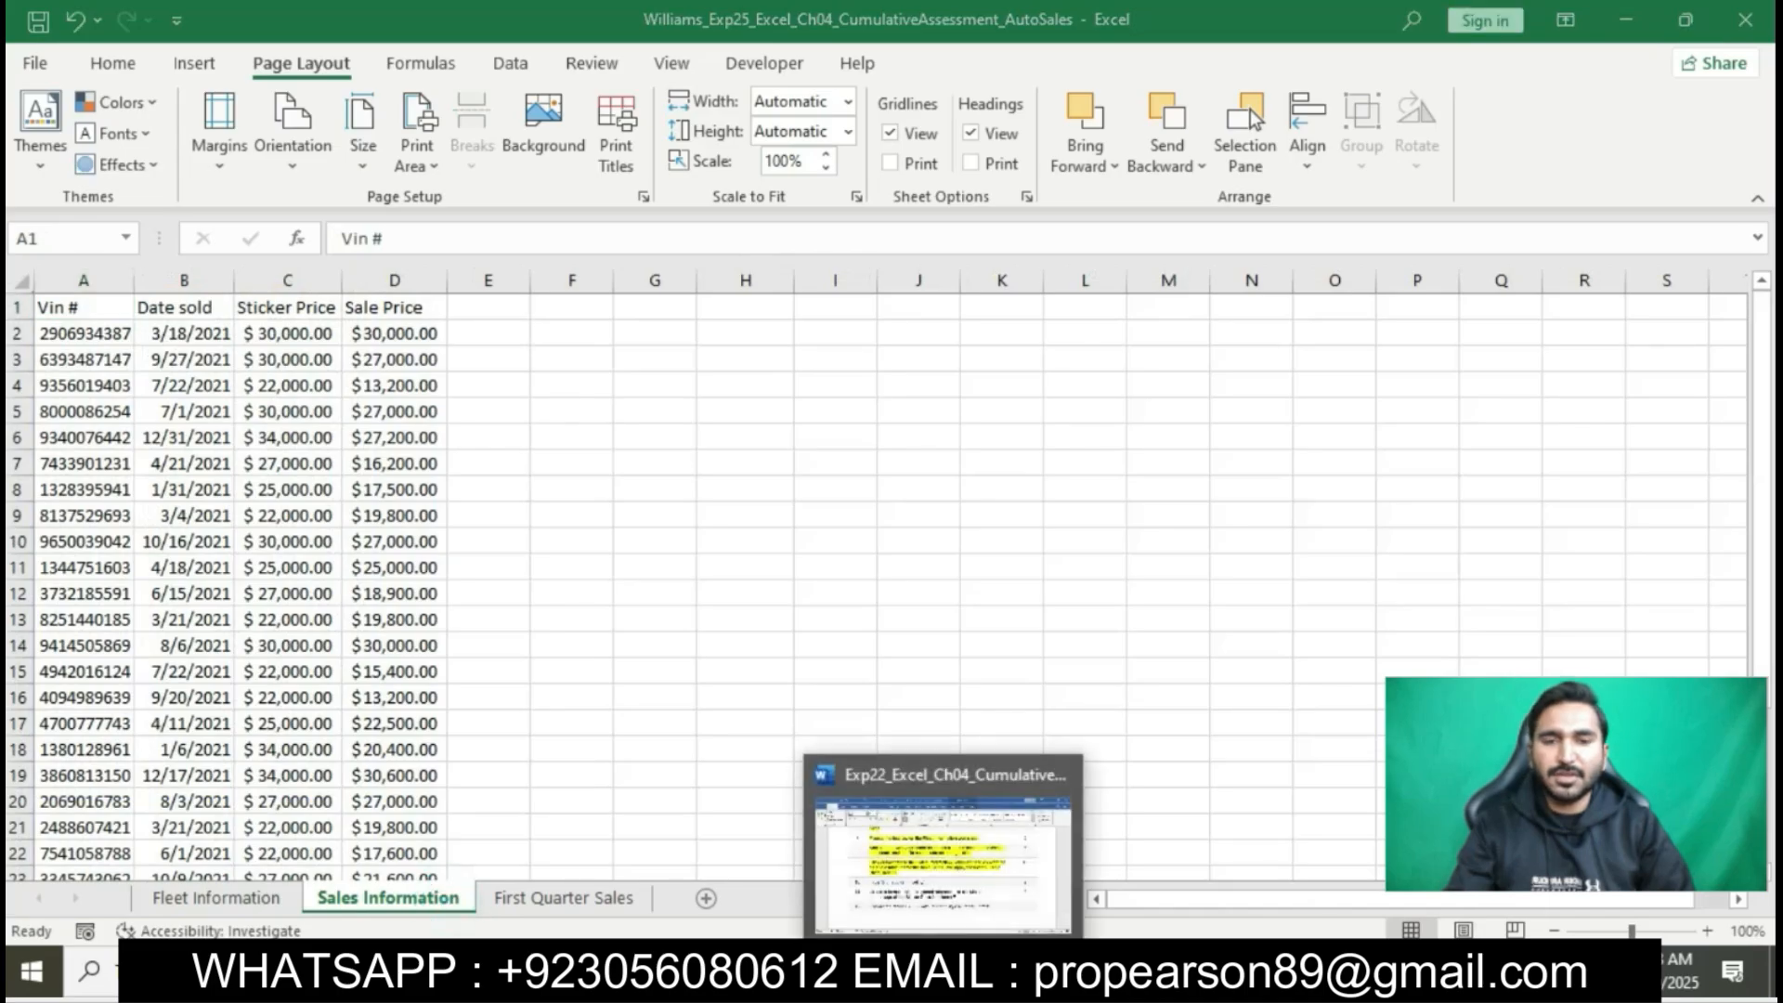
# - Check the table conversion instruction in Word, and in Excel convert the Sales Information range A1:D30 to a table with headers
pyautogui.click(975, 968)
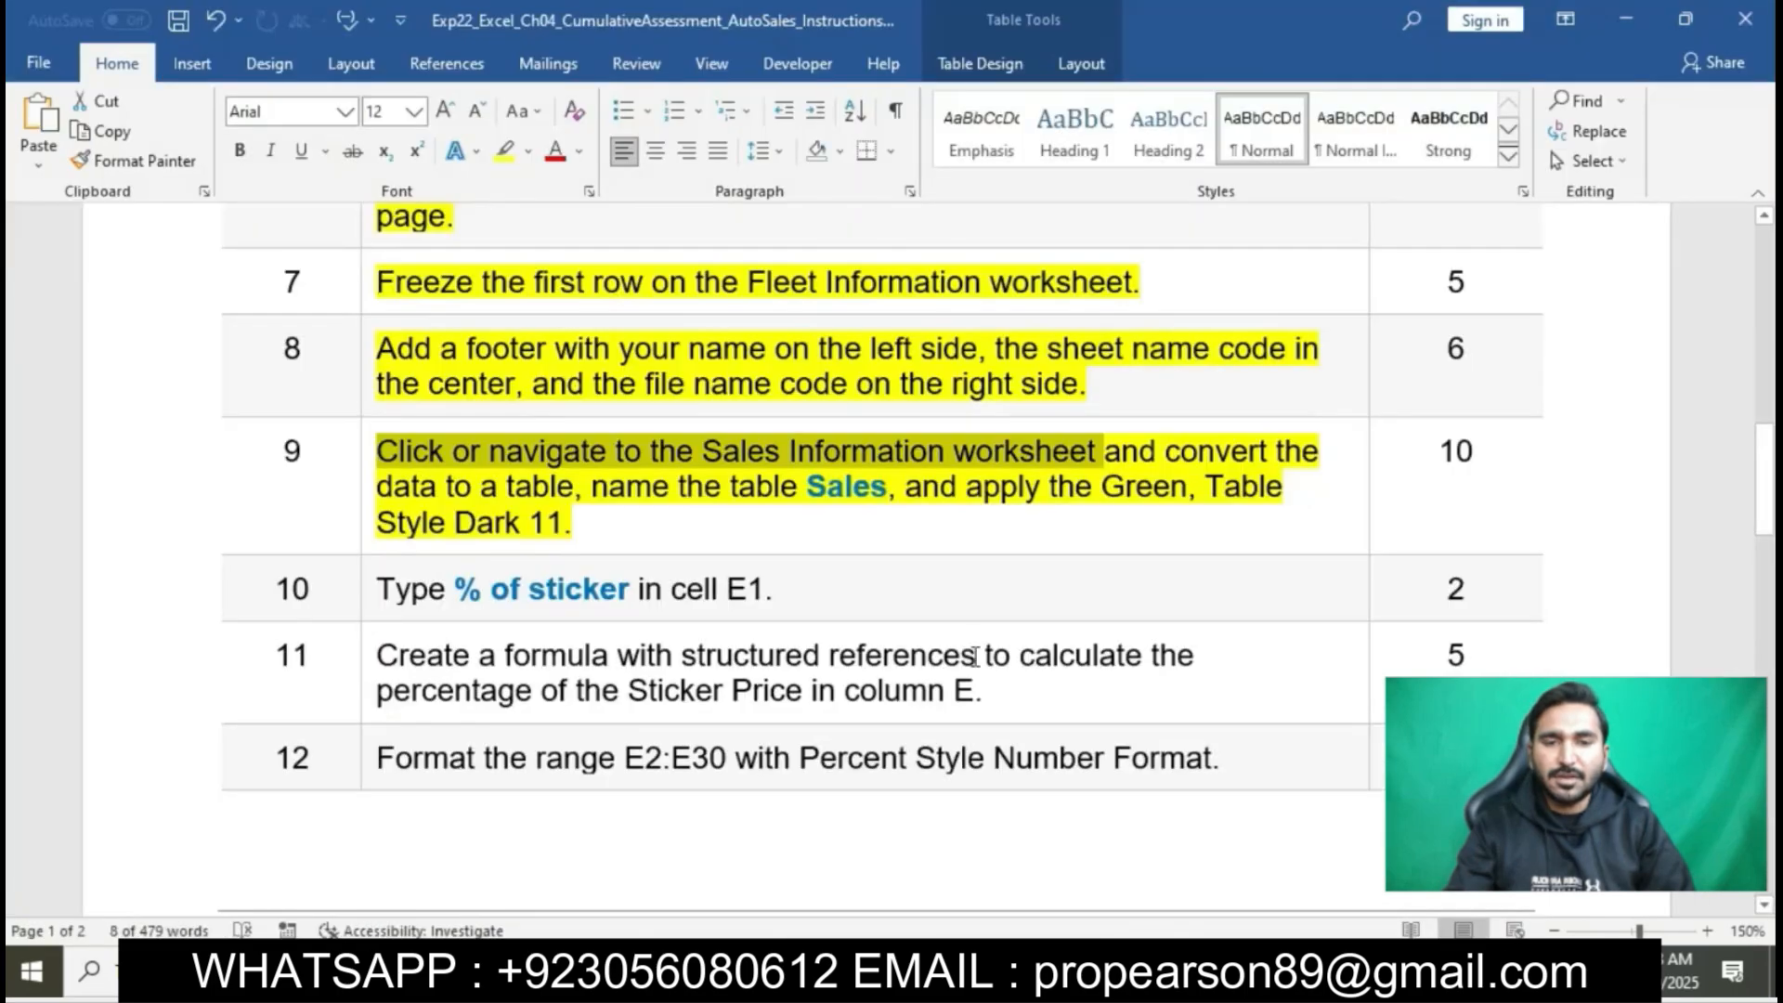
pyautogui.click(1052, 453)
pyautogui.moveTo(1114, 450); pyautogui.dragTo(618, 472)
pyautogui.click(617, 472)
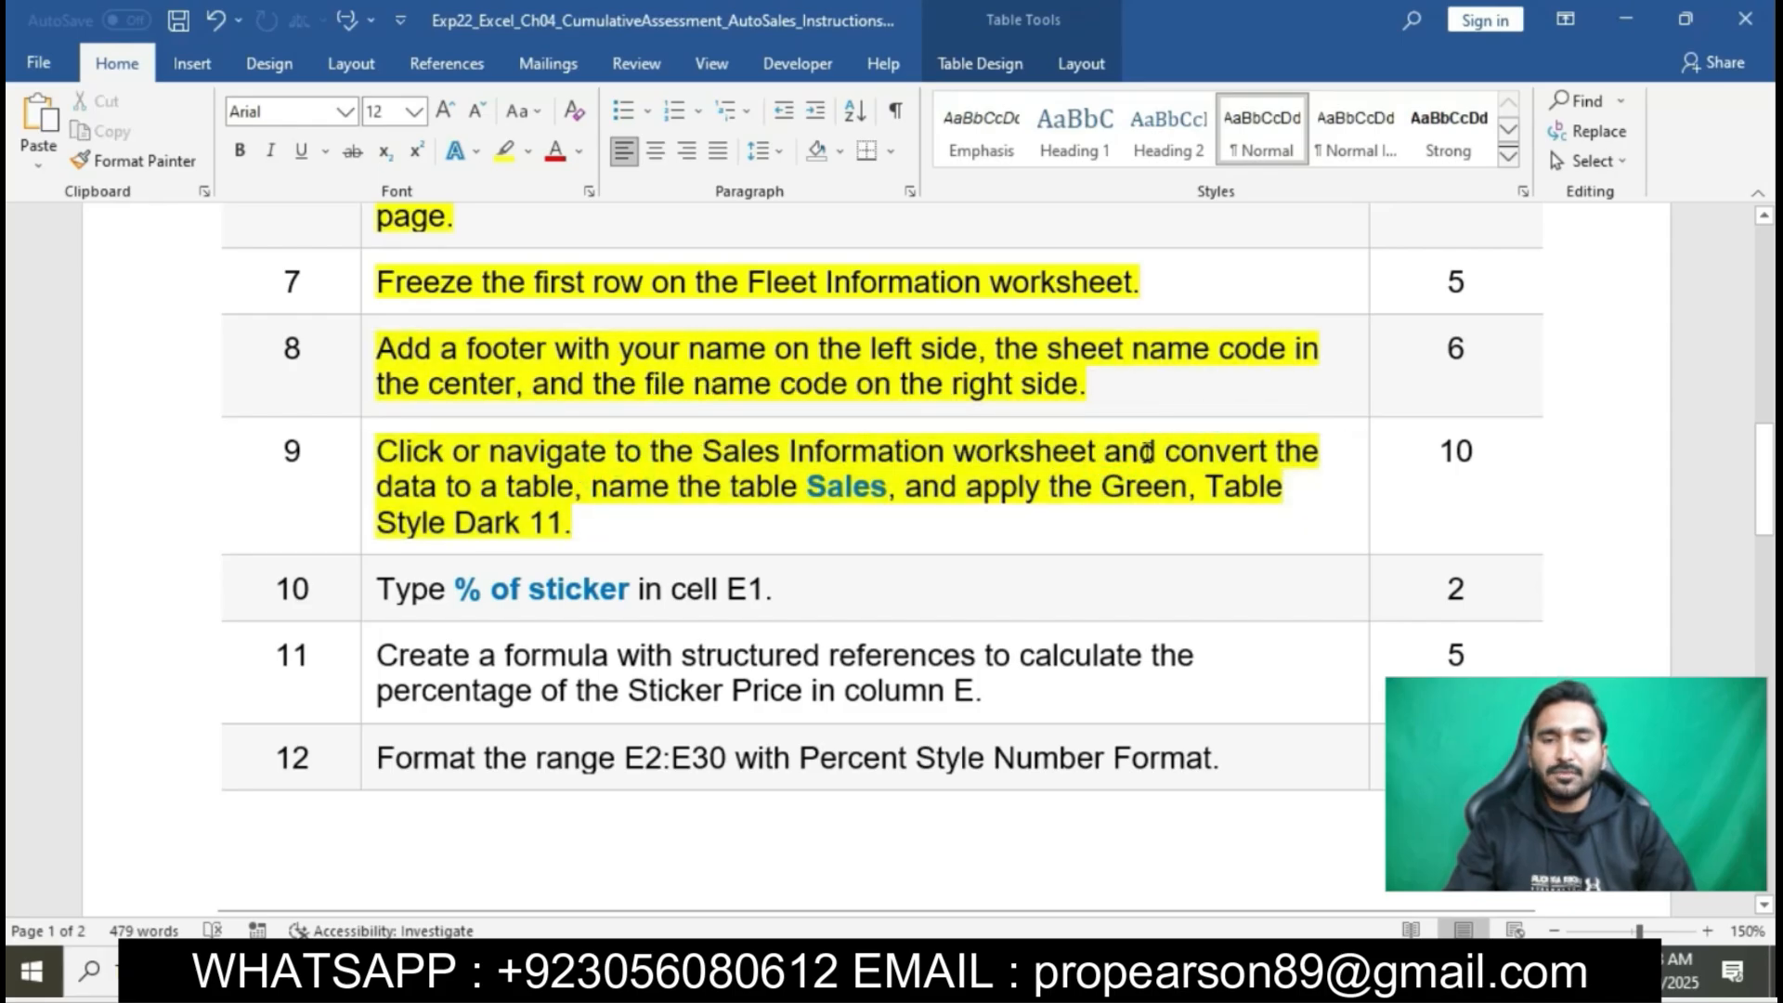
pyautogui.moveTo(1162, 452); pyautogui.dragTo(595, 484)
pyautogui.hotkey('alt', 'Tab')
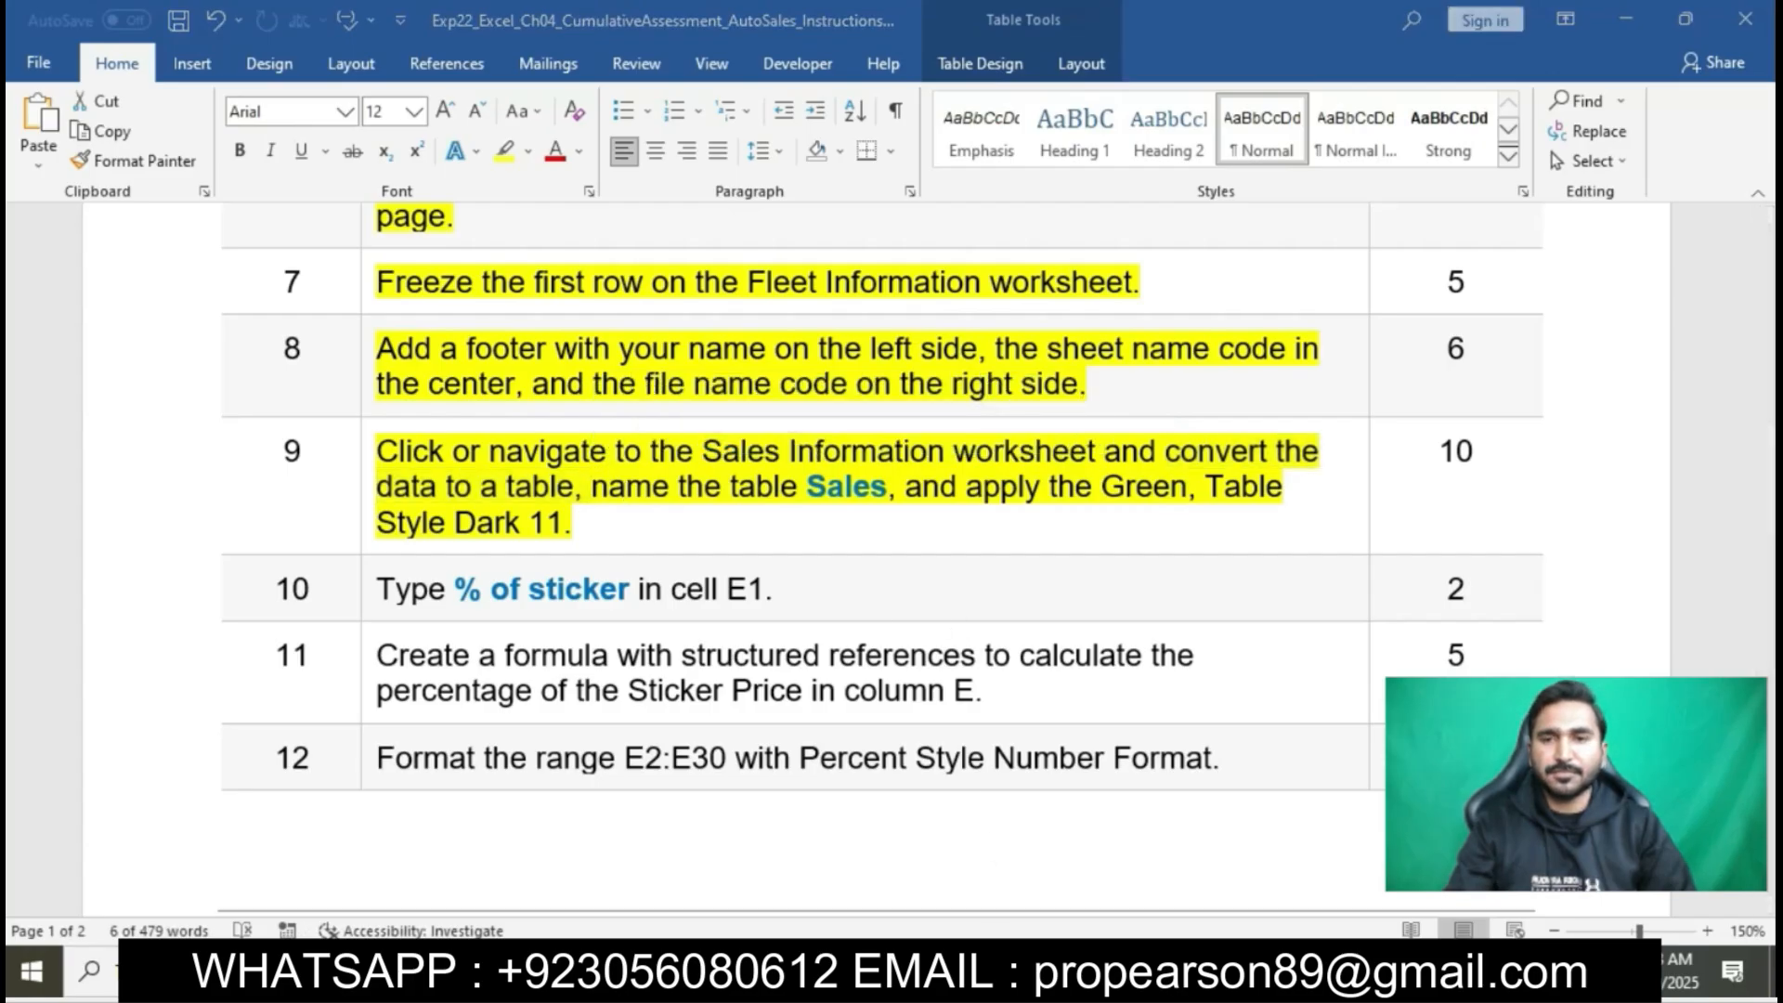
pyautogui.click(194, 62)
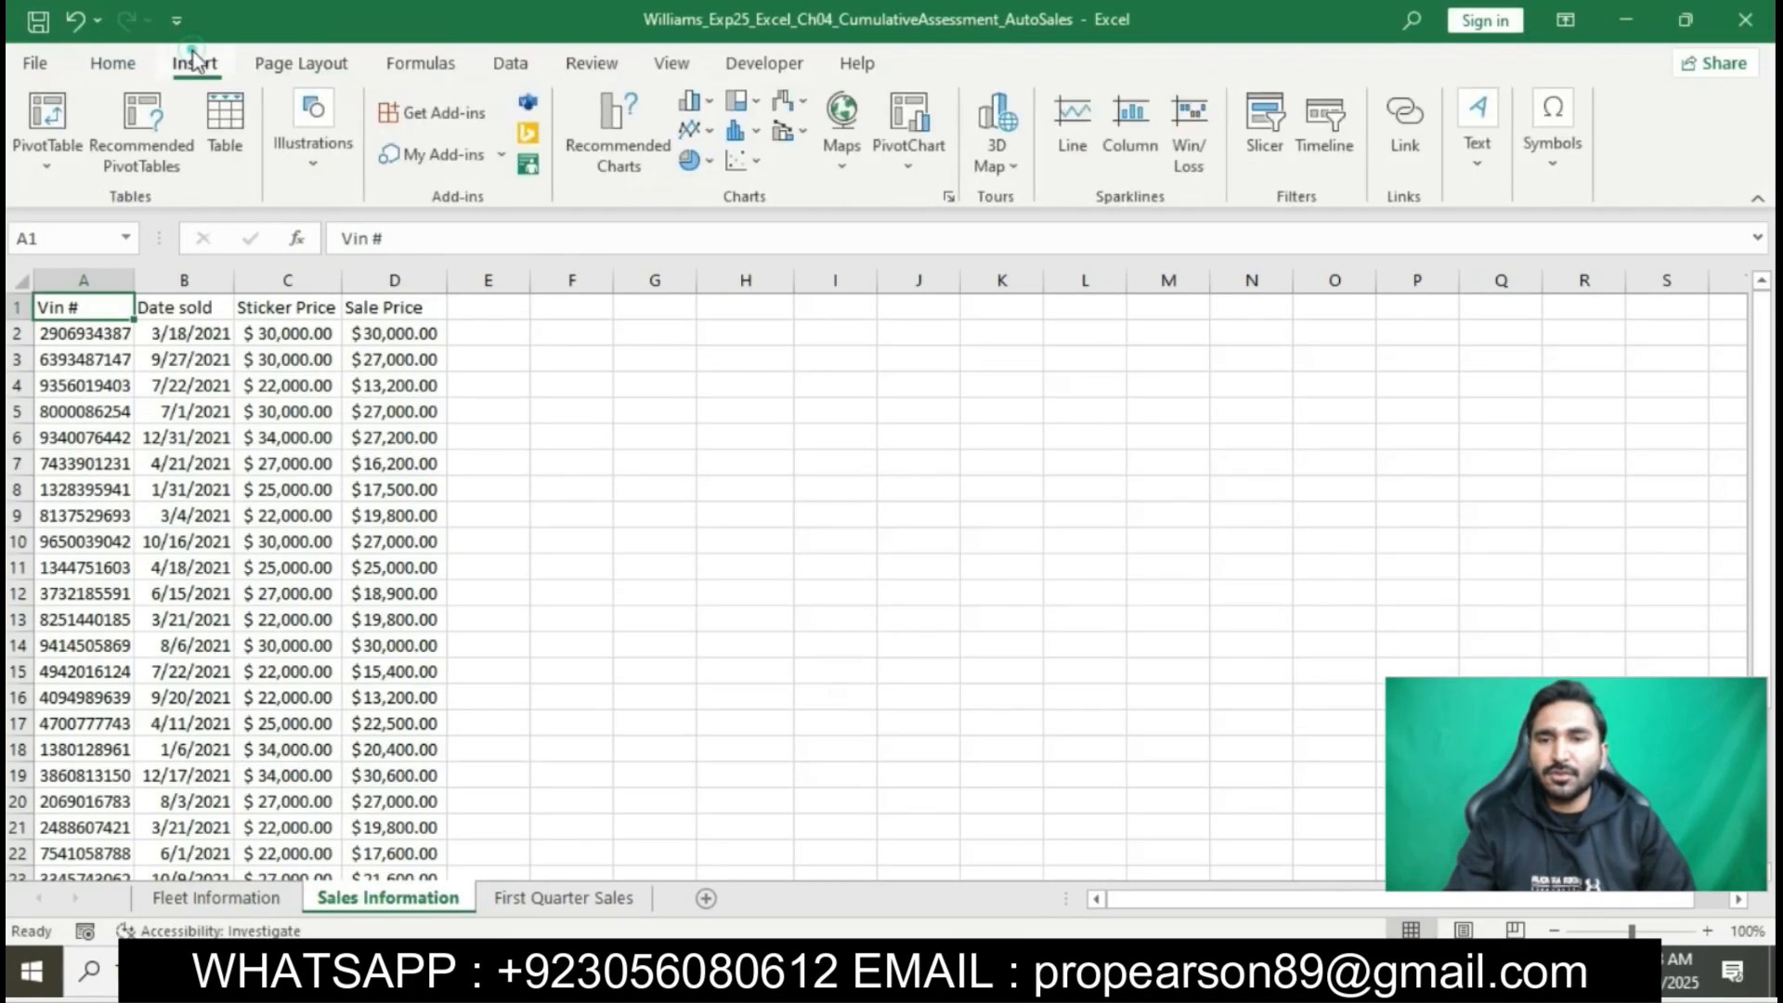
pyautogui.click(221, 117)
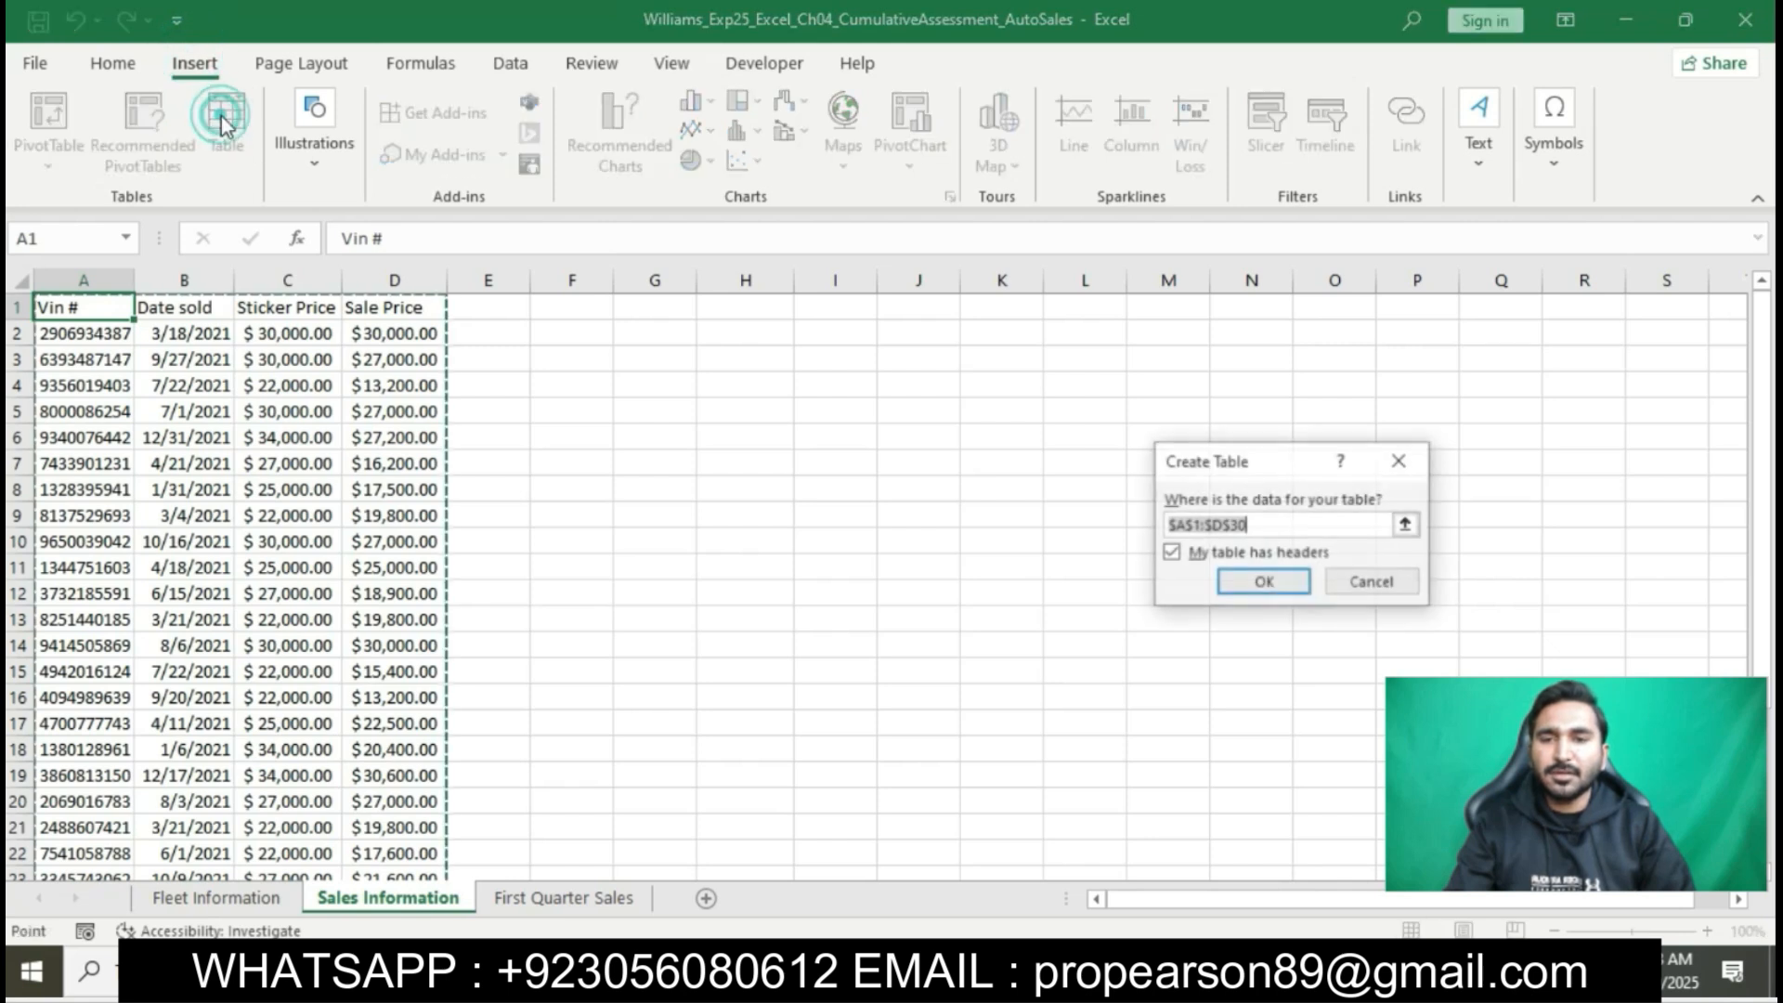
pyautogui.click(1265, 582)
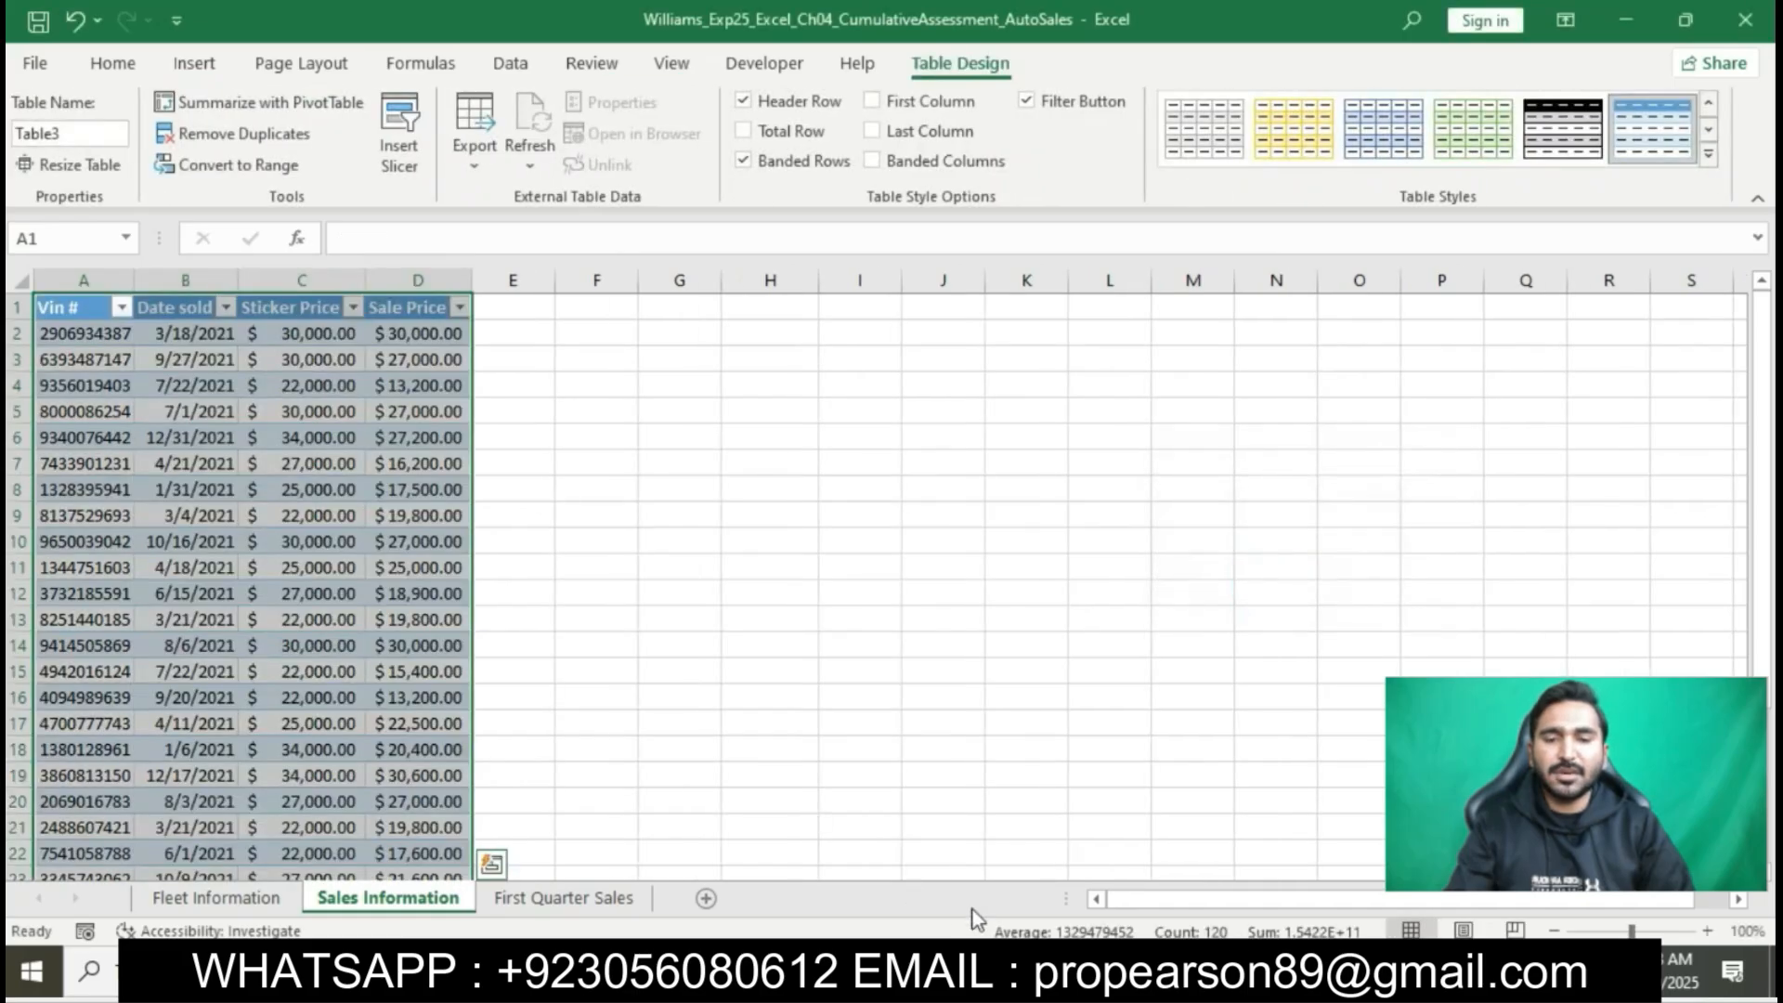
# - Check the required table name in the Word instructions, and in Excel name the new table Sales
pyautogui.click(1003, 971)
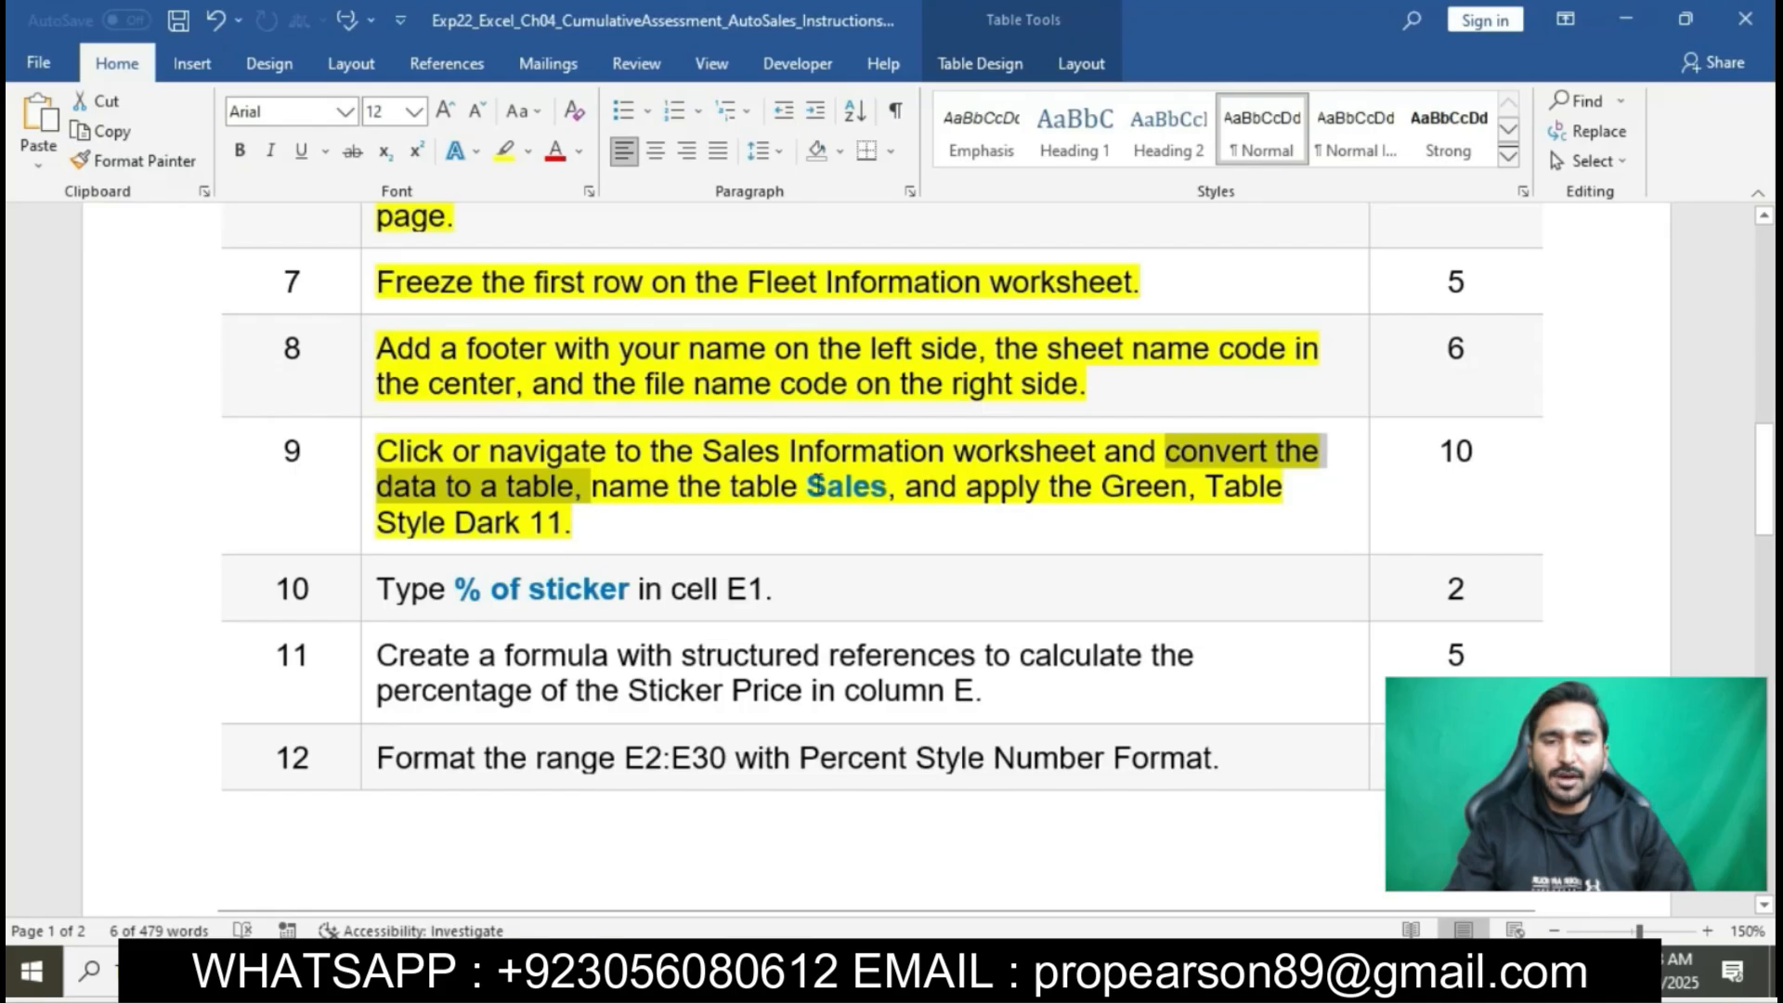
pyautogui.moveTo(810, 486); pyautogui.dragTo(878, 485)
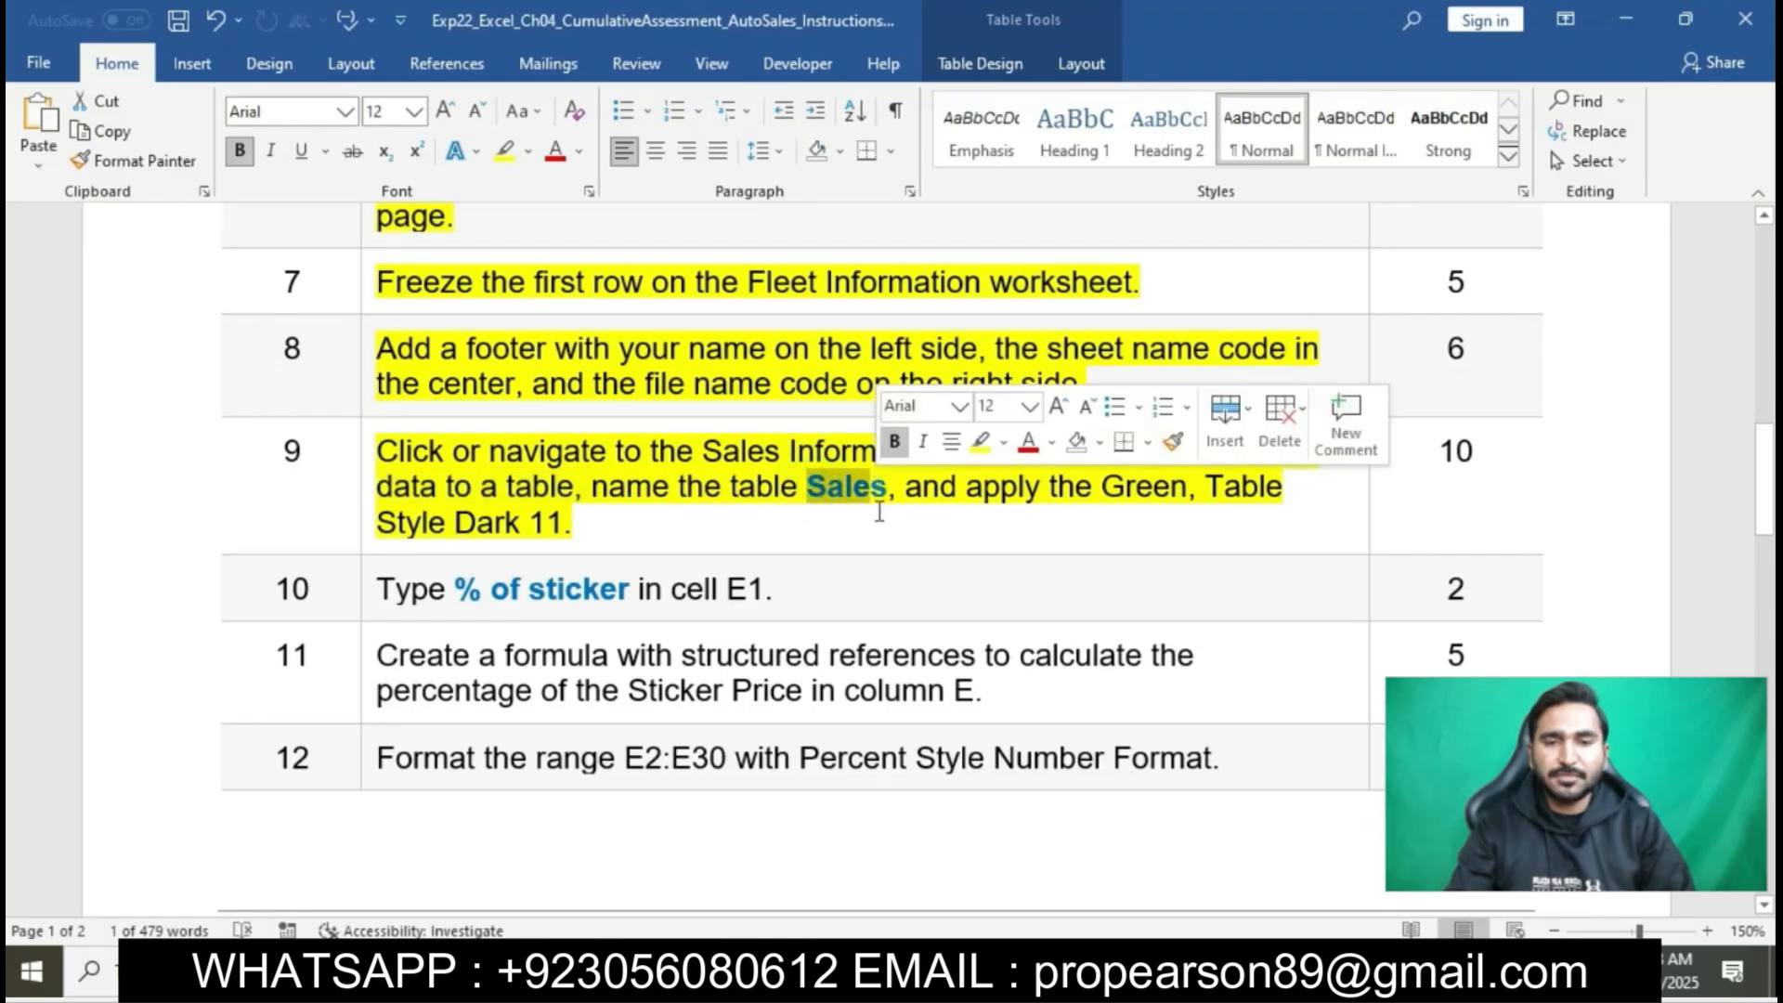
pyautogui.click(970, 970)
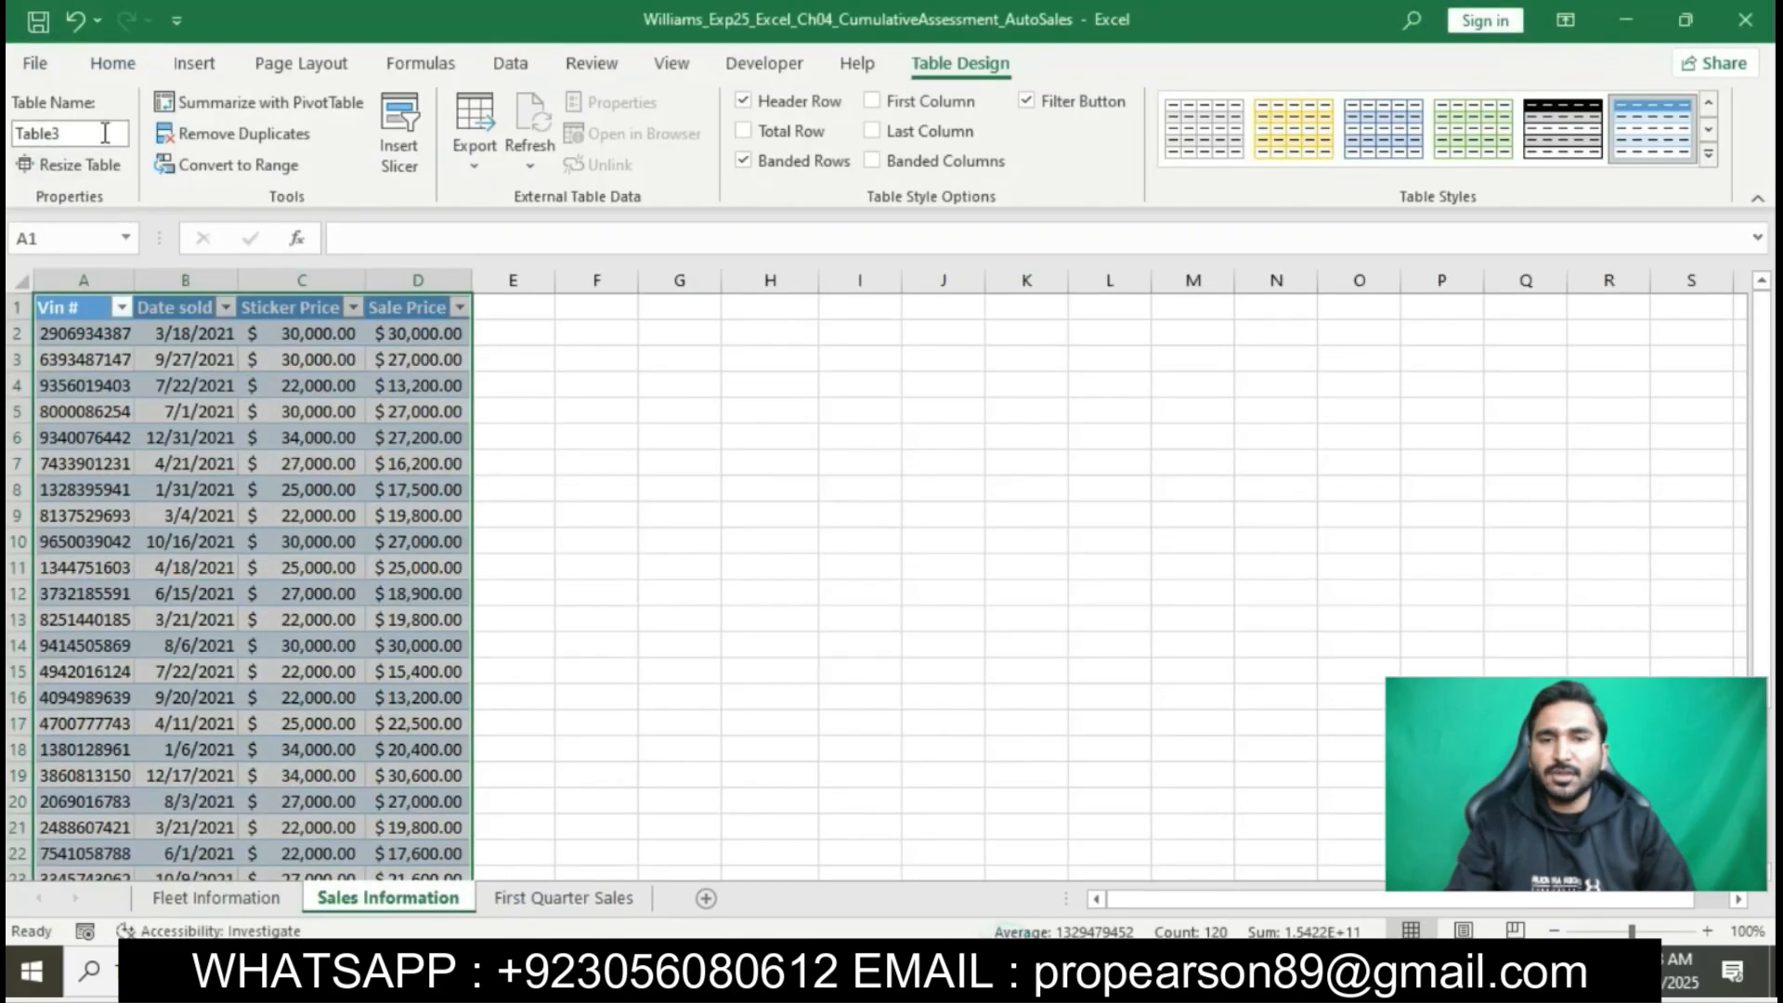
pyautogui.click(105, 133)
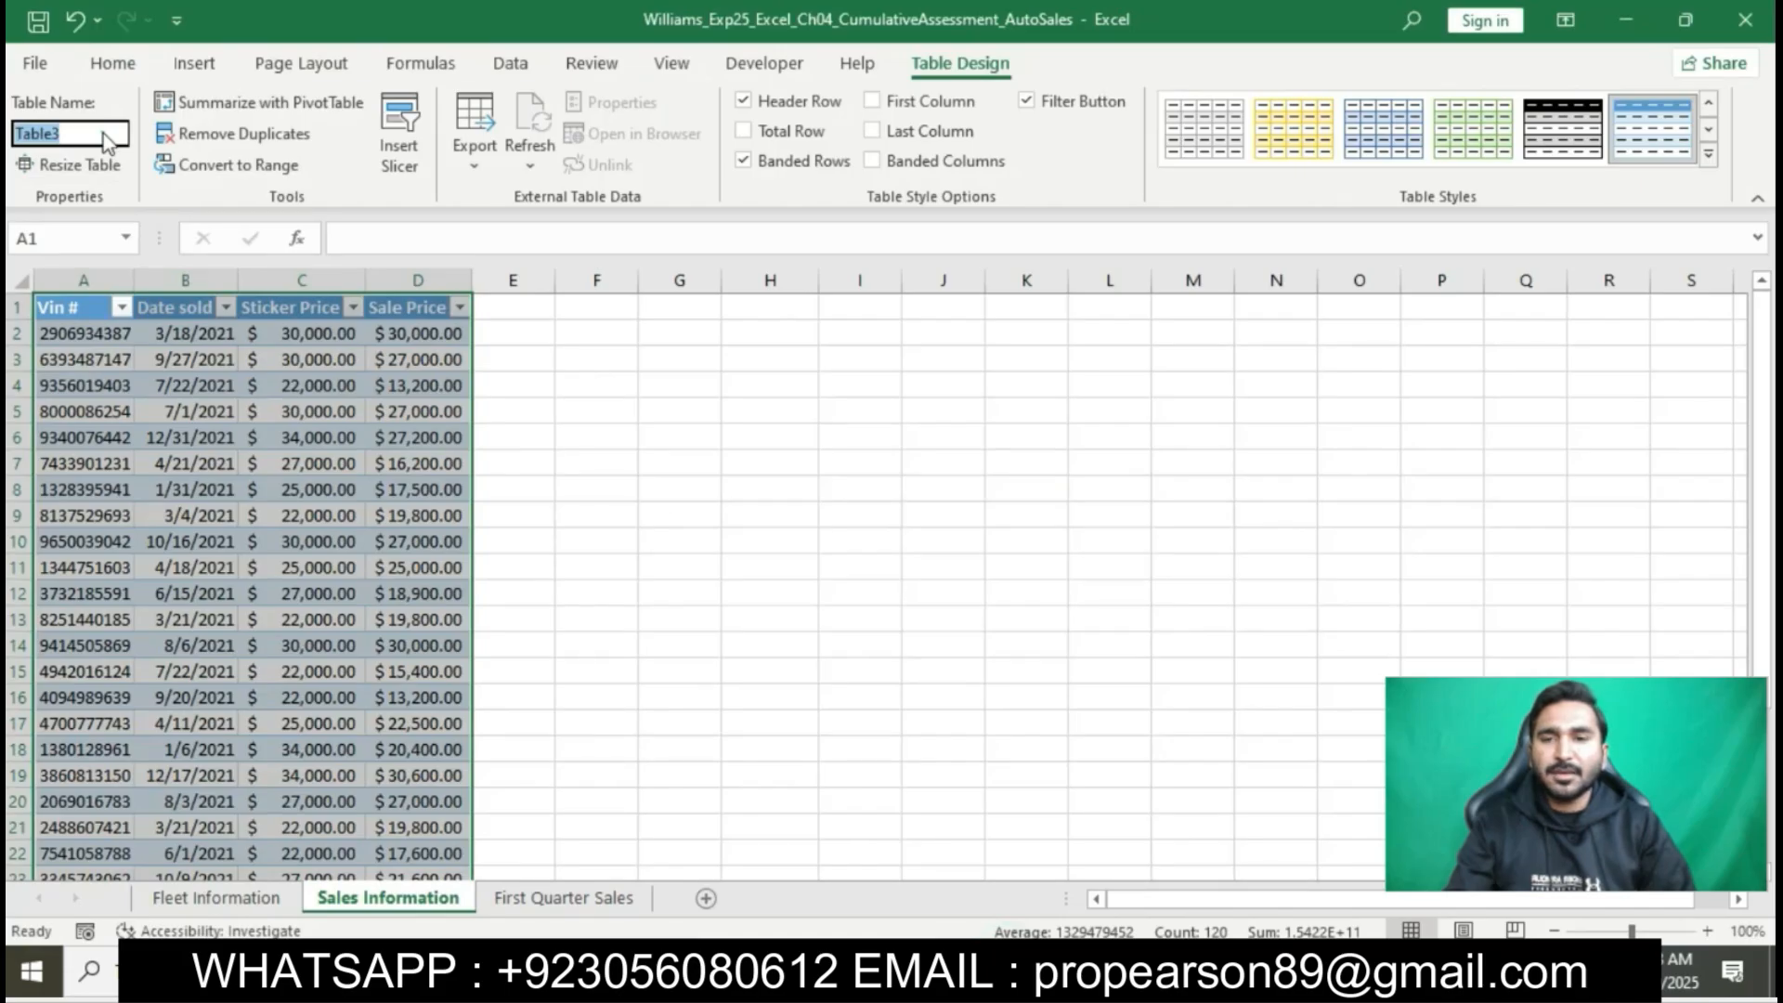
pyautogui.press('BackSpace')
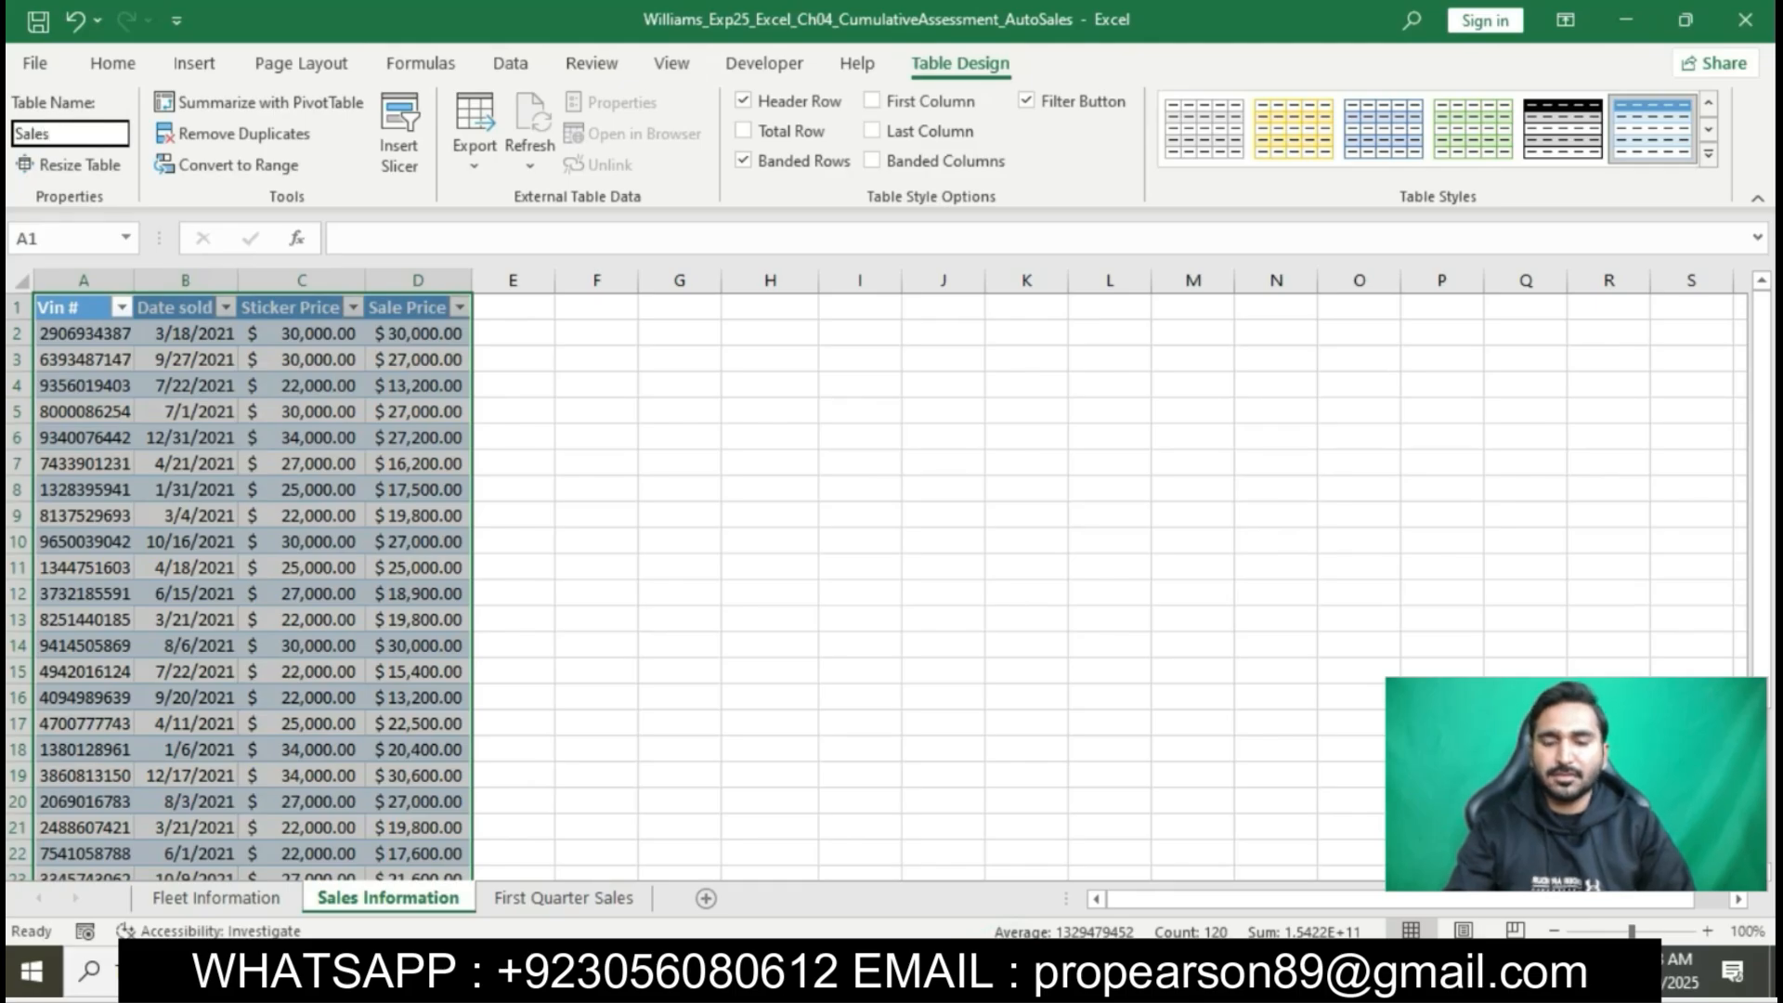
pyautogui.press('Return')
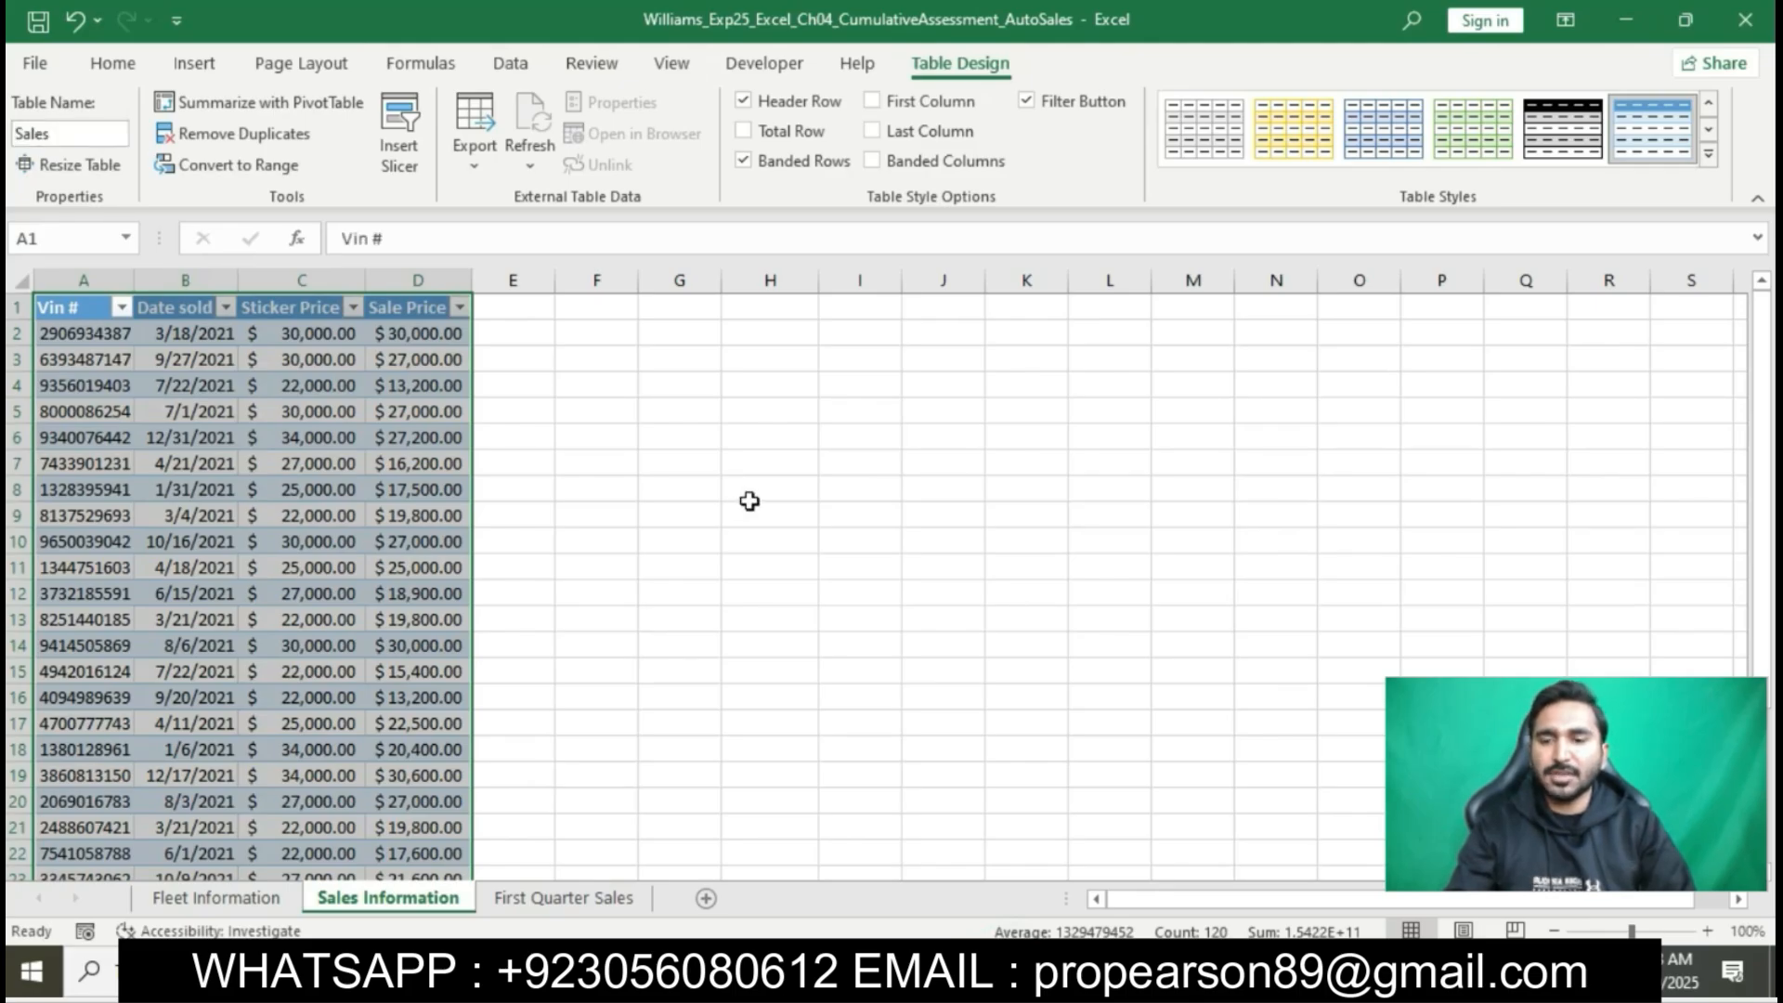
# - Check the style named in Word's step 9, and in Excel apply Green, Table Style Dark 11 to the Sales table
pyautogui.click(970, 971)
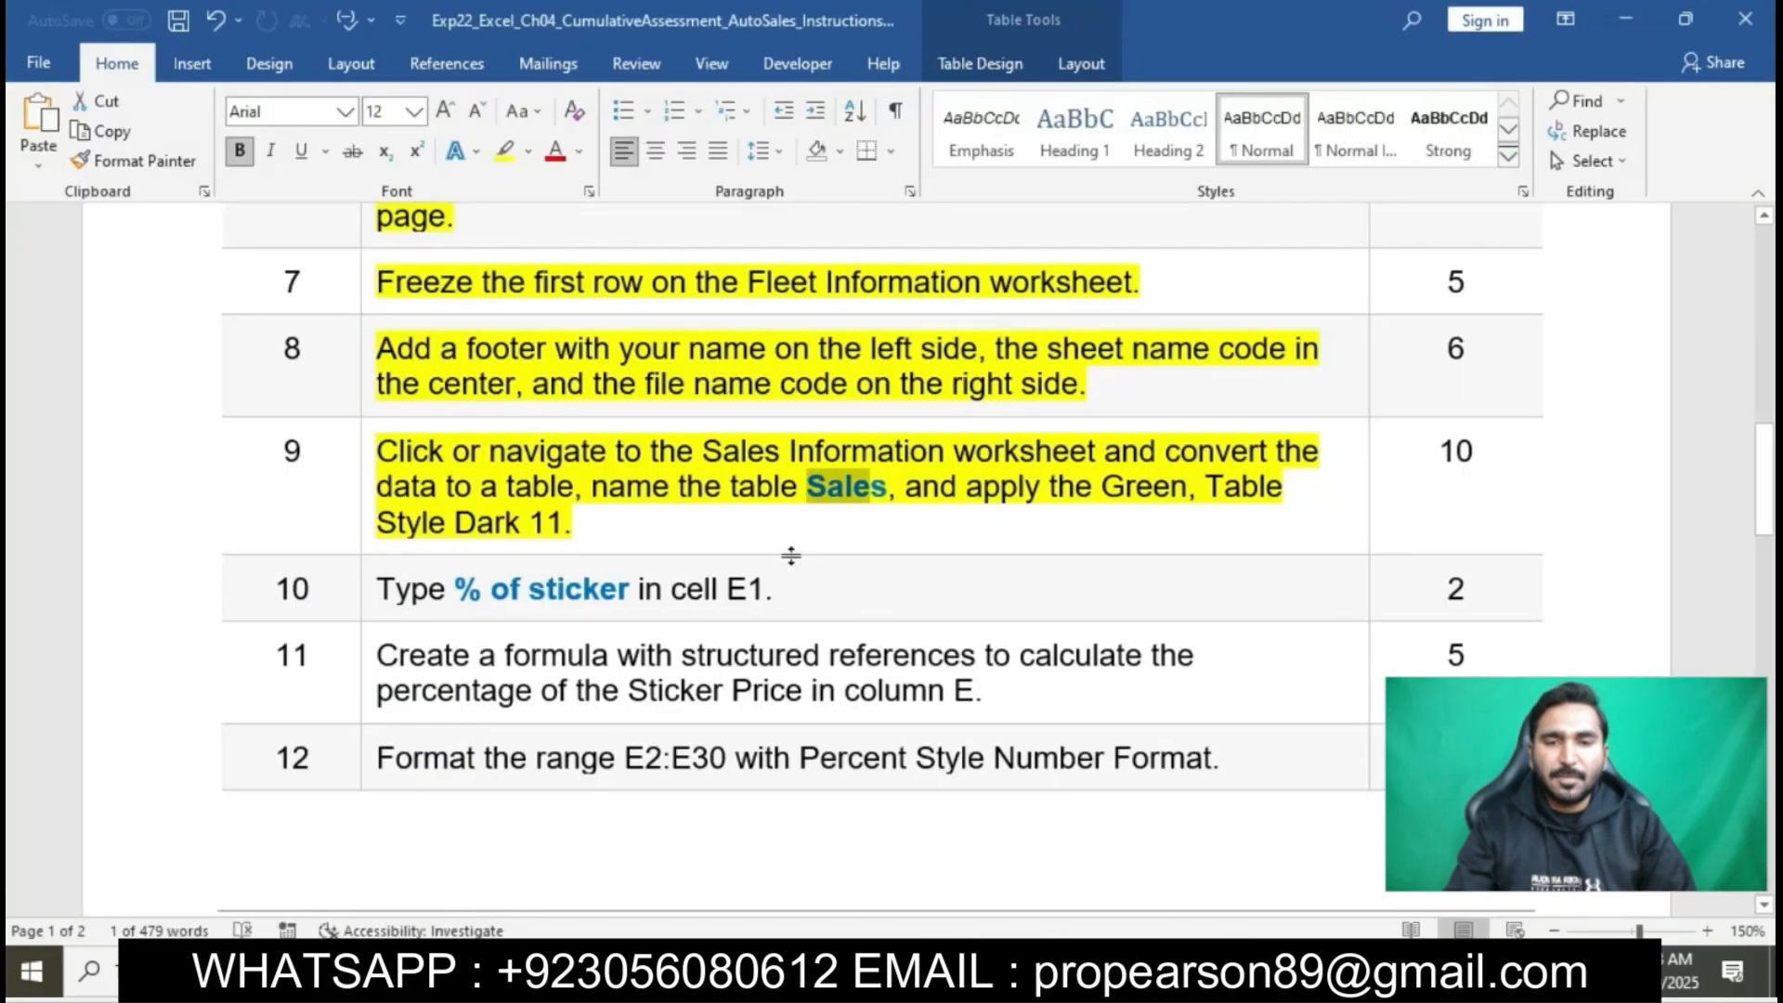
pyautogui.moveTo(908, 492); pyautogui.dragTo(1060, 508)
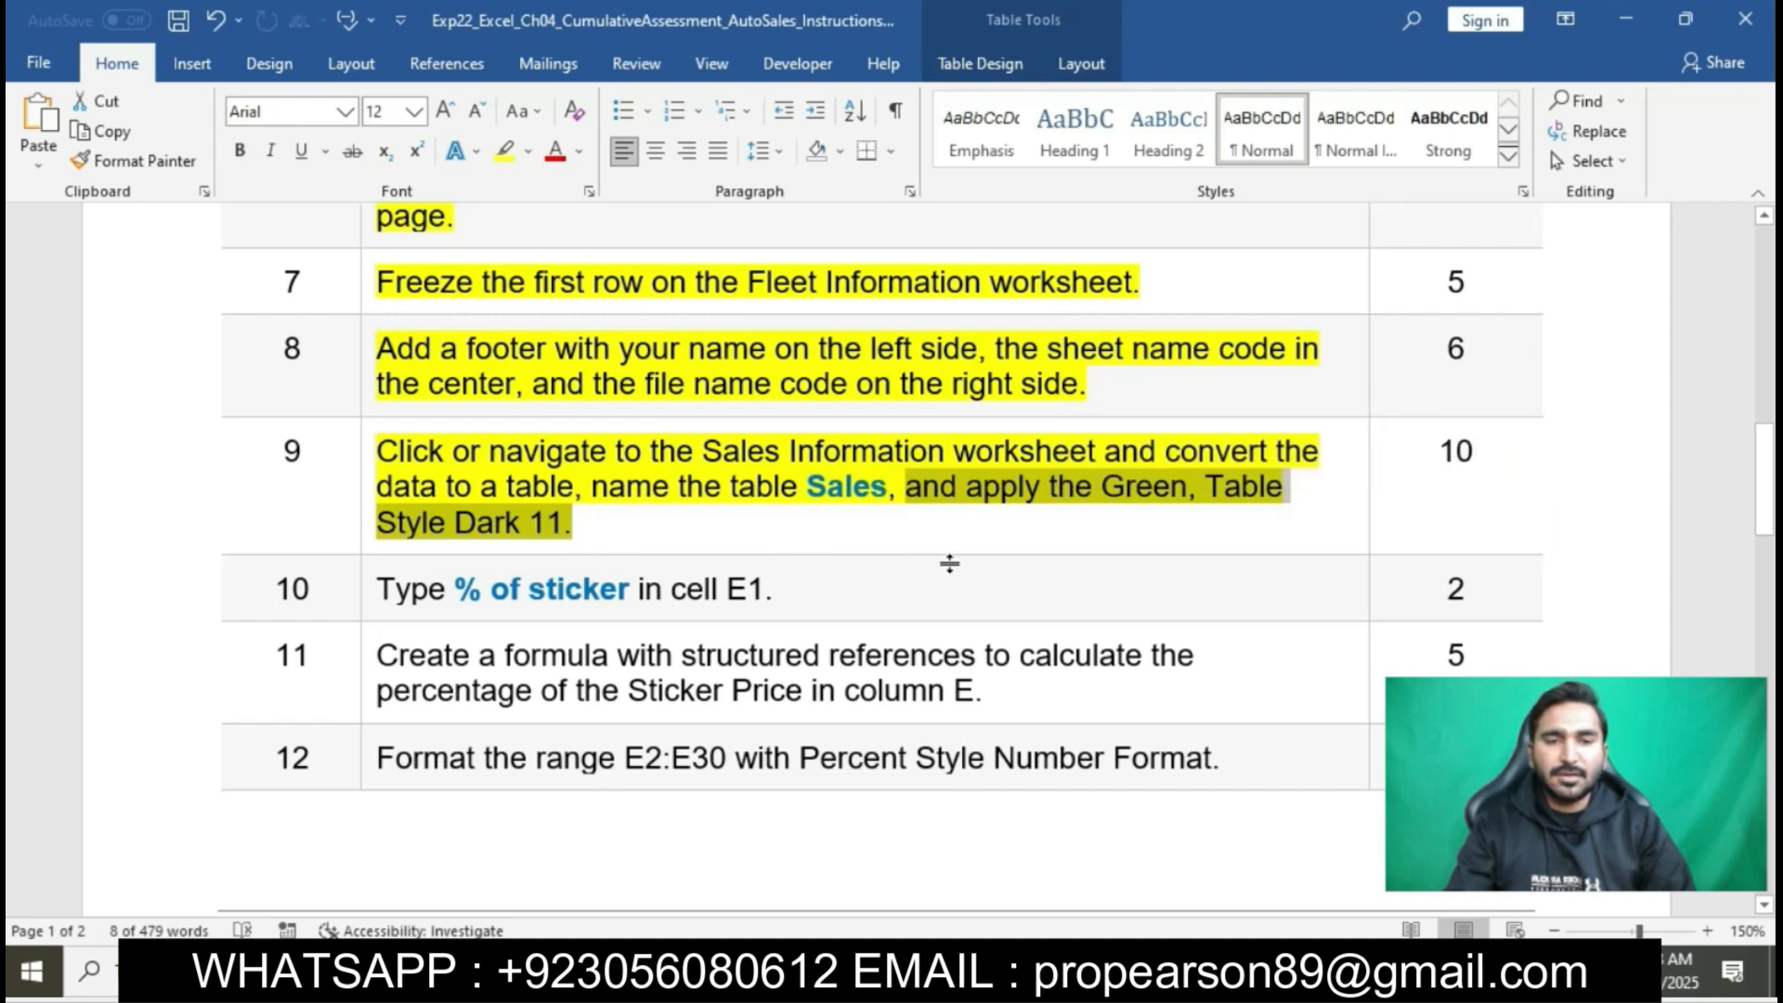
pyautogui.hotkey('alt', 'Tab')
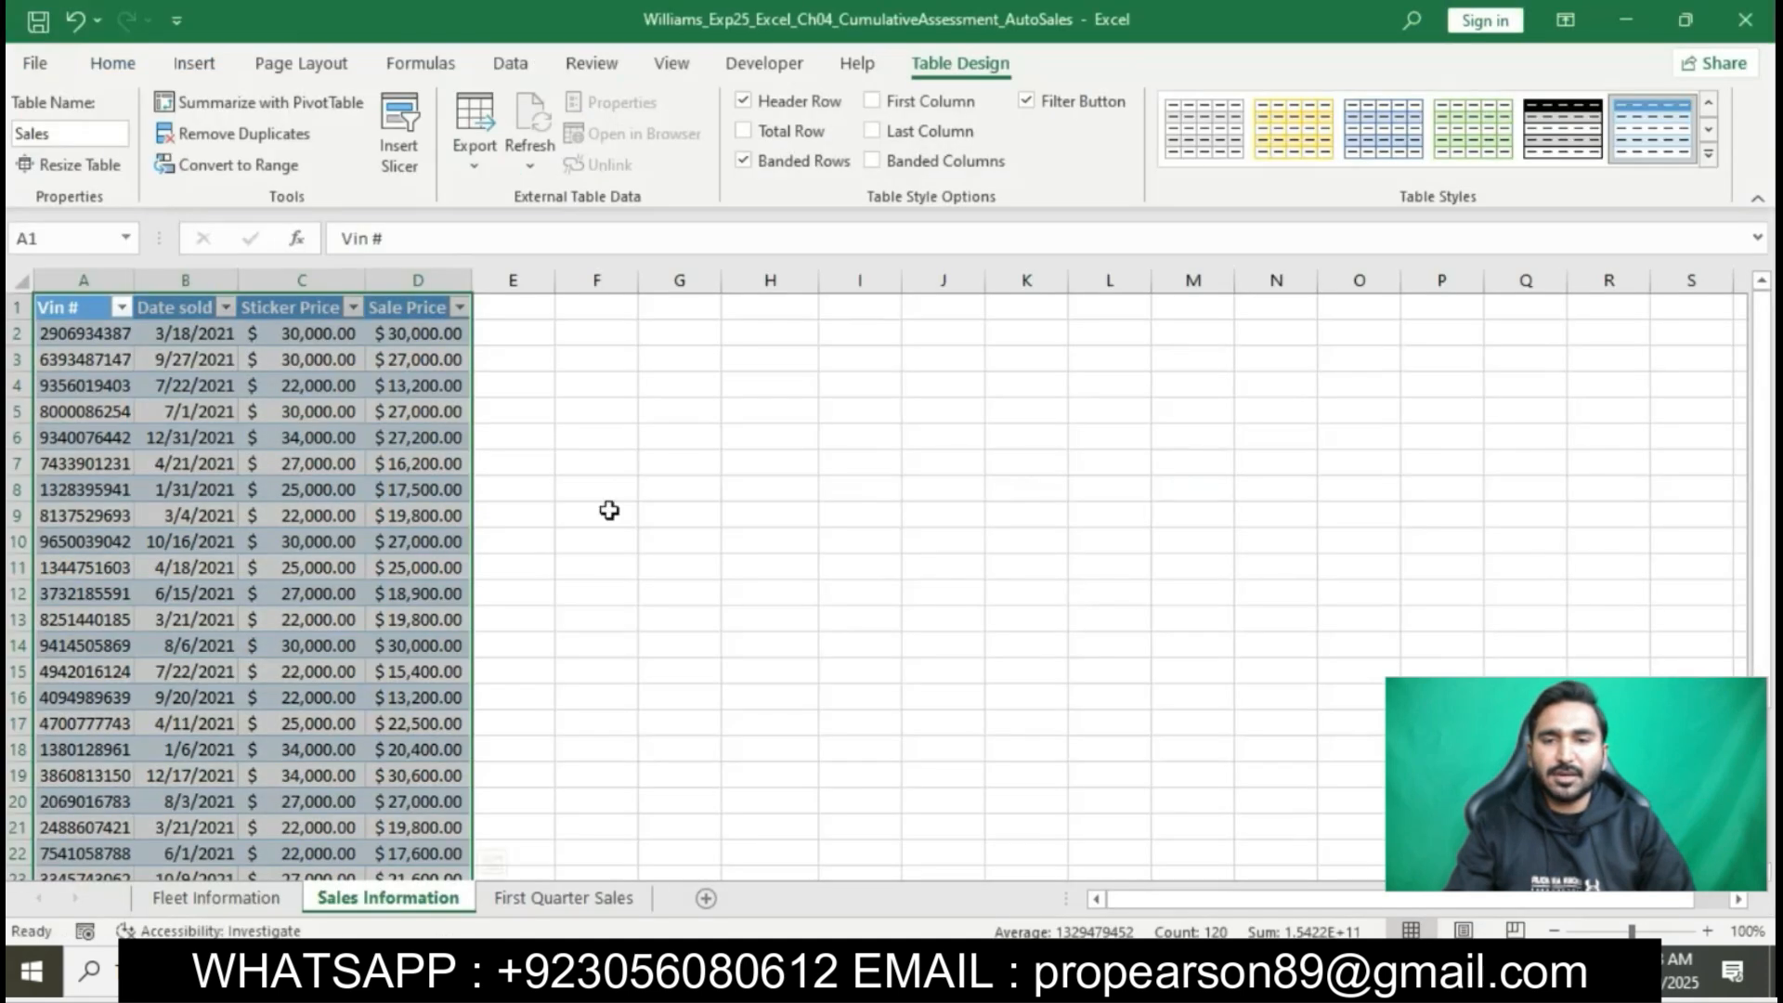
pyautogui.click(1709, 158)
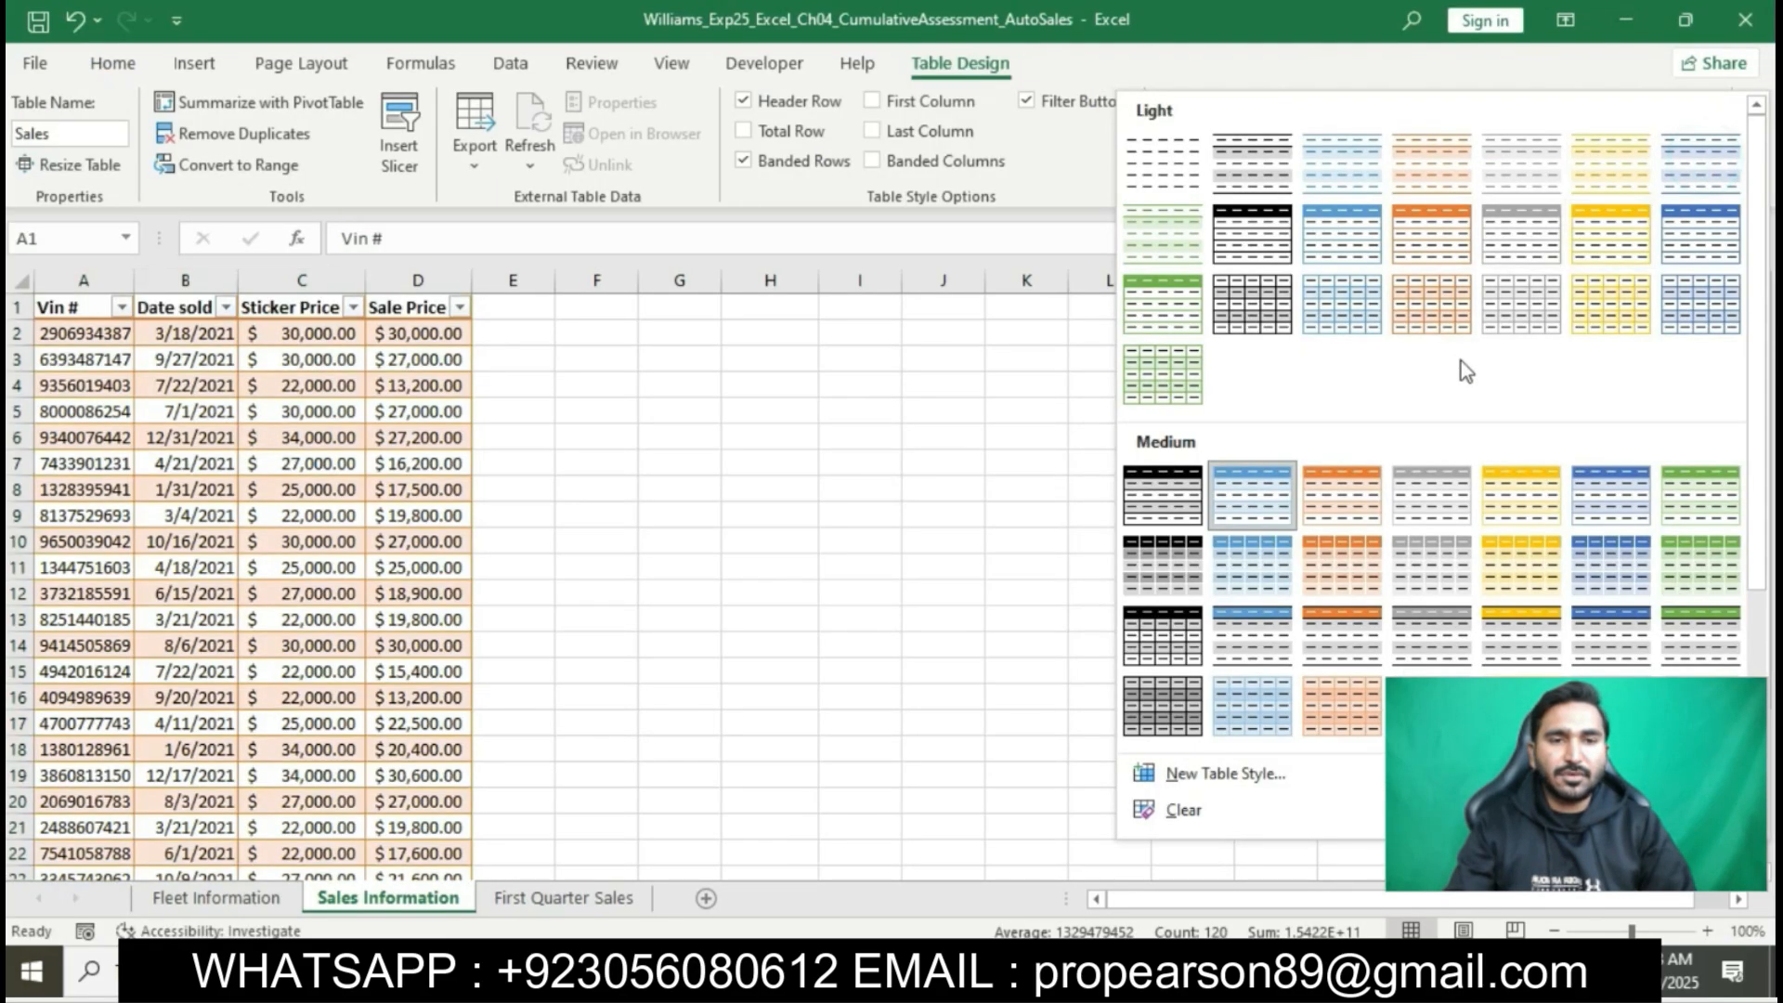
pyautogui.scroll(-3, 1465, 369)
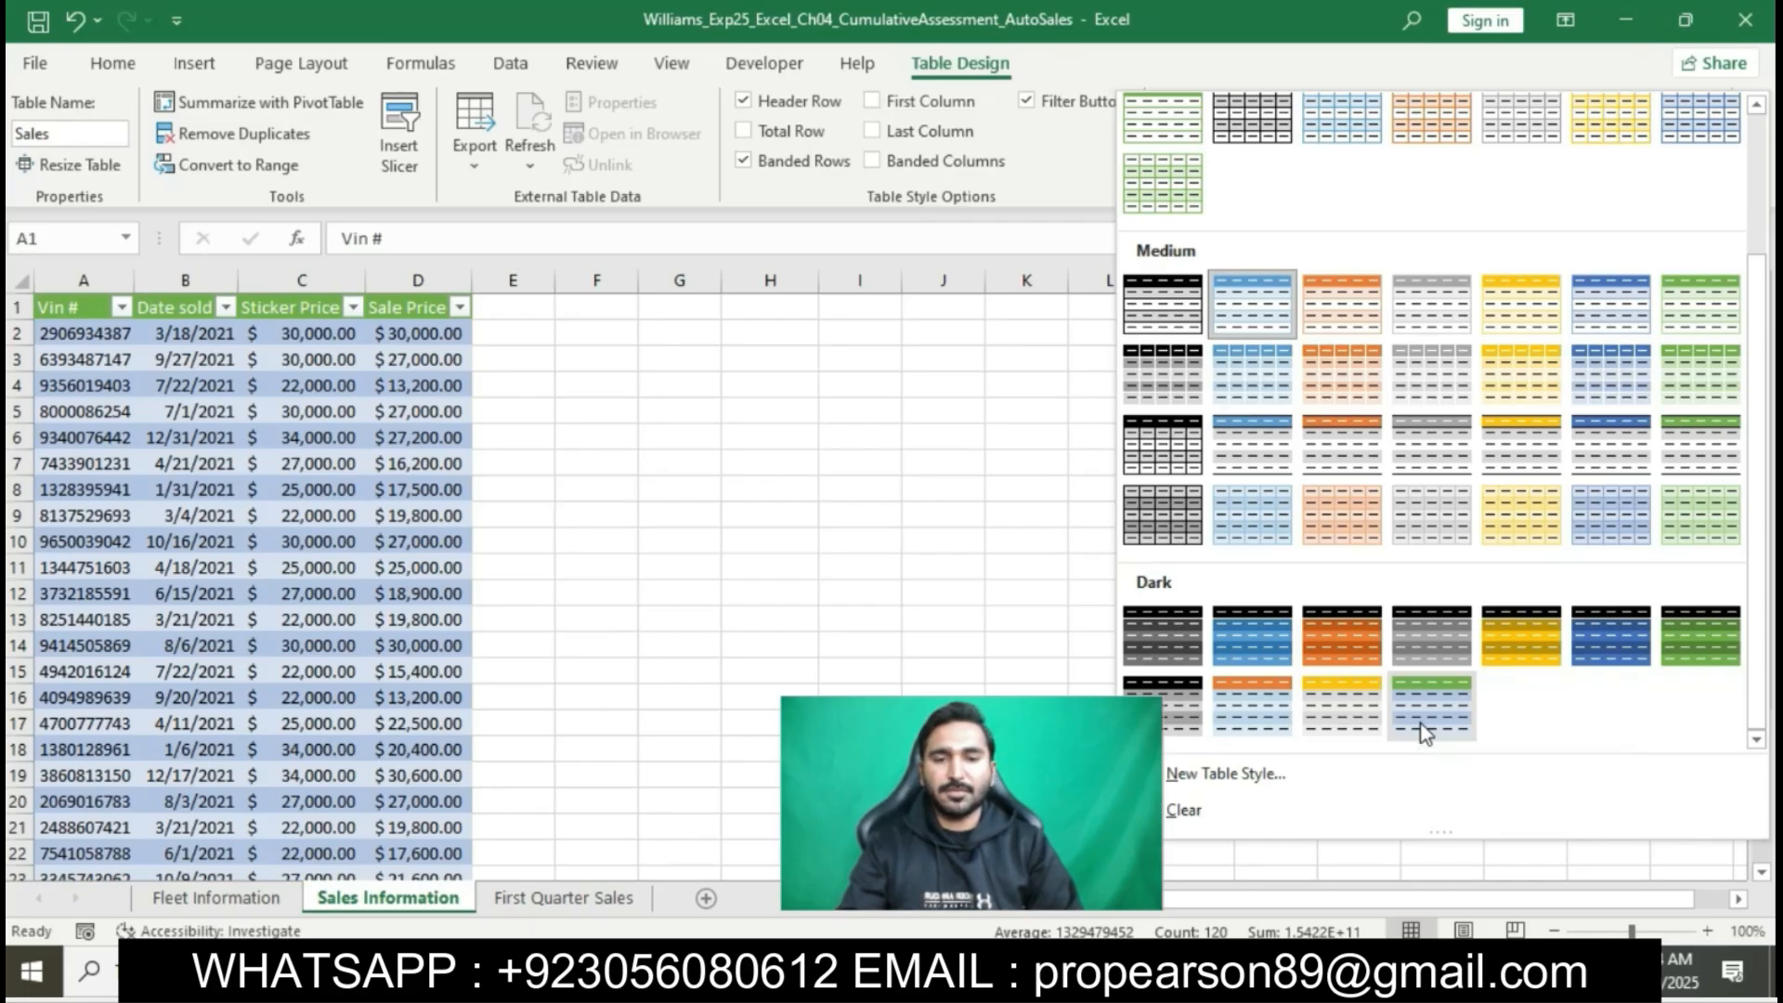
pyautogui.click(1424, 731)
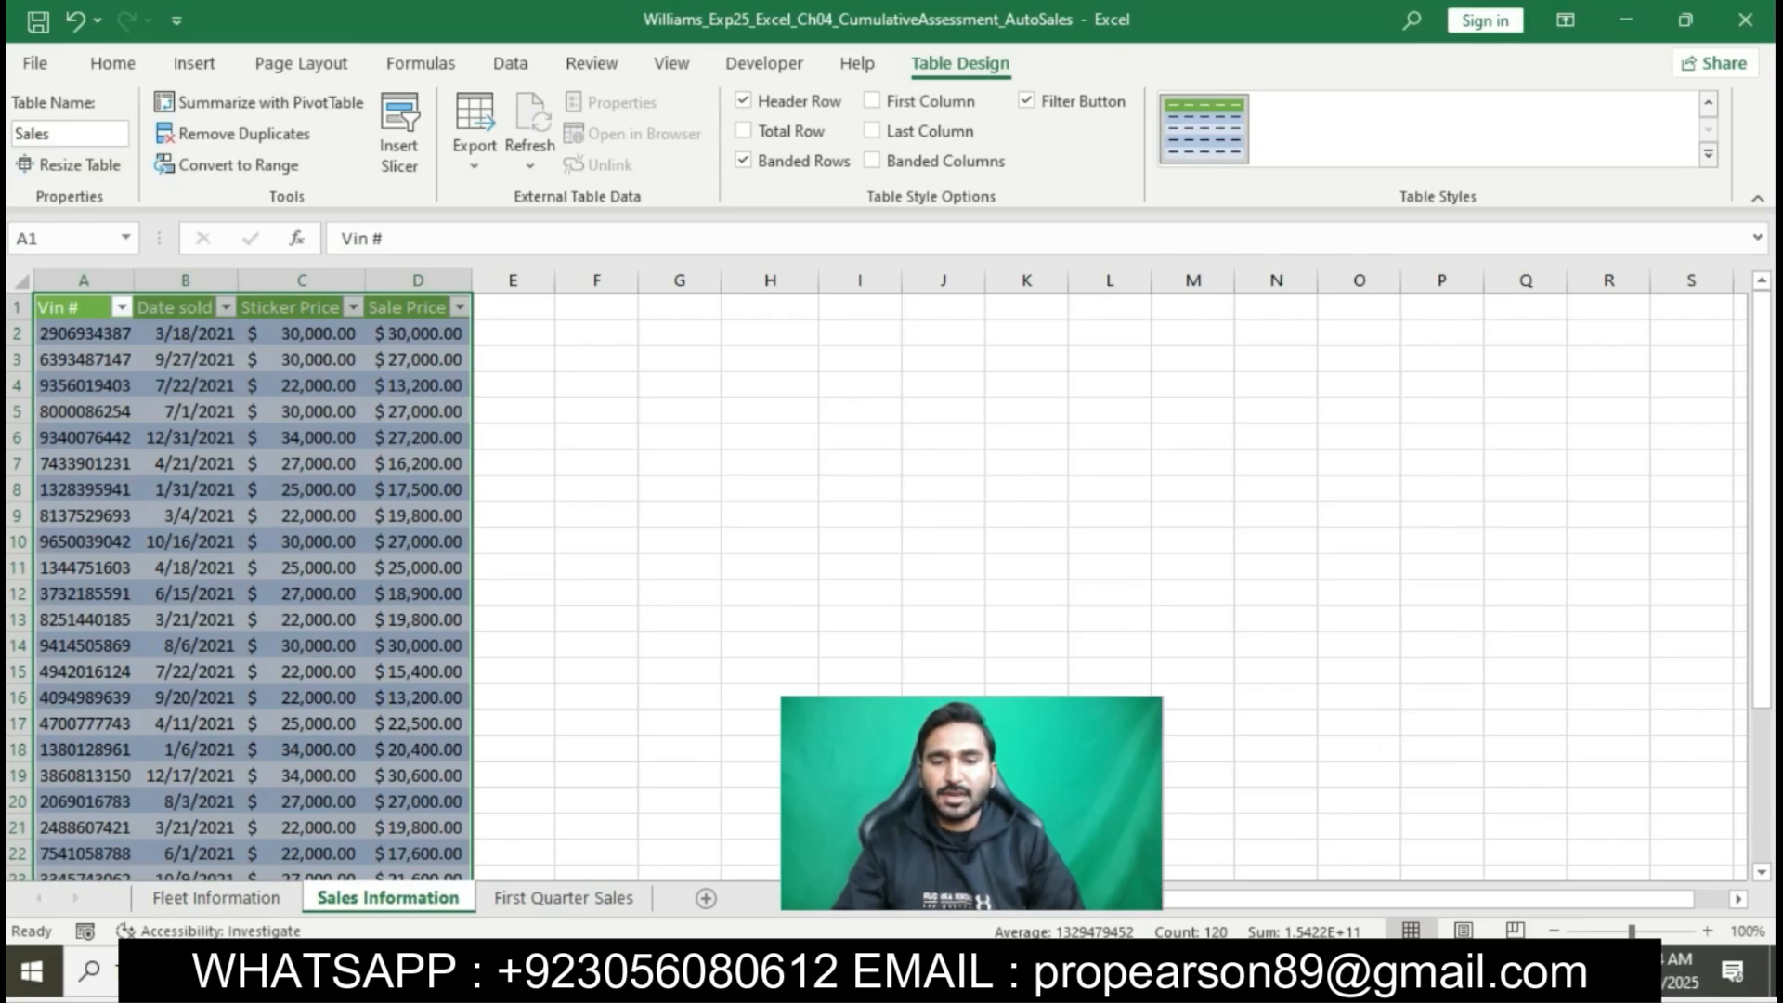
# - Switch to the Word instructions, highlight step 10 in yellow, and select its text "% of sticker"
pyautogui.hotkey('alt', 'Tab')
pyautogui.scroll(-3, 1036, 511)
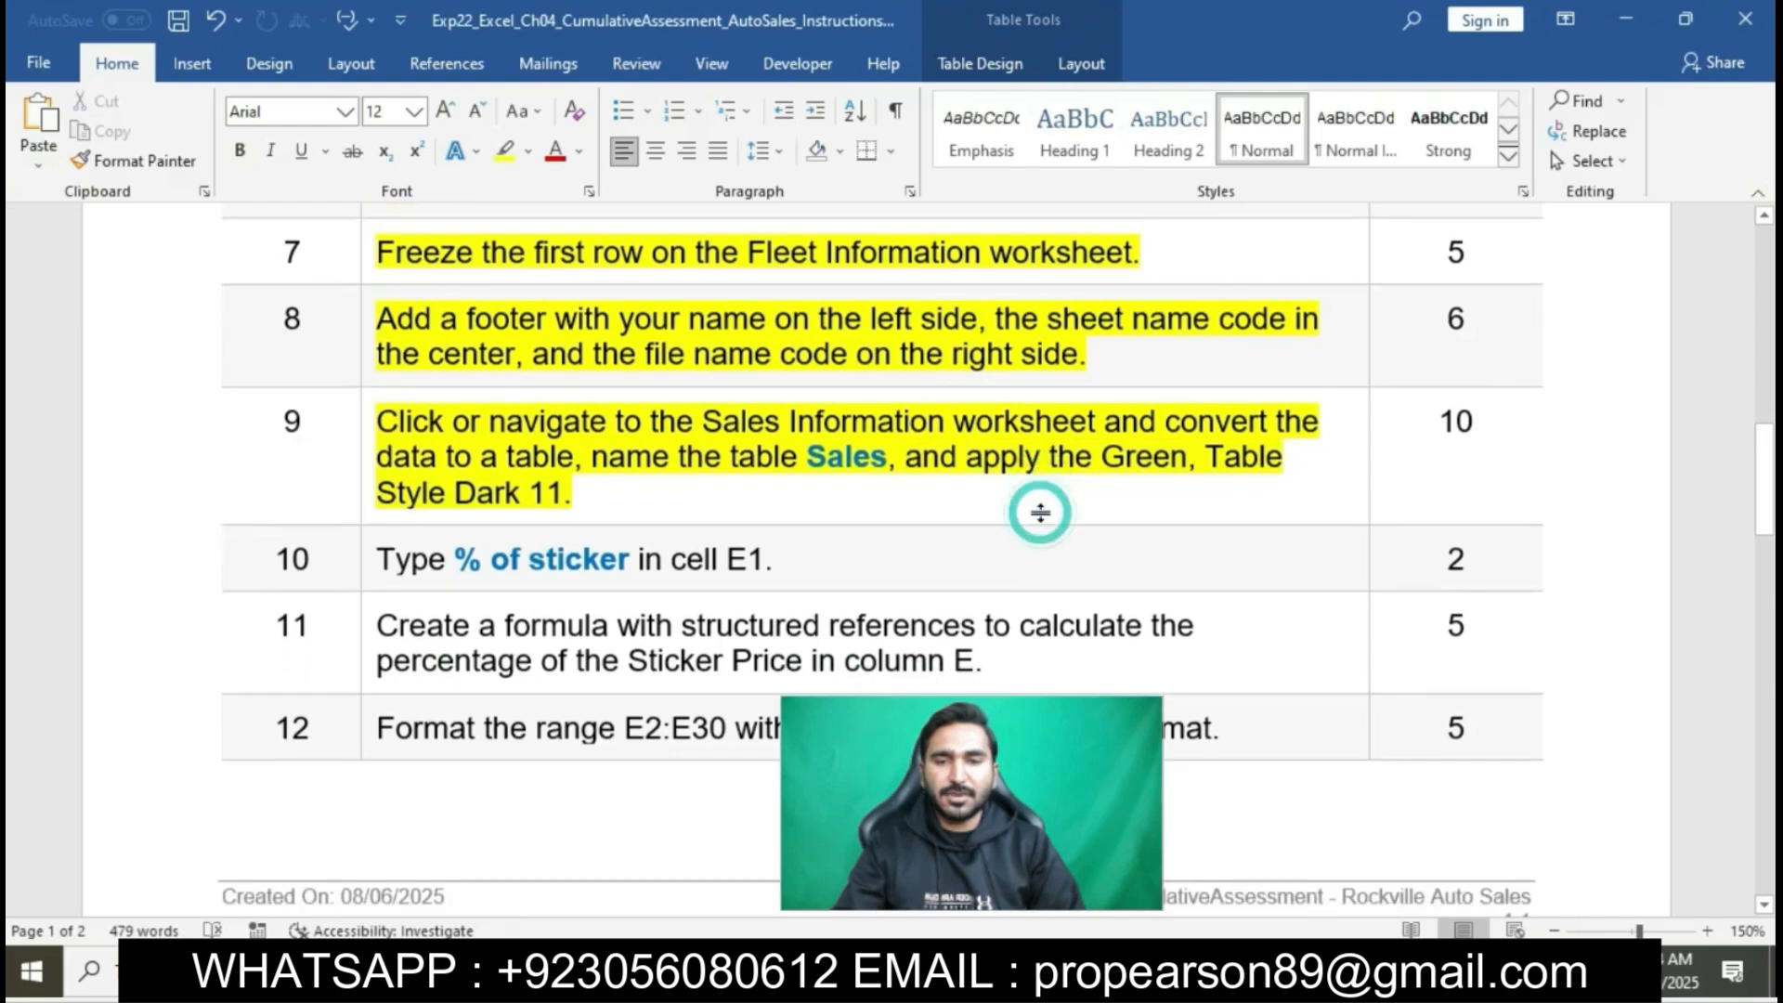
pyautogui.click(362, 452)
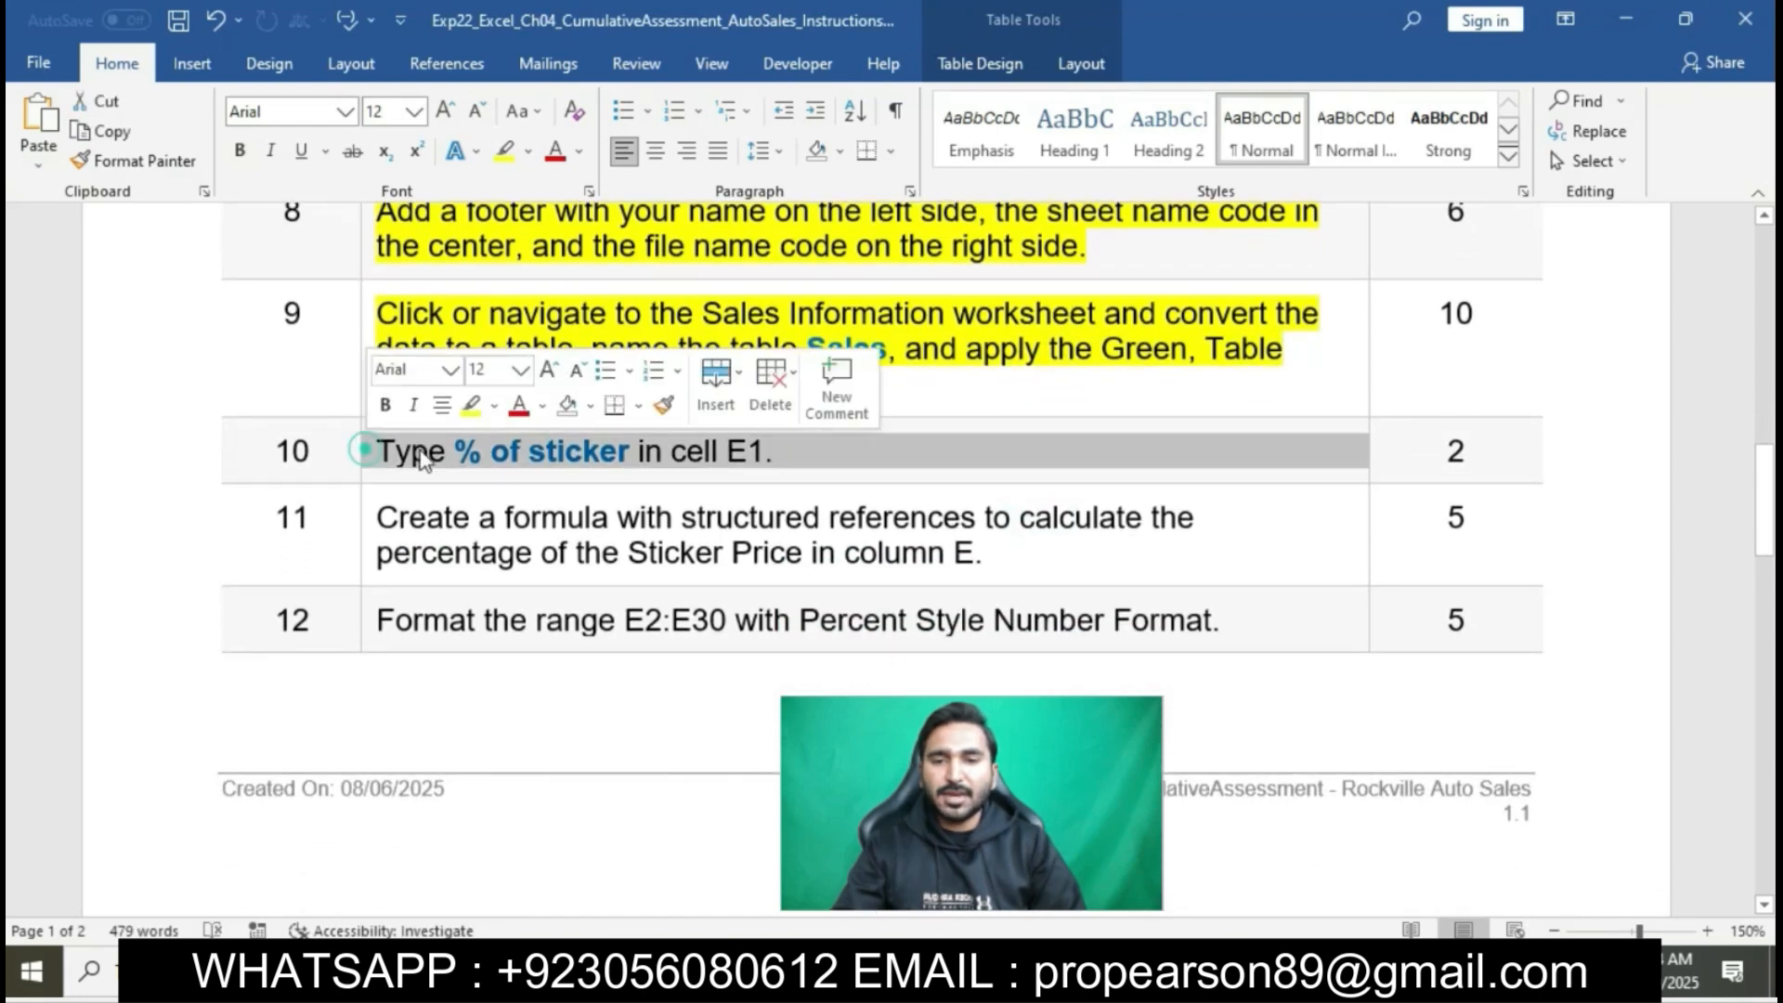
pyautogui.click(470, 406)
pyautogui.click(485, 445)
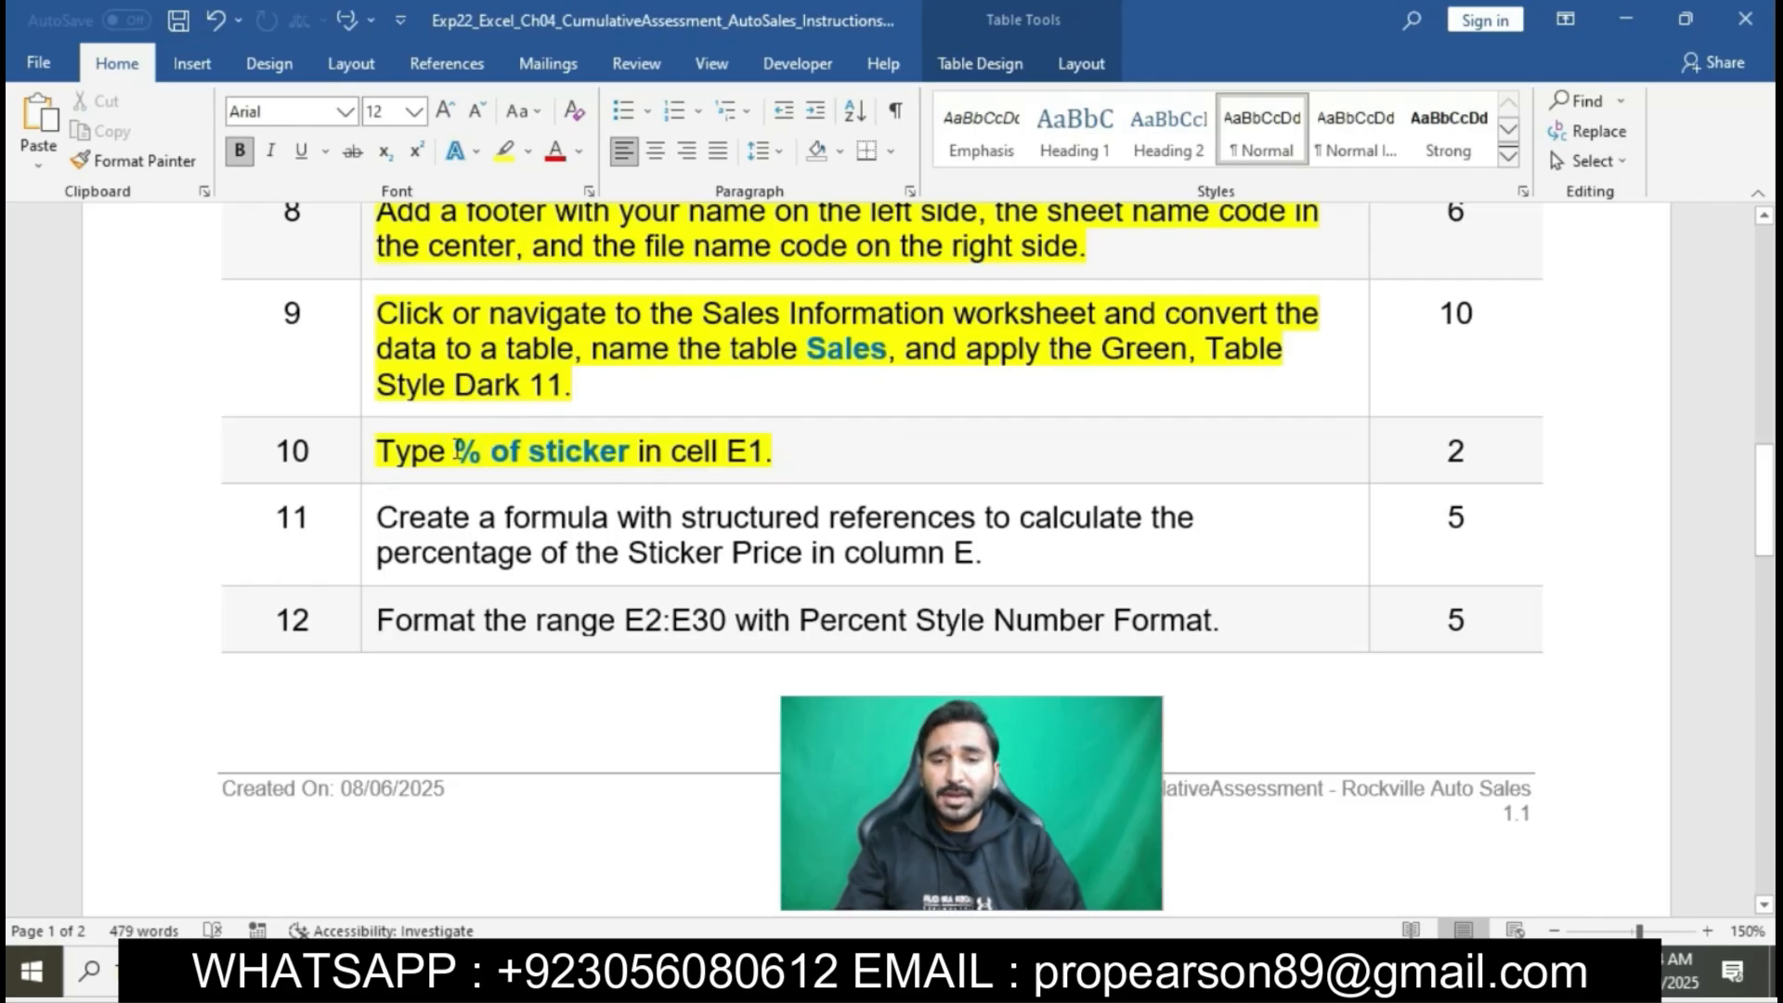
pyautogui.moveTo(455, 449); pyautogui.dragTo(589, 453)
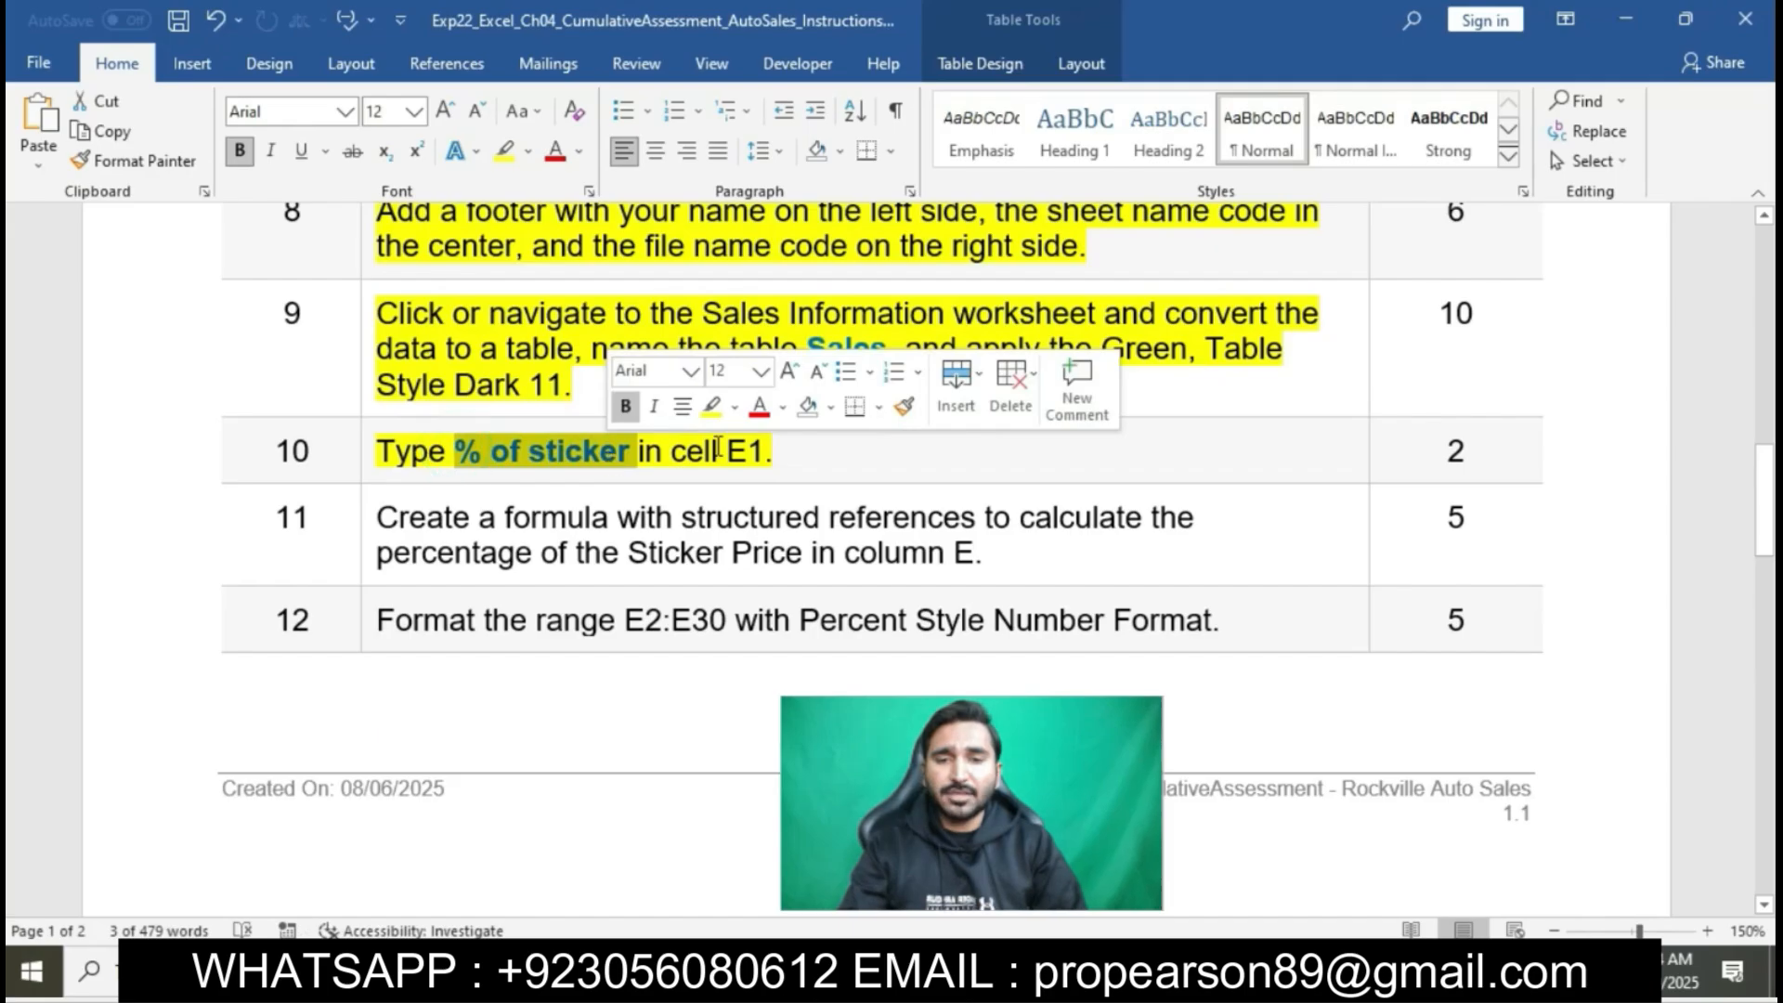
# - Switch to Excel and enter the heading "% of sticker" in cell E1 of the Sales Information sheet
pyautogui.hotkey('alt', 'Tab')
pyautogui.click(536, 306)
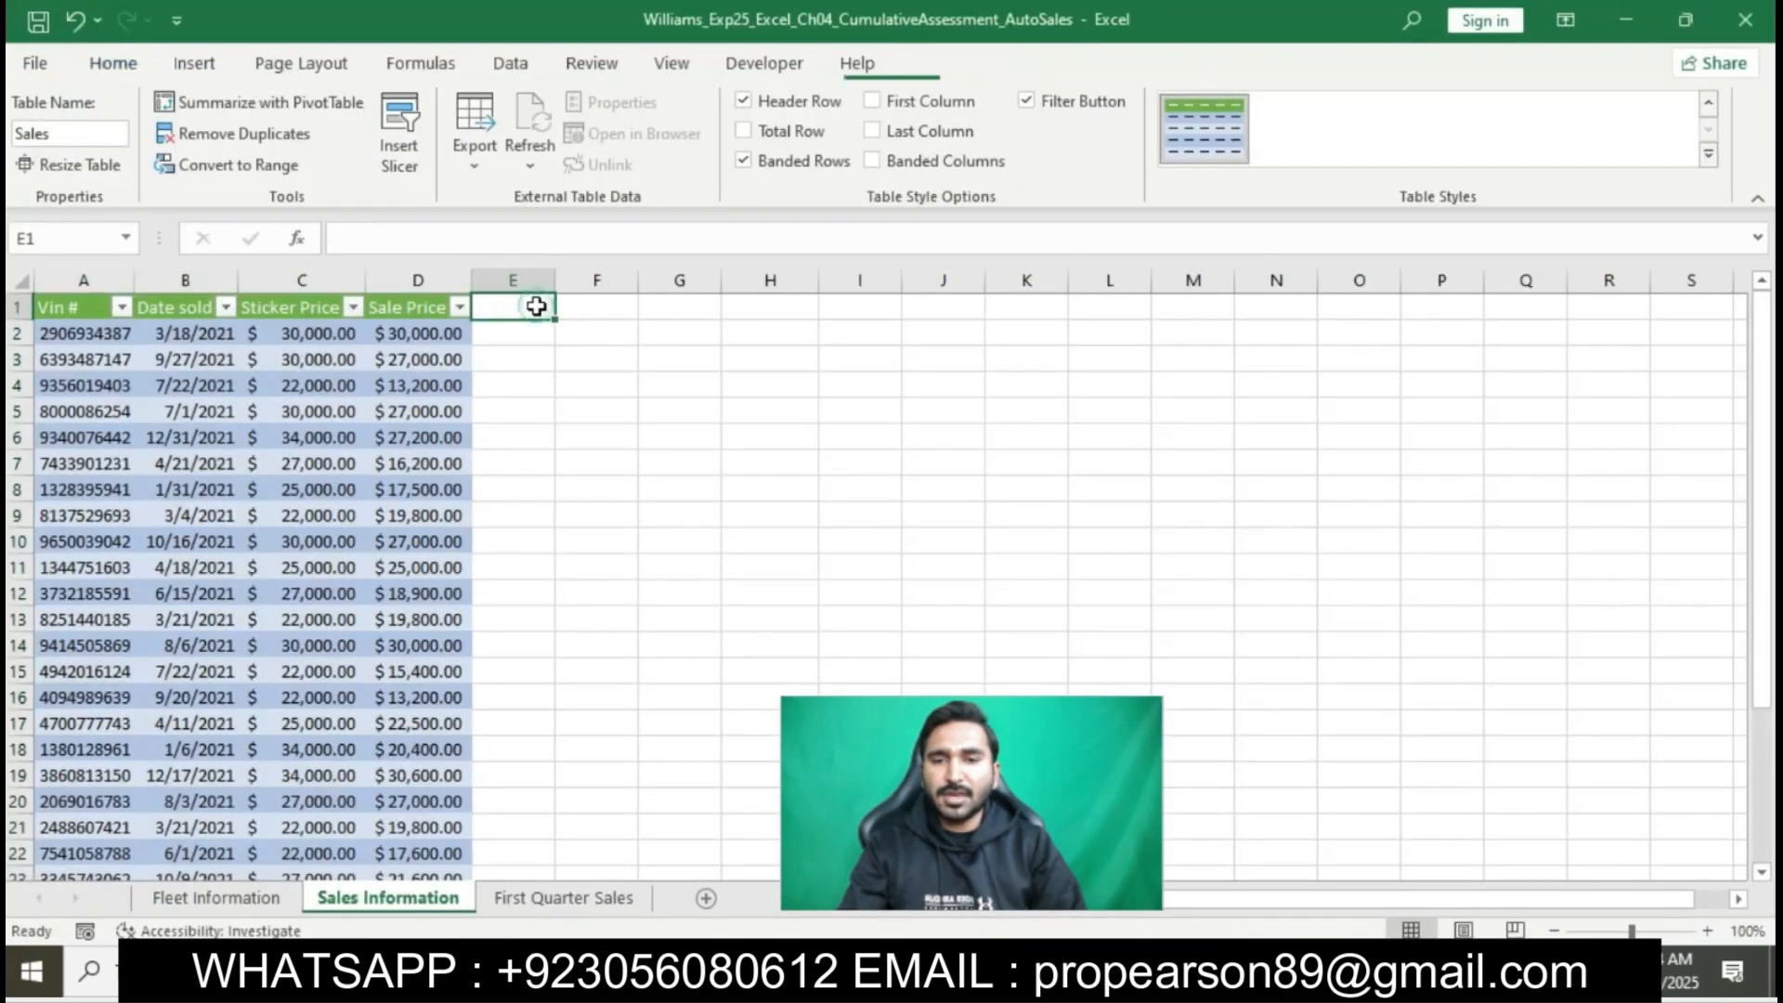
pyautogui.write('&')
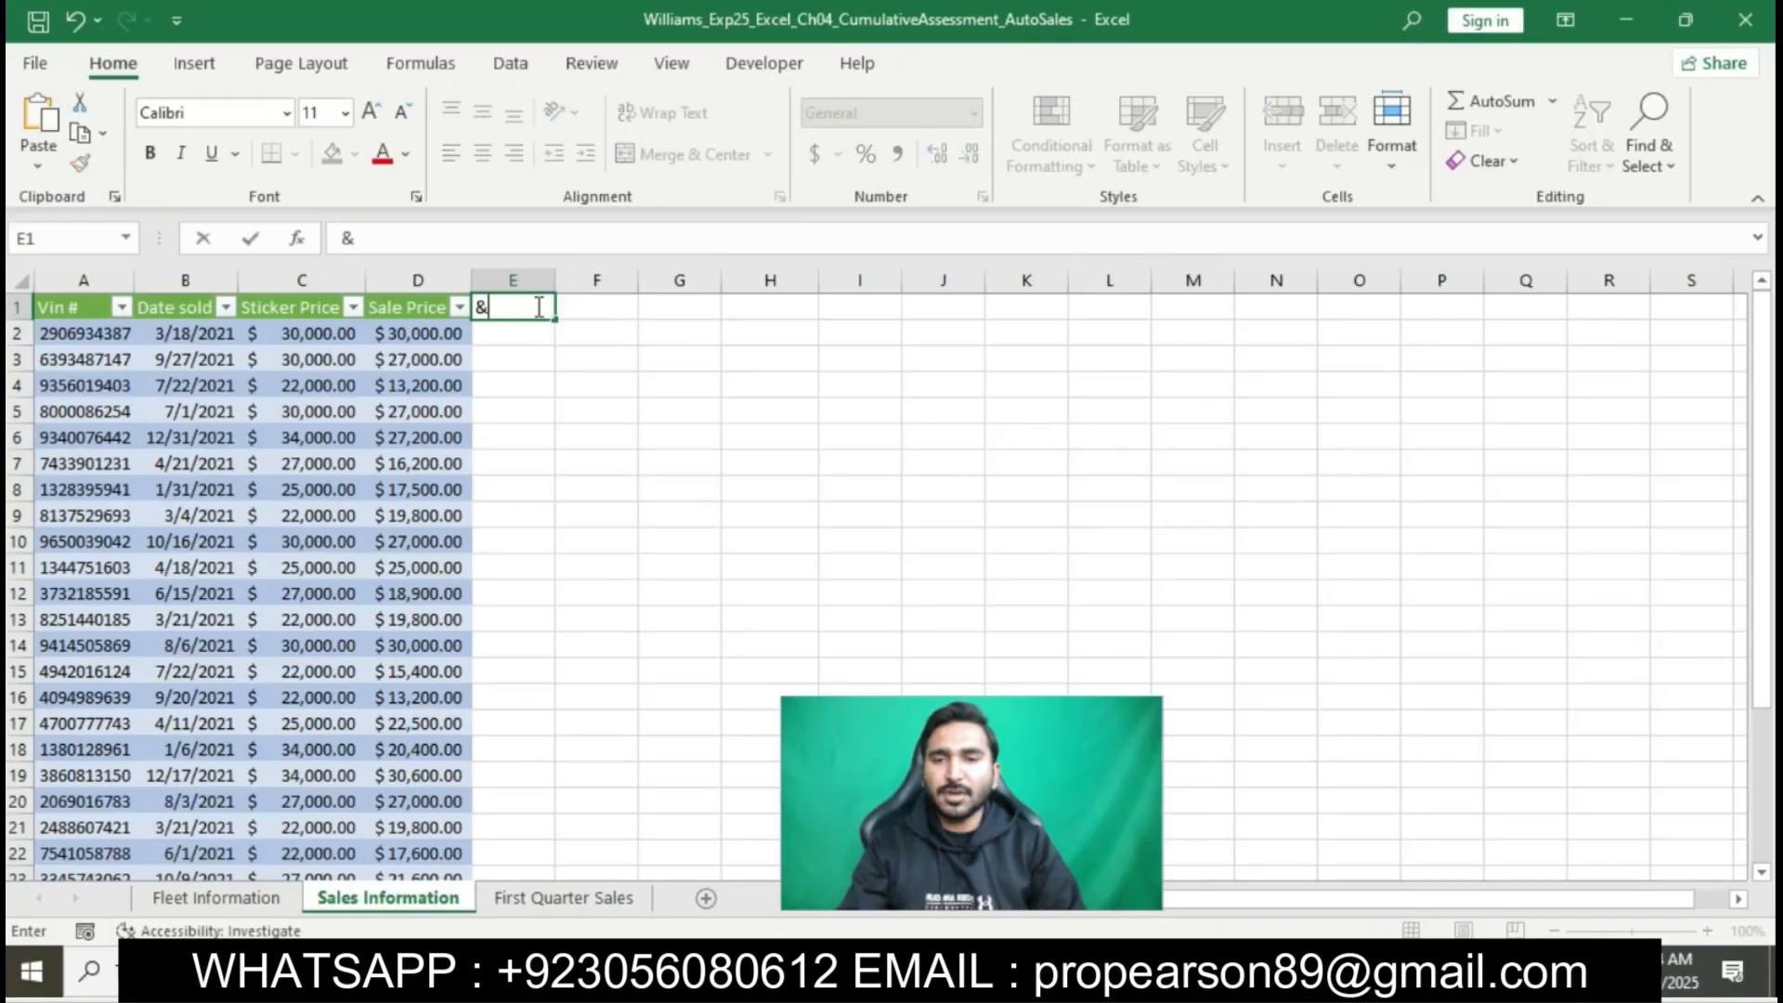
pyautogui.write('% of sticker')
pyautogui.press('Return')
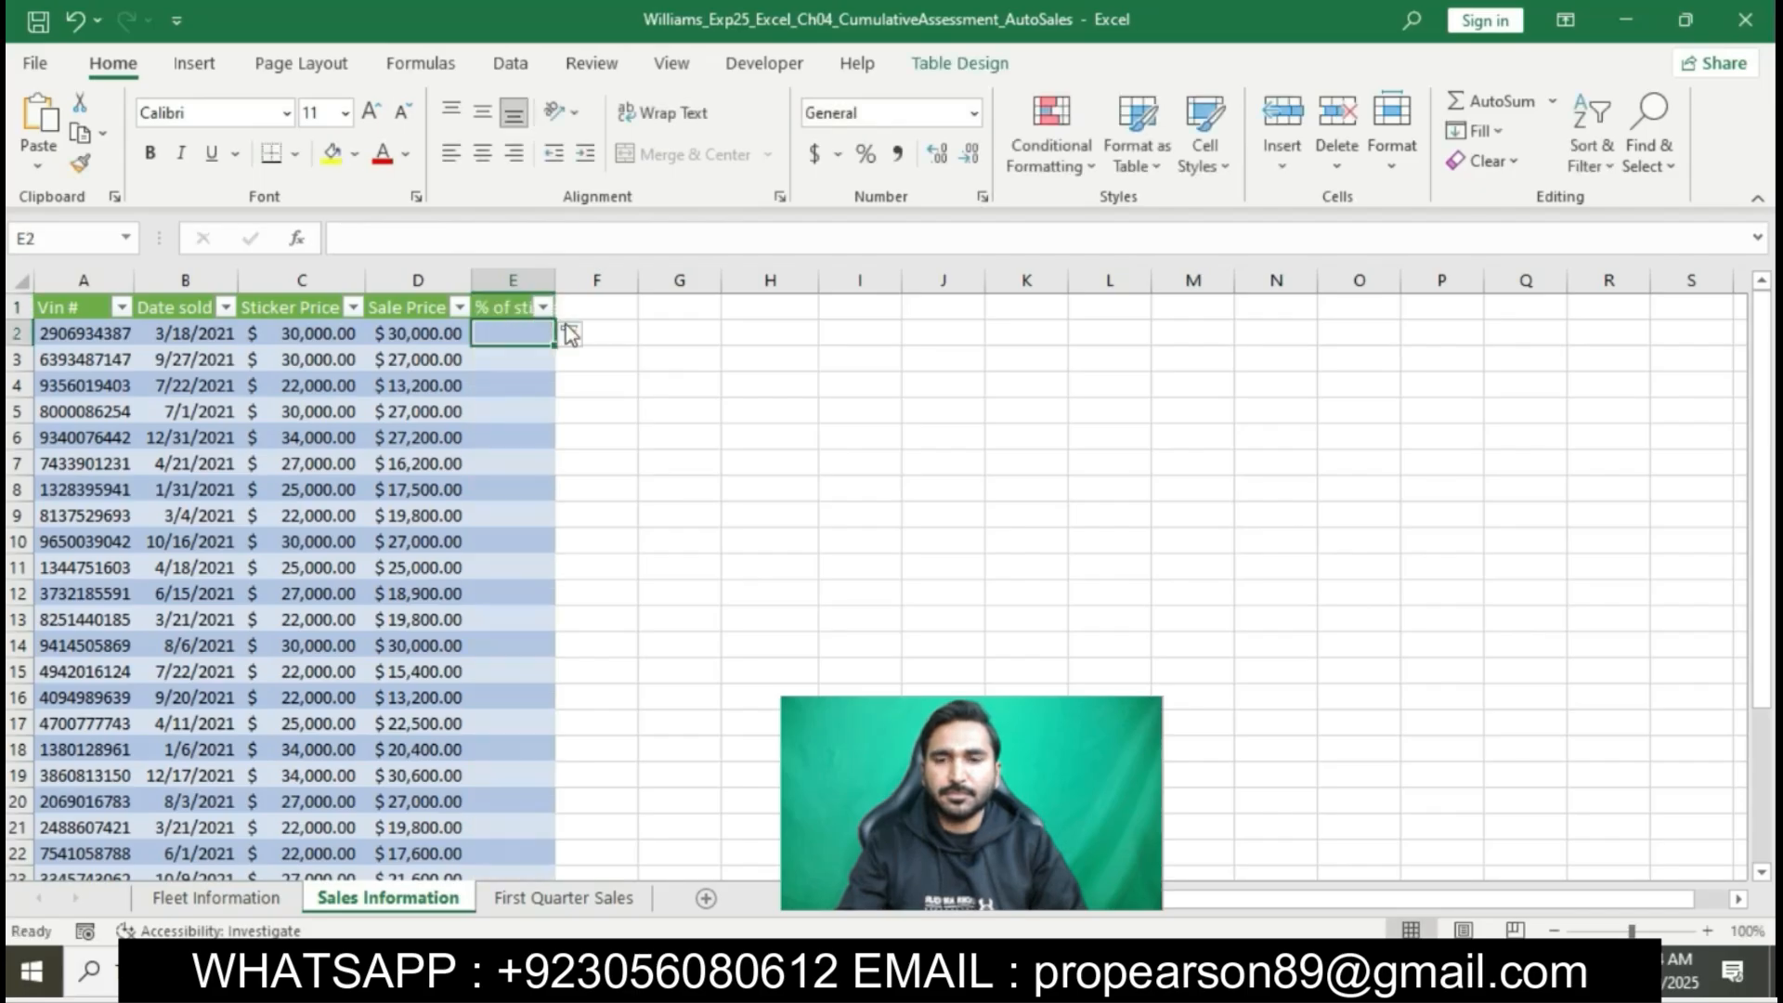
# - Switch to the Word instructions, highlight step 11 in yellow, and select its text about the structured reference formula
pyautogui.hotkey('alt', 'Tab')
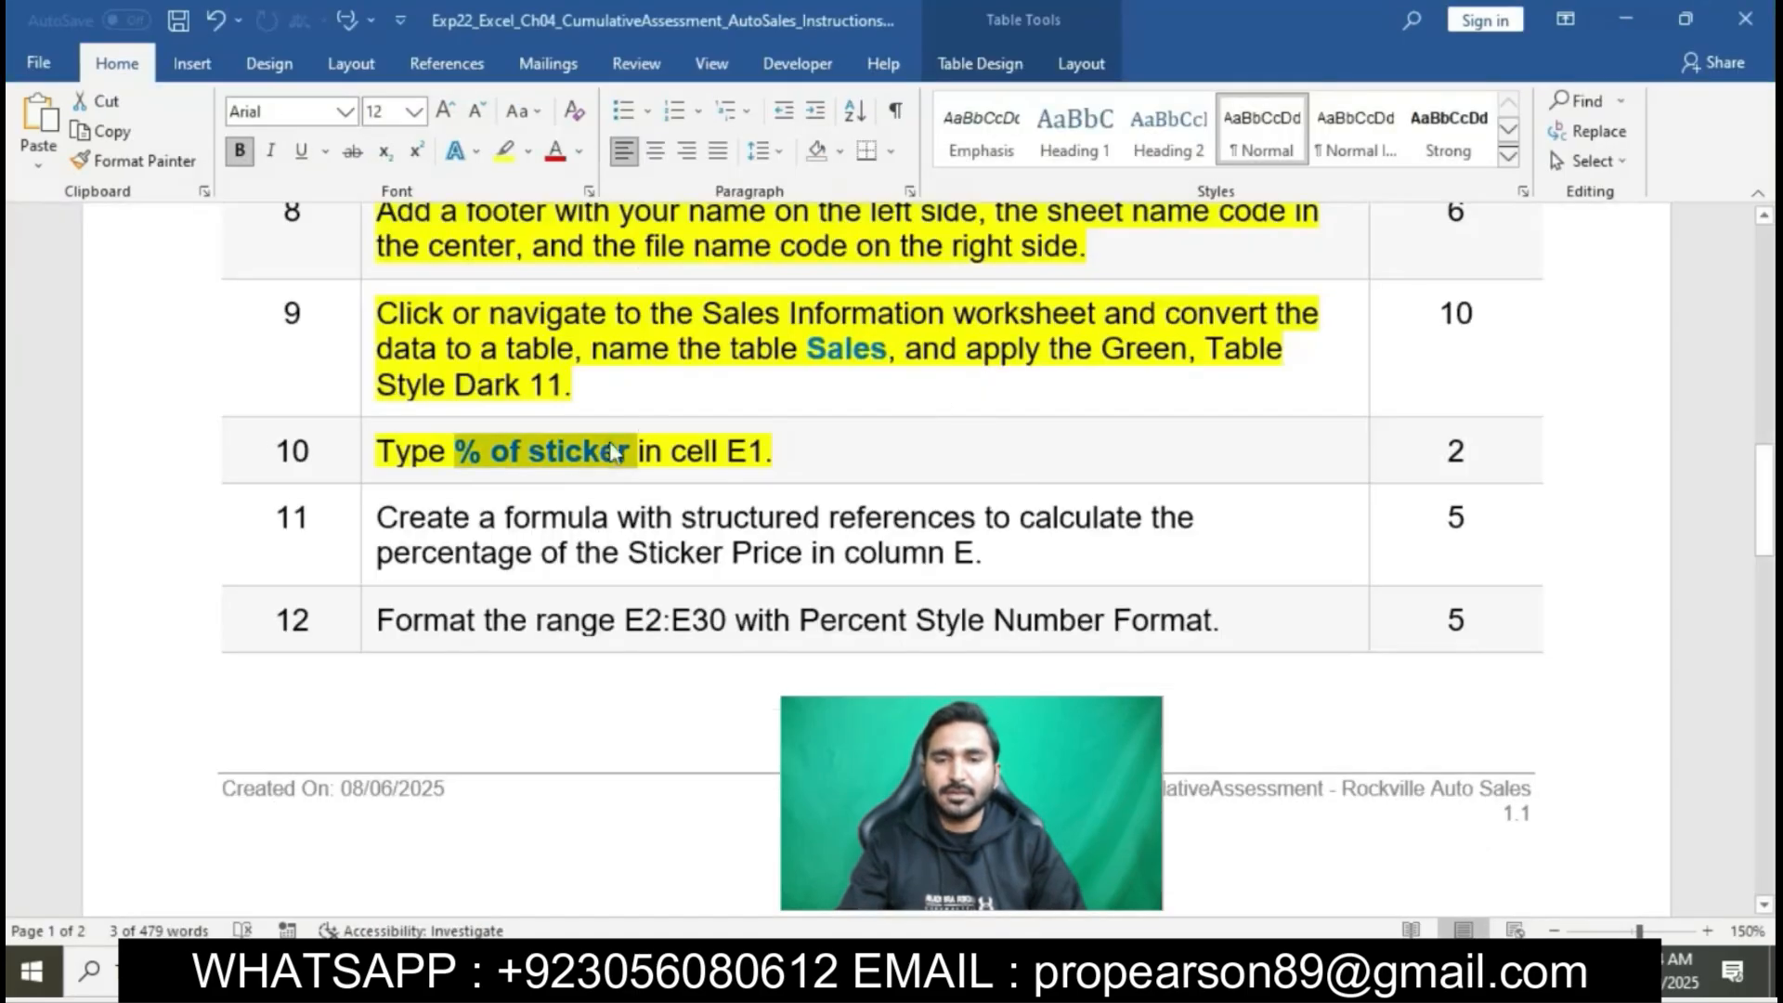
pyautogui.click(736, 464)
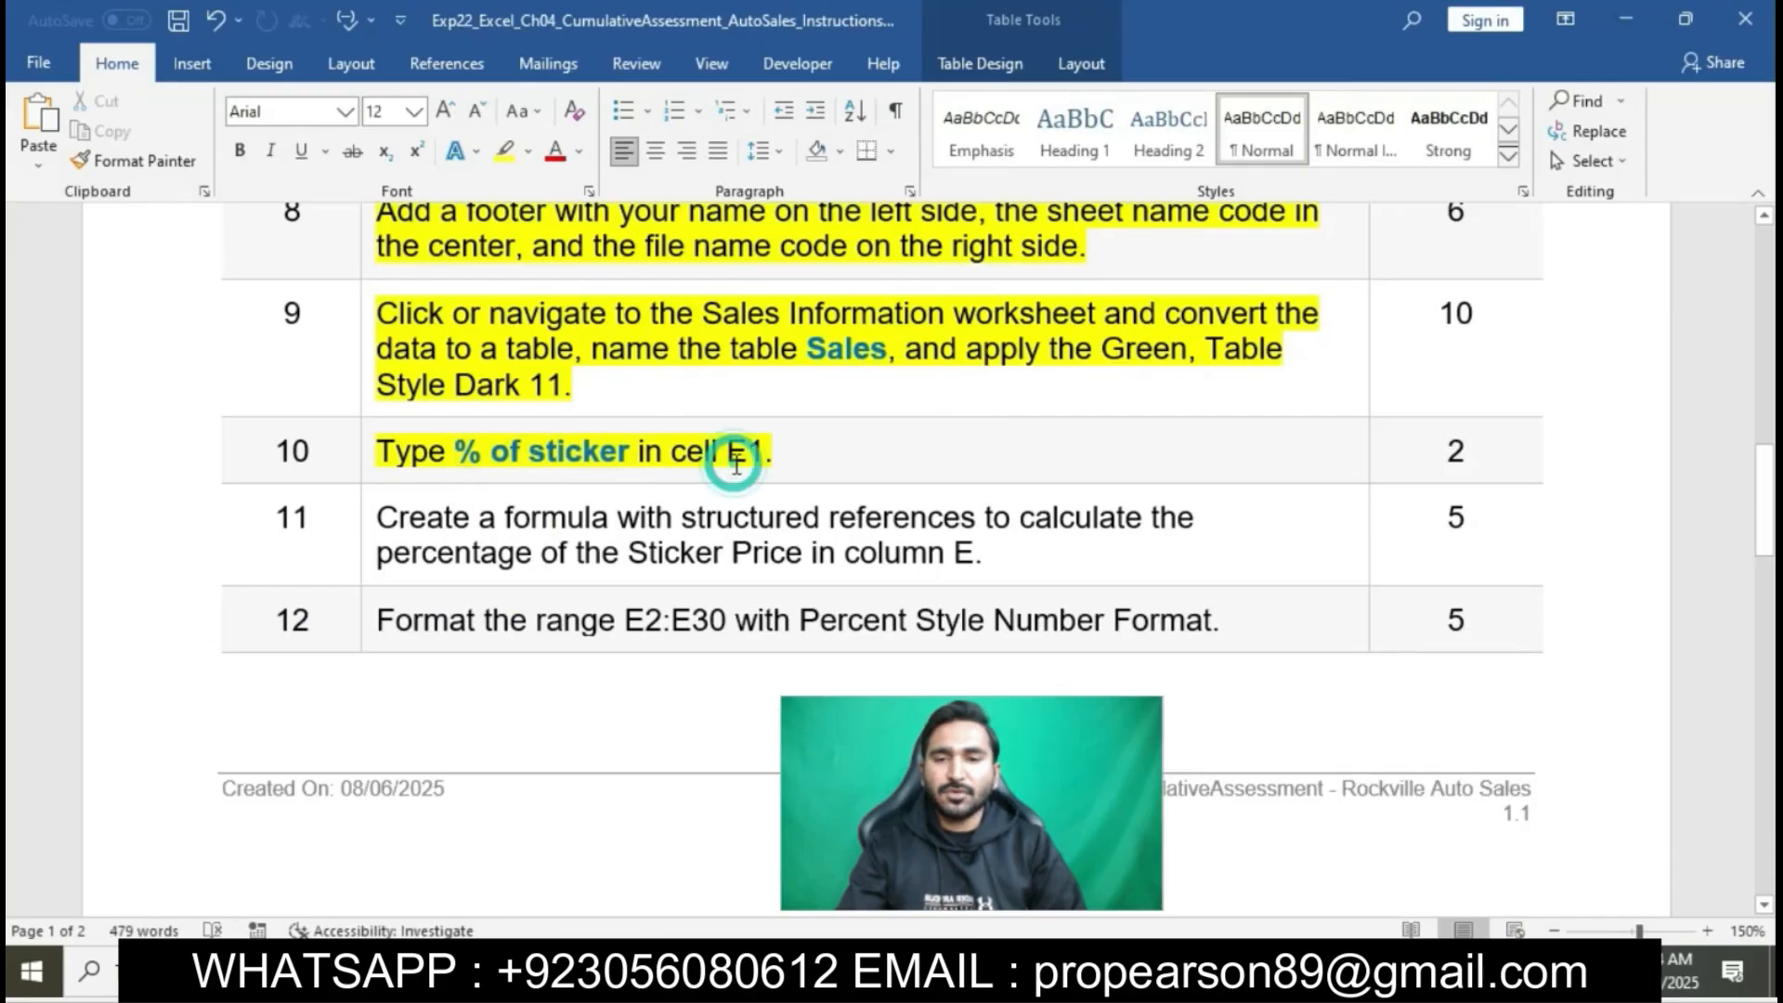
pyautogui.scroll(-2, 733, 463)
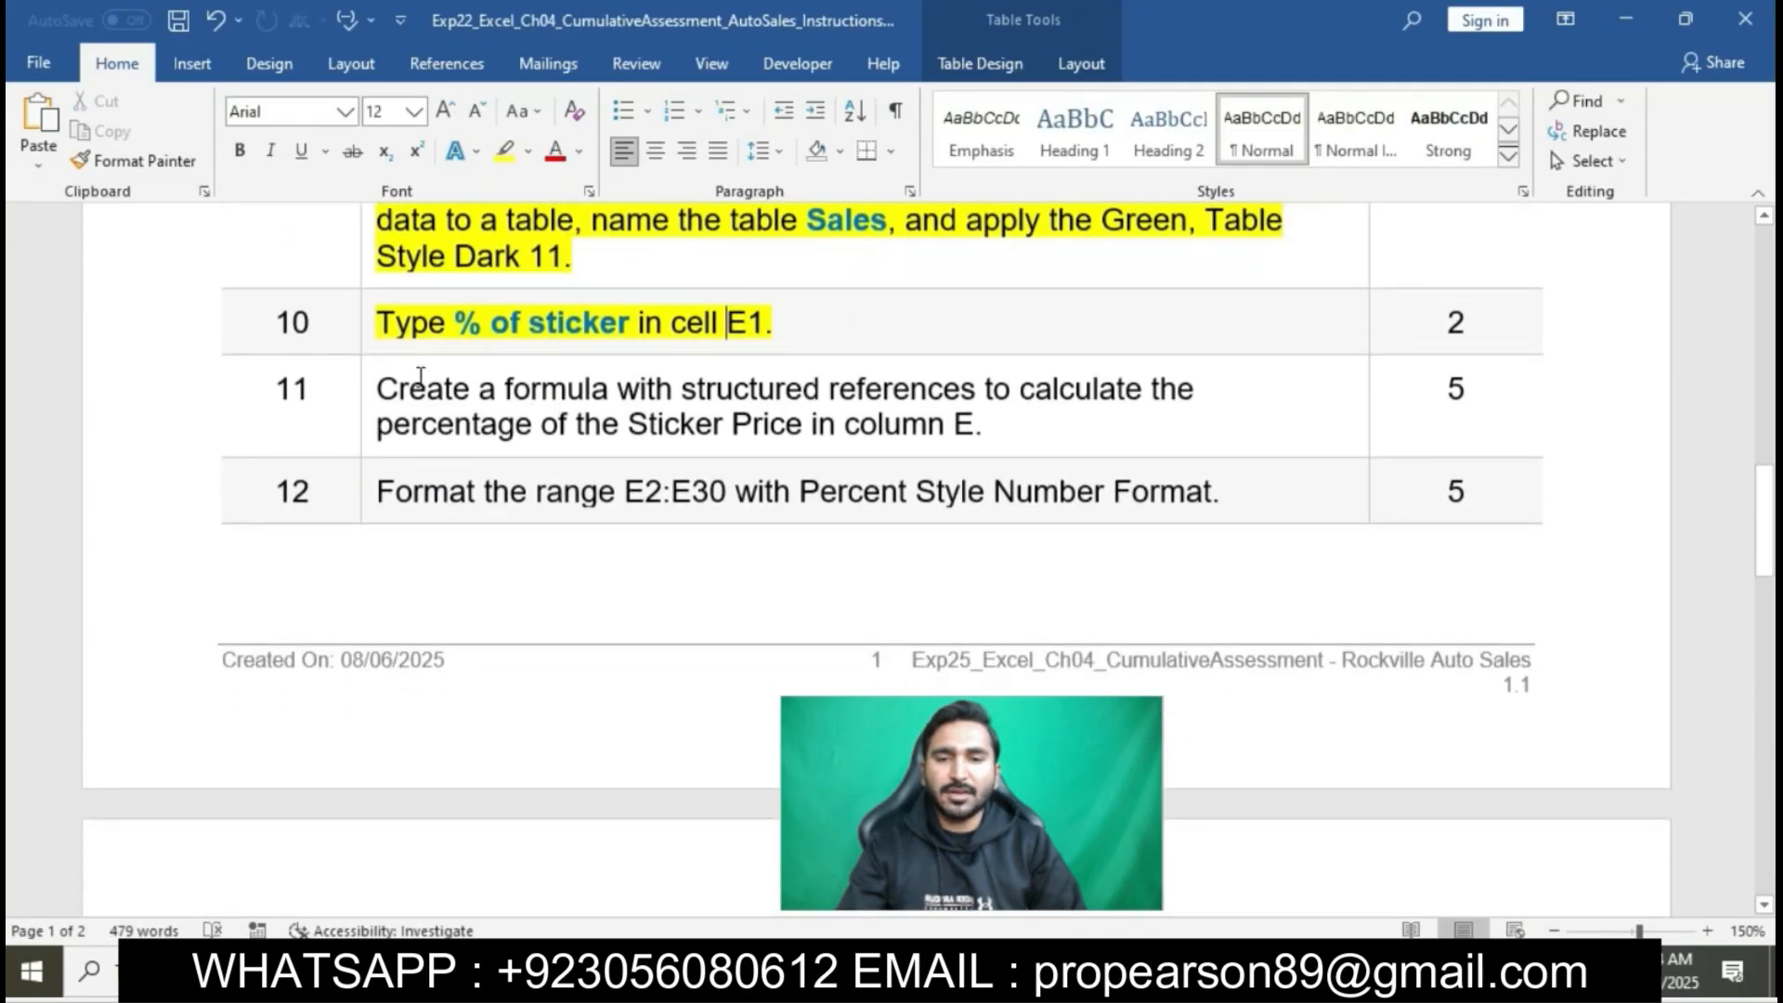
pyautogui.click(368, 388)
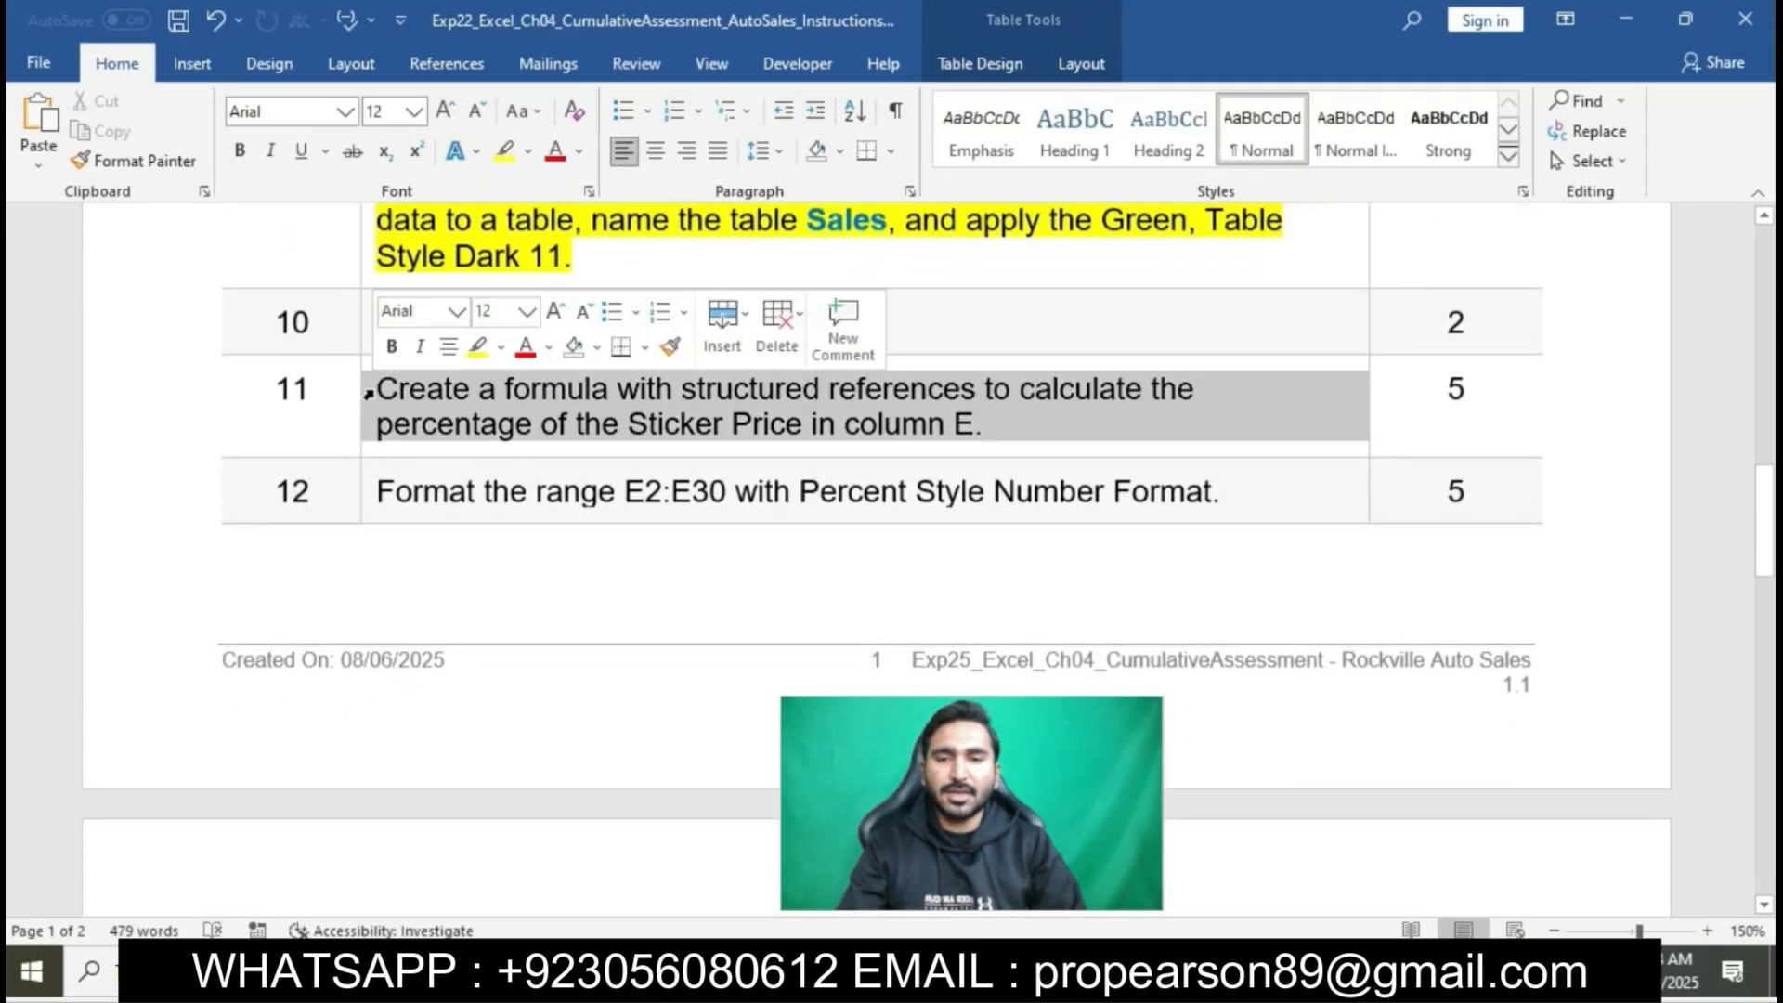
pyautogui.click(478, 346)
pyautogui.click(502, 388)
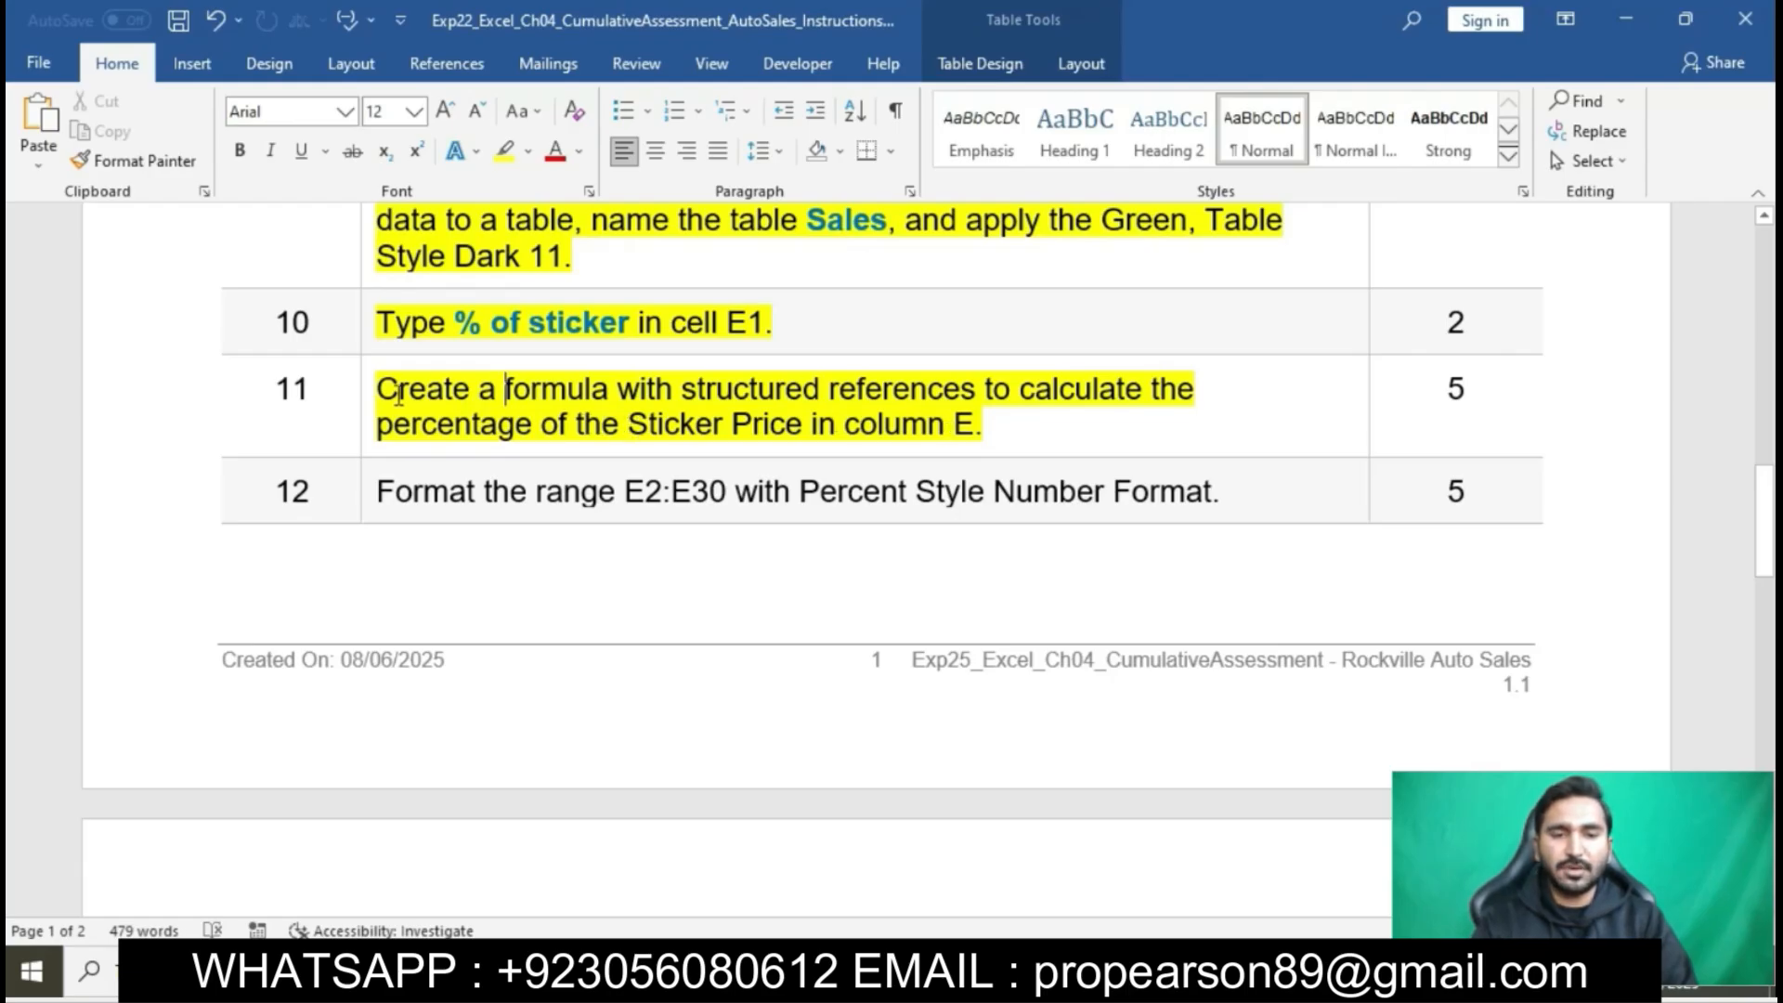
pyautogui.moveTo(388, 390); pyautogui.dragTo(1183, 409)
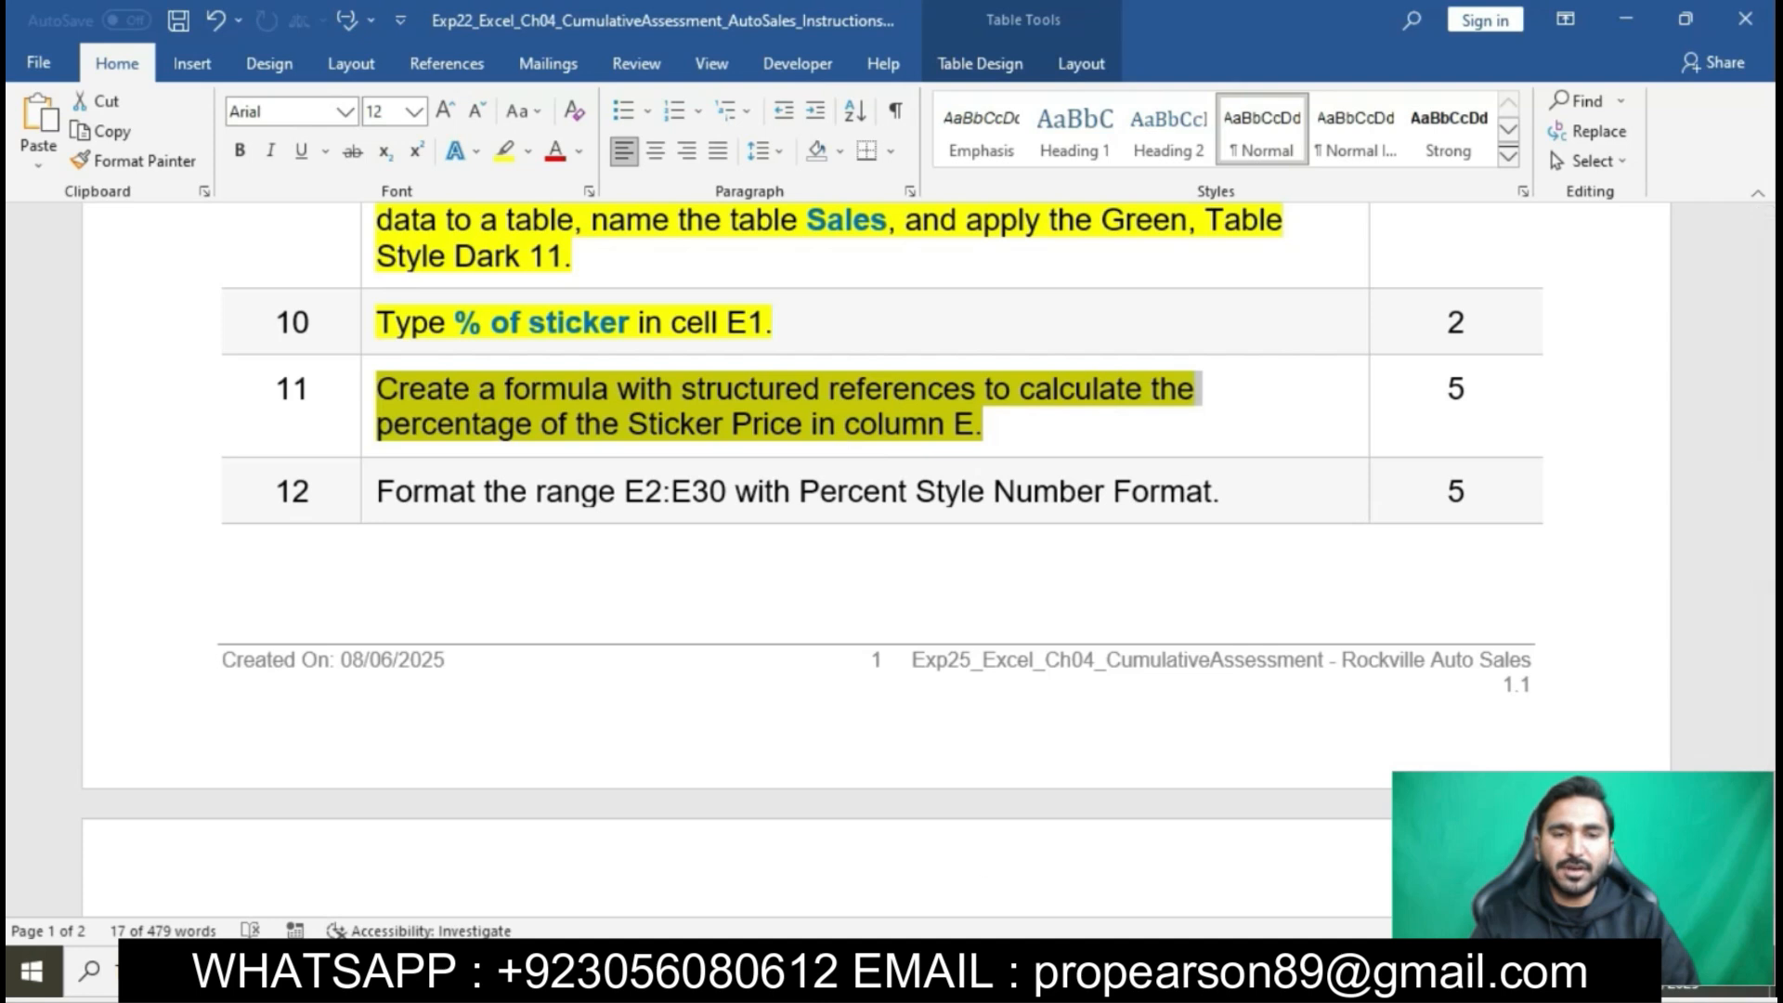
# - Switch to Excel and examine the percentage formula in cell E2 of the First Quarter Sales sheet
pyautogui.click(961, 972)
pyautogui.click(596, 310)
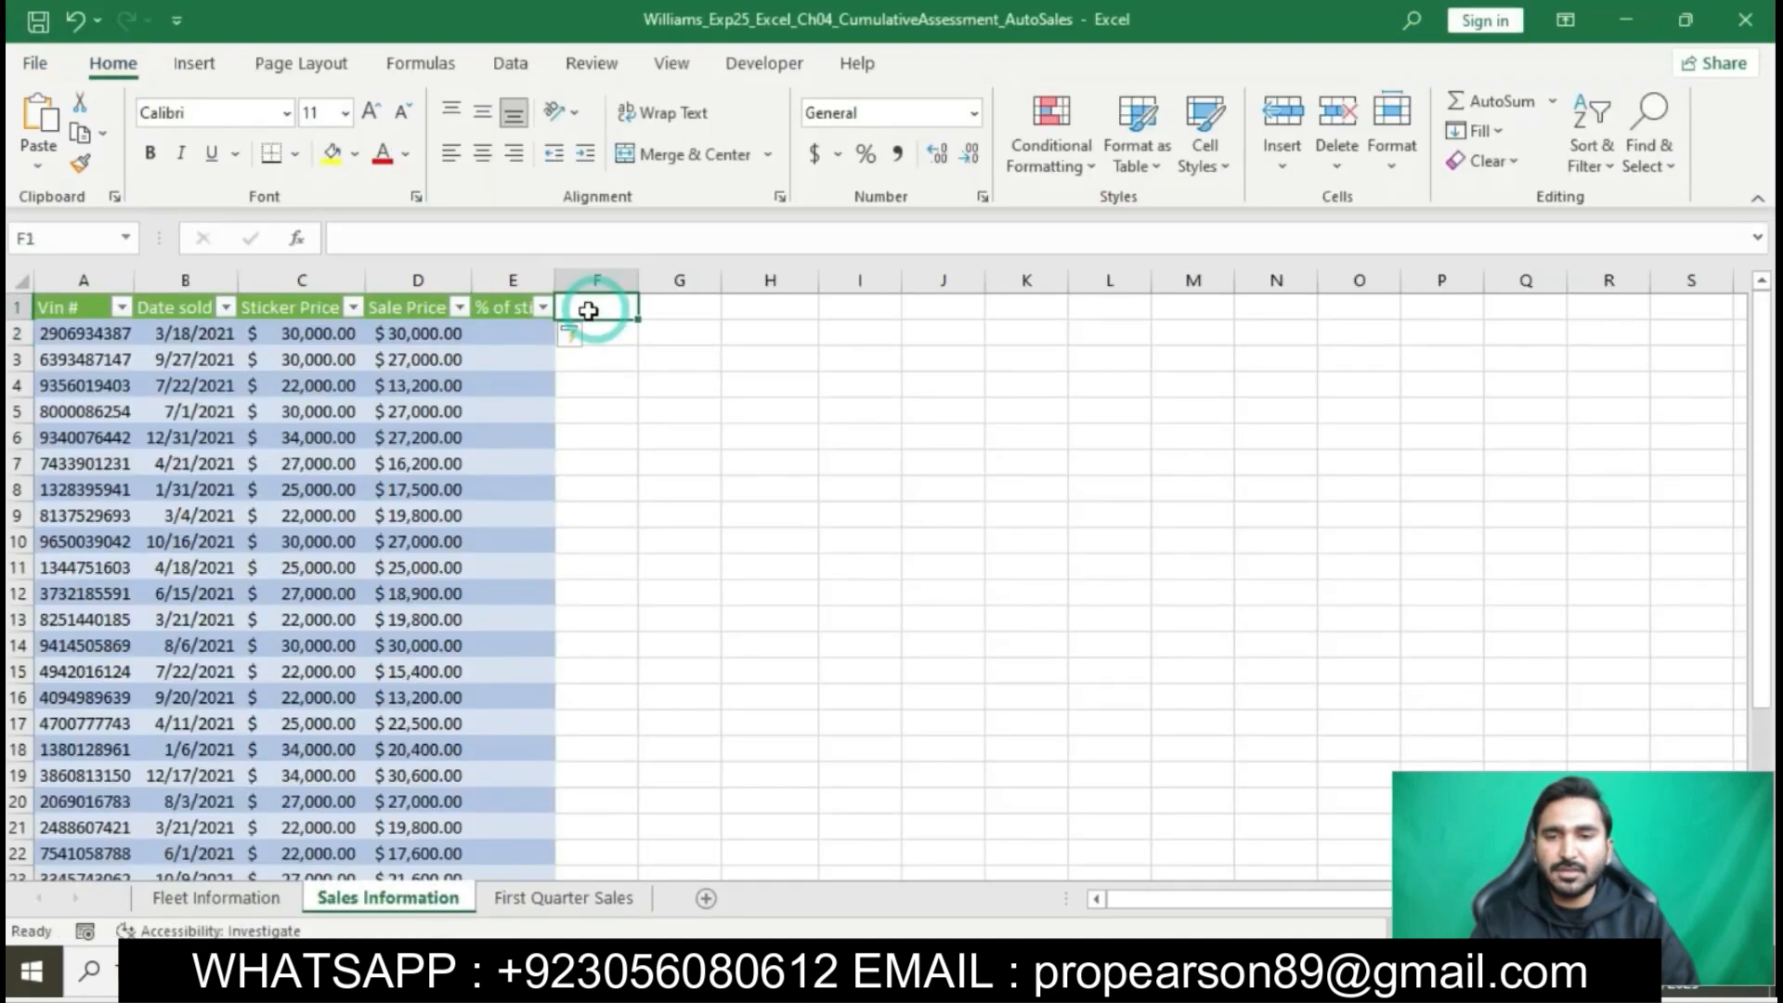
pyautogui.click(533, 329)
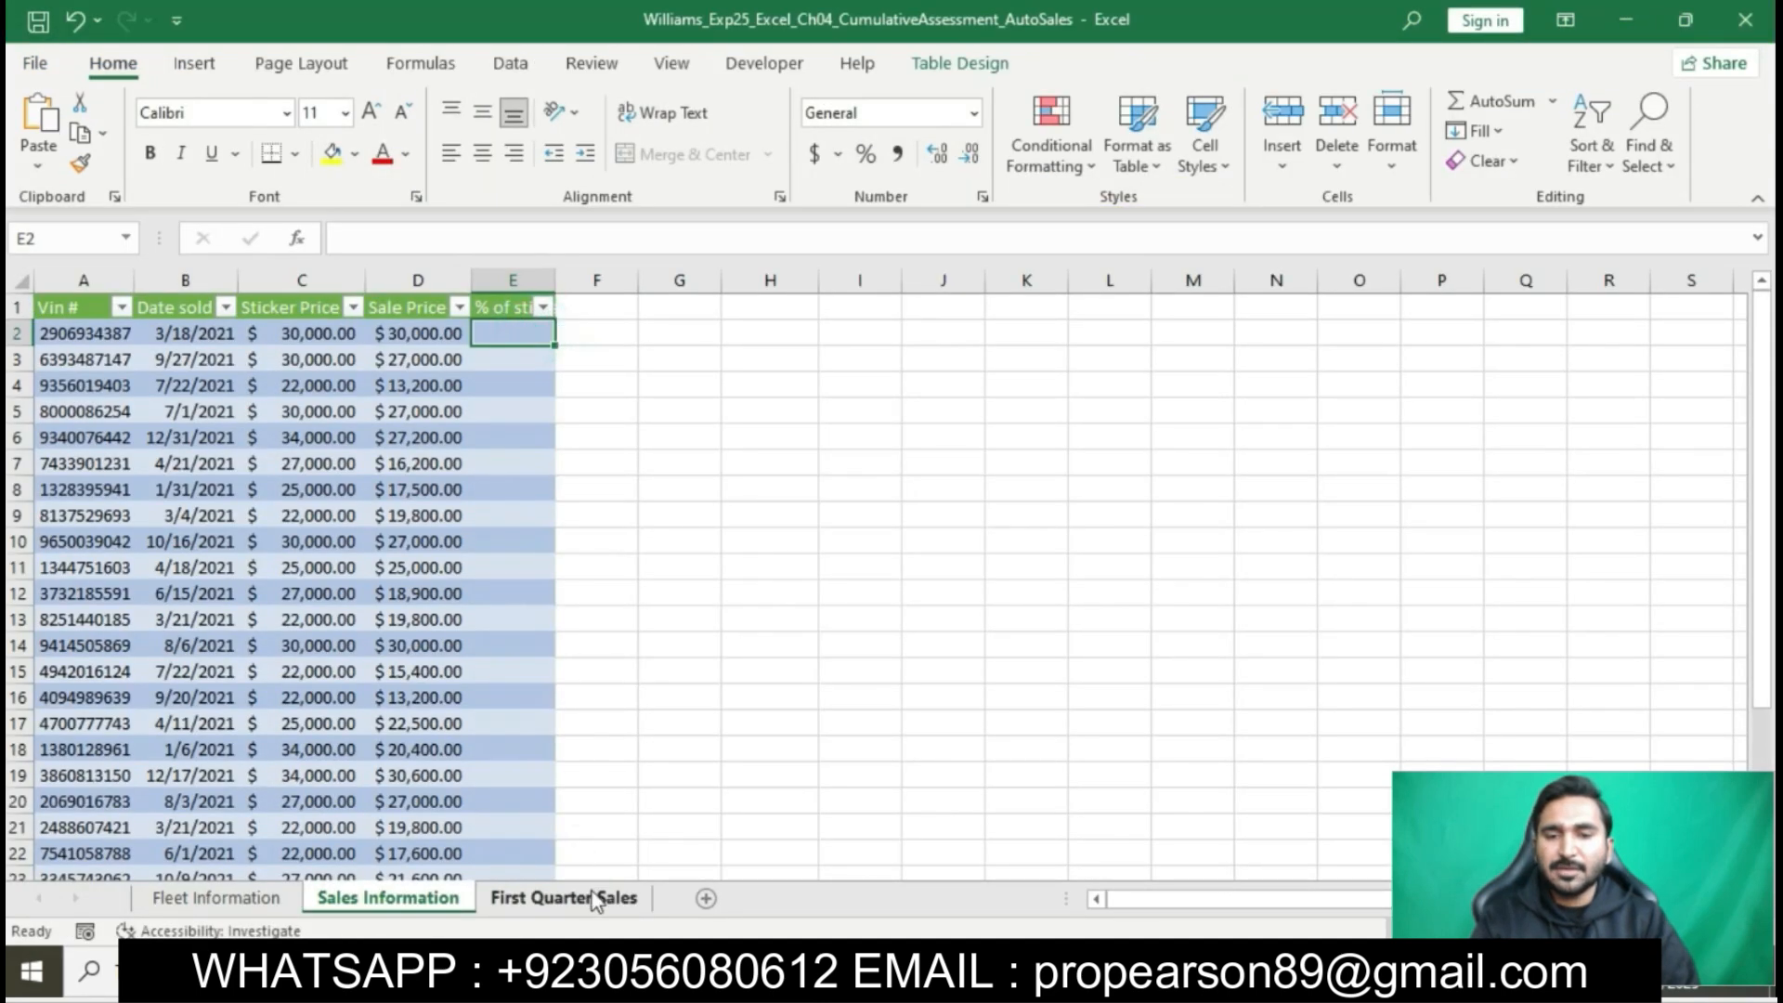
pyautogui.click(594, 899)
pyautogui.scroll(1, 523, 317)
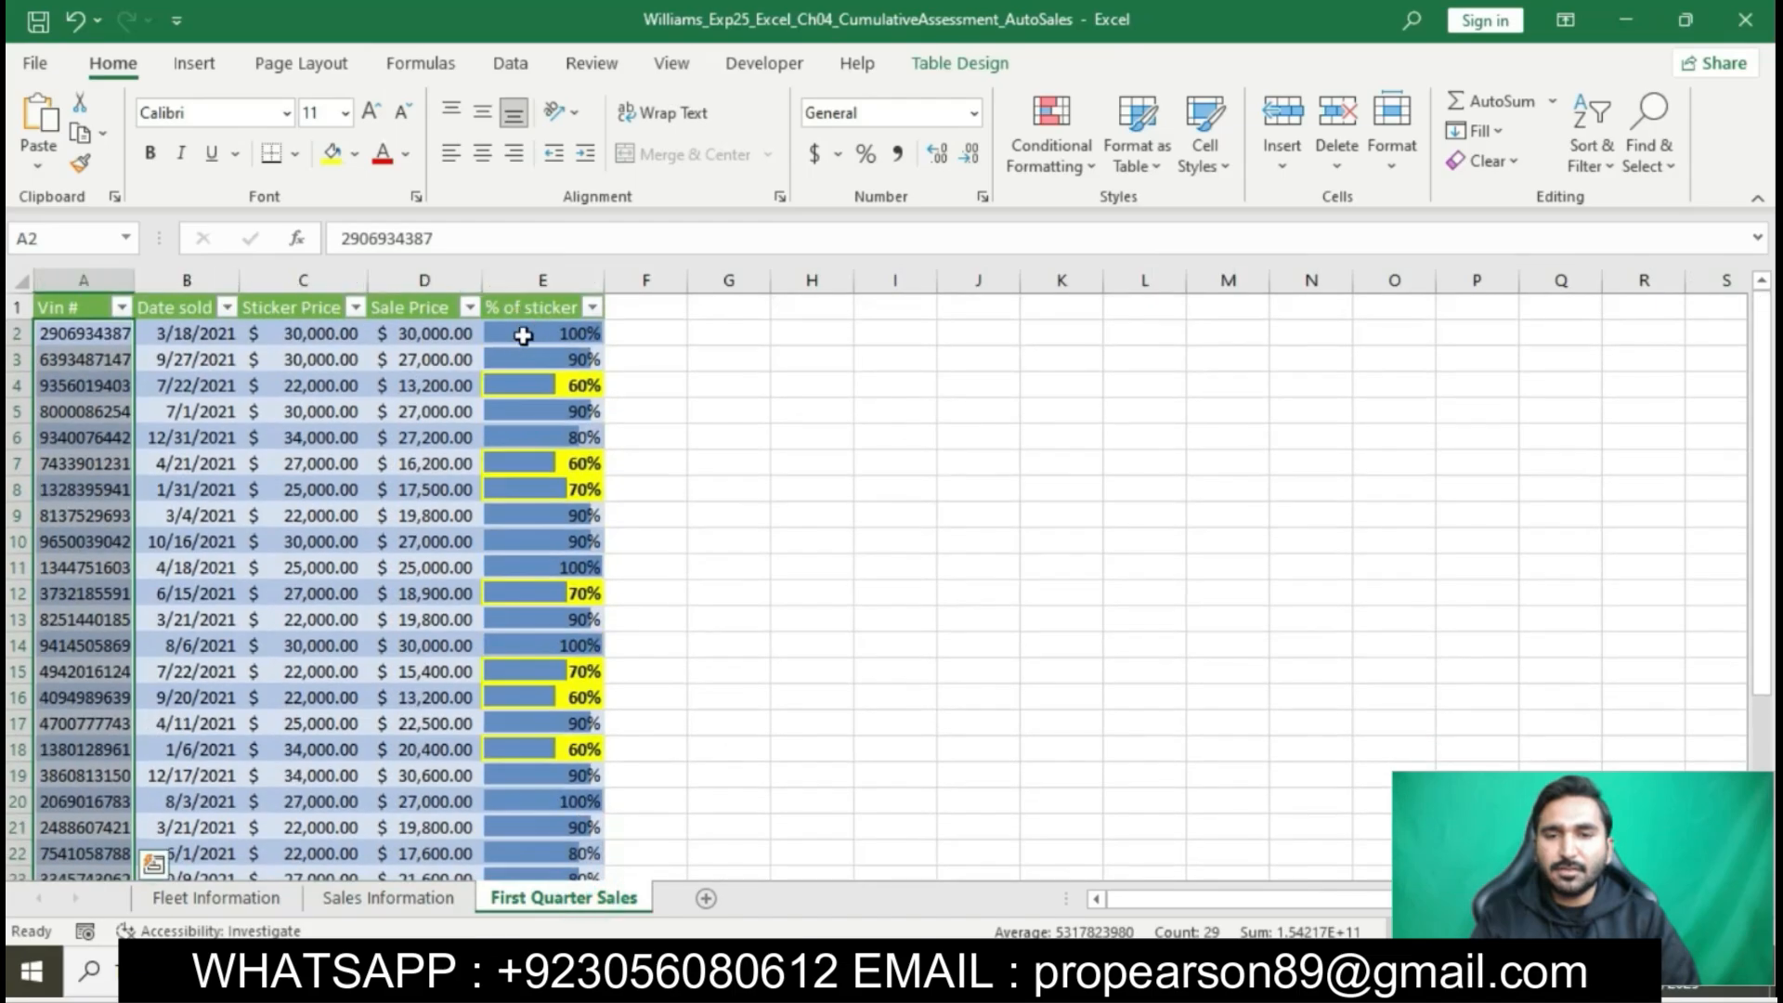
pyautogui.click(523, 333)
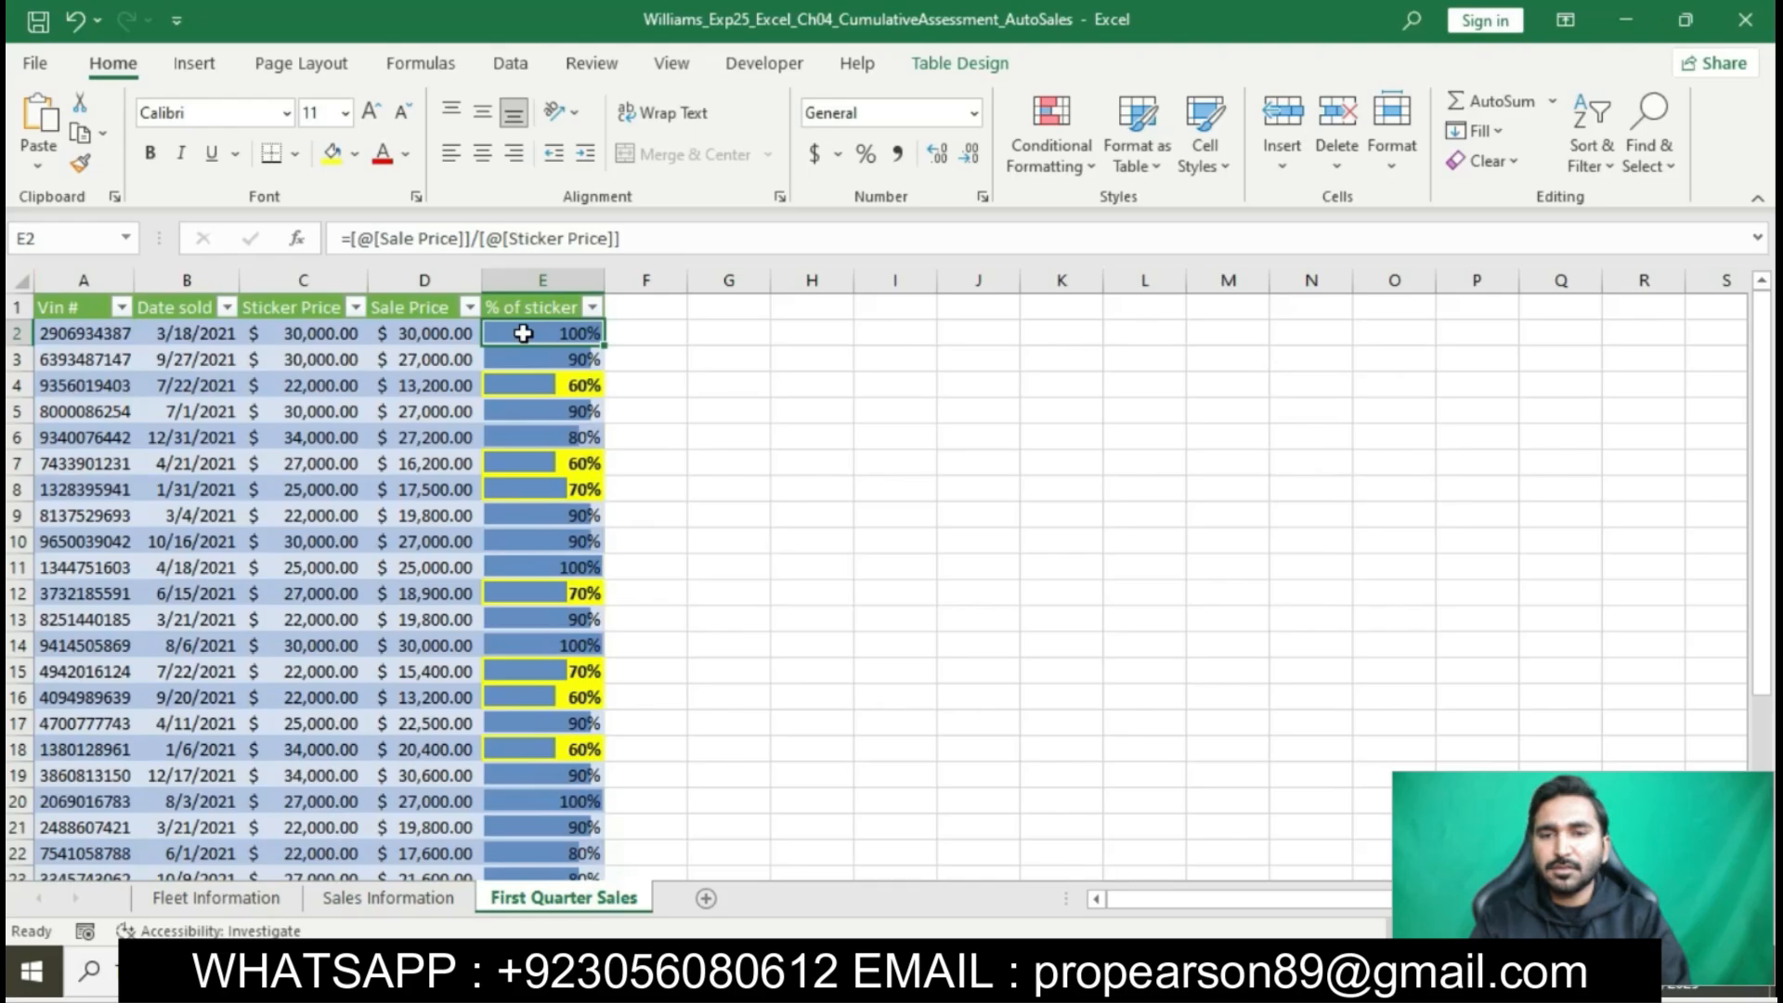
# - In cell E2 of the Sales Information sheet, enter the structured formula =[@[Sale Price]]/[@[Sticker Price]]
pyautogui.click(423, 901)
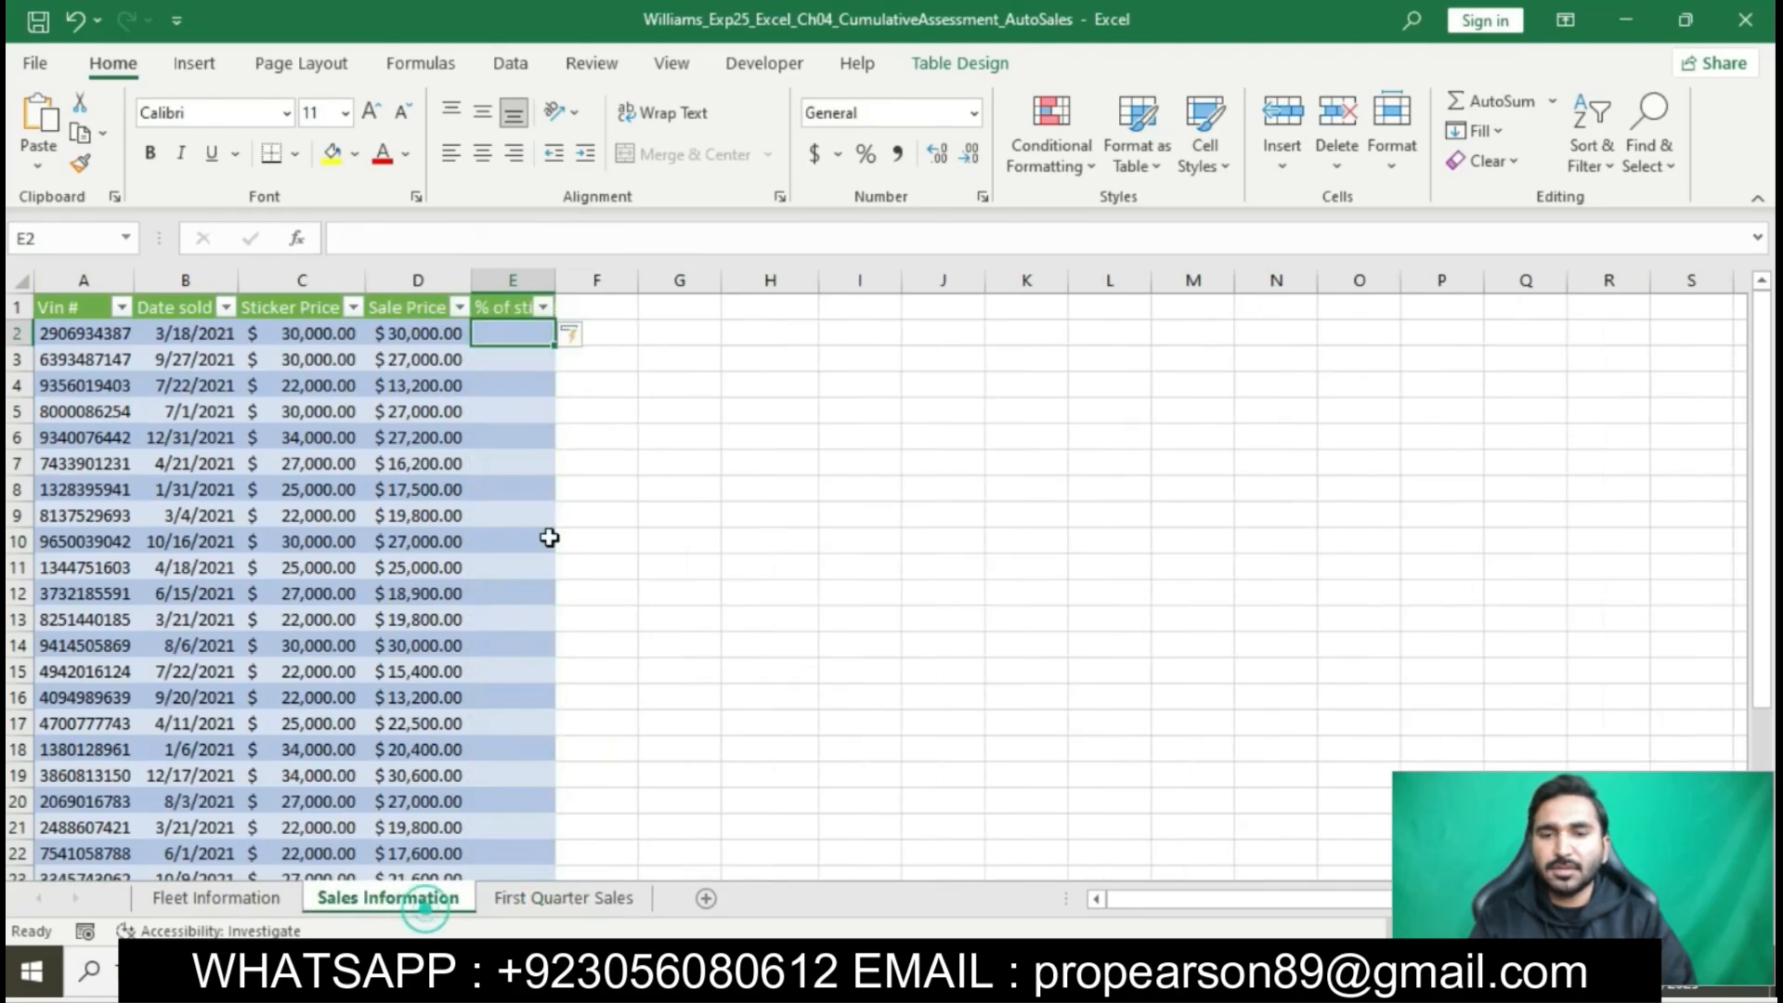
pyautogui.write('=')
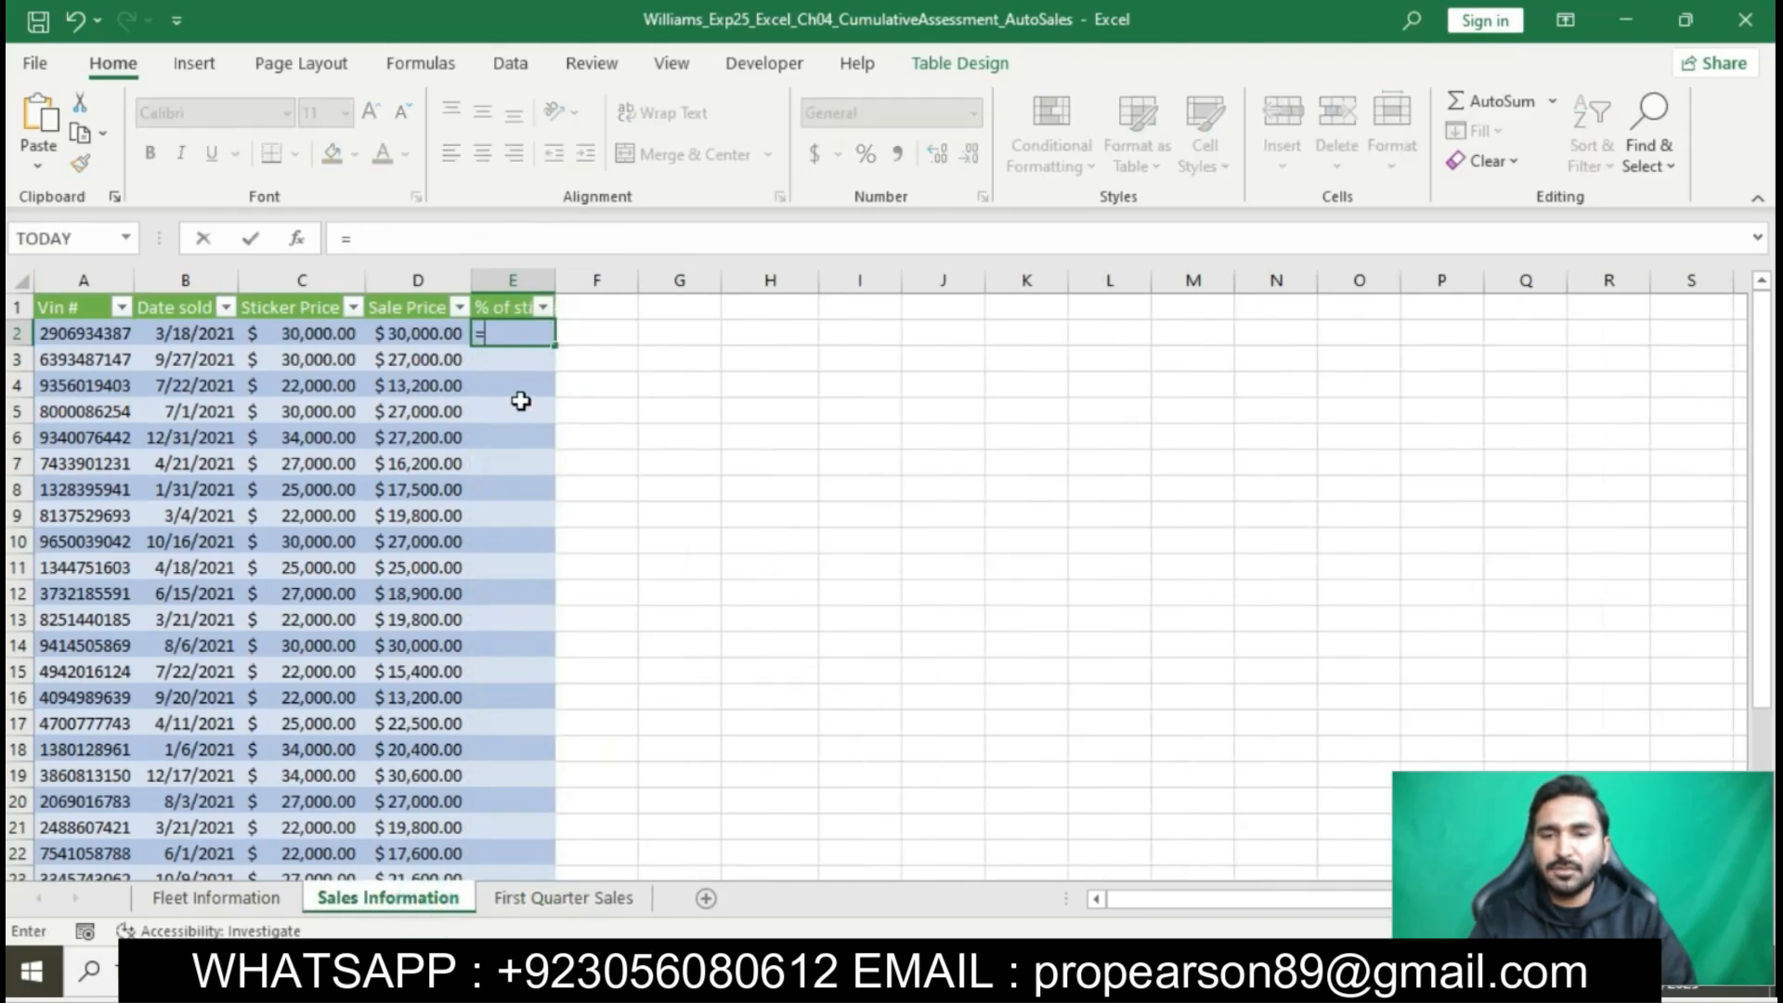
pyautogui.click(413, 337)
pyautogui.write('/')
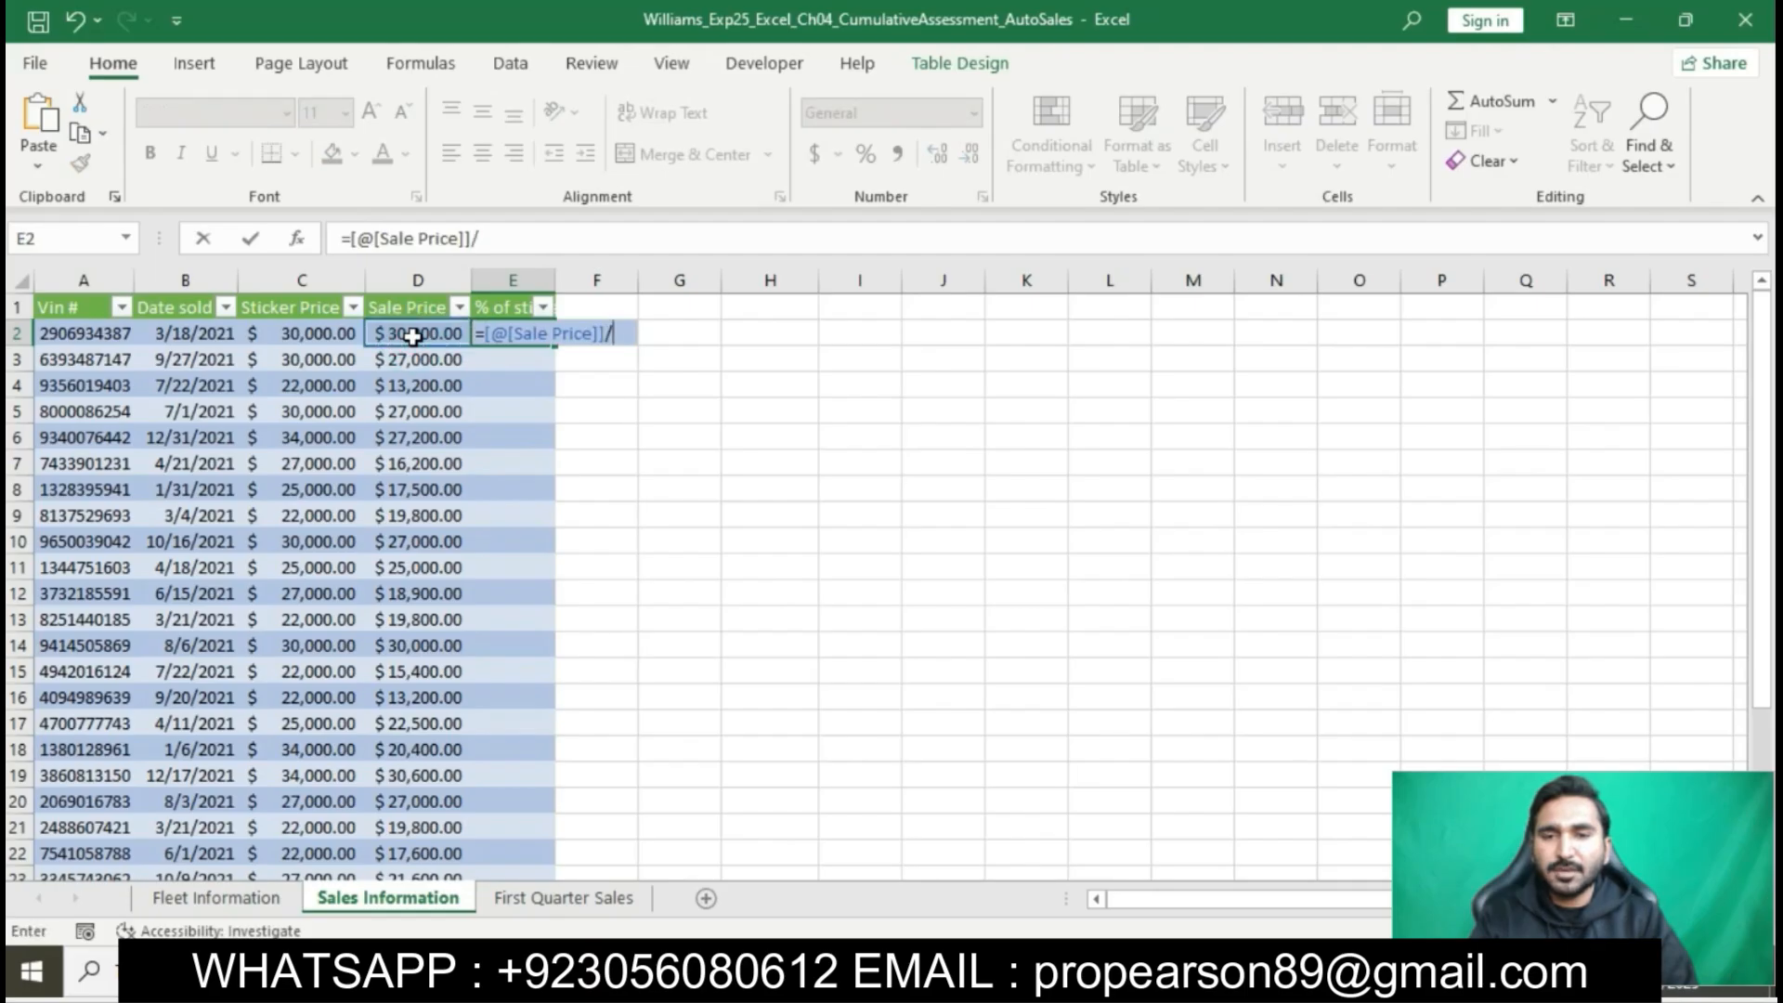
pyautogui.click(327, 331)
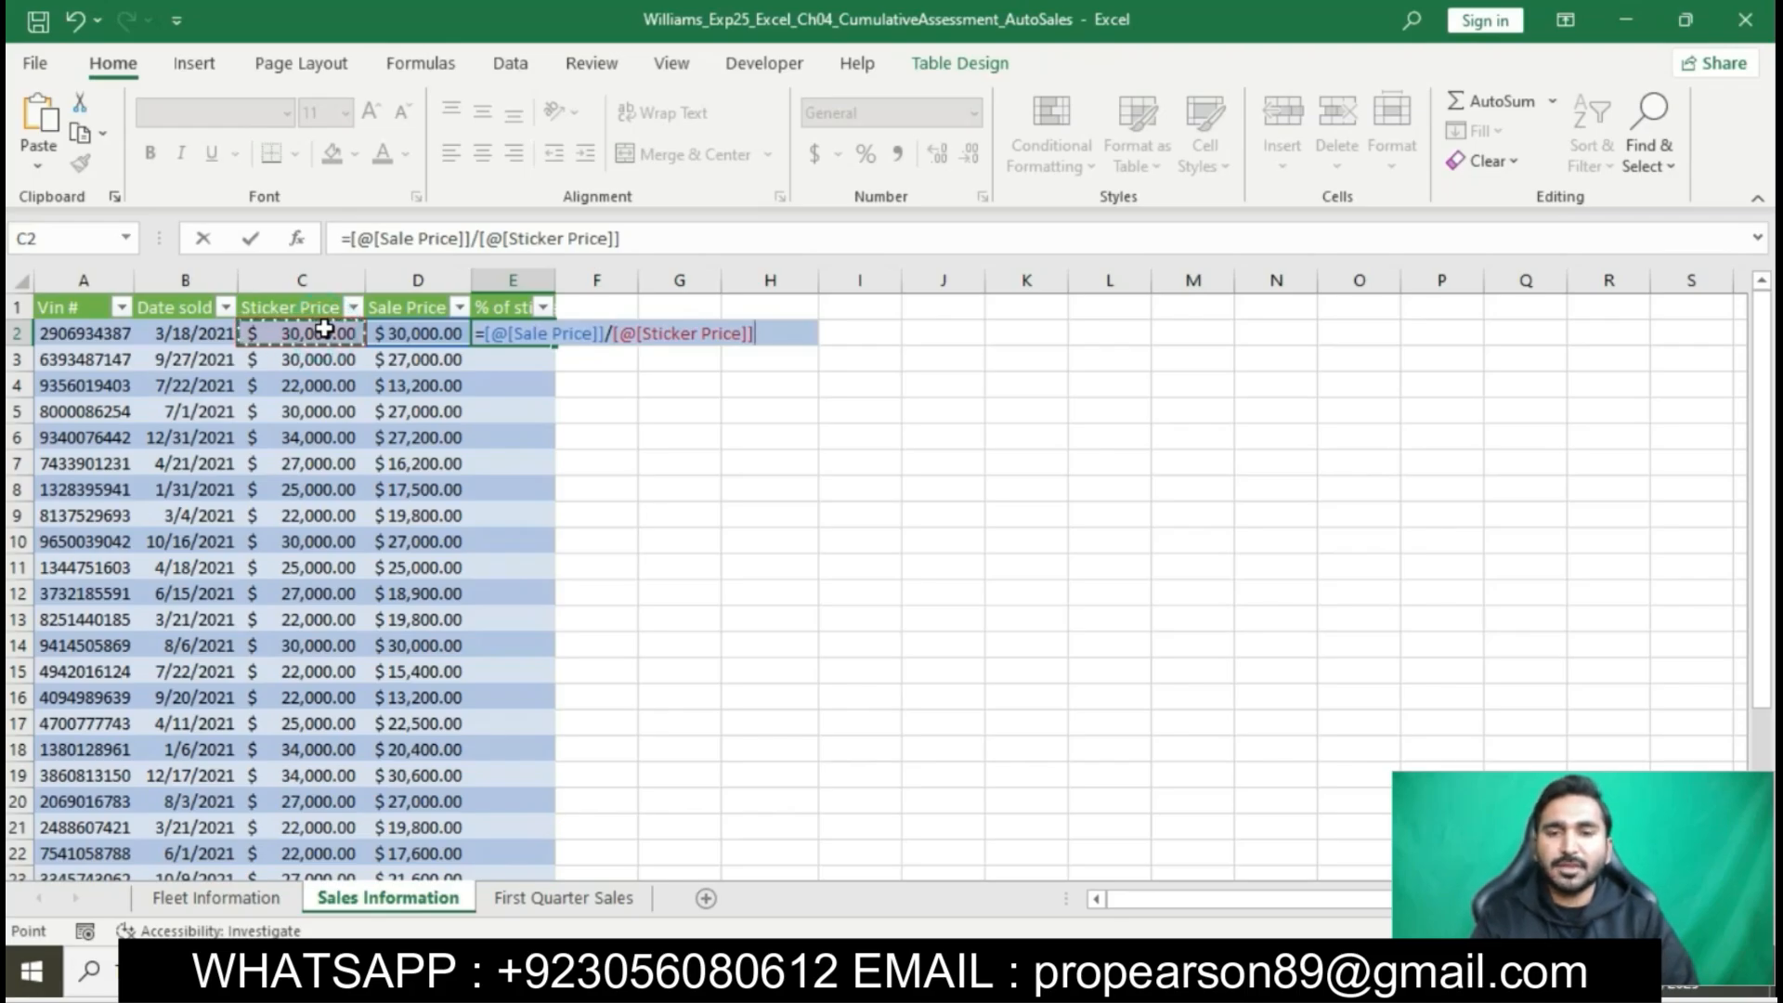
pyautogui.press('Return')
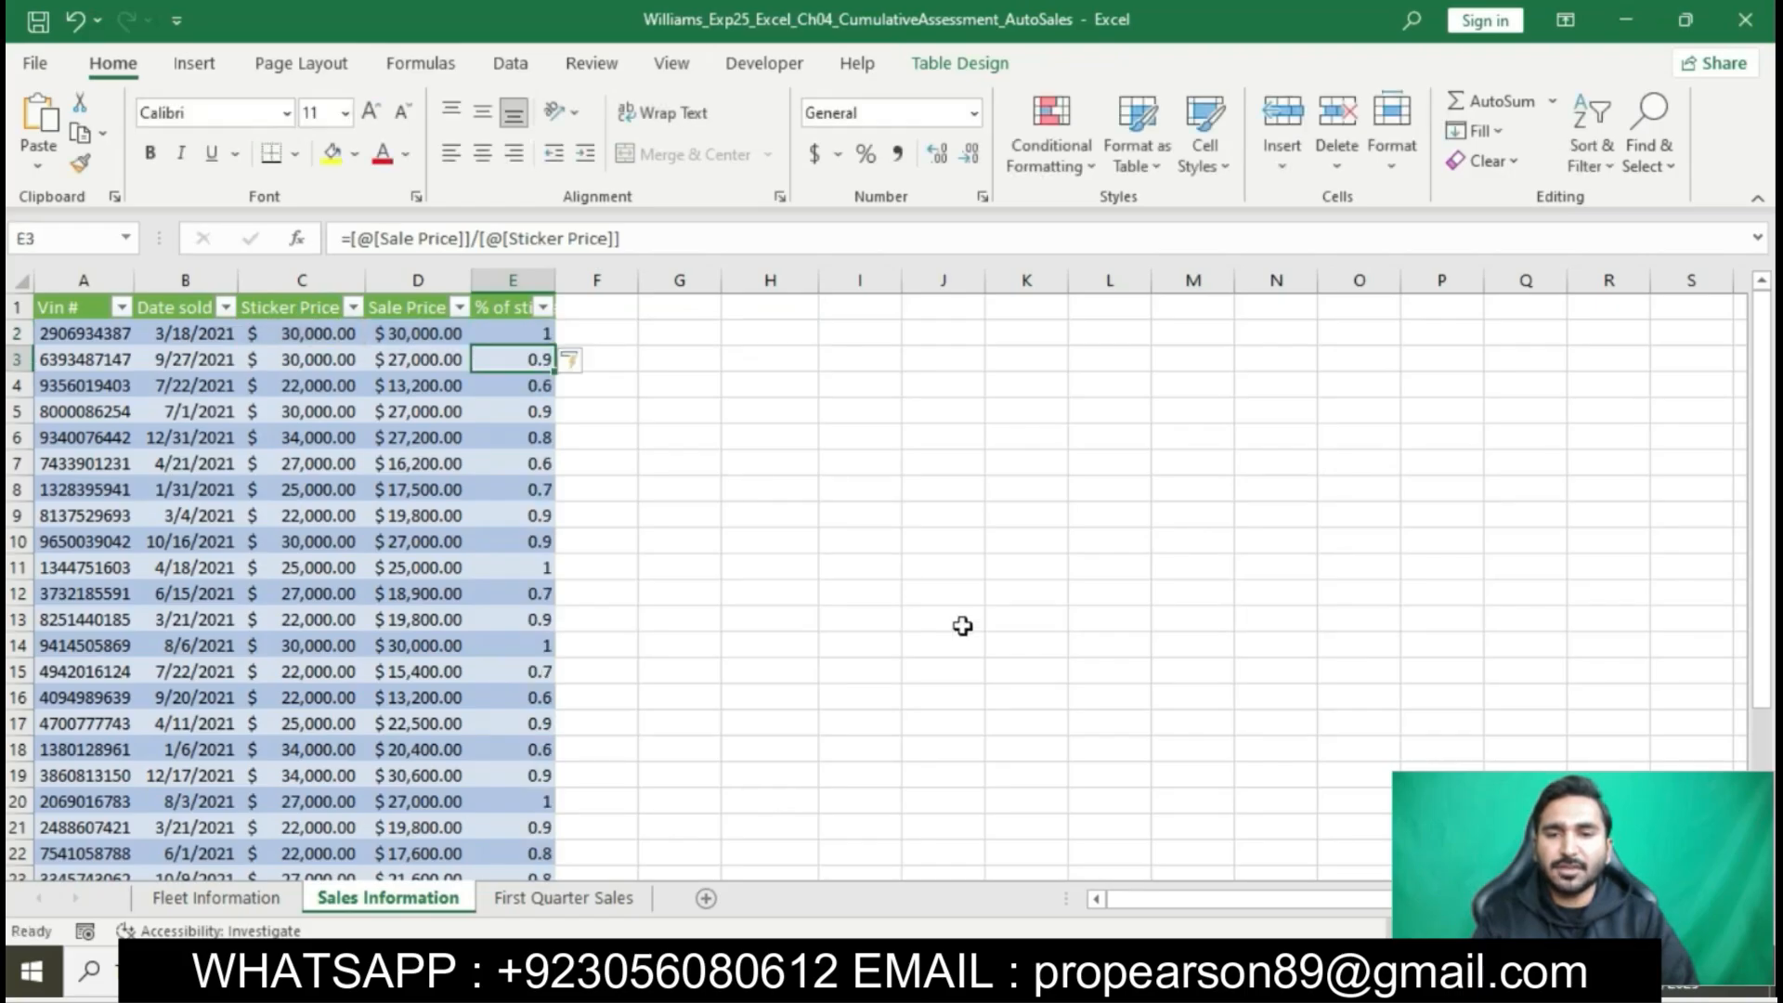
# - Switch to the Word instructions, highlight step 12 in yellow, and copy its range reference E2:E30
pyautogui.click(924, 971)
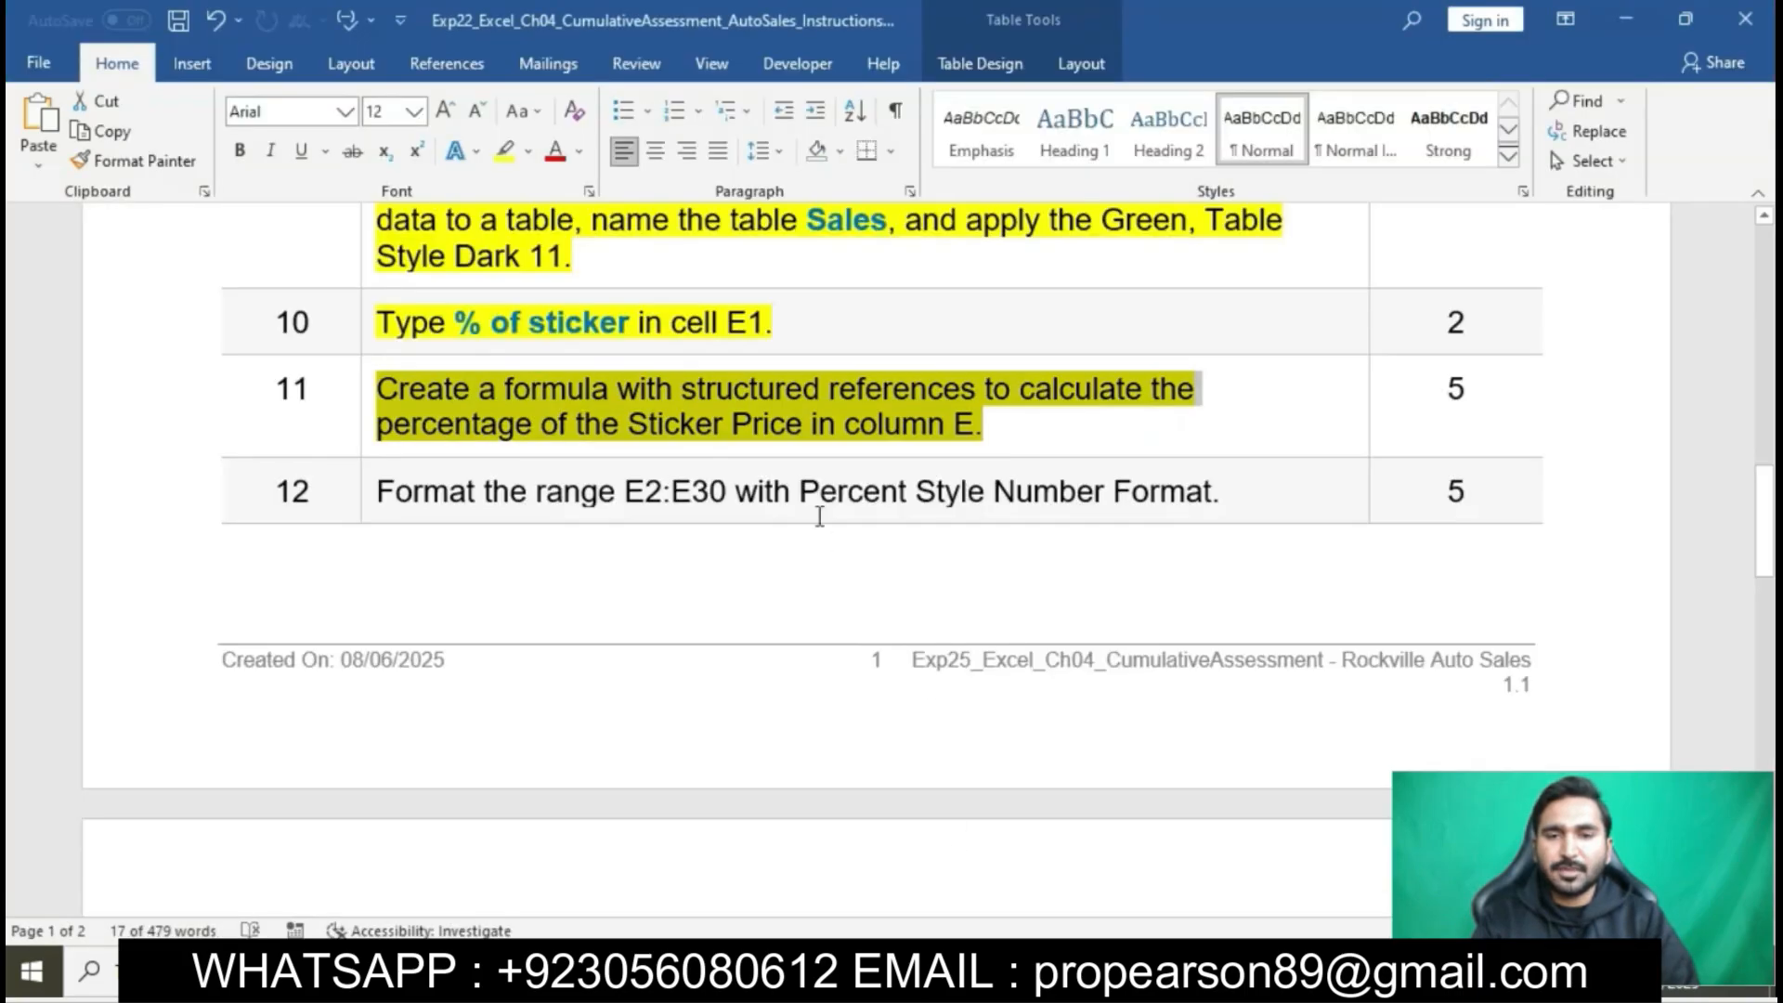
pyautogui.click(783, 447)
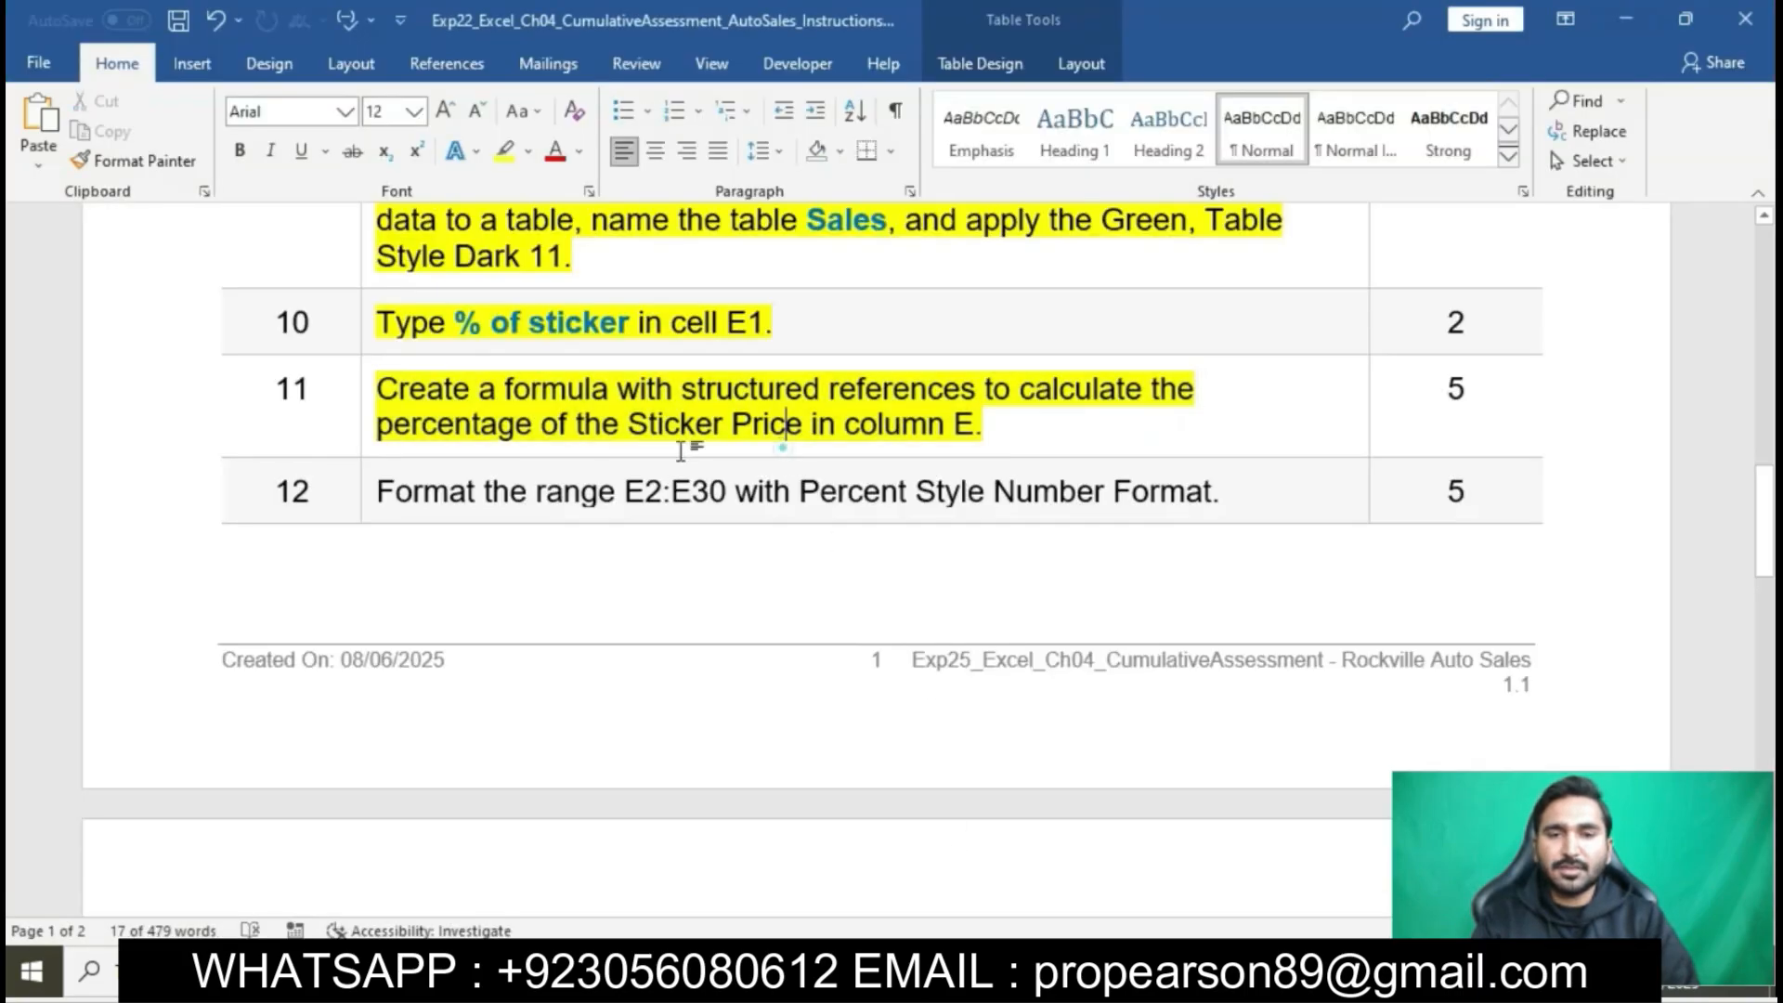
pyautogui.click(370, 493)
pyautogui.click(478, 456)
pyautogui.click(509, 492)
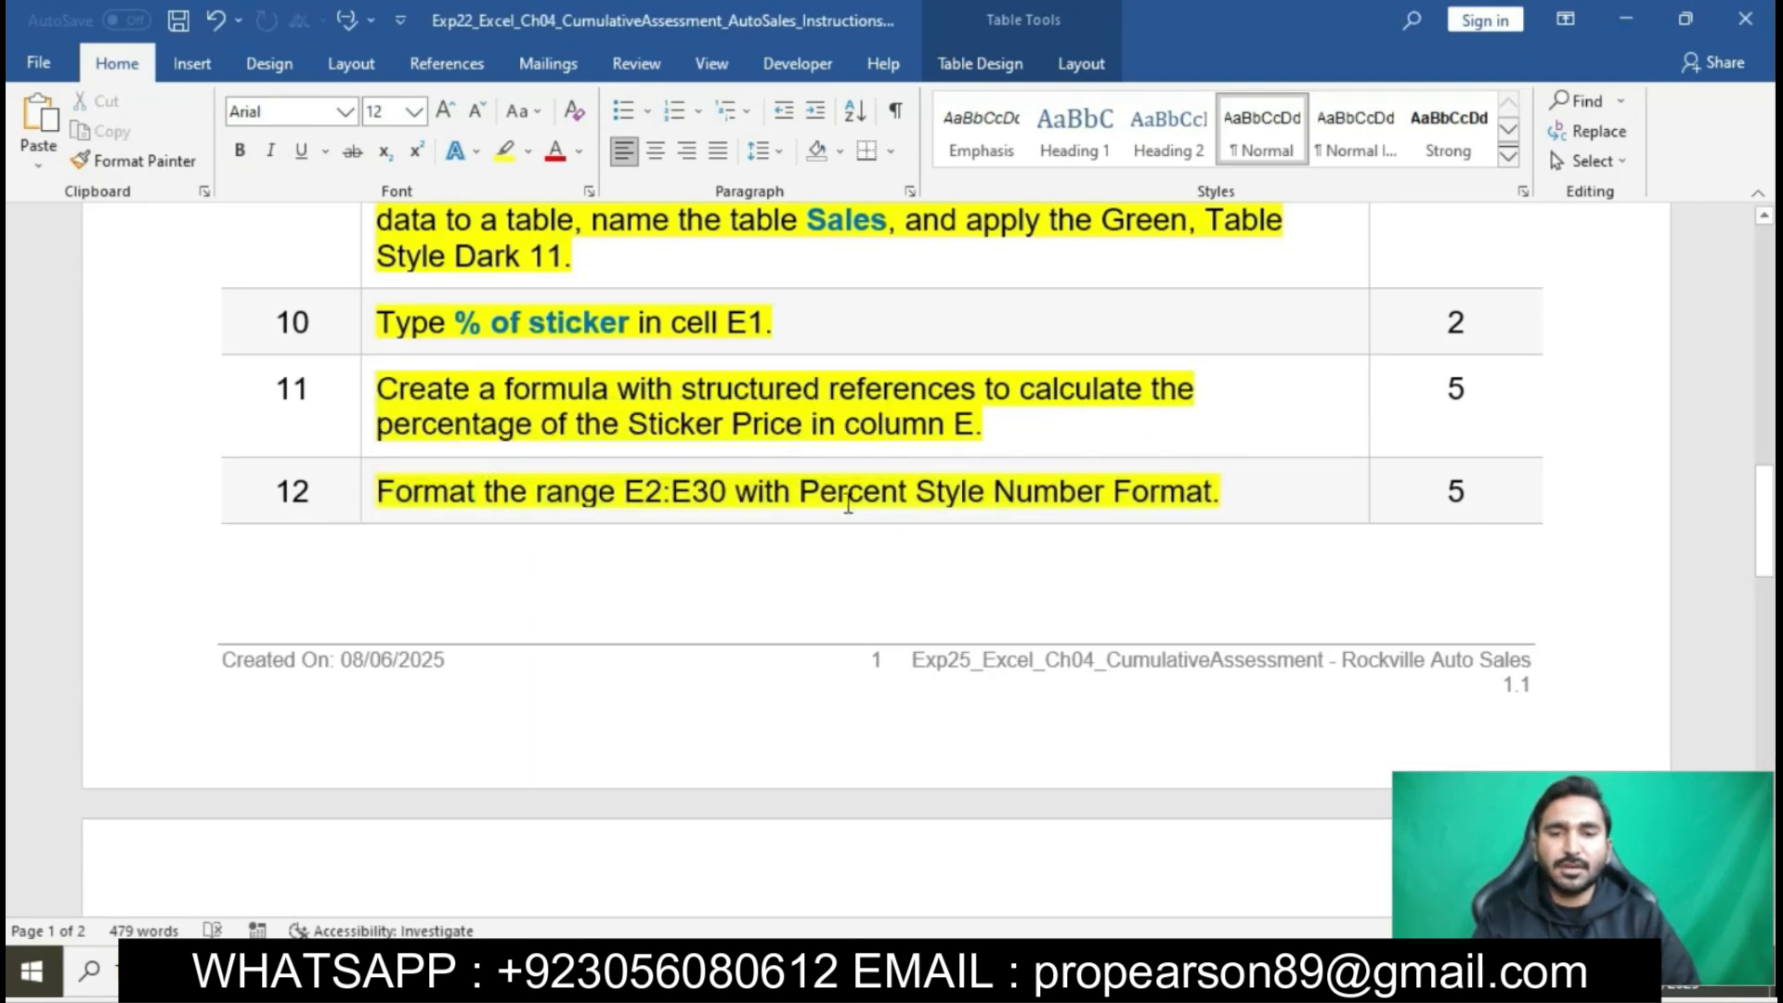
pyautogui.moveTo(624, 494); pyautogui.dragTo(723, 506)
pyautogui.hotkey('ctrl', 'c')
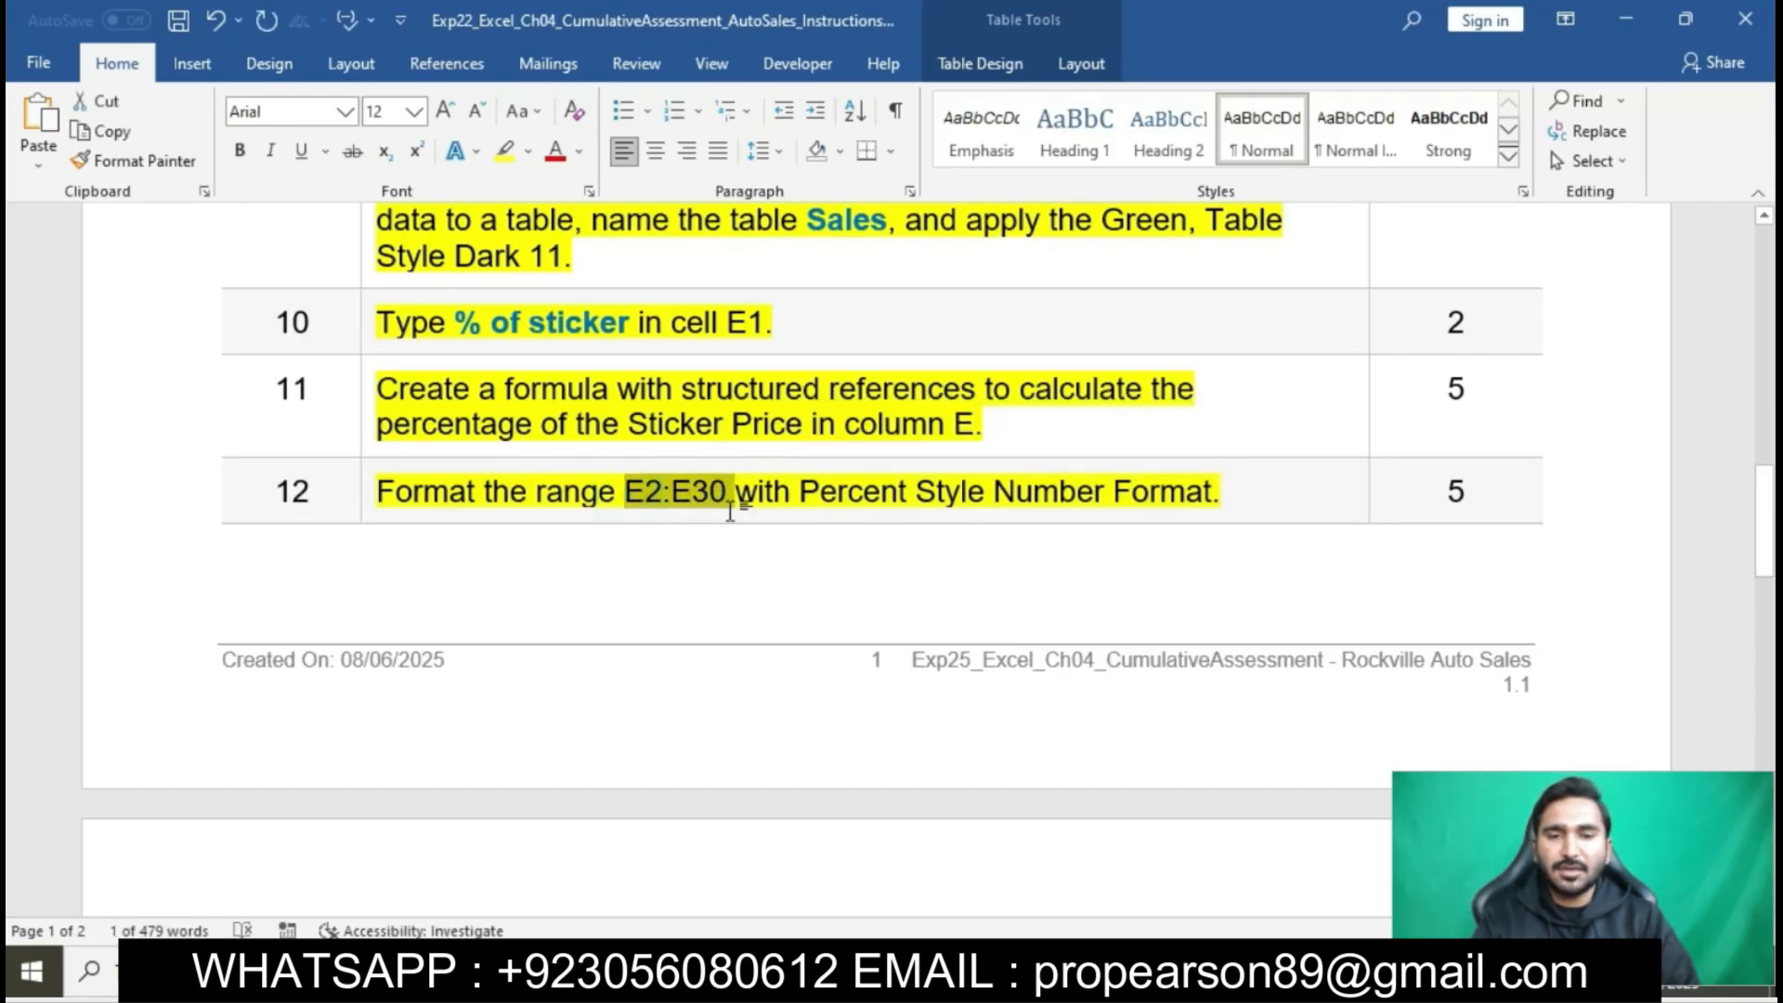
# - Switch to Excel and select the range E2:E30 on the Sales Information sheet using the copied reference
pyautogui.hotkey('alt', 'Tab')
pyautogui.click(1014, 957)
pyautogui.click(74, 241)
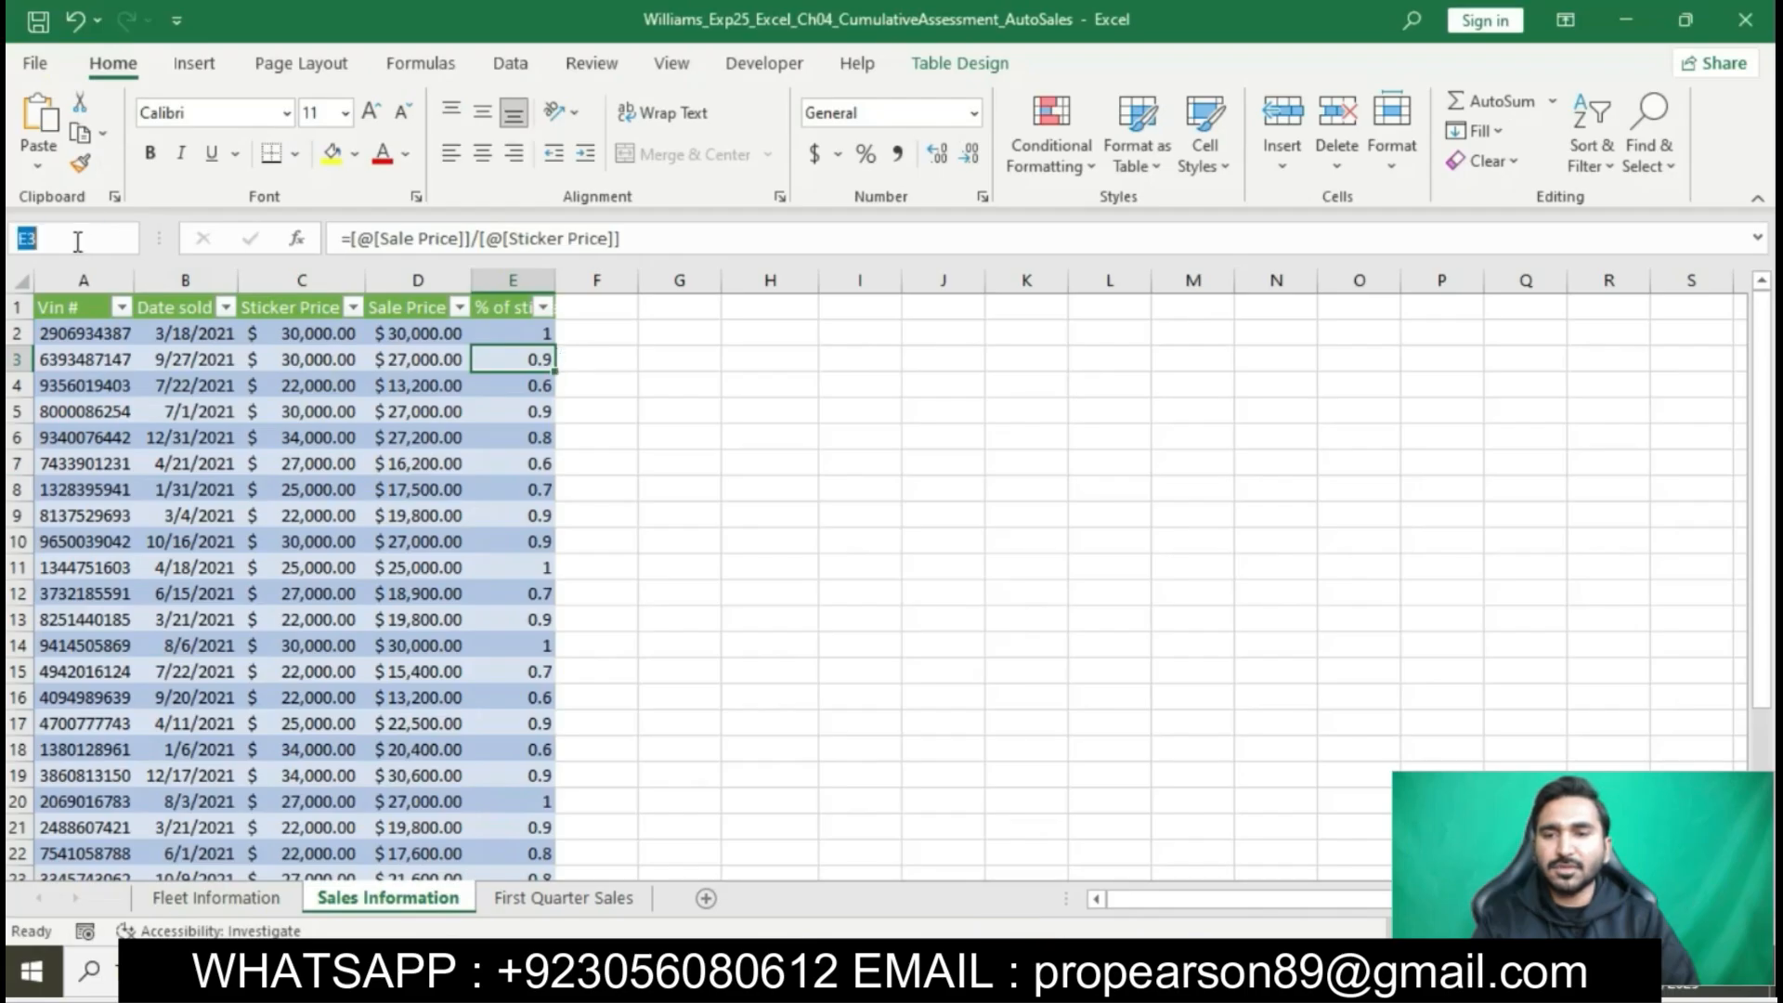
pyautogui.click(76, 241)
pyautogui.hotkey('ctrl', 'v')
pyautogui.press('Return')
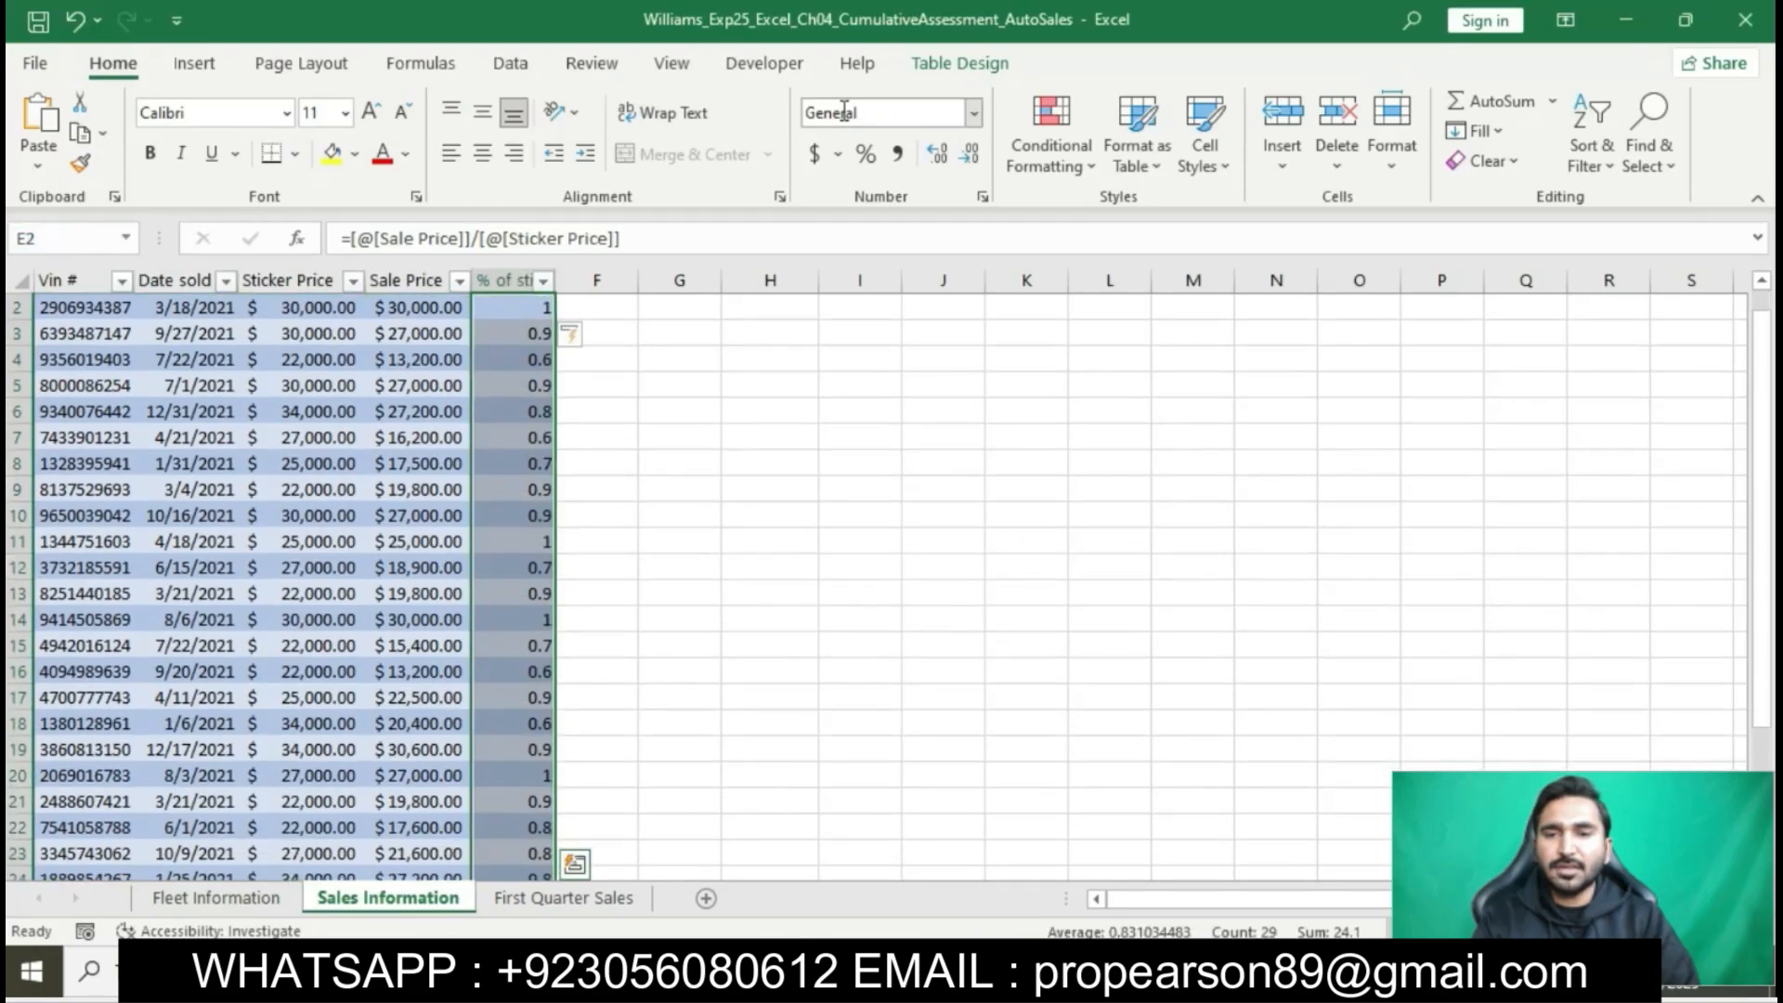